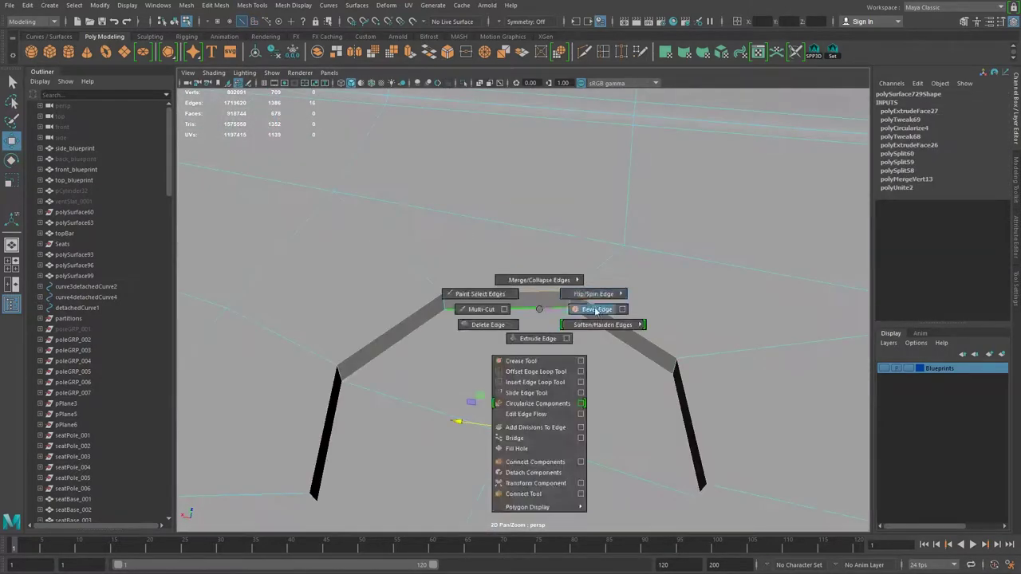
Bevel the selected edges of the small 12-sided dial housing.
right_click_drag(540, 319, 756, 393, "shift")
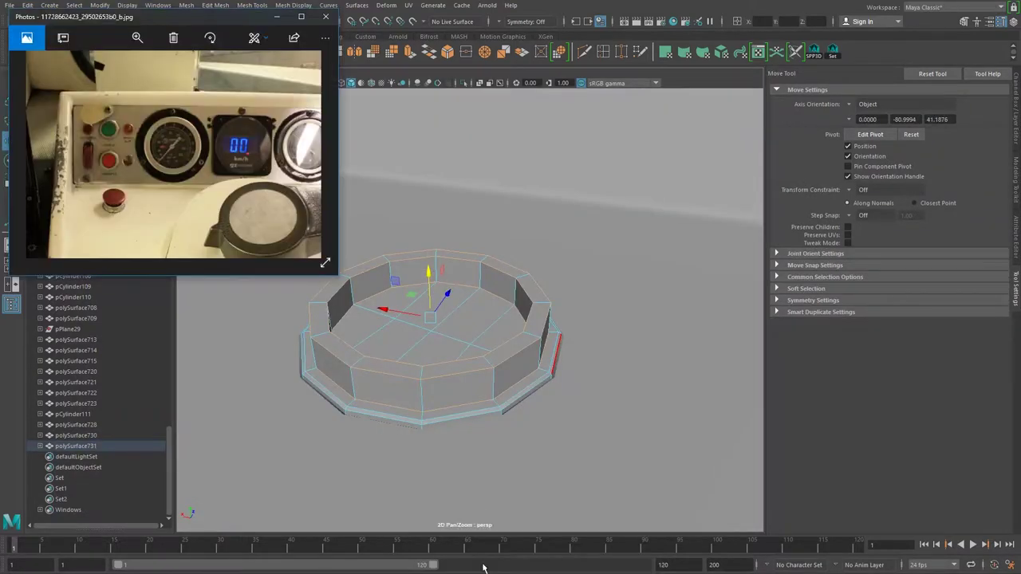
Bevel the ring's rim edges at Fraction 0.3, extract its floor faces, and check the reference photo.
right_click(424, 297, "shift")
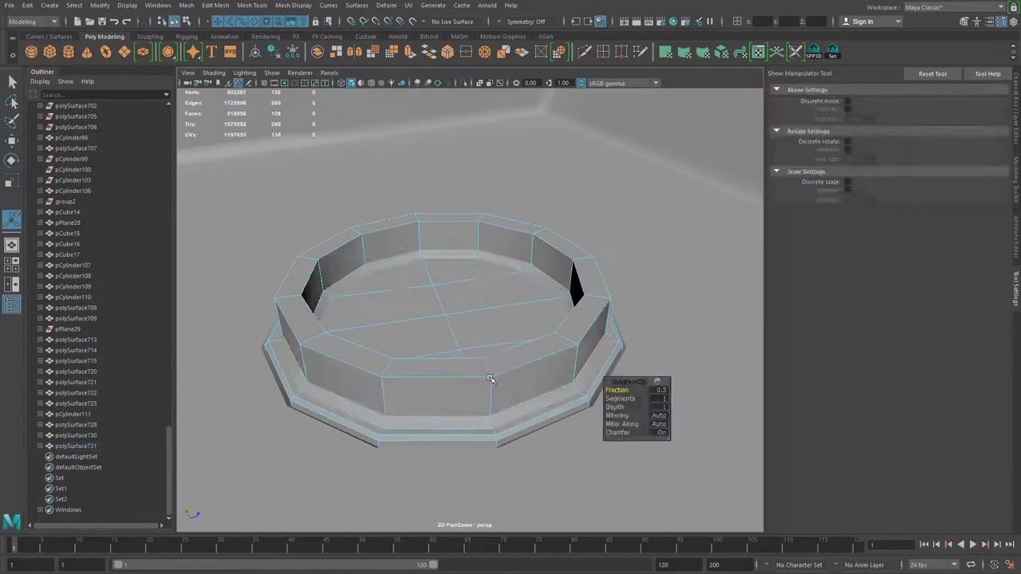
right_click_drag(427, 373, 618, 391)
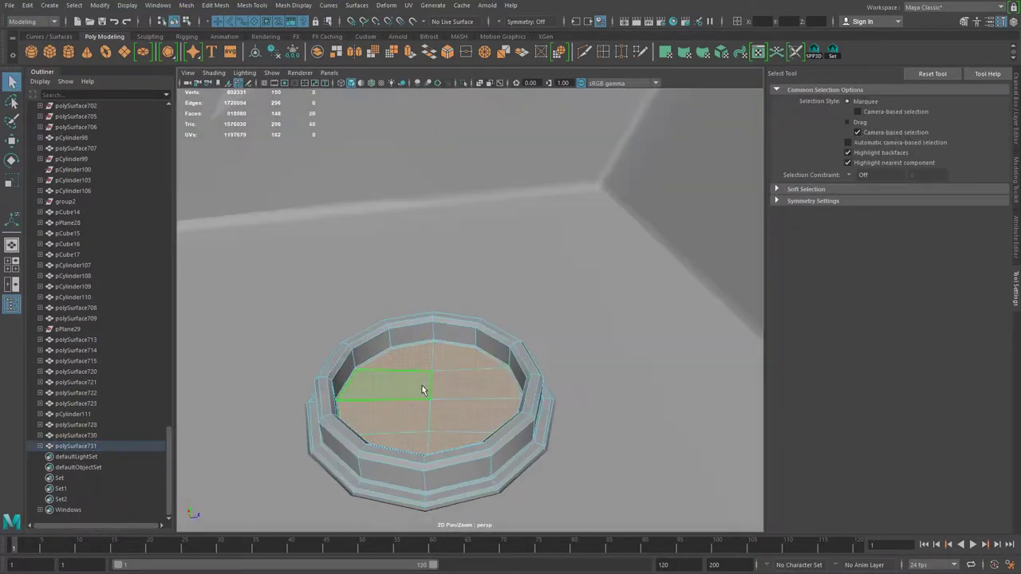
right_click_drag(376, 330, 383, 528, "shift")
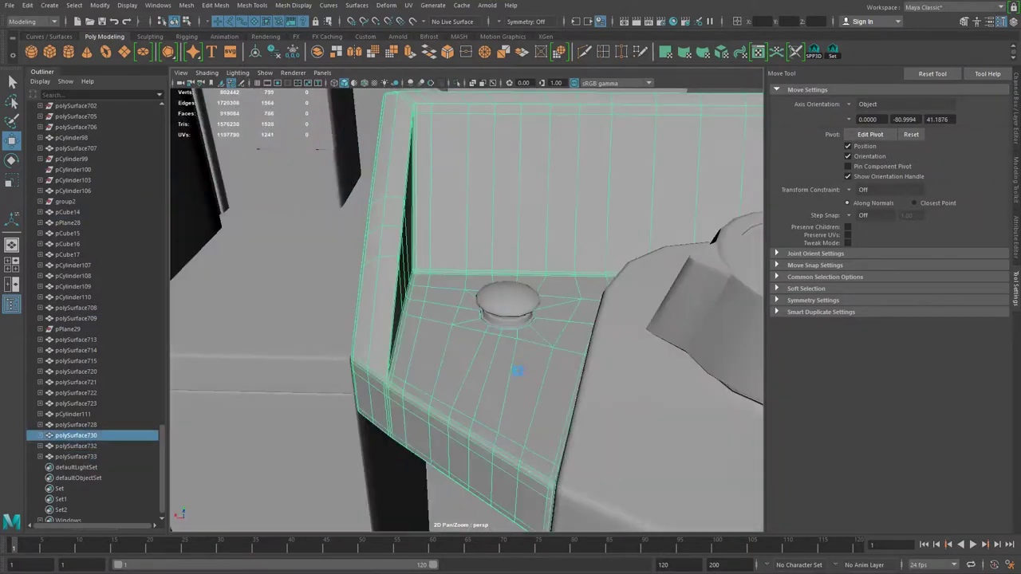
left_click(418, 565)
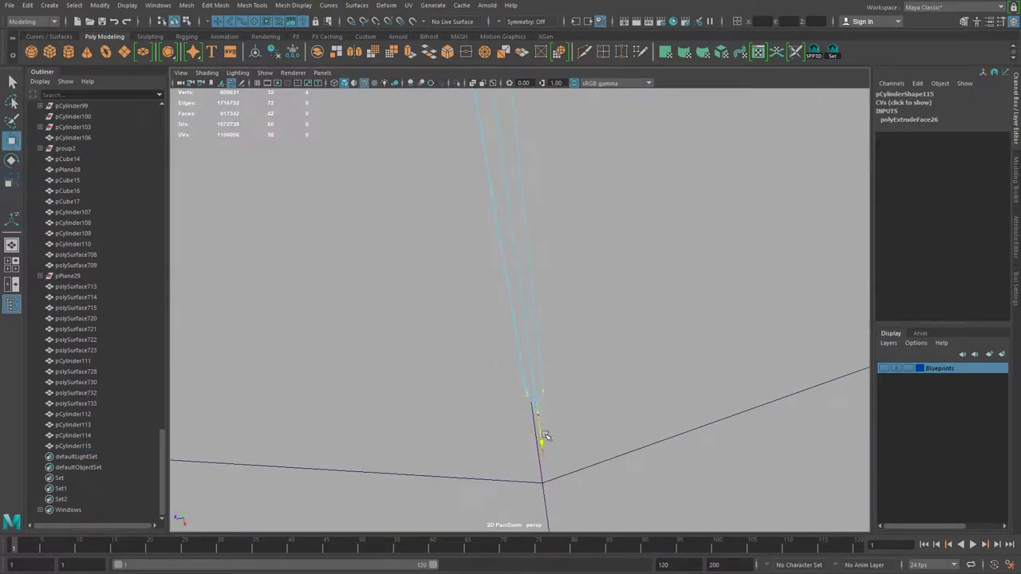
Bevel the edges of the cylinder top and the needle hub.
key("f")
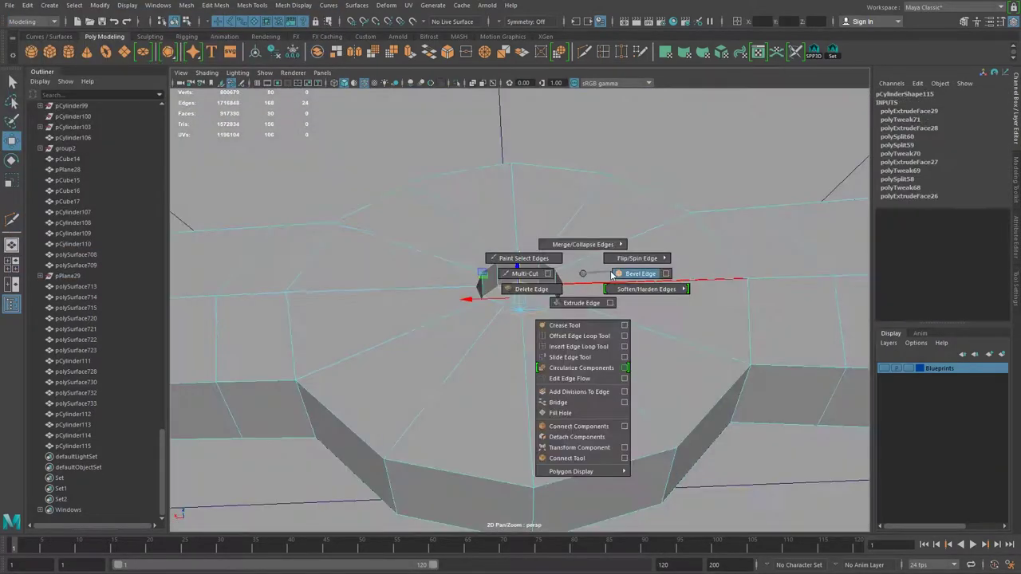
right_click_drag(523, 279, 529, 356, "shift")
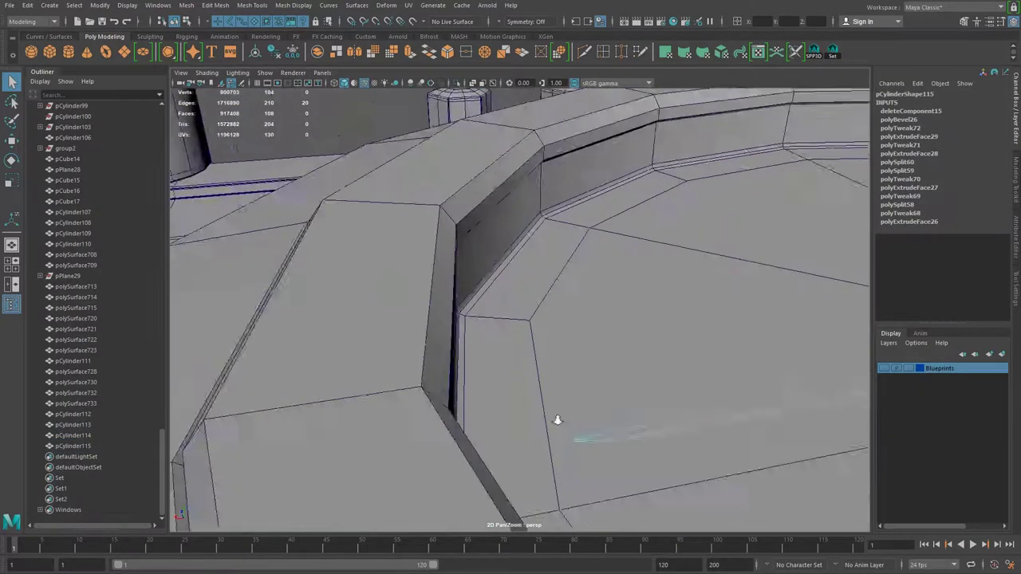
right_click_drag(638, 375, 721, 397, "shift")
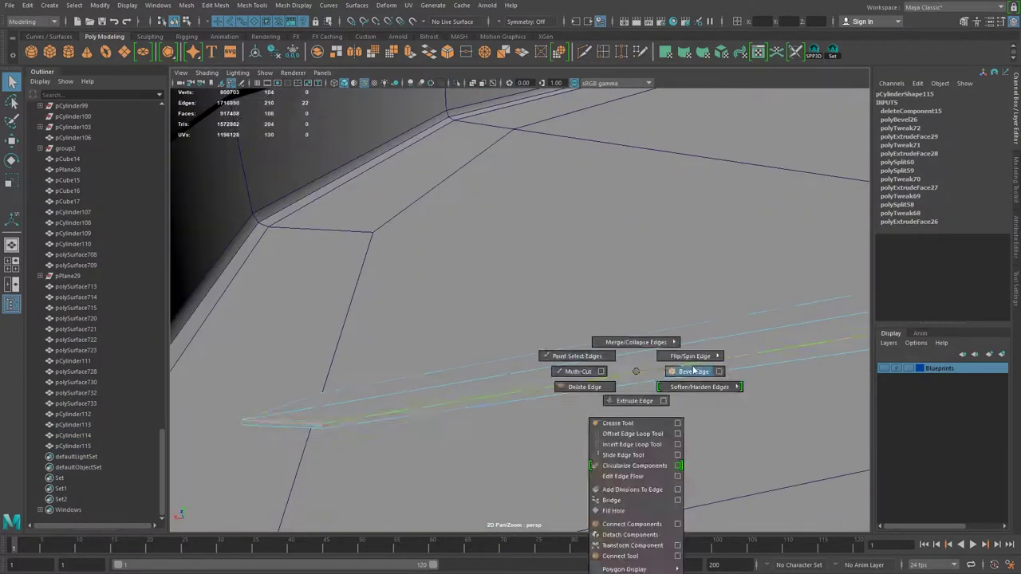
mouse_move(721, 397)
left_mouse_down("alt")
mouse_move(519, 360)
mouse_move(638, 383)
mouse_move(524, 341)
mouse_move(449, 386)
mouse_move(560, 292)
mouse_move(622, 285)
mouse_move(538, 319)
mouse_move(546, 306)
mouse_move(515, 330)
mouse_move(547, 228)
mouse_move(595, 244)
mouse_move(609, 308)
mouse_move(661, 394)
mouse_move(645, 390)
mouse_move(748, 414)
mouse_move(725, 210)
mouse_move(519, 278)
mouse_move(598, 292)
left_mouse_up("alt")
Isolate needle pCylinder115 and insert an edge loop across its blade.
key("ctrl+1")
left_click(519, 279)
key("w")
left_click(583, 53)
mouse_move(664, 326)
left_mouse_down("alt")
mouse_move(558, 287)
mouse_move(547, 296)
mouse_move(677, 250)
mouse_move(528, 323)
left_mouse_up("alt")
Move the needle's vertices to line up its angled end, then select second needle pCylinder116.
key("F9")
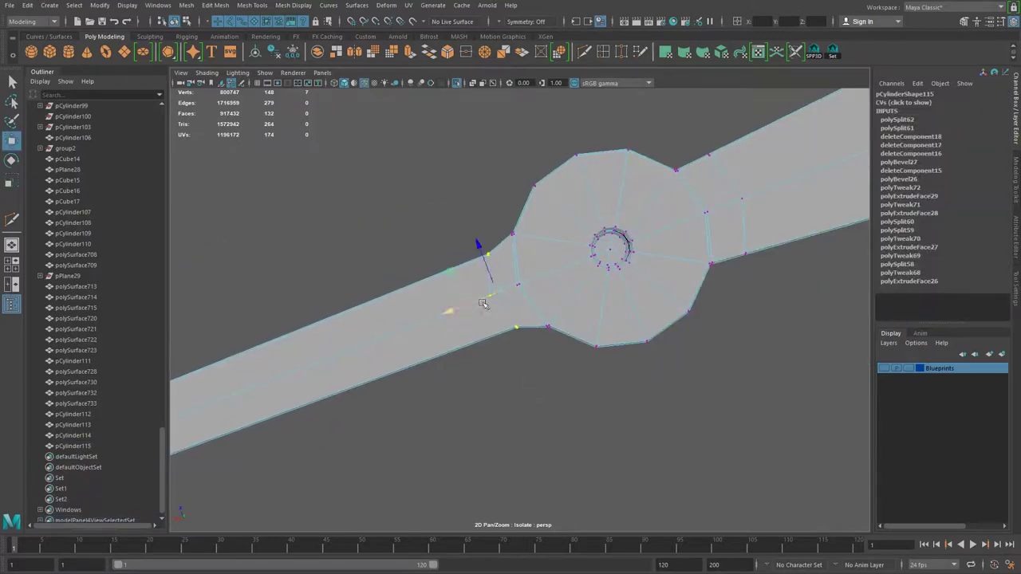
right_click_drag(714, 209, 684, 372, "alt")
left_click_drag(684, 371, 606, 249, "alt")
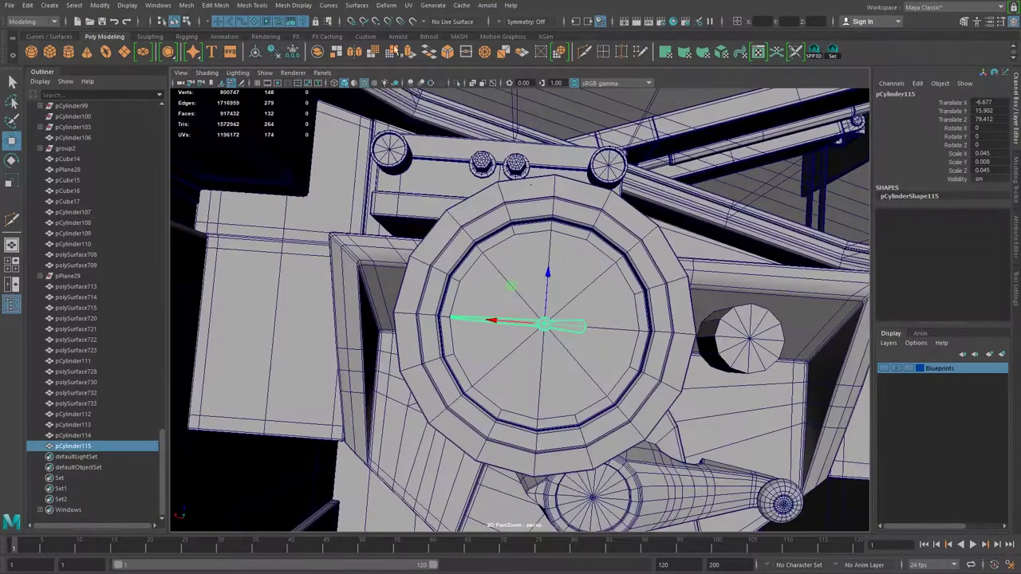
key("e")
mouse_move(624, 311)
left_mouse_down("alt")
mouse_move(604, 307)
mouse_move(654, 319)
left_mouse_up("alt")
left_click(766, 325)
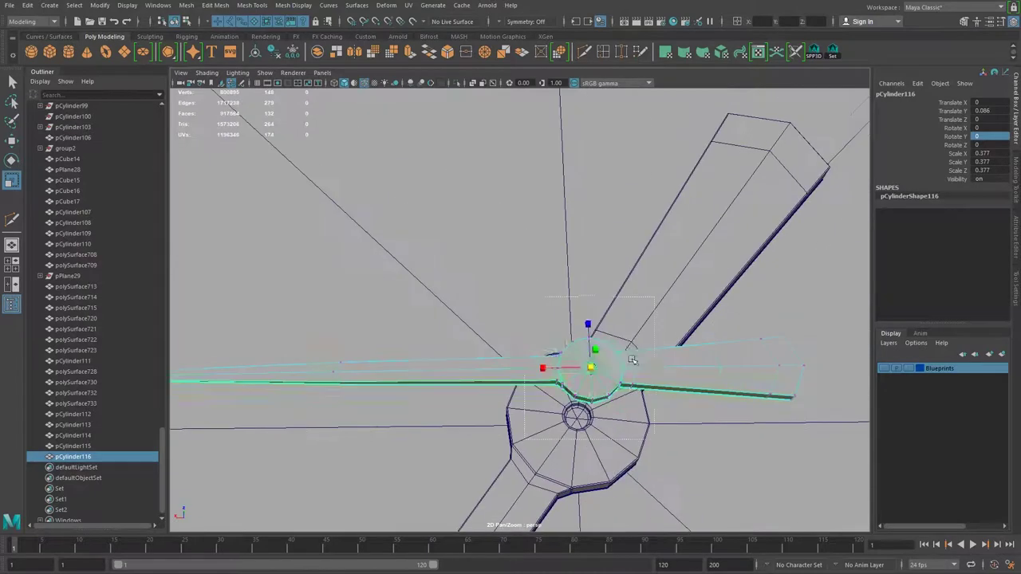
middle_click_drag(628, 399, 565, 359)
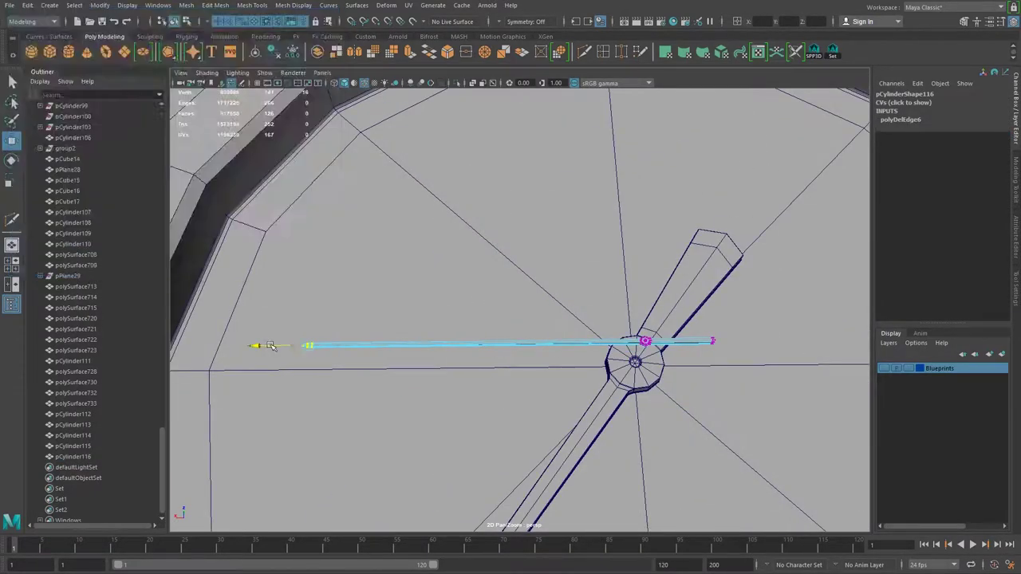
left_click(708, 341)
left_click(732, 348)
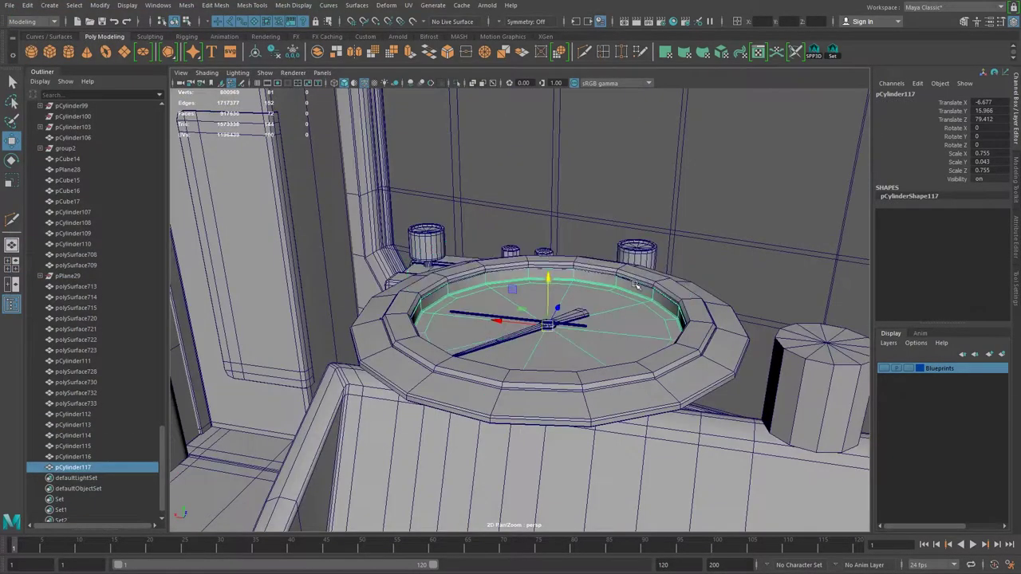
left_click(730, 339)
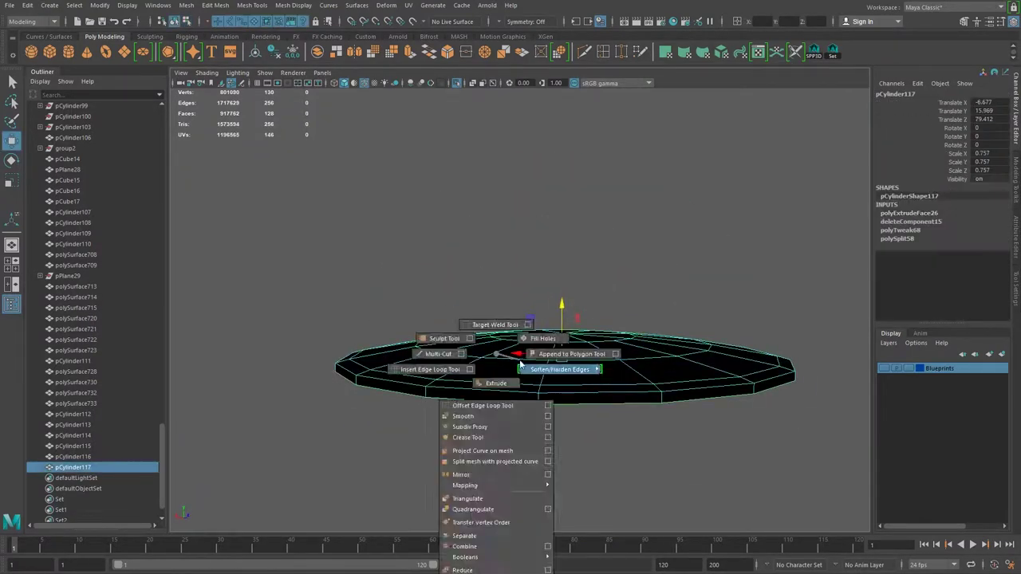
Bevel the cover disc's outer edges.
right_click_drag(490, 351, 492, 323)
mouse_move(490, 353)
left_mouse_down("alt")
mouse_move(483, 280)
mouse_move(702, 399)
left_mouse_up("alt")
key("ctrl+b")
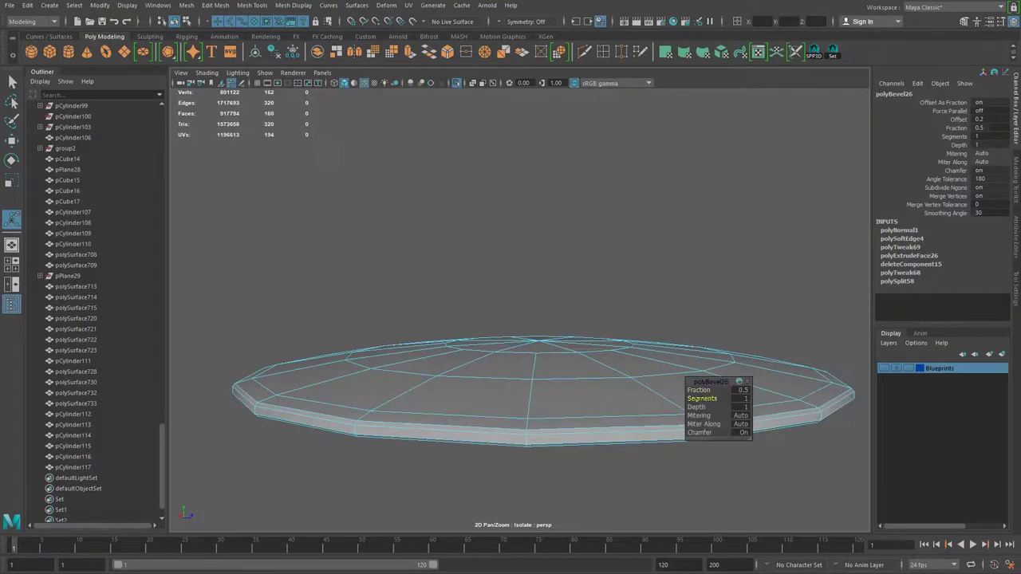
mouse_move(623, 307)
left_mouse_down("alt")
mouse_move(590, 353)
mouse_move(666, 408)
left_mouse_up("alt")
Show the full scene and select dial base pCylinder112 with the other dial parts.
key("ctrl+1")
key("5")
key("4")
left_click(694, 318, "shift")
key("5")
left_click(521, 384)
mouse_move(521, 384)
left_mouse_down("alt")
mouse_move(611, 351)
mouse_move(558, 375)
left_mouse_up("alt")
left_click(73, 466, "shift")
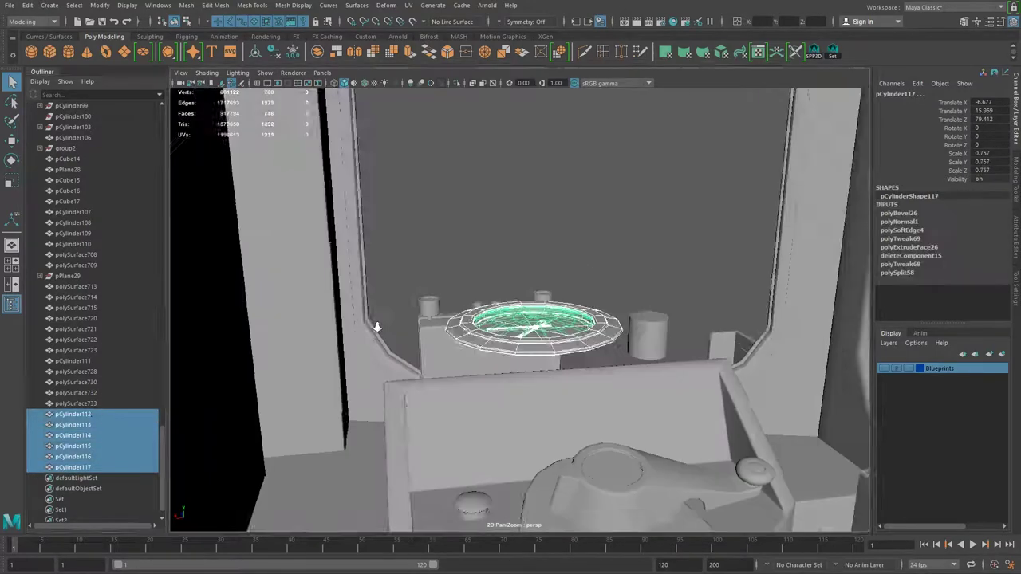
Group the selected dial parts with Ctrl+G and frame the new group close up.
key("ctrl+g")
double_click(66, 446)
key("Return")
key("f")
mouse_move(376, 437)
left_mouse_down("alt")
mouse_move(559, 335)
mouse_move(572, 386)
mouse_move(558, 335)
mouse_move(607, 319)
left_mouse_up("alt")
key("w")
Add a rivet sphere near the dial rim with subdivisions reduced to 8 by 7.
key("ctrl+1")
mouse_move(652, 291)
left_mouse_down("alt")
mouse_move(606, 239)
mouse_move(559, 335)
left_mouse_up("alt")
left_click(899, 213)
left_click(943, 230)
middle_click_drag(638, 240, 686, 235)
left_click(943, 239)
left_click(621, 268)
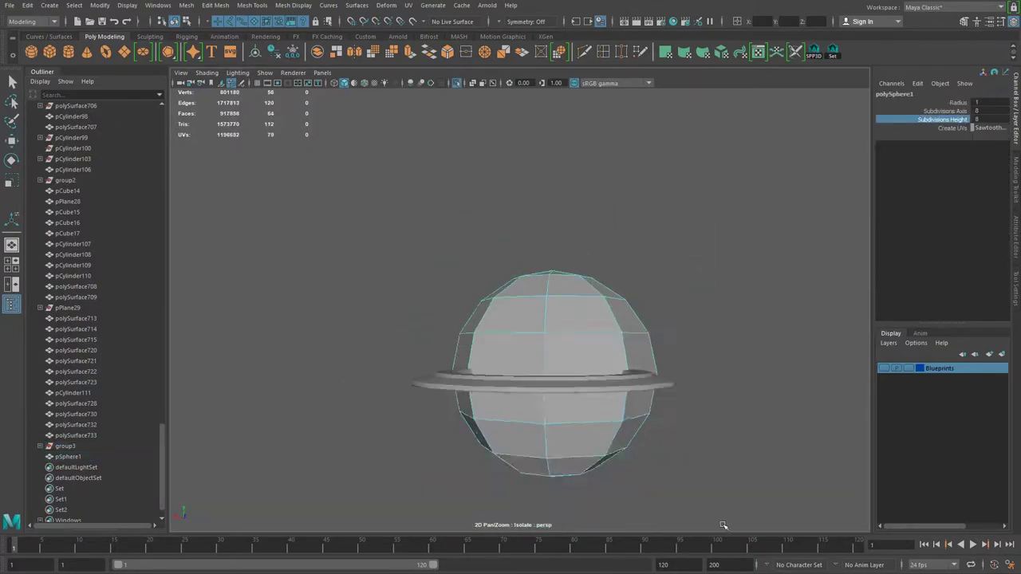
left_click_drag(621, 268, 544, 300, "alt")
left_click(558, 348)
mouse_move(558, 348)
left_mouse_down("alt")
mouse_move(615, 380)
mouse_move(422, 410)
mouse_move(590, 264)
mouse_move(456, 493)
mouse_move(554, 417)
mouse_move(697, 444)
mouse_move(627, 417)
mouse_move(520, 432)
mouse_move(481, 365)
left_mouse_up("alt")
Tilt and move the sphere onto the rim, soften its edges and freeze its transforms.
key("e")
key("w")
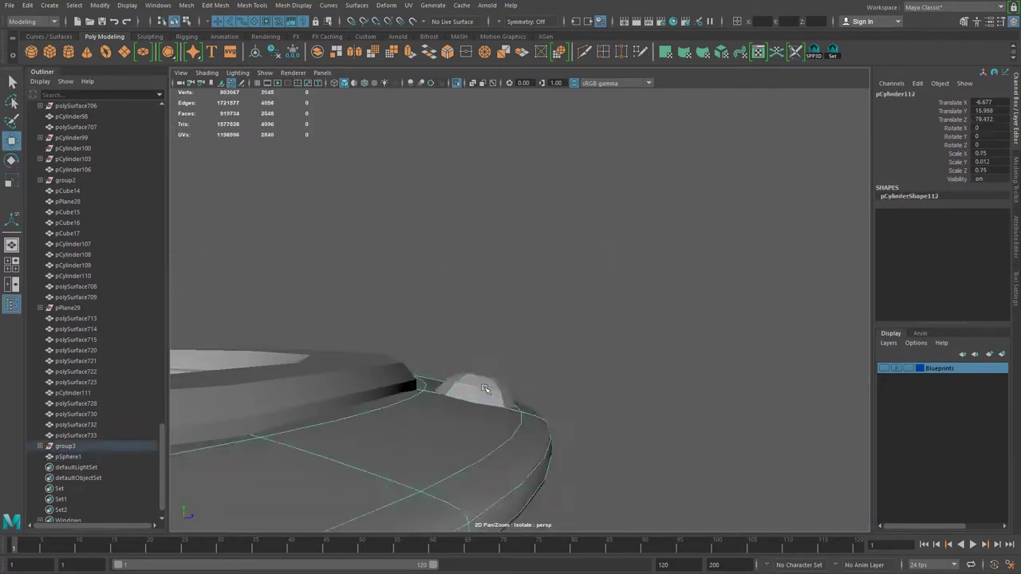
right_click_drag(526, 375, 589, 371, "shift")
key("f")
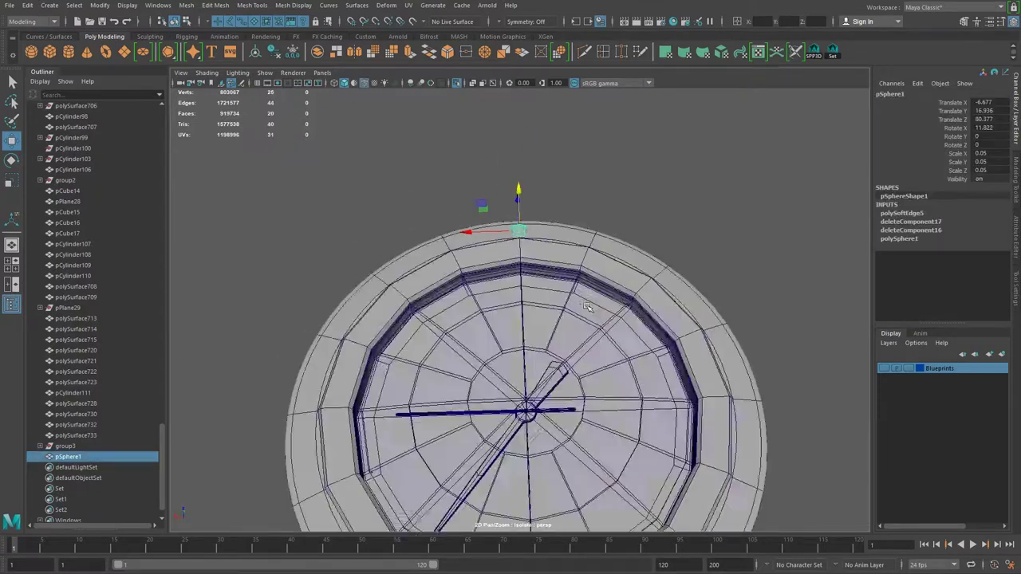
left_click_drag(564, 329, 486, 359, "alt")
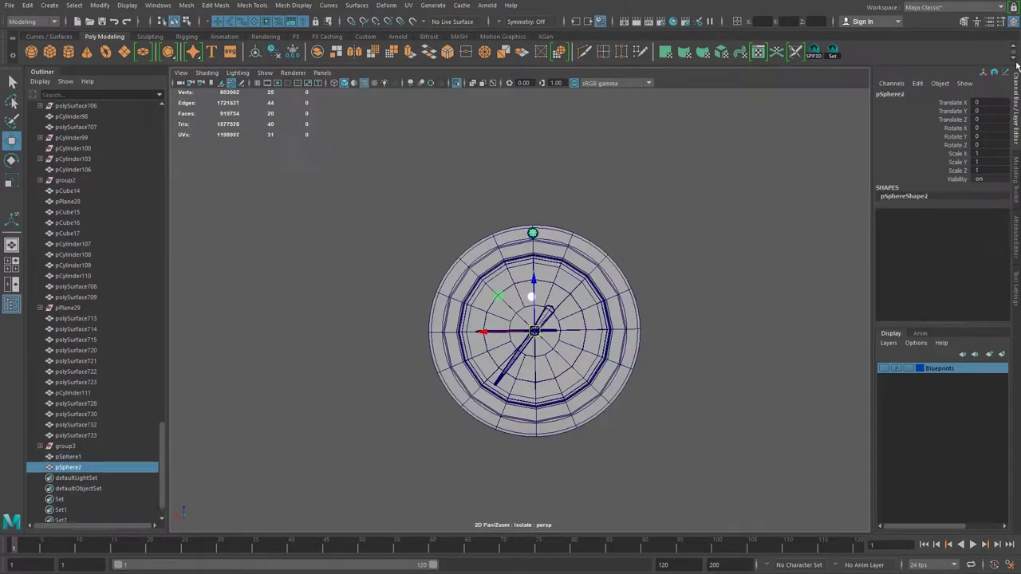
Combine the rivet spheres into one mesh and rename the group to Dial.
left_click_drag(695, 100, 558, 303, "alt")
right_click_drag(401, 383, 351, 345, "shift")
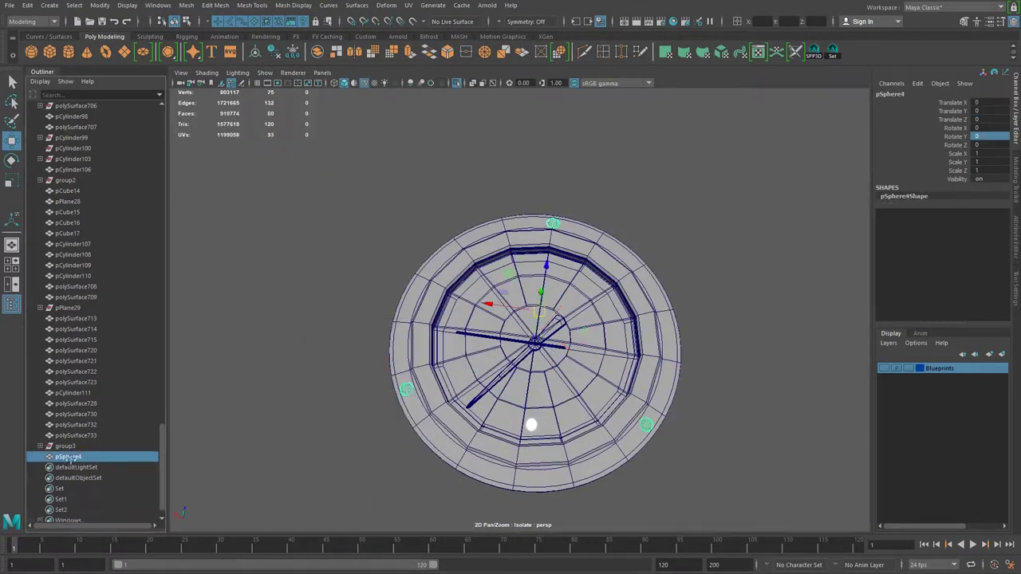
type("Dial")
key("Return")
Inspect the dial's inner cylinder and needles, then select and frame the Dial group.
left_click_drag(558, 319, 459, 411, "alt")
scroll(459, 412, "up", 5)
mouse_move(547, 405)
left_mouse_down("alt")
mouse_move(519, 433)
mouse_move(633, 398)
left_mouse_up("alt")
scroll(519, 433, "up", 2)
left_click(588, 422)
mouse_move(588, 422)
left_mouse_down("alt")
mouse_move(534, 364)
mouse_move(615, 363)
left_mouse_up("alt")
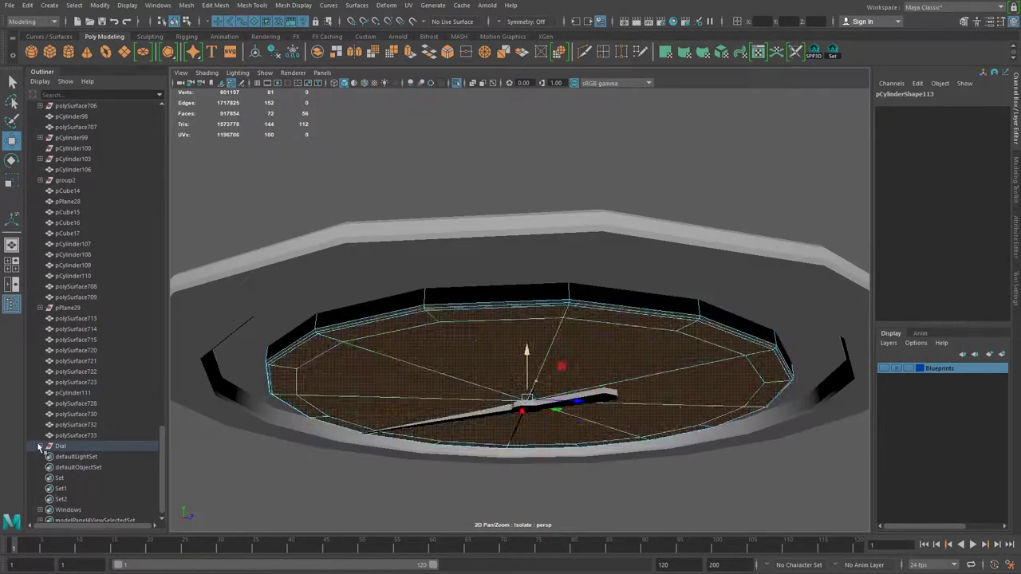
left_click(615, 363)
scroll(615, 363, "up", 3)
left_click(615, 363)
left_click(524, 362, "shift")
mouse_move(535, 361)
left_mouse_down("alt")
mouse_move(513, 320)
mouse_move(638, 342)
left_mouse_up("alt")
left_click(510, 319)
key("Up")
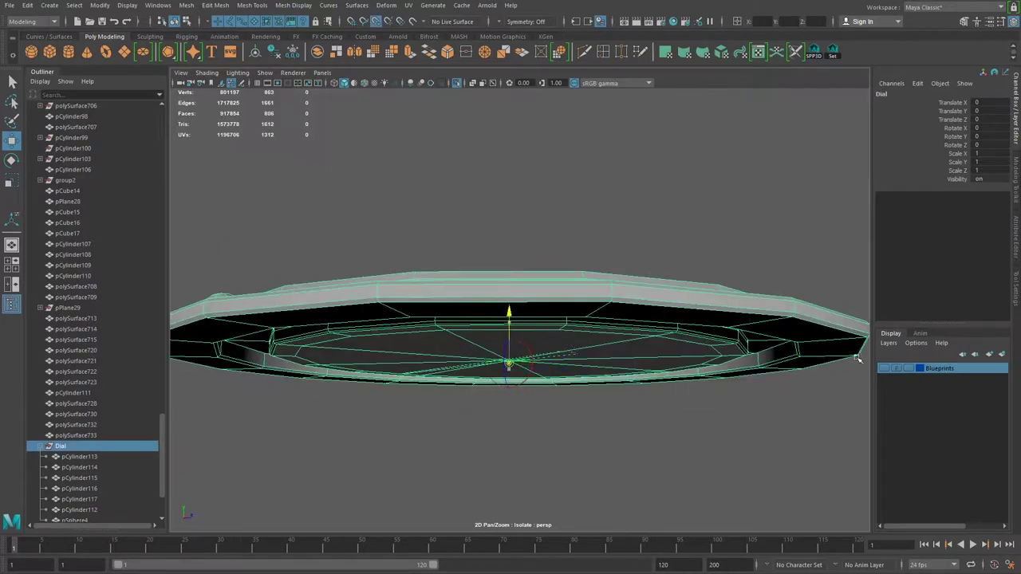
Show the full scene, isolate the dial and select the Dial group.
key("ctrl+1")
mouse_move(795, 403)
left_mouse_down("alt")
mouse_move(528, 346)
mouse_move(481, 279)
left_mouse_up("alt")
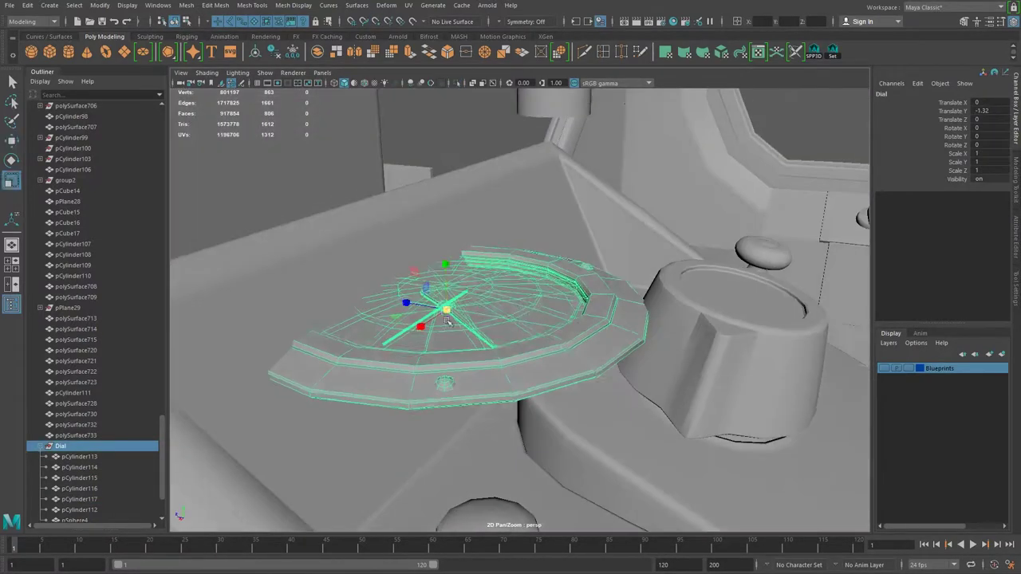
key("f")
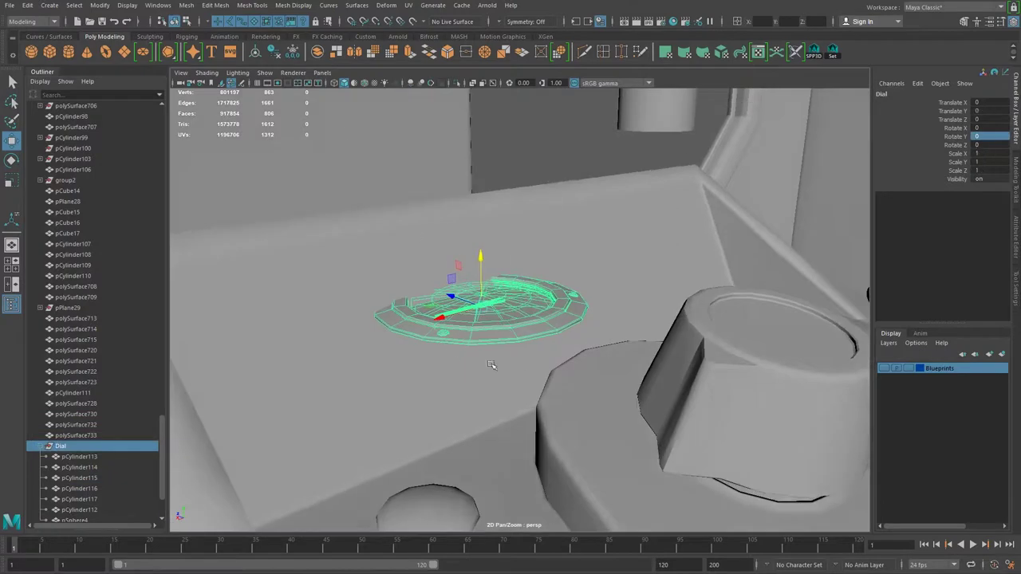
key("ctrl+1")
left_click(79, 466)
left_click(67, 446)
key("f")
left_click(50, 5)
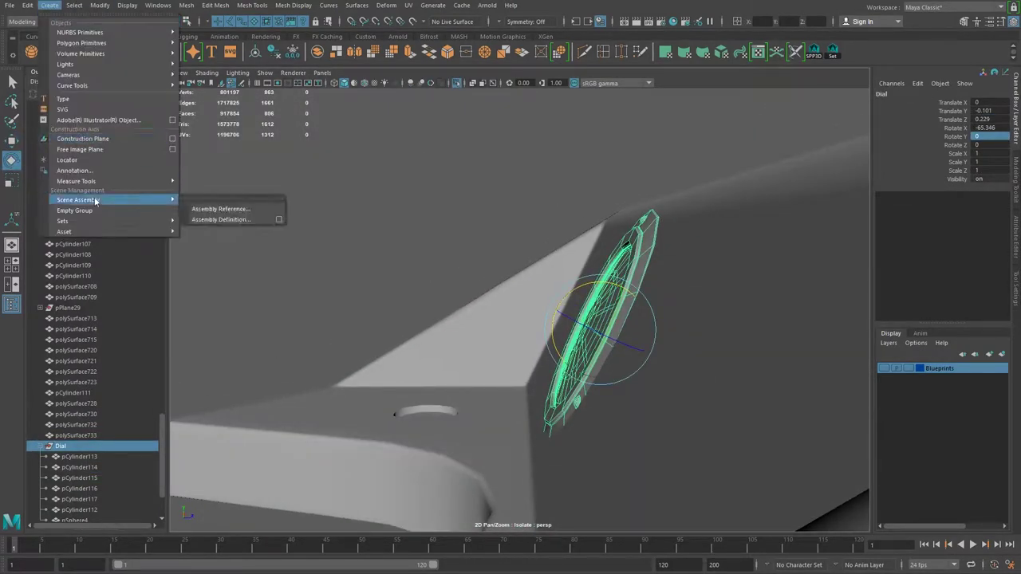
Set the Dial group into the upright back panel, tilted about -64° and scaled to 0.843.
key("w")
left_click_drag(511, 303, 566, 322, "alt")
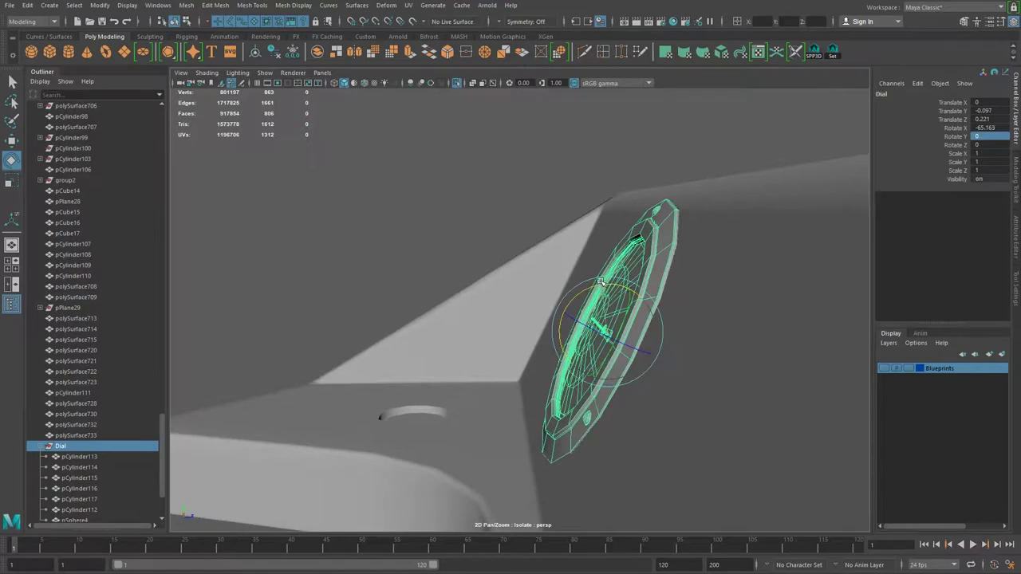
left_click_drag(600, 280, 554, 334, "alt")
mouse_move(498, 303)
left_mouse_down("alt")
mouse_move(482, 314)
mouse_move(468, 304)
left_mouse_up("alt")
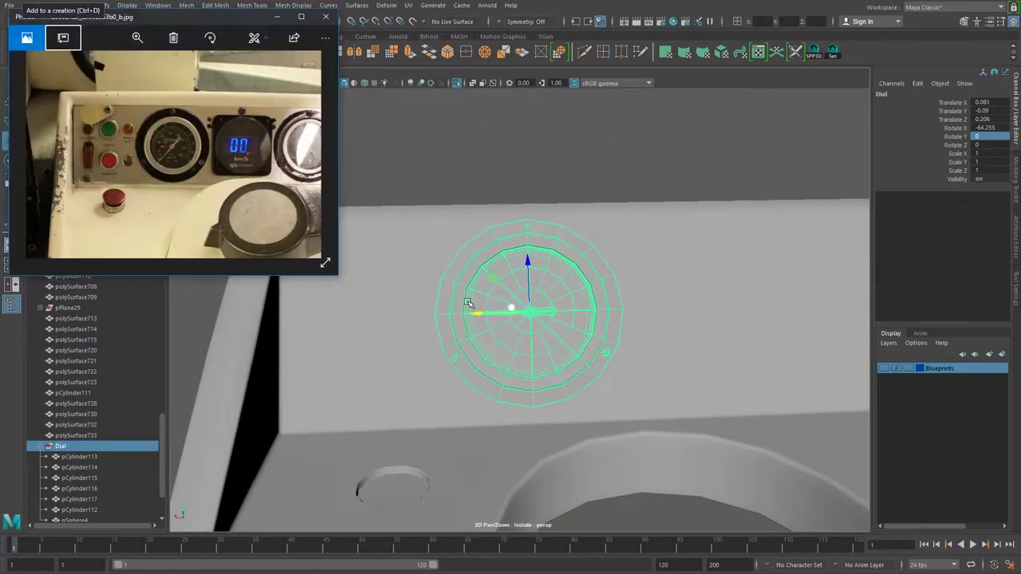
left_click(465, 309)
mouse_move(569, 319)
left_mouse_down("alt")
mouse_move(540, 365)
mouse_move(623, 401)
left_mouse_up("alt")
left_click(623, 400)
right_click_drag(551, 375, 587, 361, "shift")
left_click(492, 416)
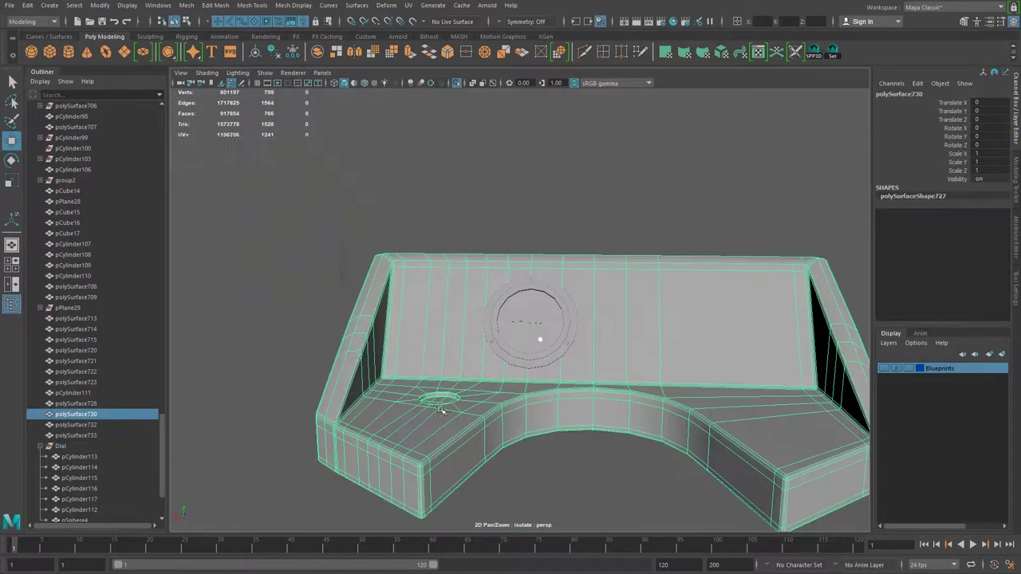
left_click(467, 343)
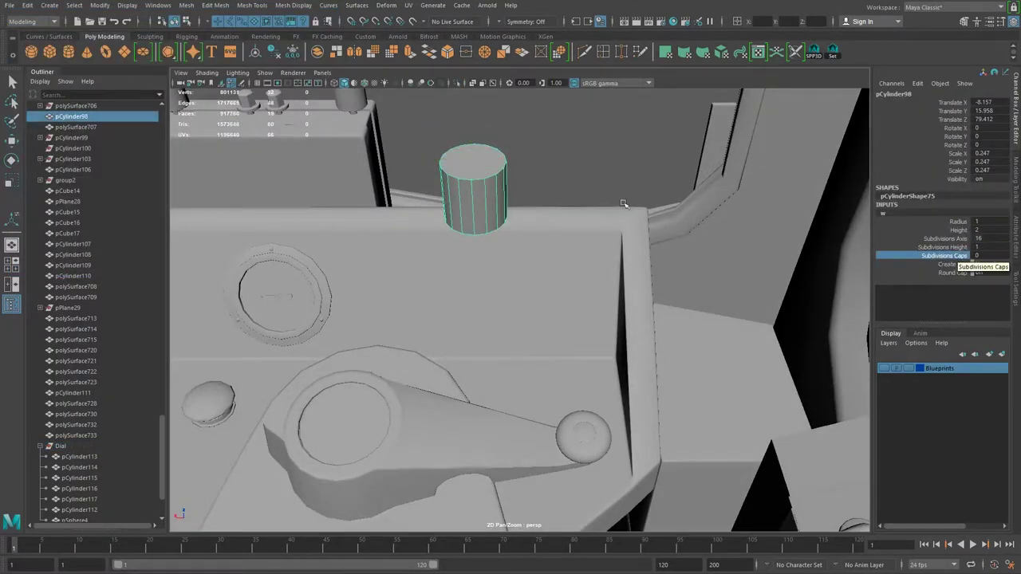
Isolate the small cylinder in the four-view layout for editing.
key("ctrl+1")
key("space")
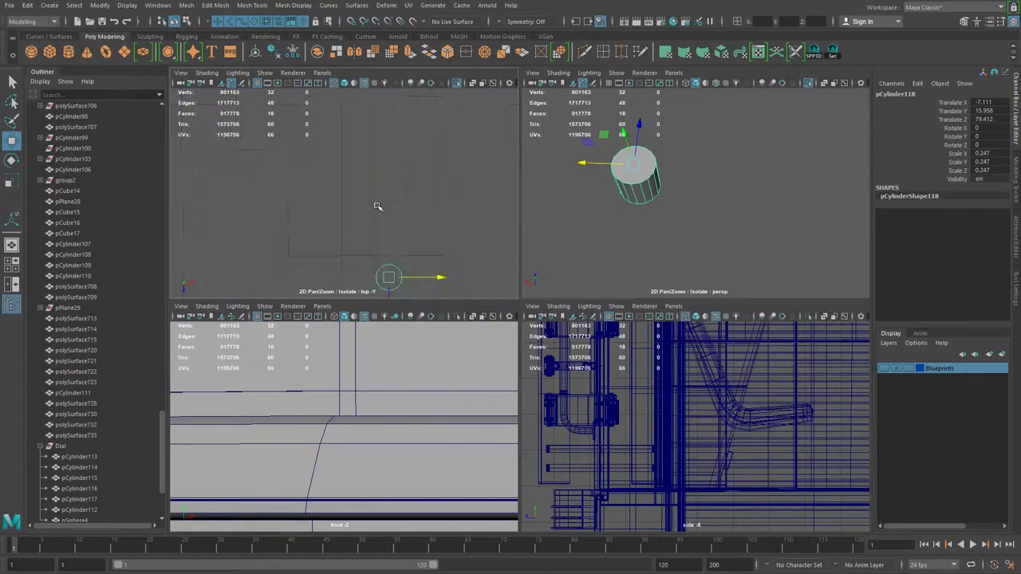
key("space")
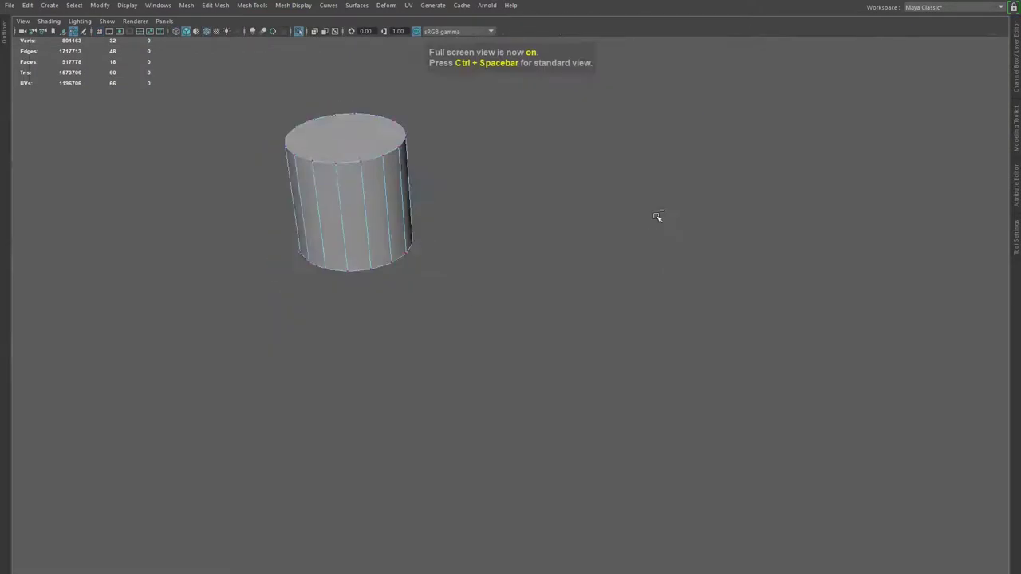
key("ctrl+1")
key("ctrl+z")
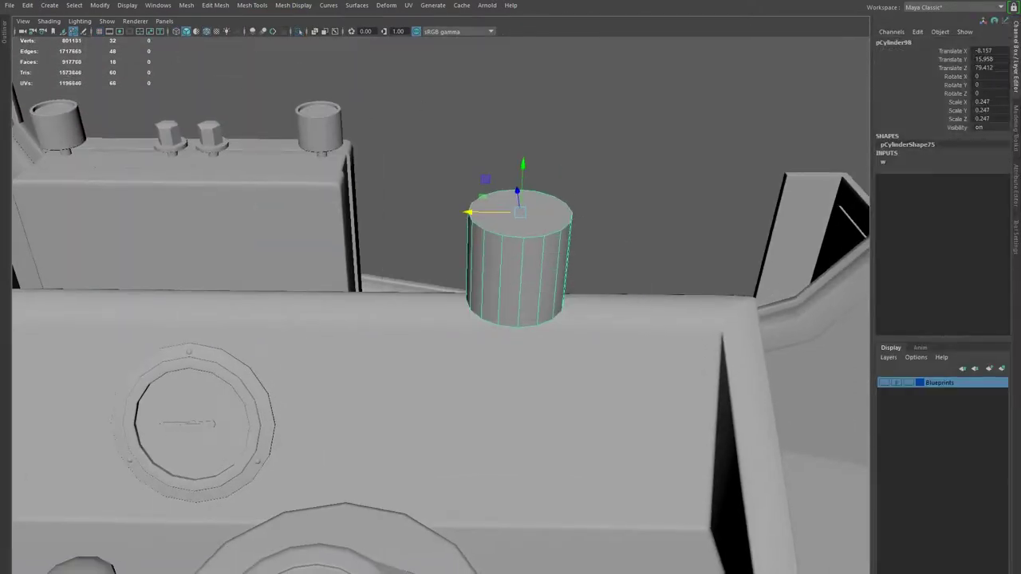
key("ctrl+1")
key("space")
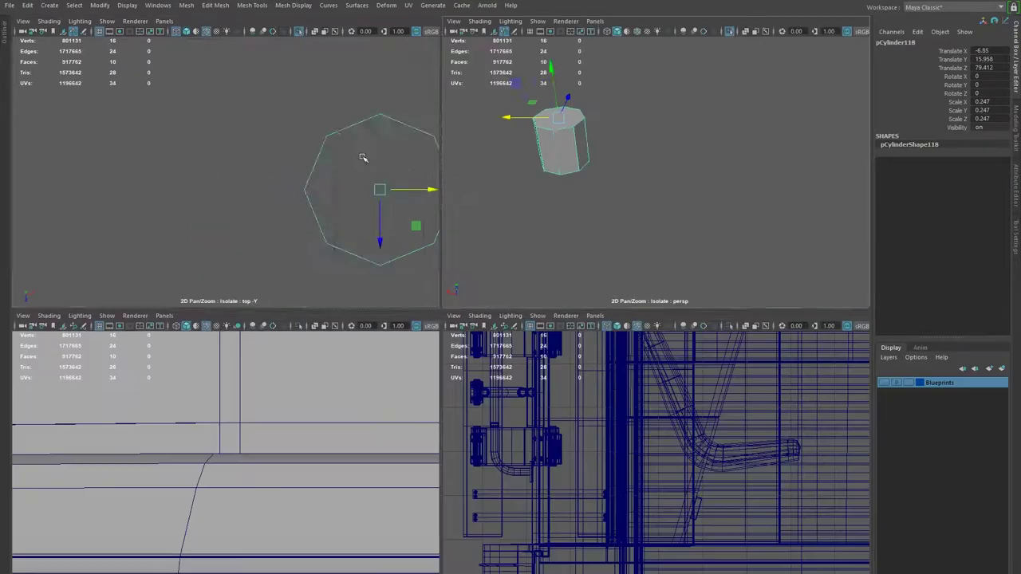
Make the cylinder's top face perfectly circular and extrude it inward to form a rim.
key("F9")
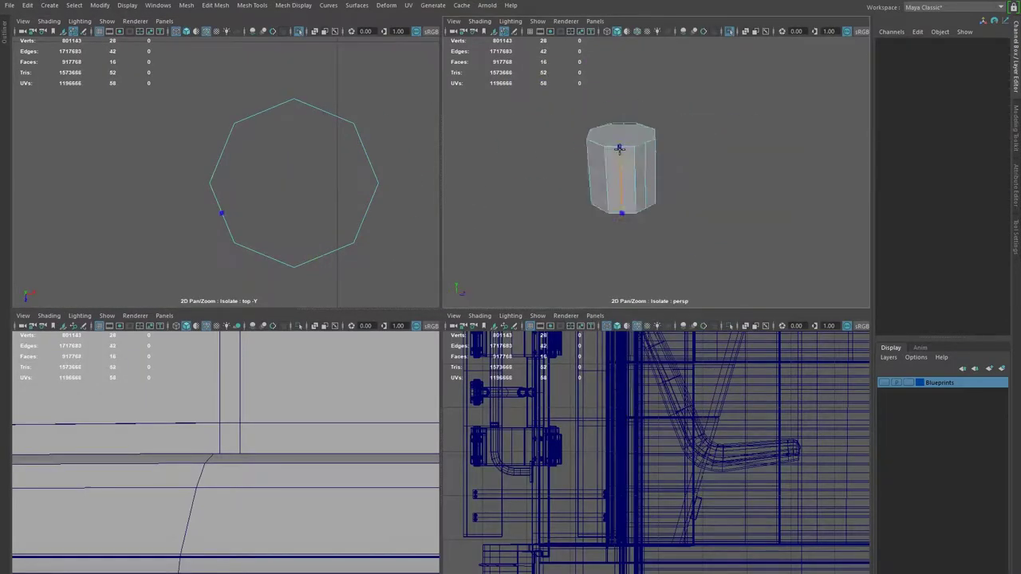
key("F11")
left_click(615, 164)
right_click_drag(630, 168, 661, 278, "shift")
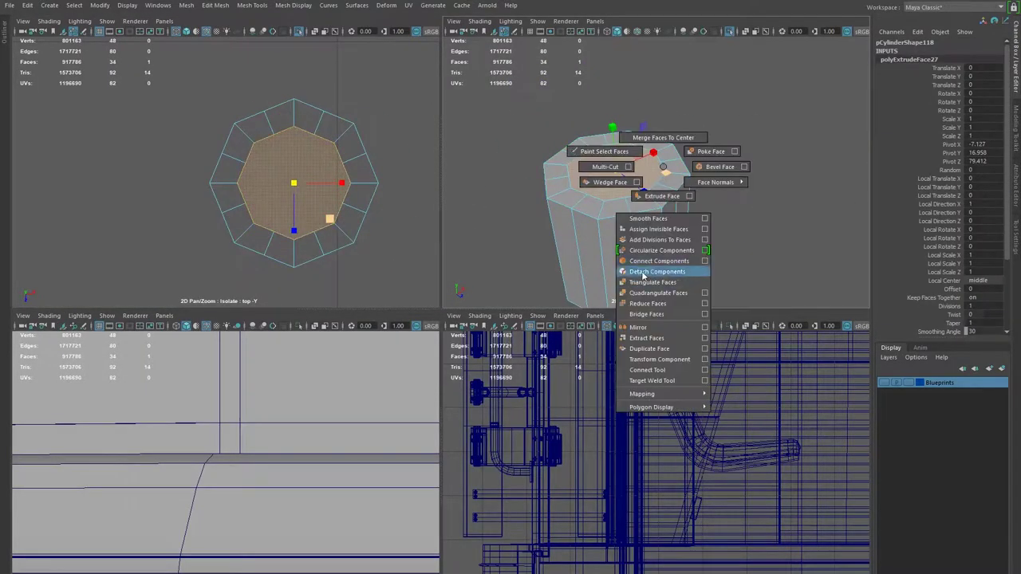
key("alt+Tab")
key("alt+Tab")
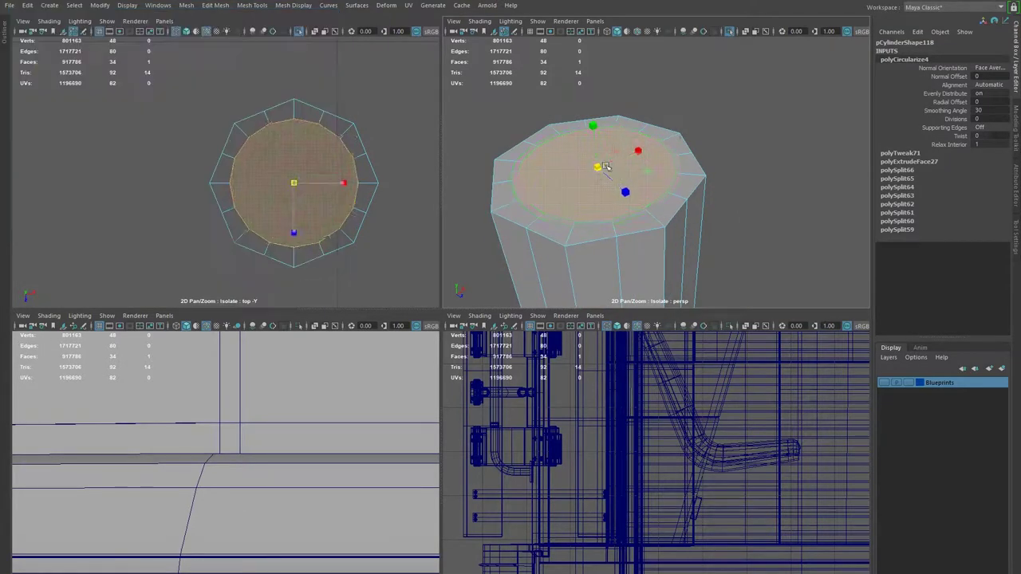
left_click_drag(598, 168, 569, 153, "alt")
key("ctrl+e")
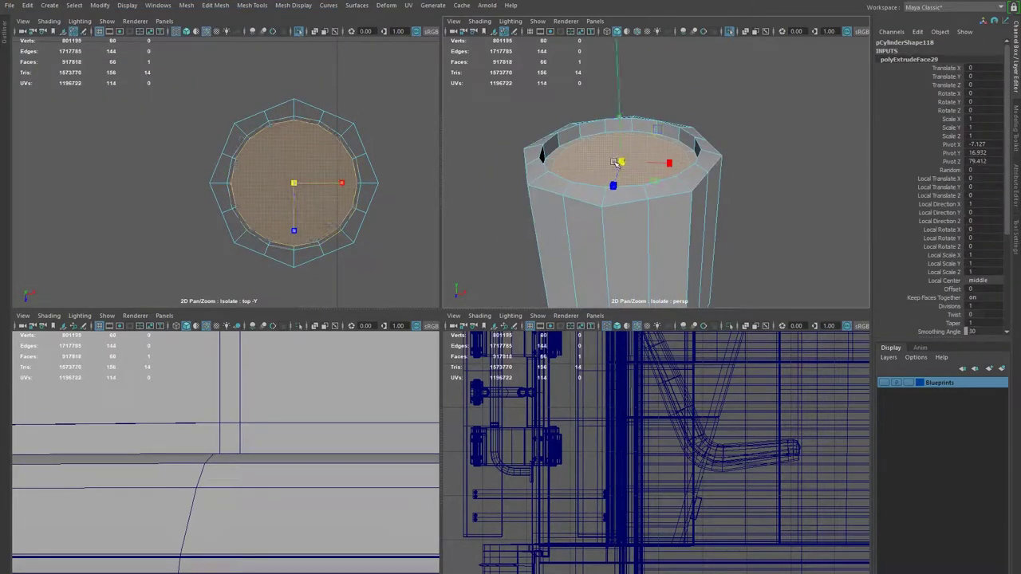
Merge the cap's centre vertices and bevel the top rim.
right_click_drag(610, 146, 629, 222, "ctrl")
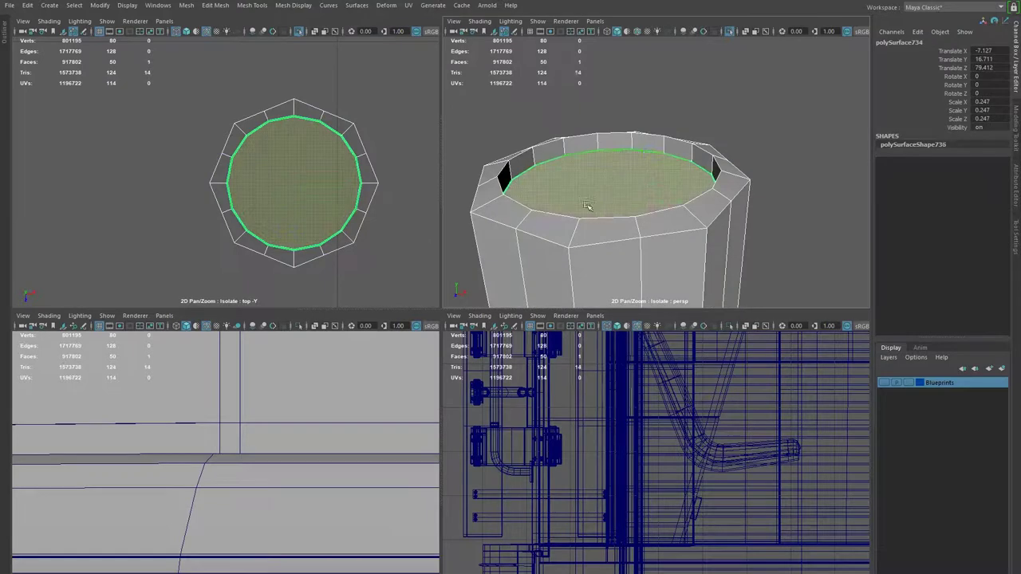
key("ctrl+z")
key("ctrl+z")
key("alt+Tab")
key("alt+Tab")
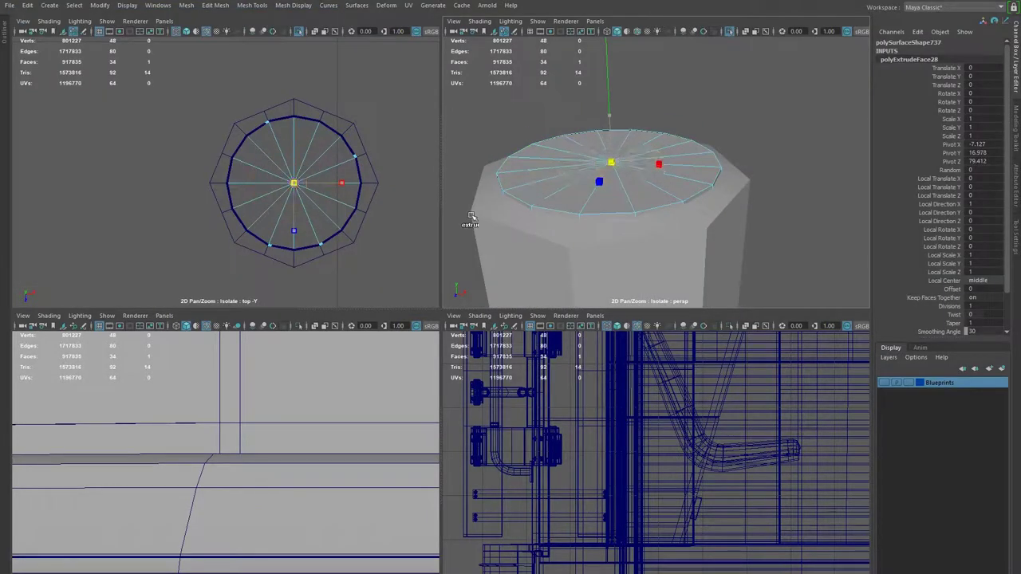
left_click_drag(468, 214, 559, 192, "alt")
mouse_move(633, 191)
right_mouse_down()
mouse_move(678, 183)
mouse_move(613, 167)
right_mouse_up()
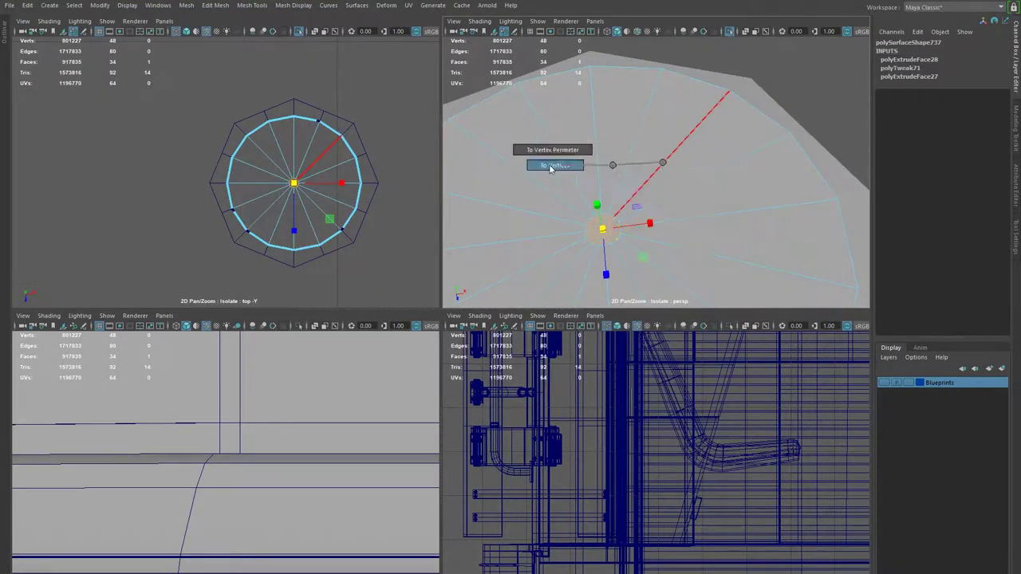
key("ctrl+b")
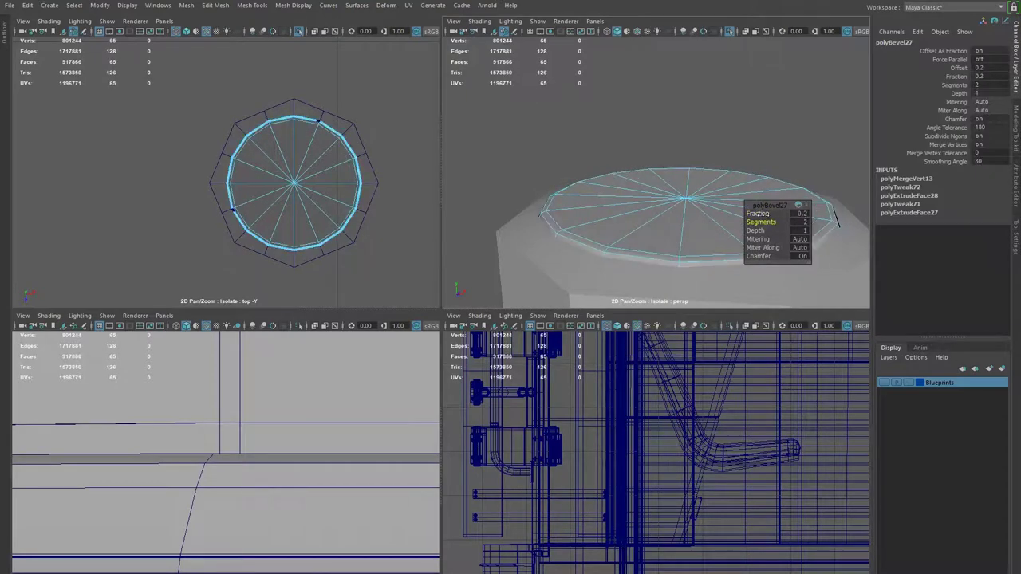
Chamfer the rim edges, discarding a trial extrusion of the inner cap.
left_click(694, 221)
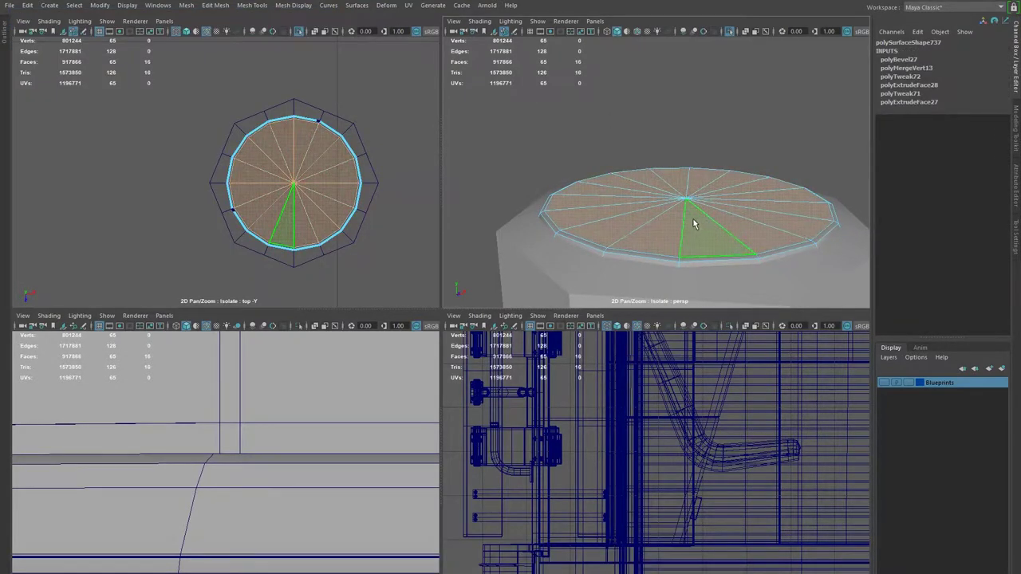
right_click_drag(694, 221, 691, 160, "shift")
scroll(608, 220, "up", 5)
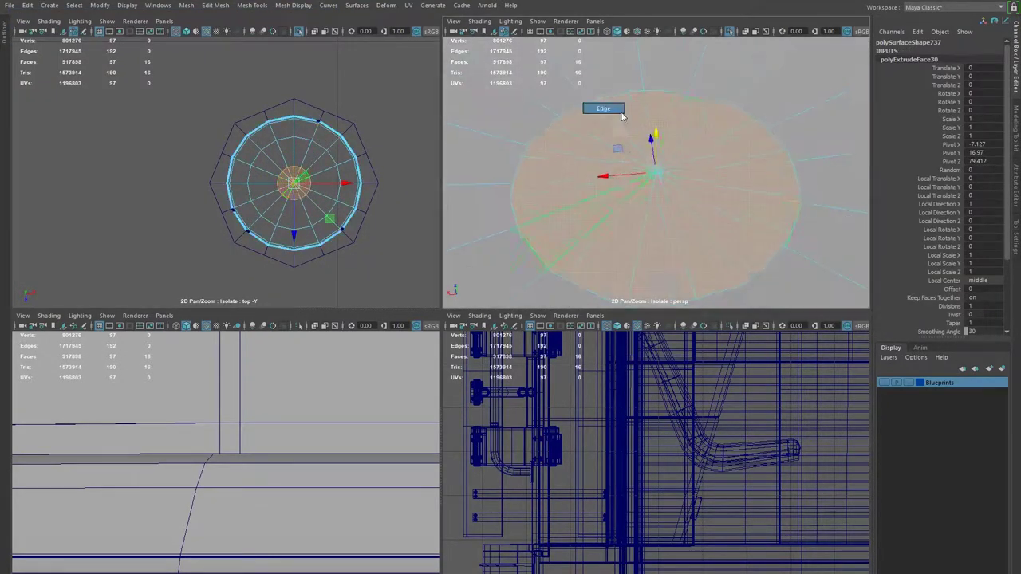
key("ctrl+z")
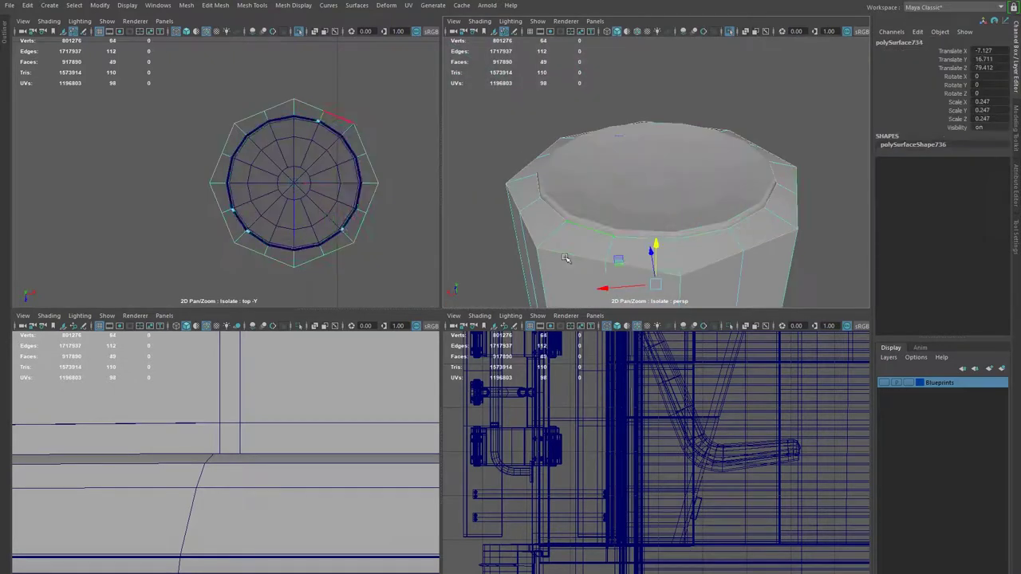
key("ctrl+b")
left_click_drag(593, 276, 616, 241, "alt")
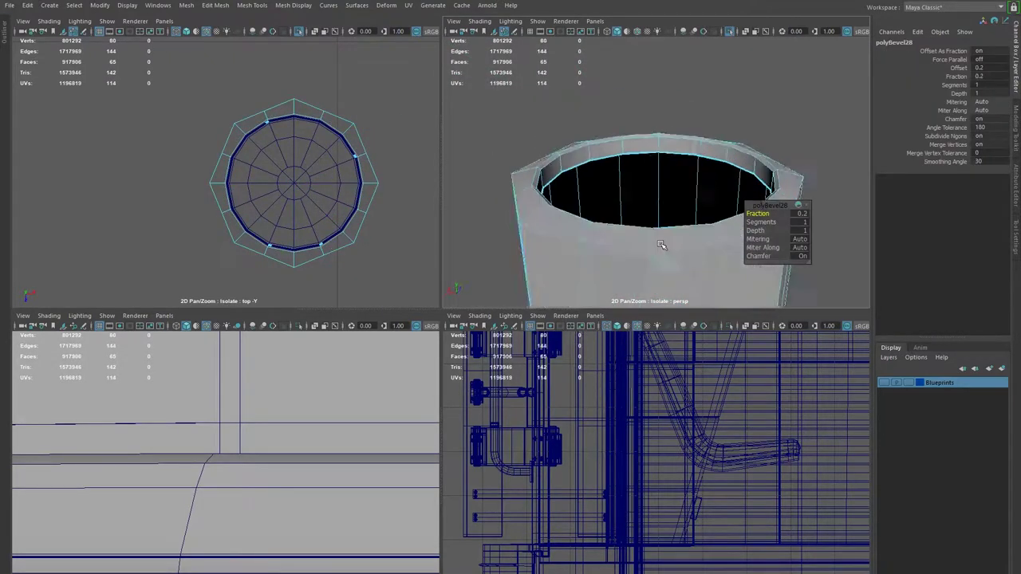
Add an edge loop near the top rim and flatten the cylinder into a squat ring.
left_click(794, 147)
right_click_drag(794, 147, 662, 221, "shift")
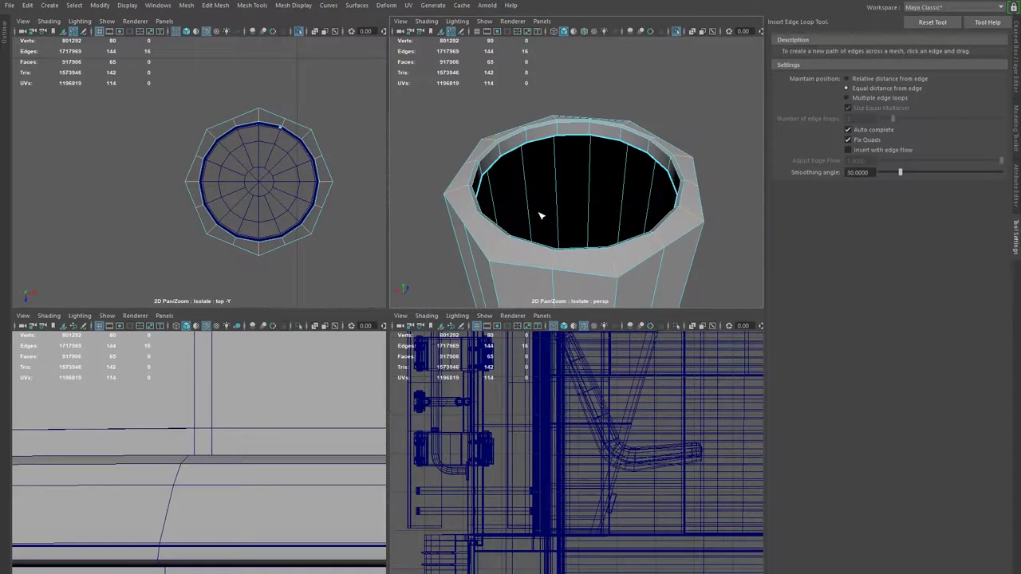
left_click_drag(581, 255, 547, 160, "alt")
double_click(547, 160)
key("w")
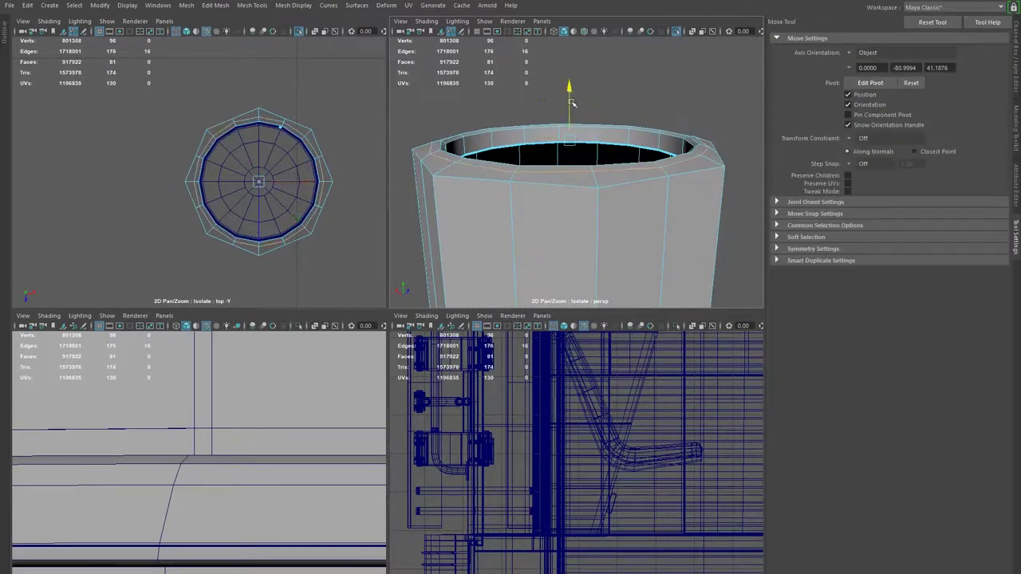
left_click_drag(571, 102, 526, 199, "alt")
scroll(508, 256, "down", 5)
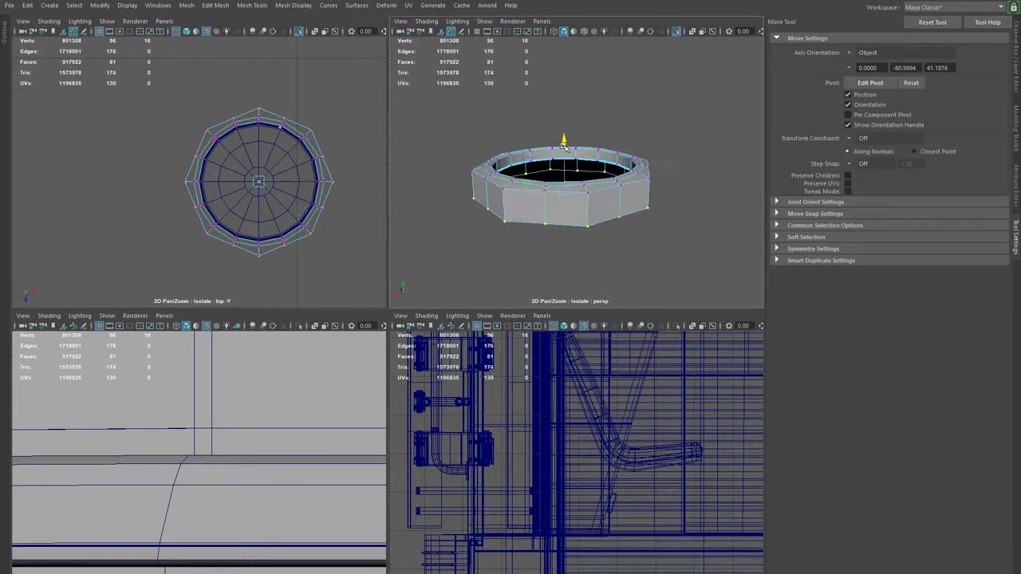
scroll(539, 220, "up", 4)
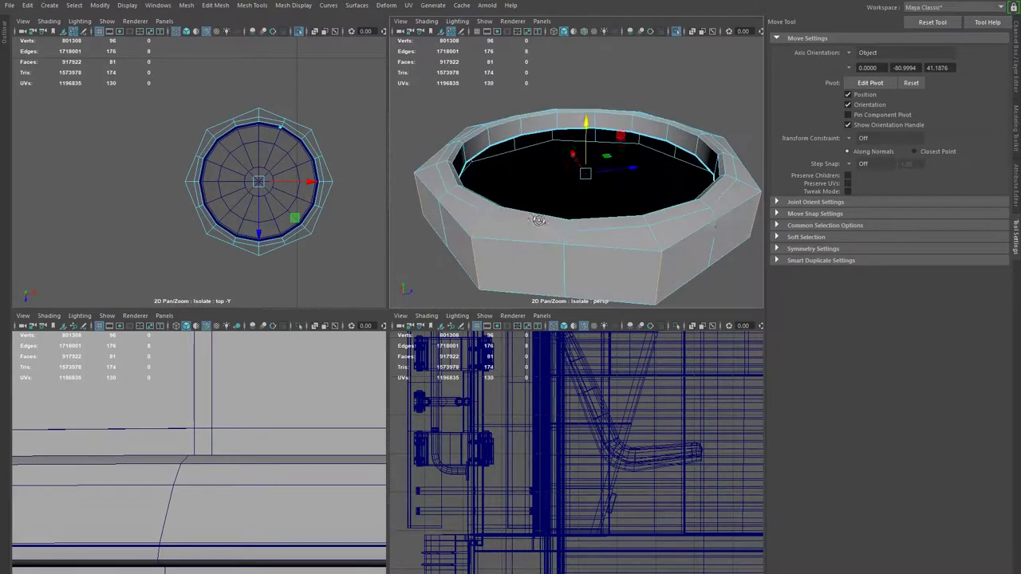
Bevel the rim edges and Target Weld stray vertices onto their neighbours.
key("ctrl+b")
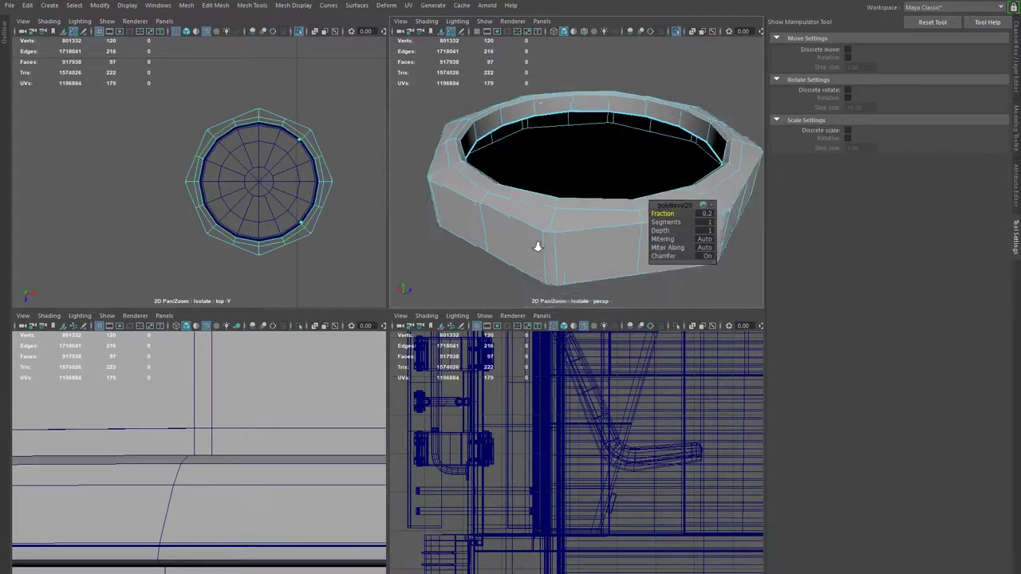
scroll(569, 256, "up", 5)
left_click(581, 298)
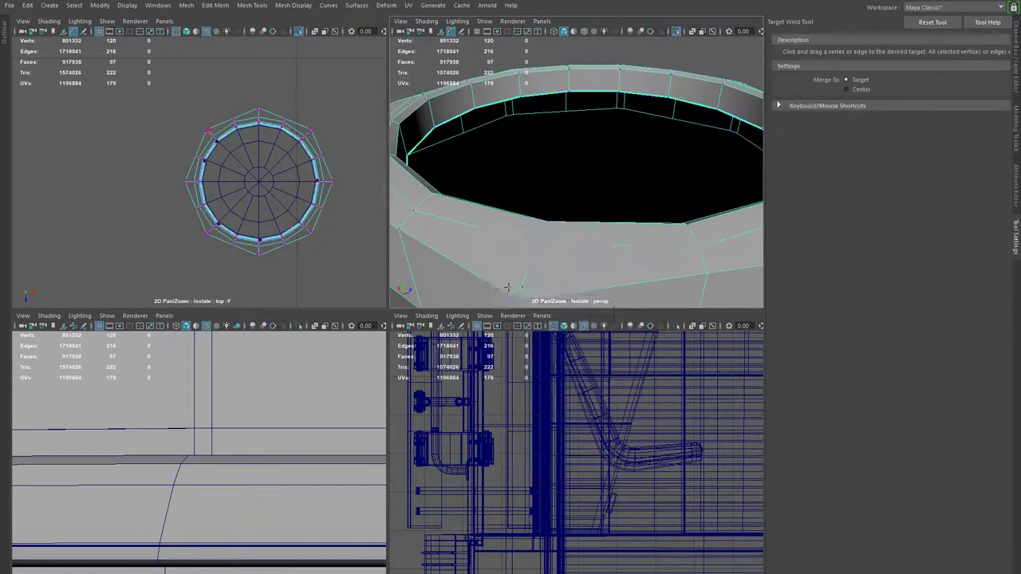
mouse_move(559, 240)
left_mouse_down("alt")
mouse_move(511, 212)
mouse_move(558, 191)
left_mouse_up("alt")
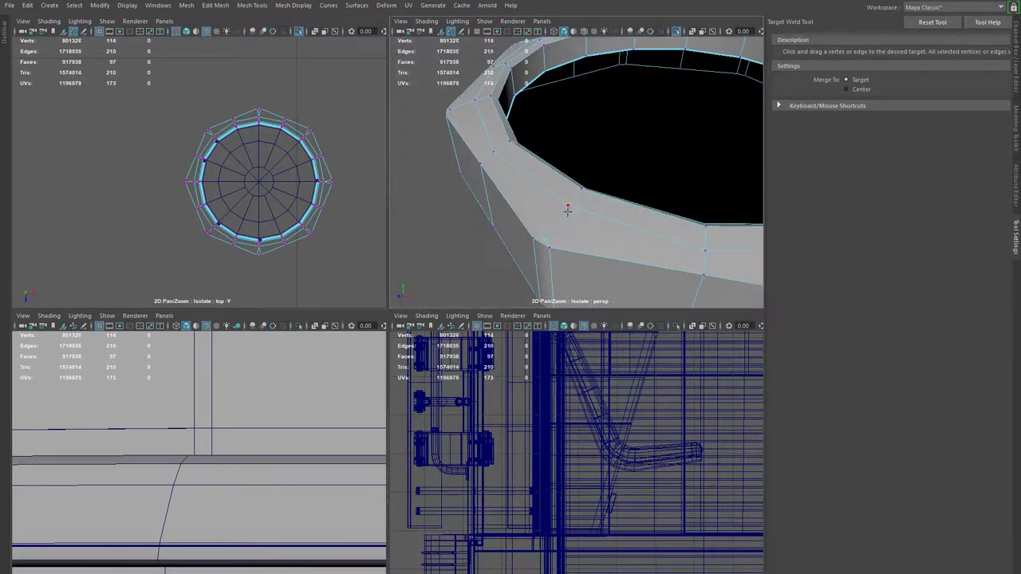
scroll(563, 171, "down", 5)
scroll(608, 244, "up", 3)
Bevel the outer rim edge loop and extrude and scale the inner faces into an inset disc.
double_click(608, 239)
right_click_drag(559, 217, 596, 231, "shift")
left_click_drag(579, 169, 558, 183, "alt")
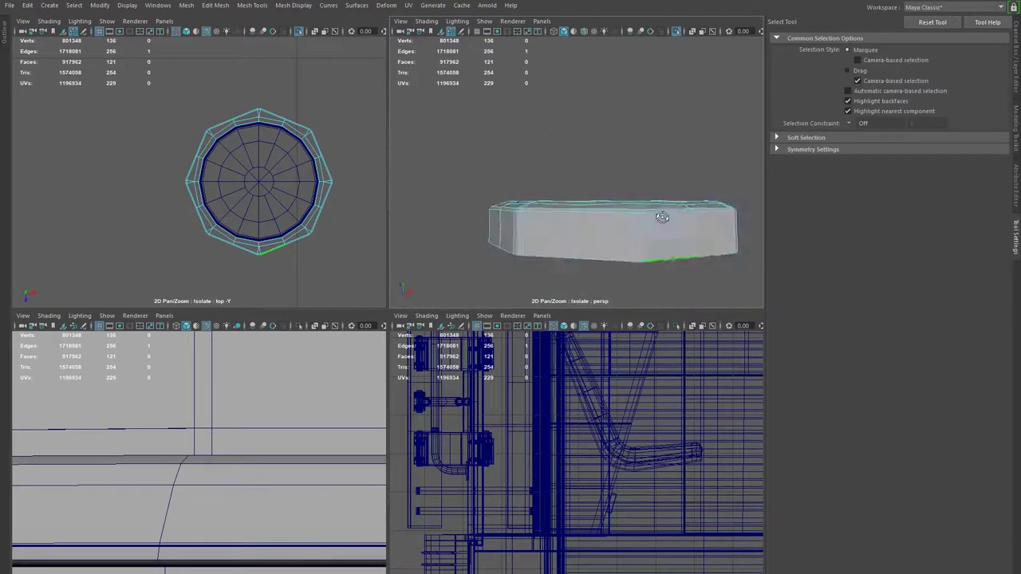
left_click(571, 200)
key("r")
key("f")
Select the whole button object and delete its construction history.
right_click(684, 216)
scroll(681, 88, "down", 5)
key("ctrl+1")
key("q")
scroll(583, 223, "up", 3)
right_click_drag(589, 197, 591, 179)
key("ctrl+a")
key("alt+shift+d")
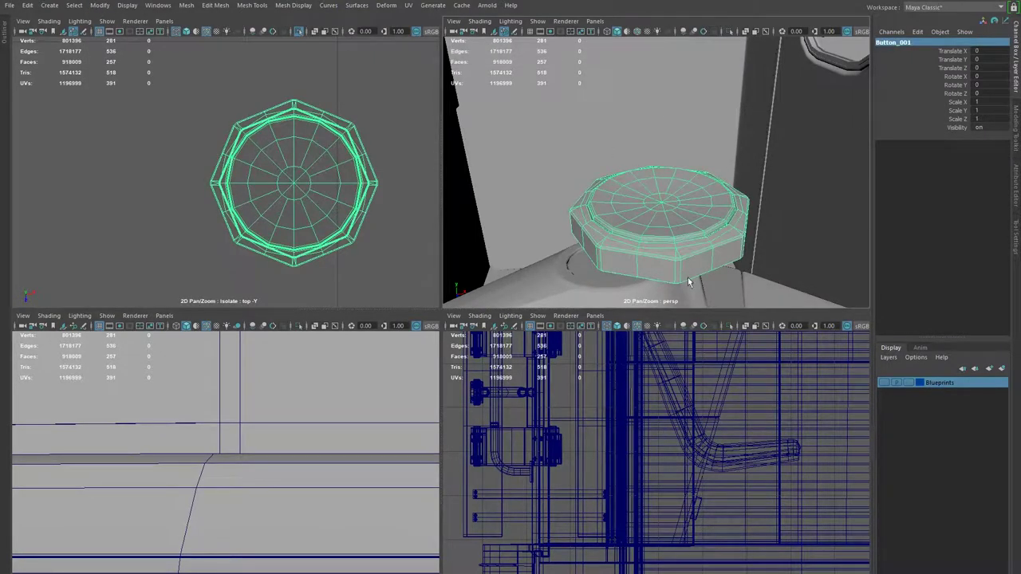
Frame Button_001 and the Dial in the maximized perspective view, checking the panel reference photo.
key("w")
key("f")
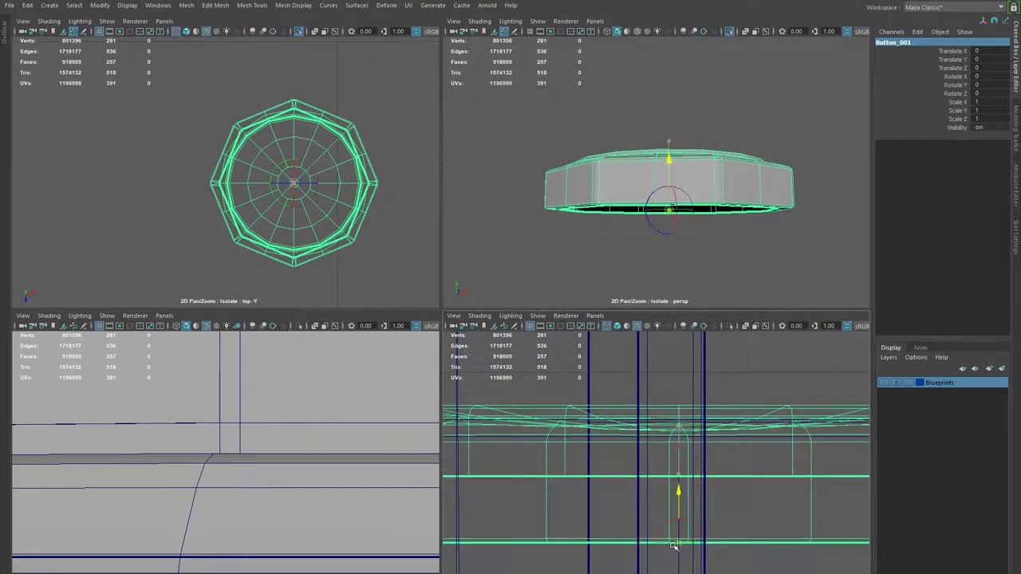
key("space")
key("Right")
key("f")
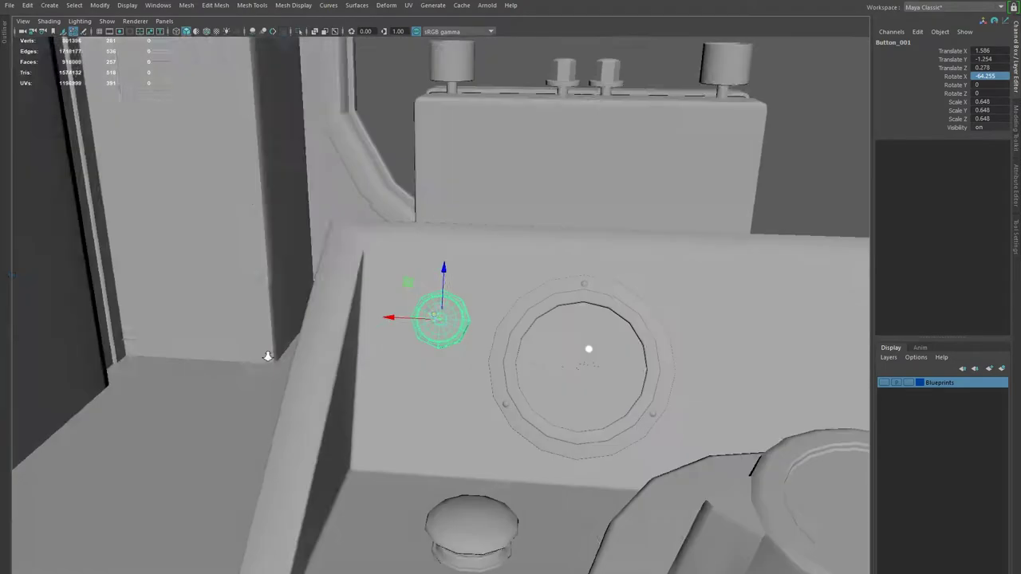
key("alt+Tab")
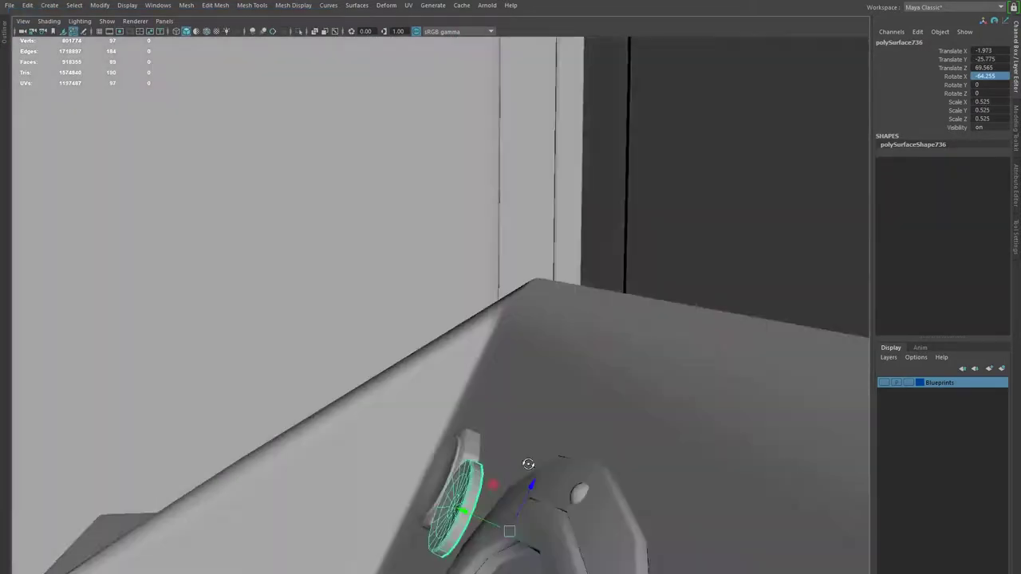
Extrude the dish's inner edge loop inward twice, merge the hole to one centre point, and delete leftover edges.
left_click_drag(563, 405, 664, 452, "alt")
key("F11")
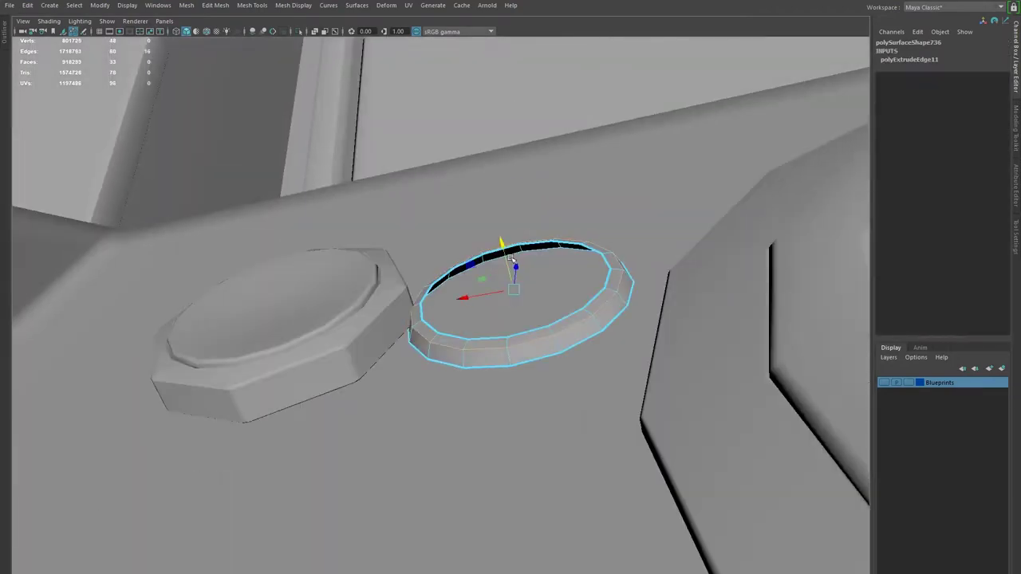
left_click_drag(513, 259, 612, 348, "alt")
key("F8")
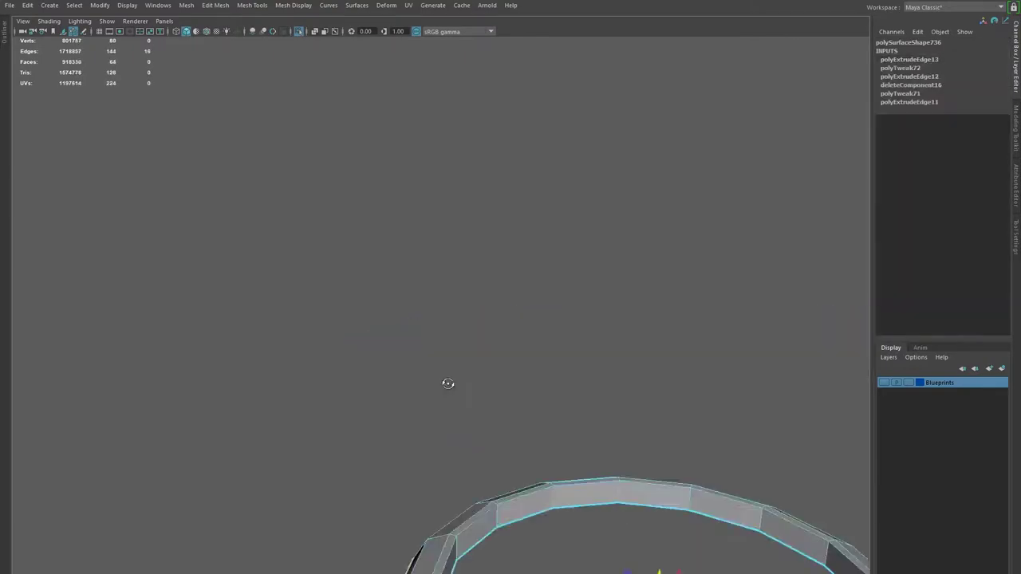
key("ctrl+e")
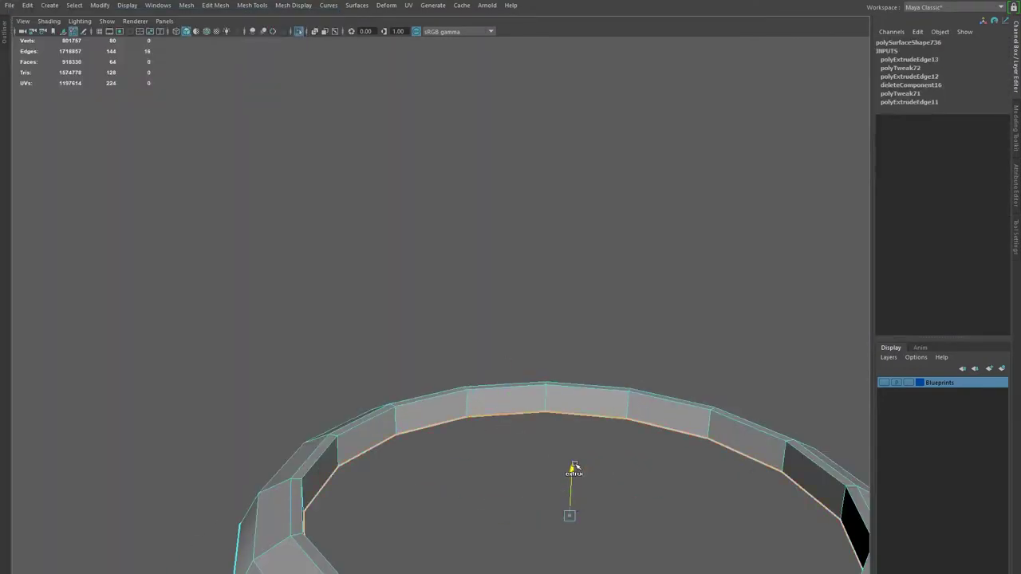
key("ctrl+e")
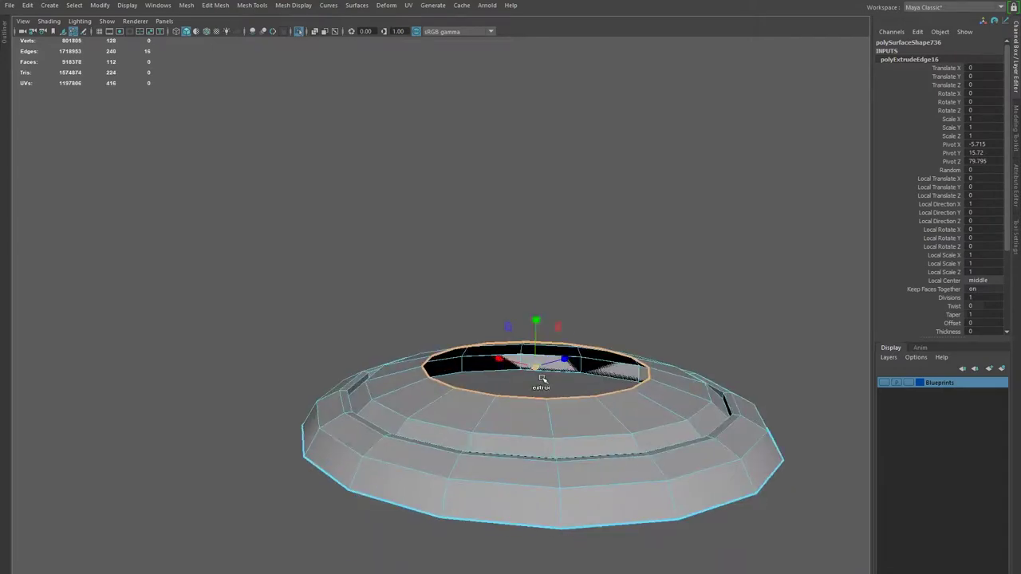
key("ctrl+e")
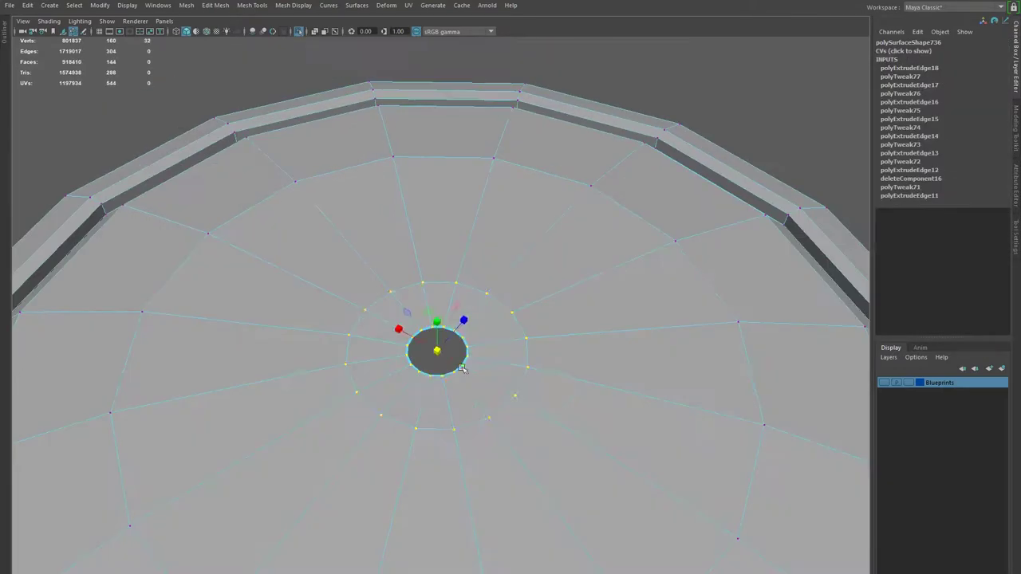
left_click(524, 190)
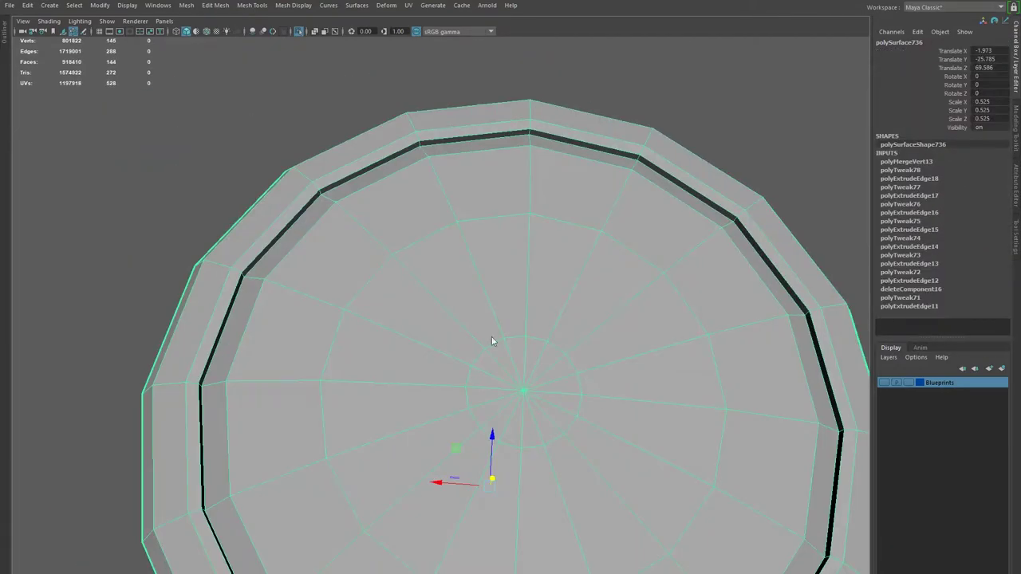
key("Delete")
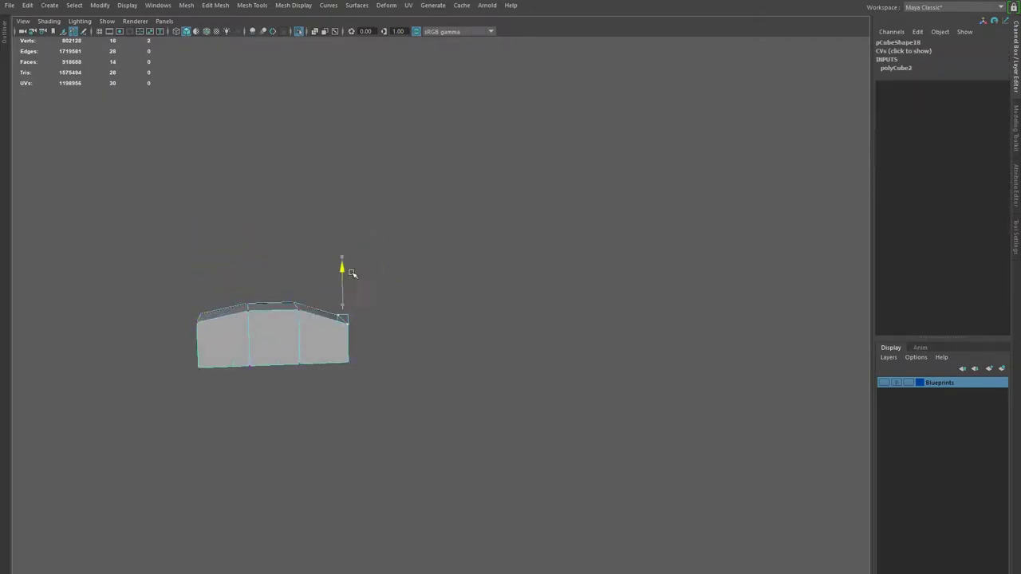
Select the notched box piece and inspect its shape in shaded display.
mouse_move(432, 335)
left_mouse_down("alt")
mouse_move(576, 378)
mouse_move(465, 330)
left_mouse_up("alt")
mouse_move(409, 275)
left_mouse_down("alt")
mouse_move(359, 319)
mouse_move(392, 392)
left_mouse_up("alt")
right_click_drag(501, 342, 474, 270)
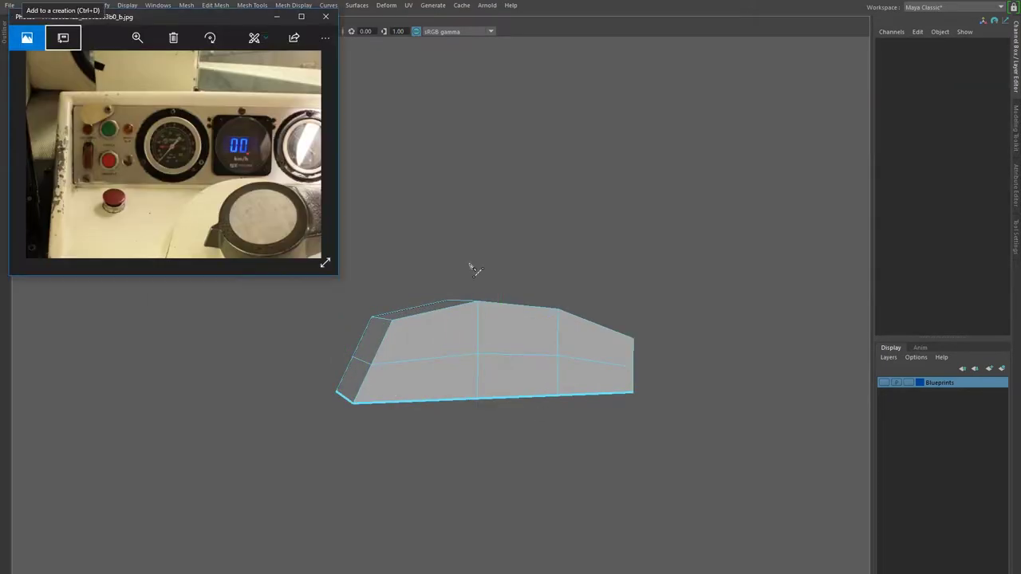
left_click(455, 338)
left_click_drag(752, 295, 391, 384, "alt")
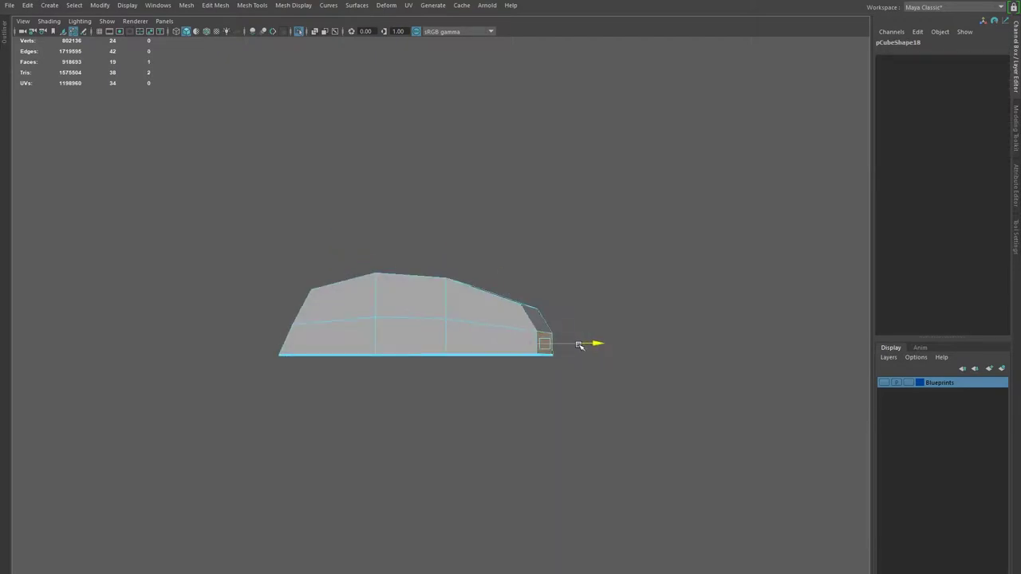
left_click_drag(579, 344, 526, 322, "alt")
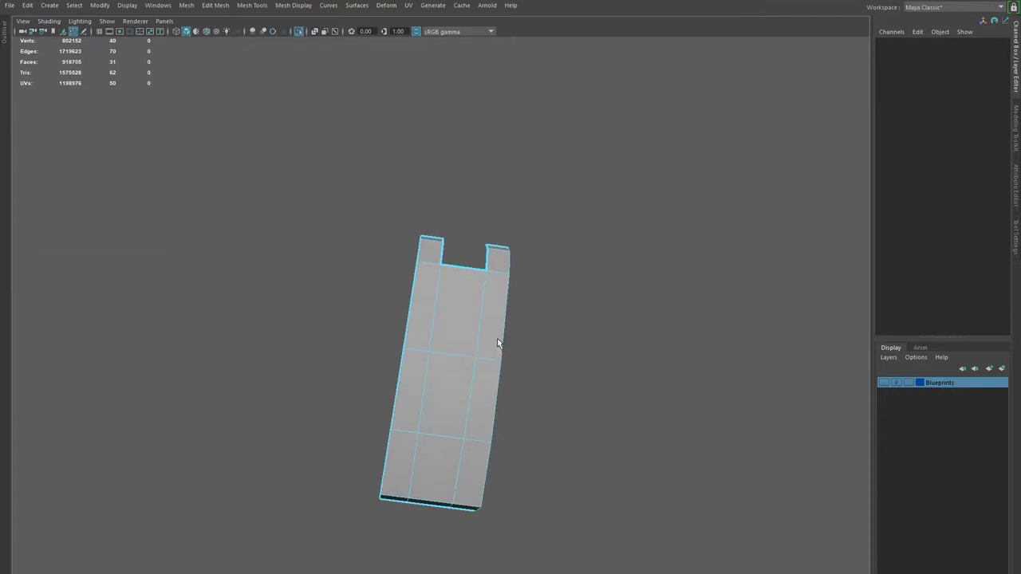
left_click_drag(483, 381, 550, 436, "alt")
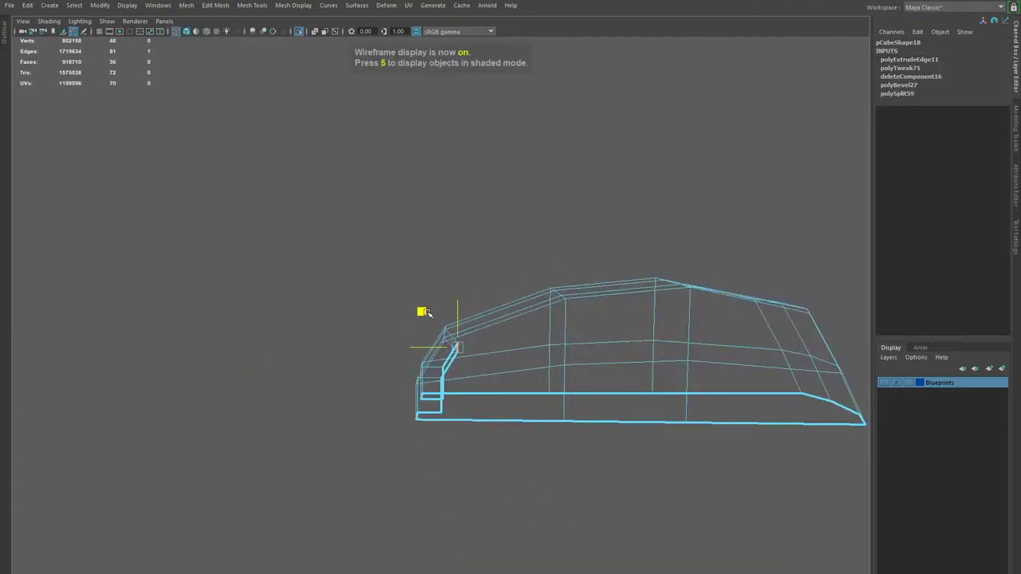
key("5")
mouse_move(551, 372)
left_mouse_down("alt")
mouse_move(434, 319)
mouse_move(512, 353)
left_mouse_up("alt")
Bevel two sets of housing edges and inspect the smoothed housing from several angles.
key("ctrl+b")
mouse_move(440, 298)
left_mouse_down("alt")
mouse_move(788, 433)
mouse_move(622, 305)
mouse_move(432, 365)
left_mouse_up("alt")
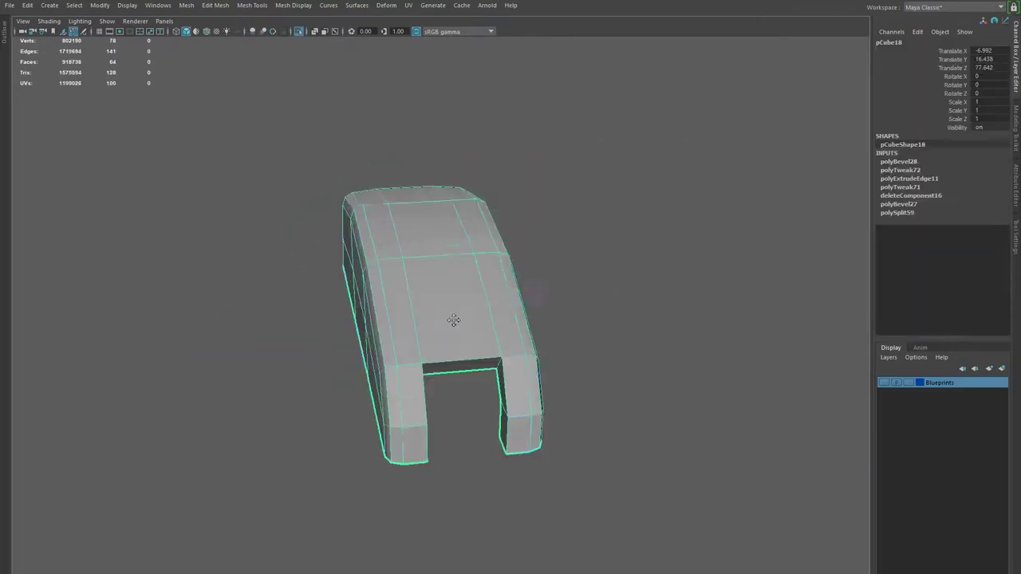
mouse_move(498, 339)
left_mouse_down("alt")
mouse_move(326, 239)
mouse_move(499, 318)
left_mouse_up("alt")
key("ctrl+b")
mouse_move(449, 337)
left_mouse_down("alt")
mouse_move(429, 381)
mouse_move(564, 344)
left_mouse_up("alt")
mouse_move(498, 338)
left_mouse_down("alt")
mouse_move(665, 331)
mouse_move(549, 406)
mouse_move(481, 264)
left_mouse_up("alt")
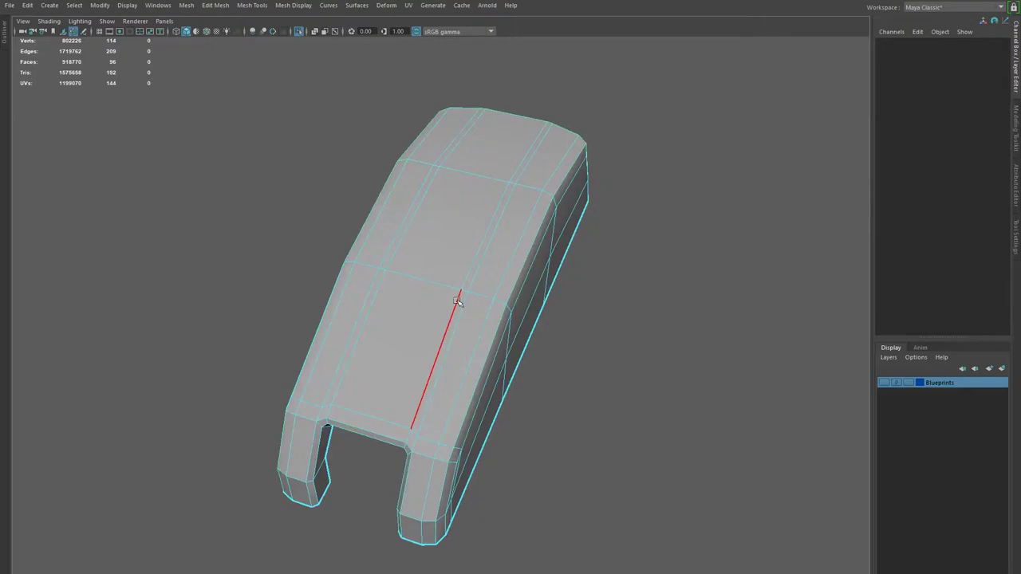
left_click_drag(475, 431, 433, 314, "alt")
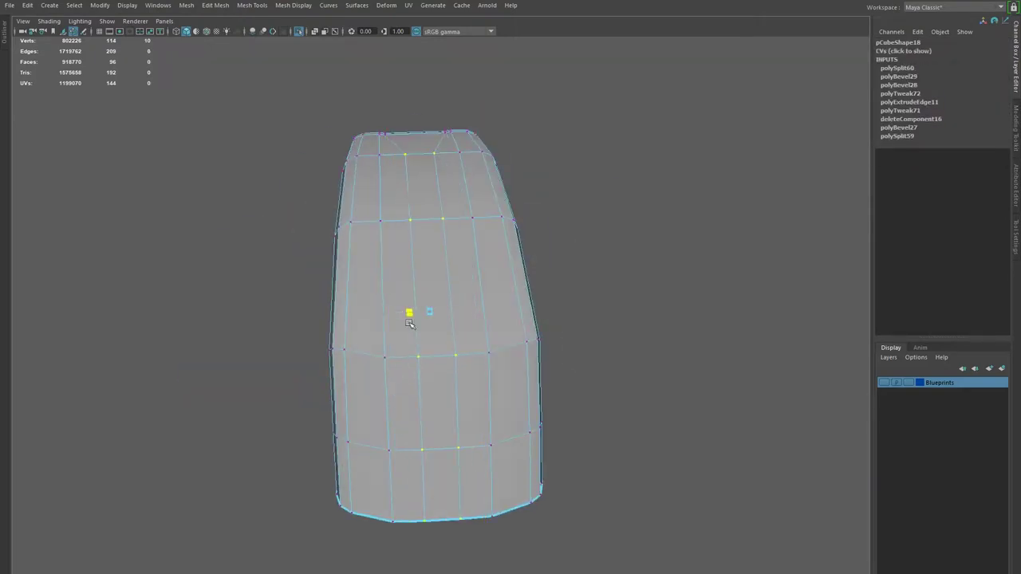
scroll(437, 184, "up", 3)
right_click_drag(588, 263, 589, 264)
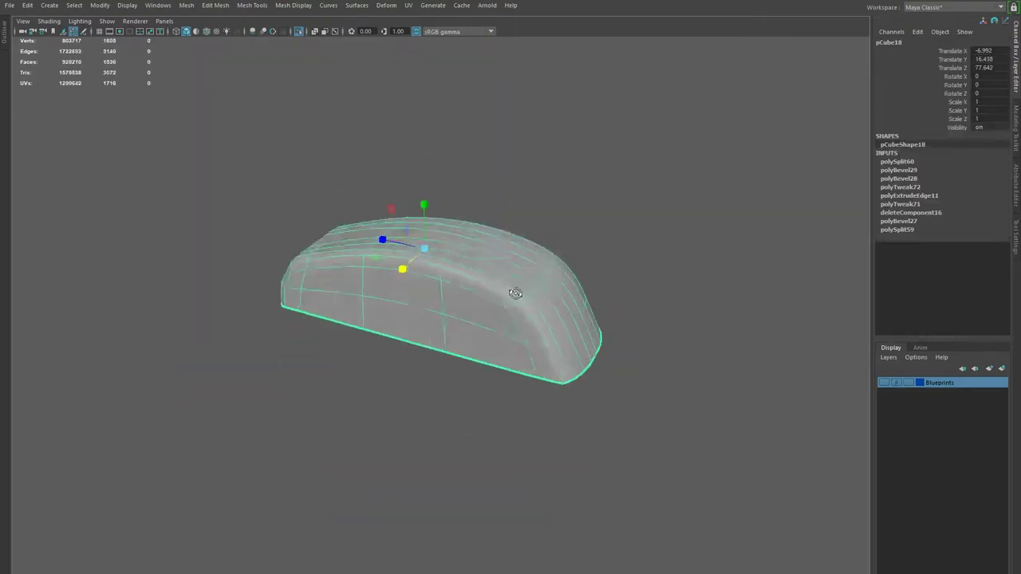
left_click_drag(589, 263, 398, 335, "alt")
scroll(398, 335, "up", 5)
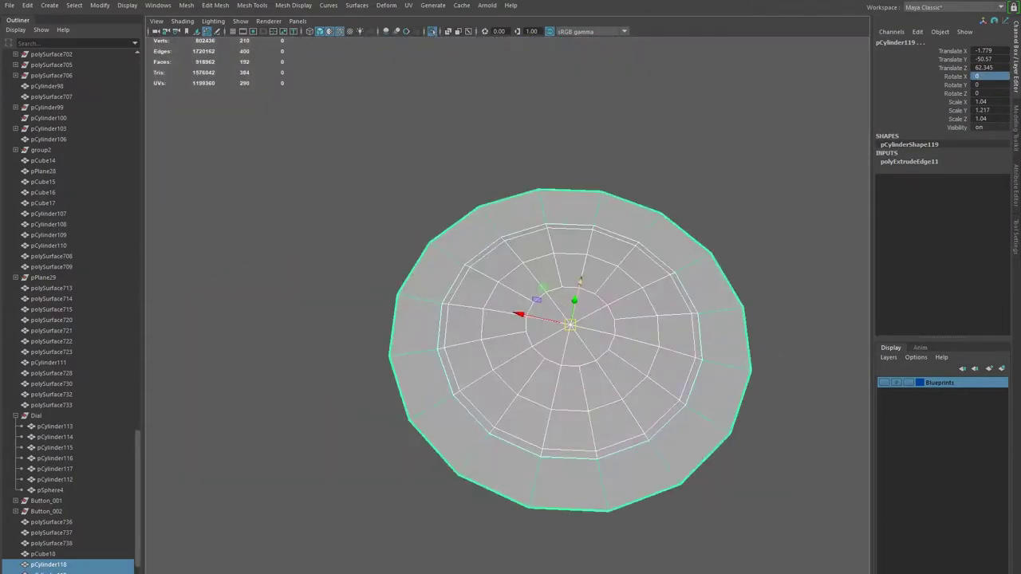
Shrink the disc's outer extruded ring into a square plate with straight edges.
left_click_drag(566, 323, 571, 333)
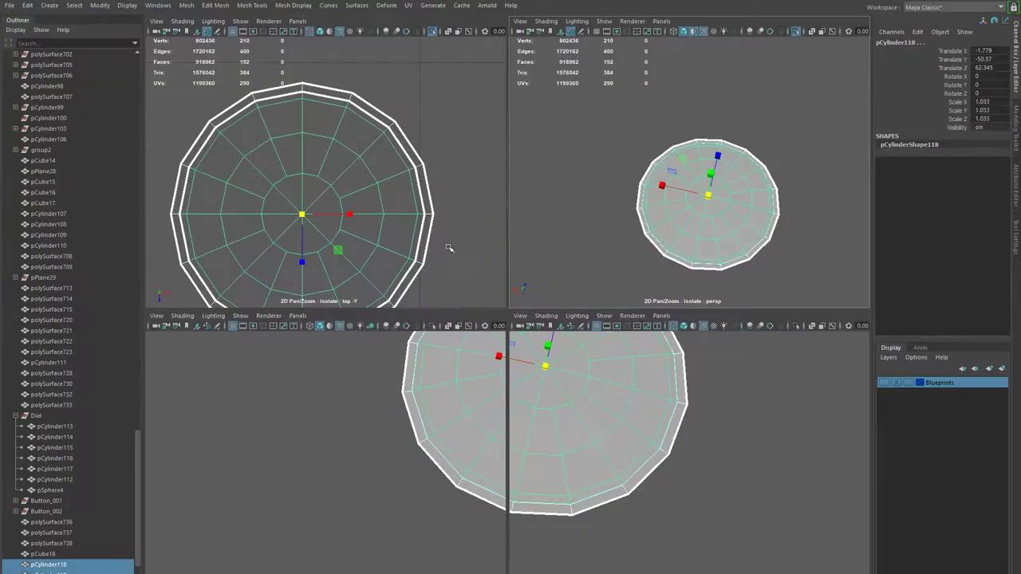
left_click(346, 382)
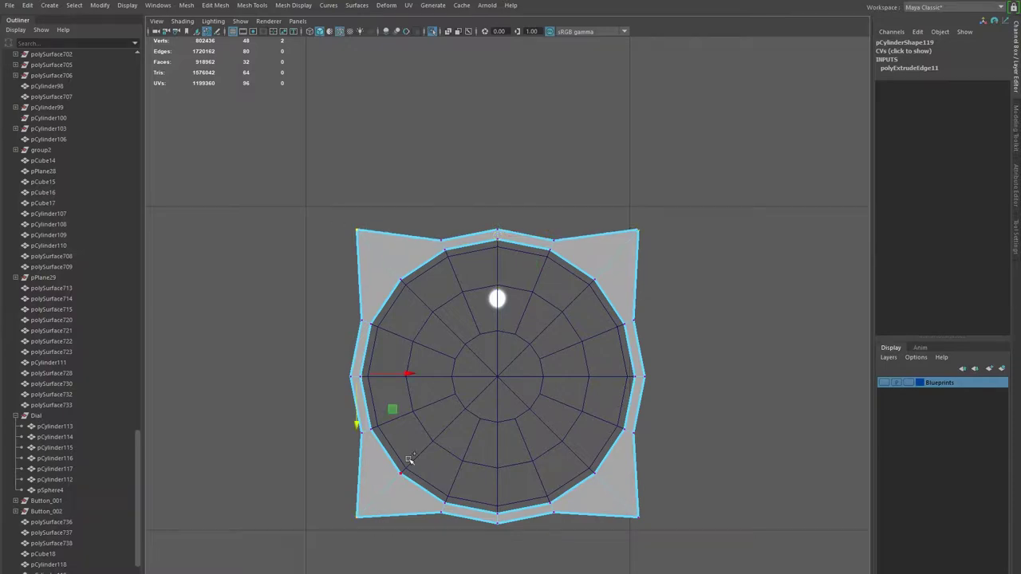
middle_click_drag(395, 396, 404, 383, "alt")
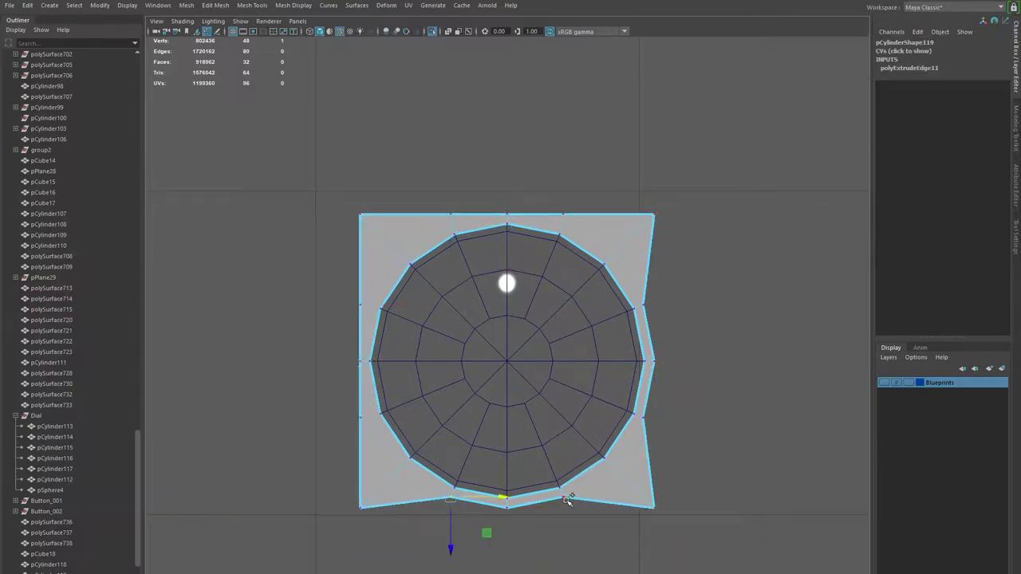
key("ctrl+z")
key("ctrl+z")
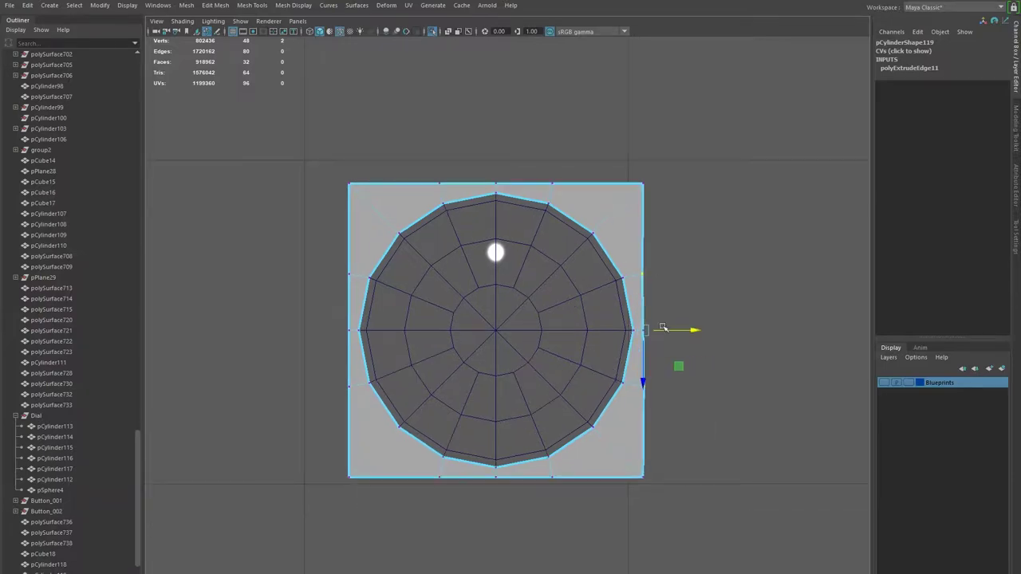
middle_click_drag(625, 461, 637, 448, "alt")
key("F8")
scroll(390, 193, "down", 5)
key("f")
Extrude the plate's border loop down into a thick slab and bevel its edges with 1 segment.
left_click_drag(524, 235, 580, 369, "alt")
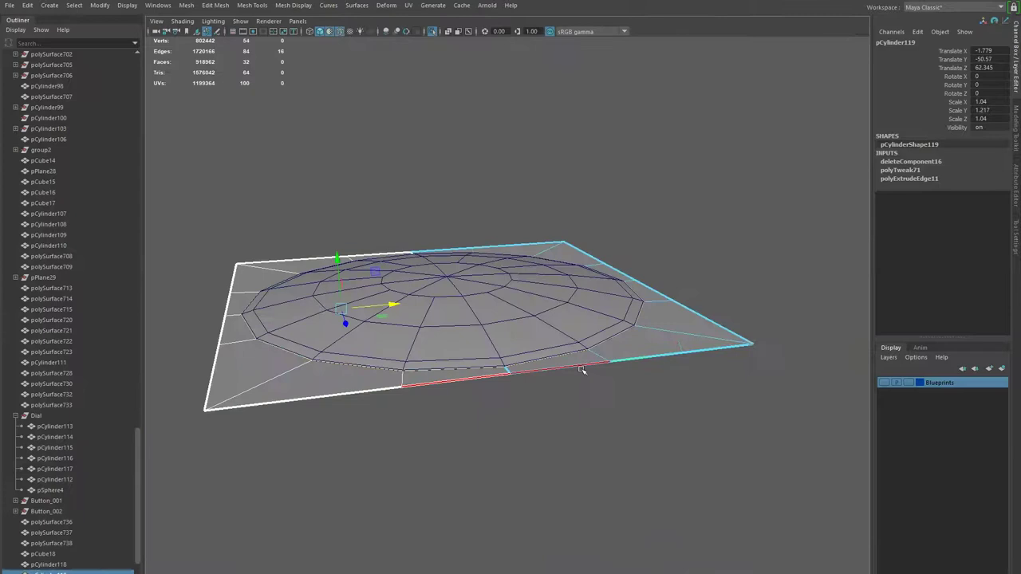
double_click(580, 370)
key("ctrl+e")
left_click_drag(533, 239, 532, 267)
mouse_move(590, 343)
left_mouse_down("alt")
mouse_move(627, 365)
mouse_move(606, 361)
mouse_move(603, 421)
left_mouse_up("alt")
right_click_drag(604, 421, 600, 445, "shift")
mouse_move(599, 445)
left_mouse_down("alt")
mouse_move(694, 427)
mouse_move(690, 436)
left_mouse_up("alt")
left_click_drag(690, 436, 532, 357, "alt")
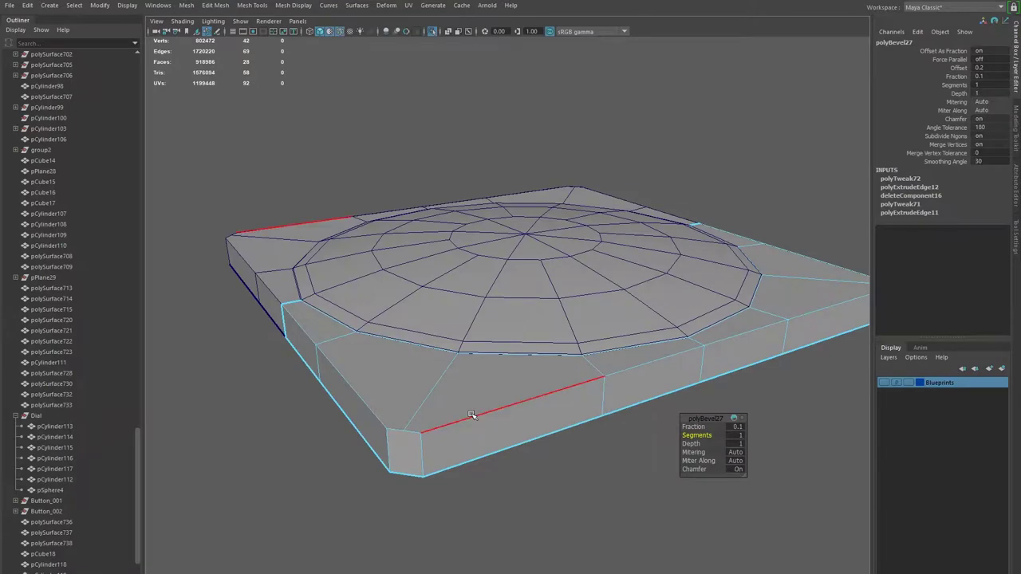
Bevel one vertical corner edge of the slab plate with Fraction 0.5 and 3 segments.
left_click_drag(472, 415, 501, 354, "alt")
right_click_drag(501, 353, 455, 370, "shift")
mouse_move(455, 369)
left_mouse_down("alt")
mouse_move(319, 337)
mouse_move(441, 432)
left_mouse_up("alt")
key("ctrl+z")
scroll(442, 432, "up", 3)
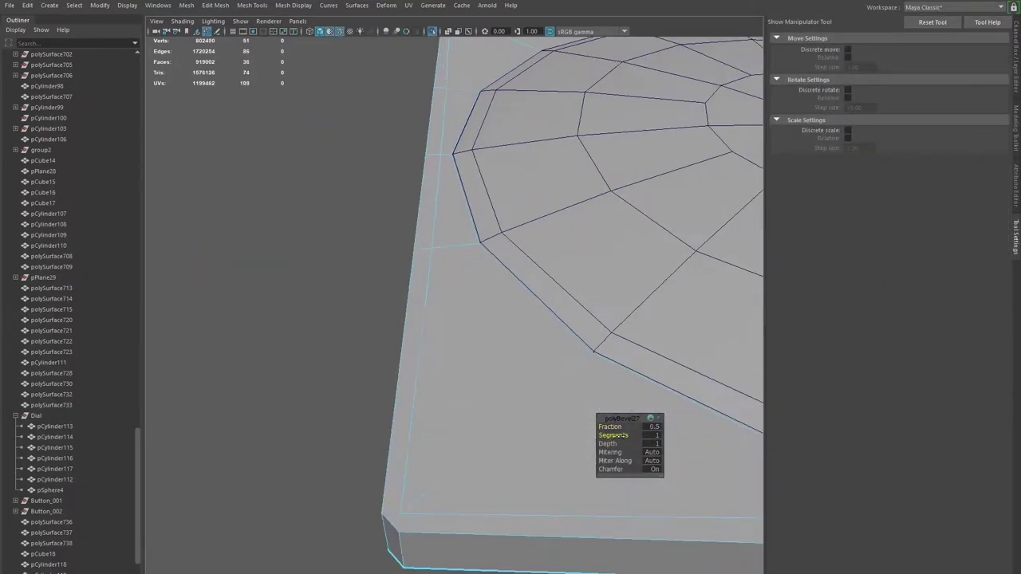
scroll(622, 435, "down", 3)
left_click(426, 343)
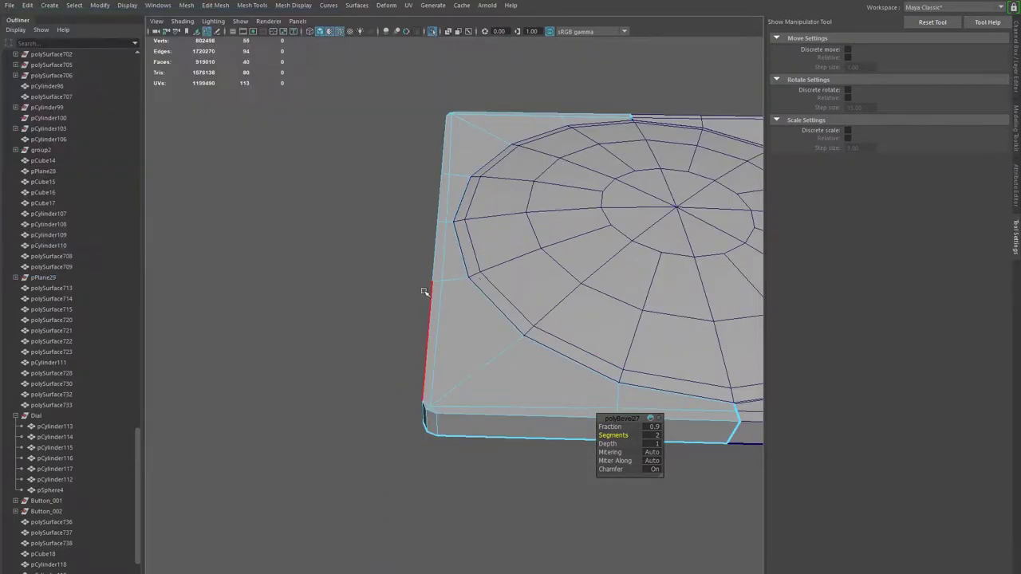
left_click_drag(426, 343, 496, 390, "alt")
key("ctrl+b")
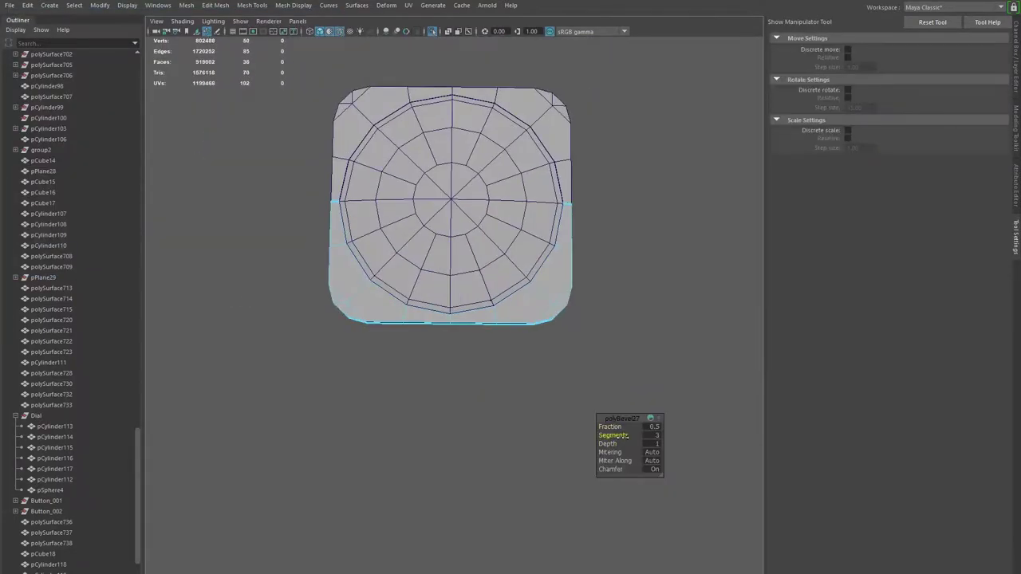
Bevel the next corner edge of the plate and review the latest bevel's settings.
left_click_drag(627, 435, 606, 415, "alt")
scroll(620, 427, "up", 3)
left_click_drag(823, 452, 495, 410, "alt")
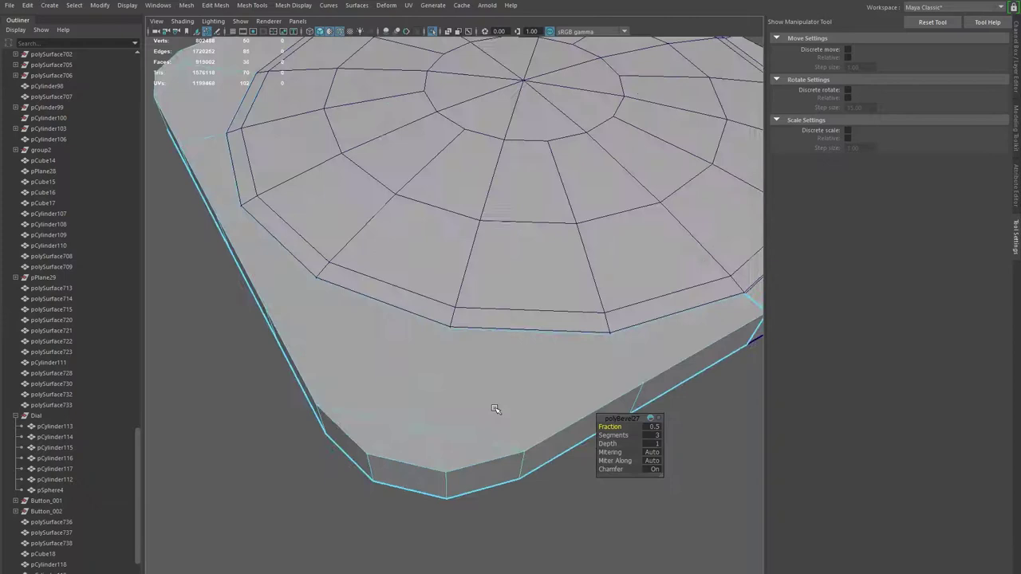
left_click(375, 339)
key("ctrl+b")
right_click_drag(239, 230, 192, 243, "shift")
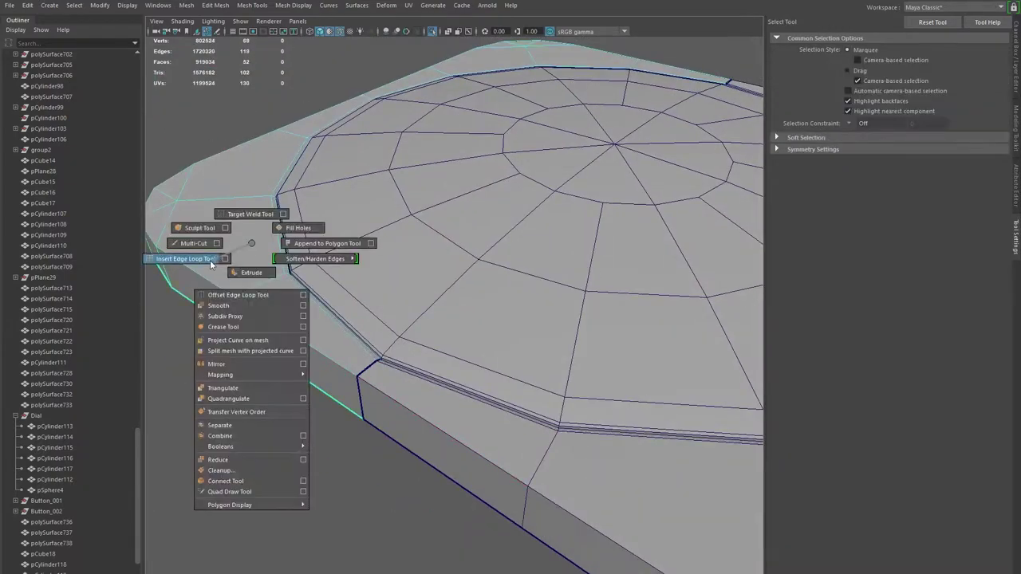
key("w")
mouse_move(558, 319)
left_mouse_down("alt")
mouse_move(533, 425)
mouse_move(558, 383)
left_mouse_up("alt")
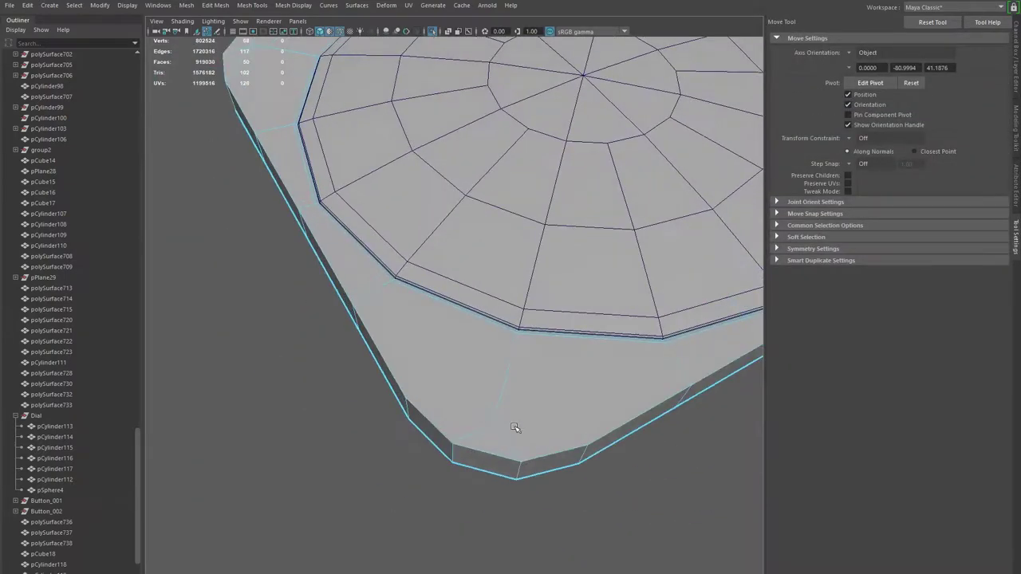
left_click(907, 67)
key("f")
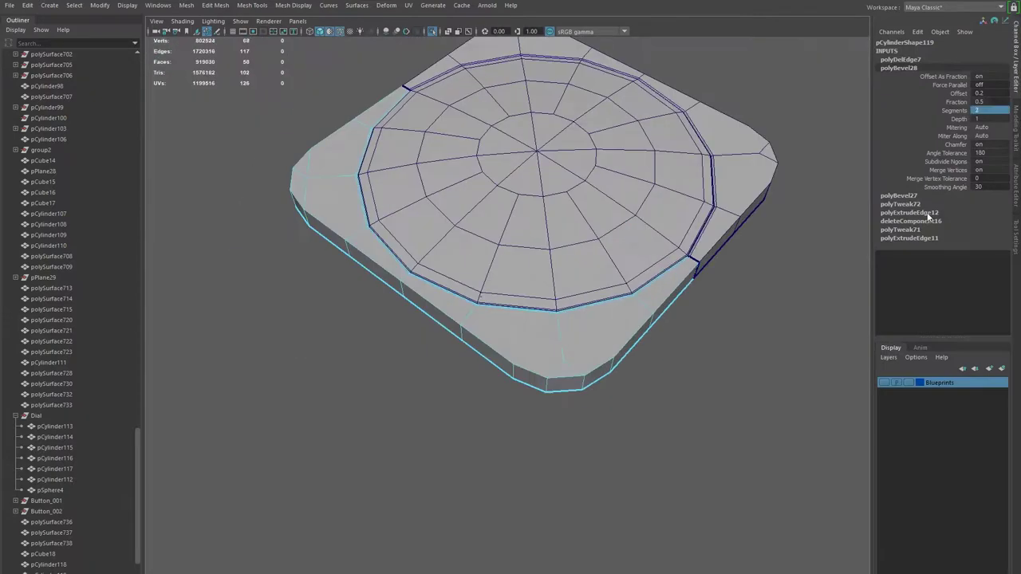
Delete the stray edges and leftover vertex at the bevelled corner.
key("Delete")
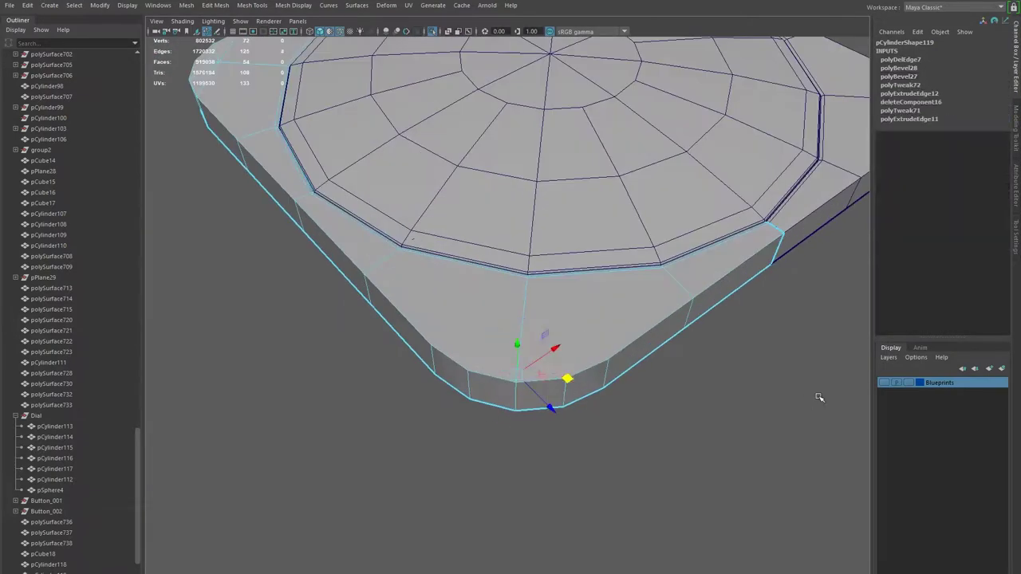
left_click_drag(809, 401, 526, 383, "alt")
scroll(526, 383, "up", 5)
middle_click_drag(526, 383, 337, 319, "alt")
key("Delete")
left_click(388, 269)
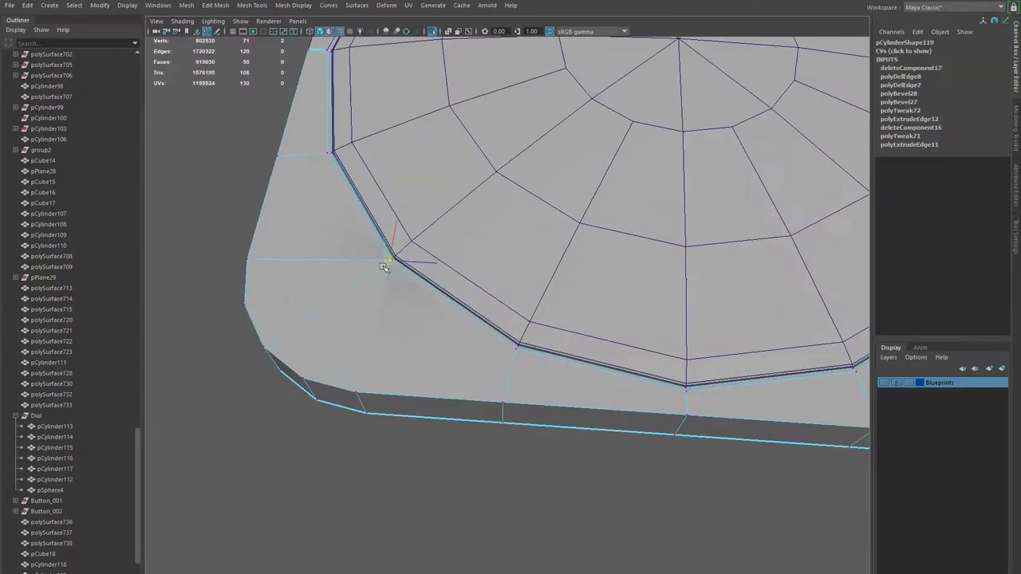
scroll(387, 269, "up", 8)
scroll(372, 335, "down", 5)
Multi-Cut a new edge across the rounded corner between two edge points.
left_click_drag(337, 394, 478, 358, "alt")
scroll(479, 359, "up", 5)
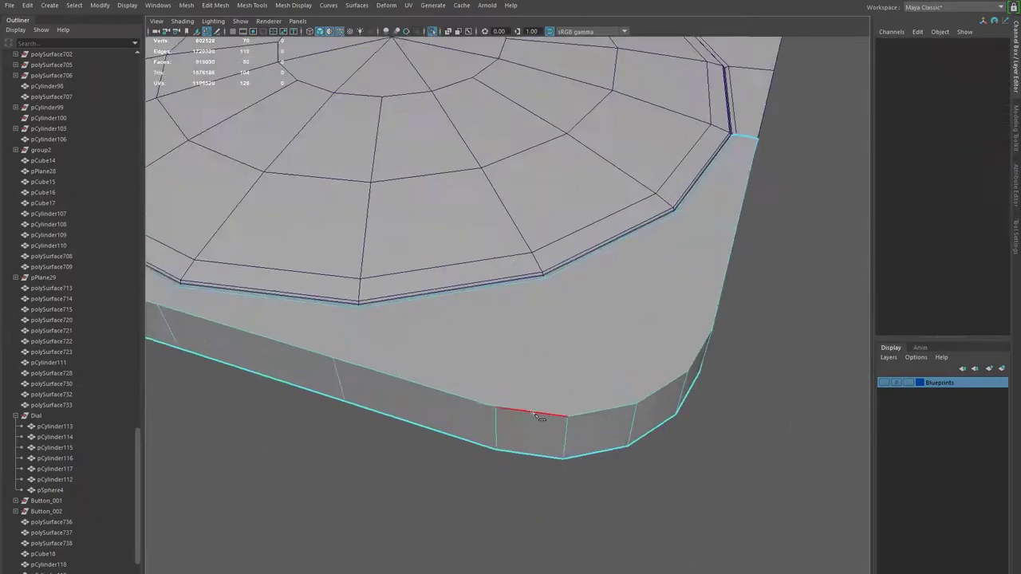
left_click(490, 252)
left_click(378, 356)
key("Return")
Select the round dial cylinder from a side view.
scroll(534, 366, "down", 5)
mouse_move(508, 365)
left_mouse_down("alt")
mouse_move(401, 332)
mouse_move(478, 239)
mouse_move(565, 278)
left_mouse_up("alt")
scroll(401, 333, "up", 5)
left_click(566, 277)
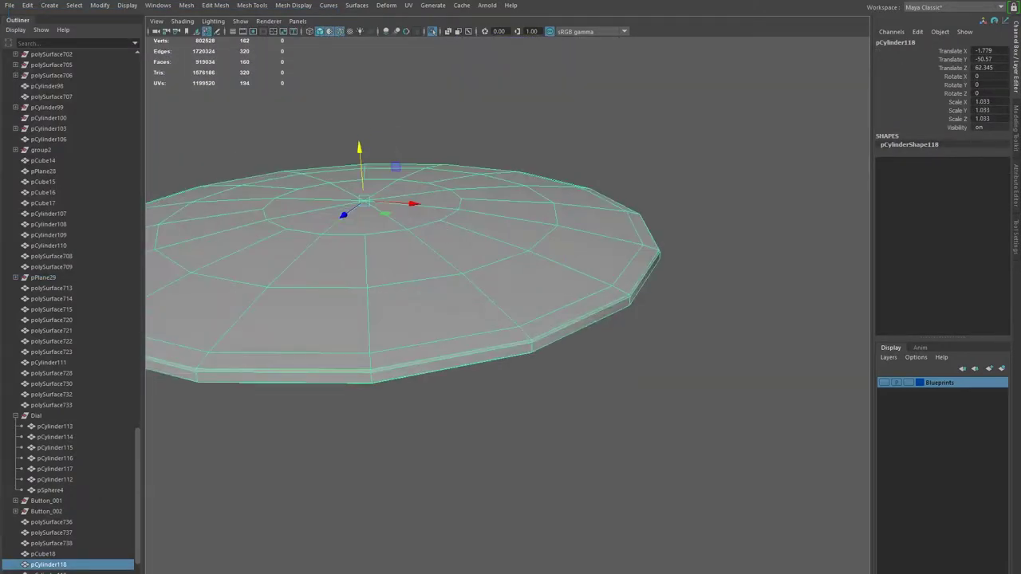
Delete a stray edge on the dial, change viewport shading, and select the dial's cylinder.
scroll(408, 342, "down", 3)
left_click_drag(408, 342, 451, 280, "alt")
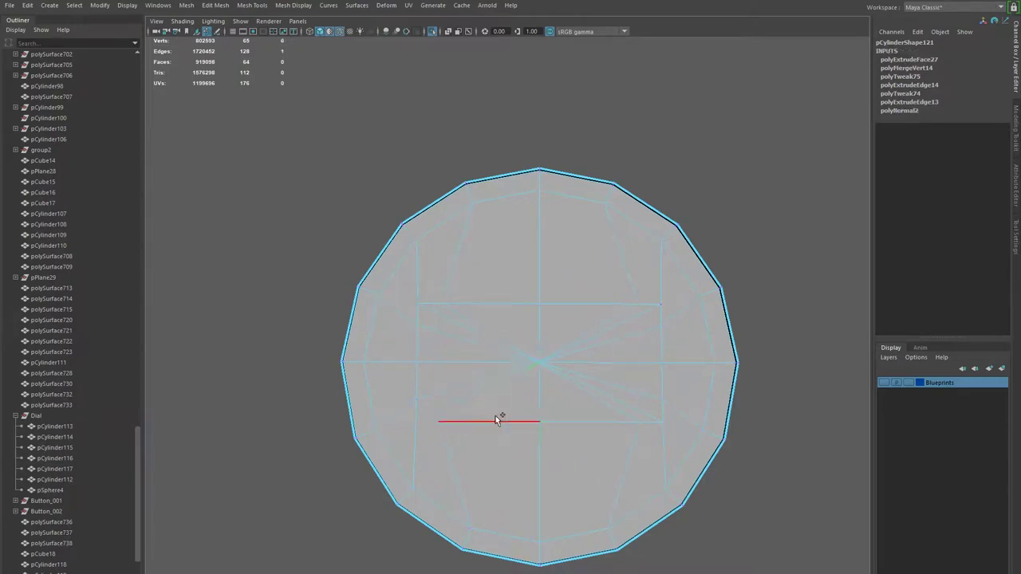
key("Delete")
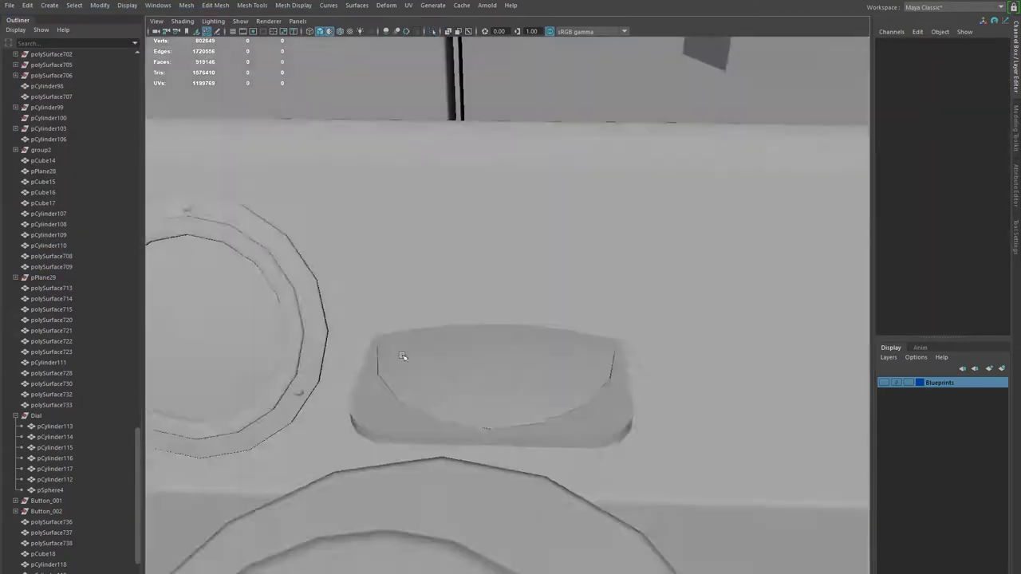
left_click(182, 21)
left_click(200, 106)
right_click(347, 319)
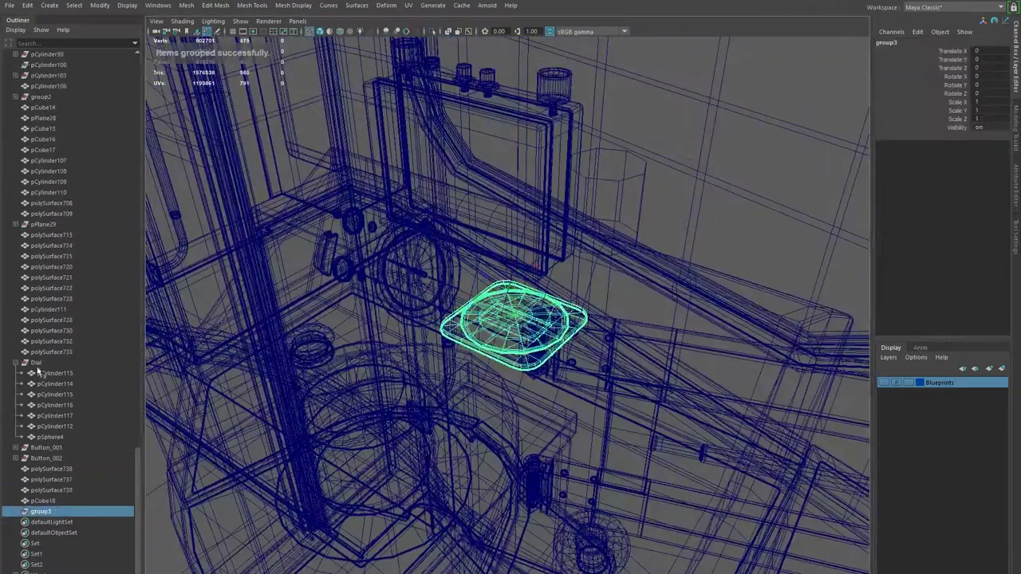
Reorder Dial_002 under Dial_001 and tilt it to sit flush with the sloped panel.
left_click(46, 363)
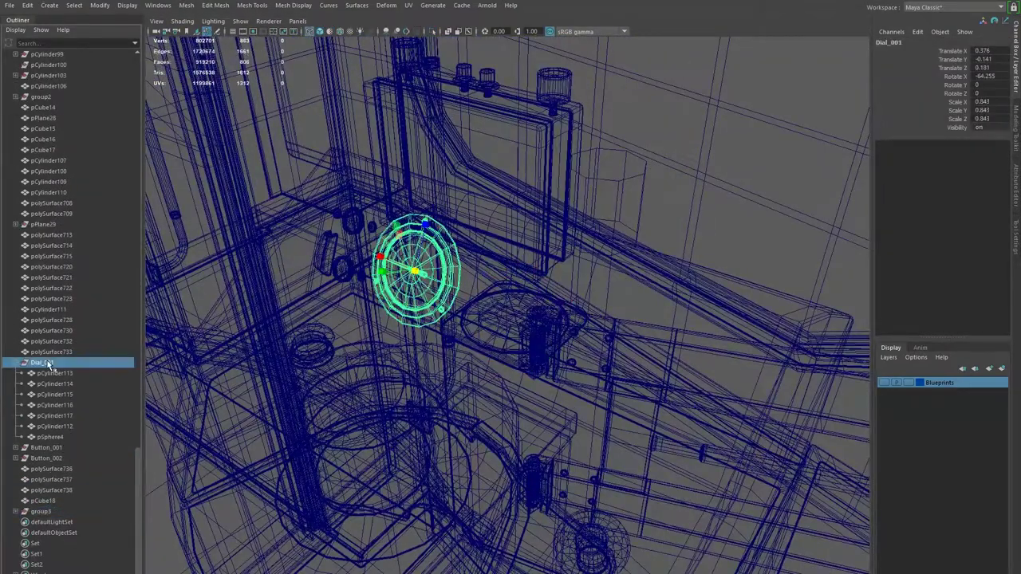
middle_click_drag(42, 471, 44, 444)
key("f")
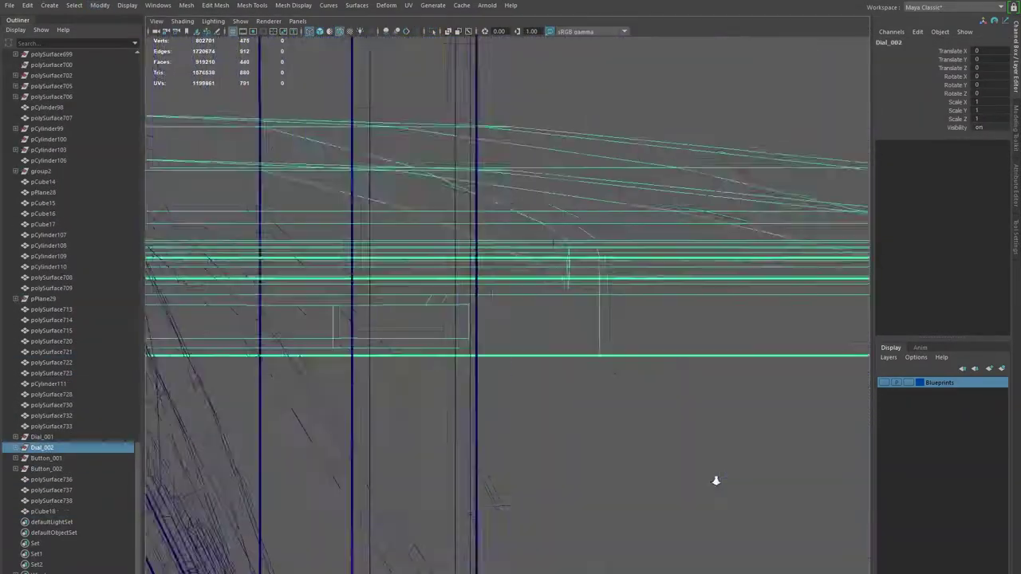
key("5")
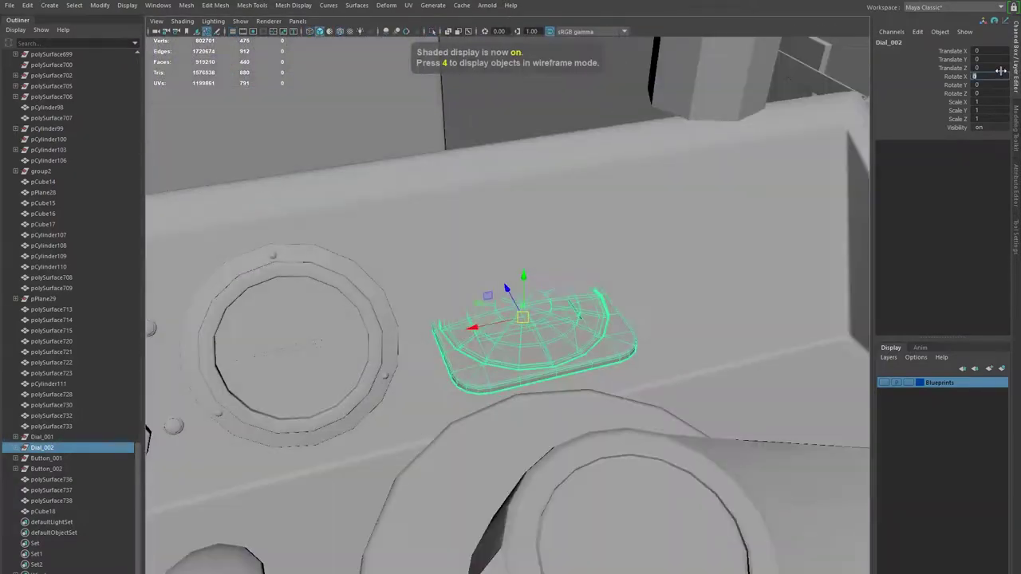
left_click_drag(528, 263, 537, 291, "alt")
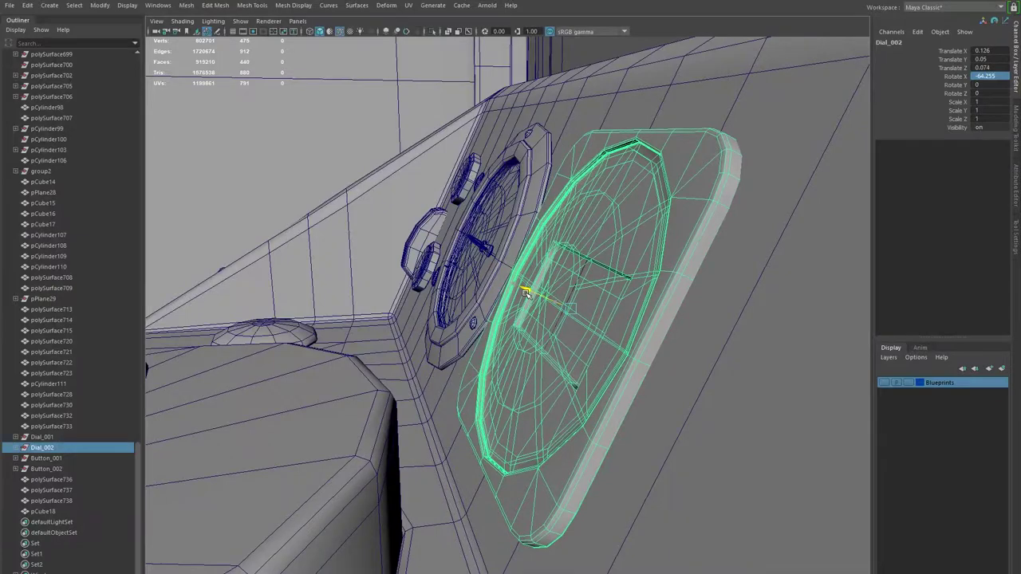
left_click_drag(527, 290, 483, 335, "alt")
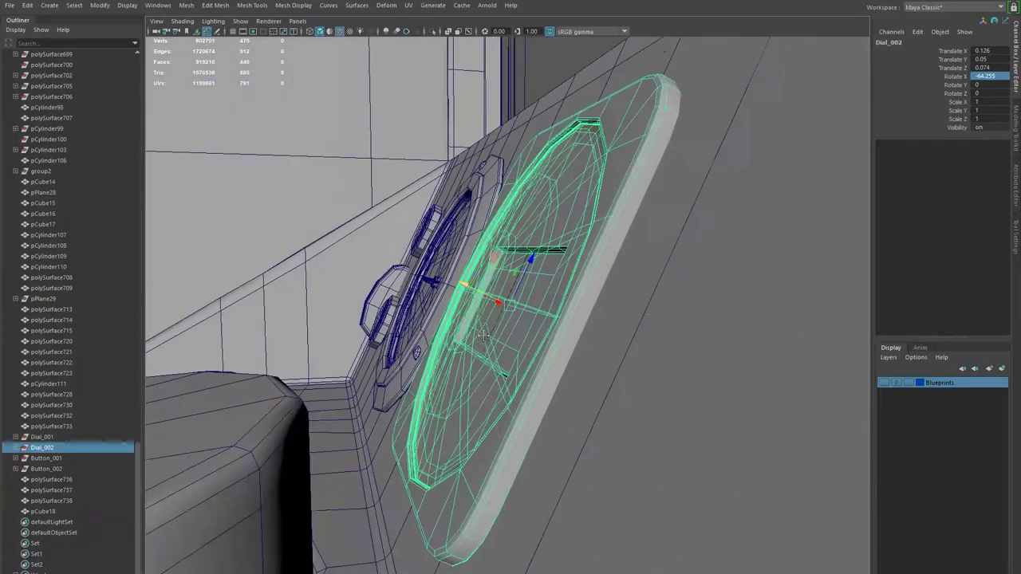
left_click_drag(472, 278, 472, 281)
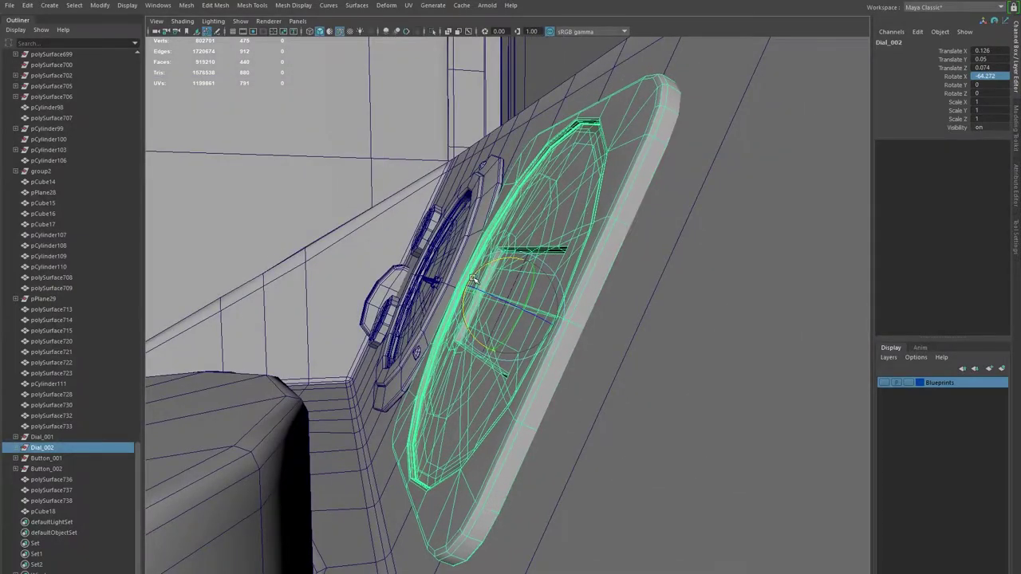
Set Dial_002's X rotation to 0, freeze its transformations, and Bevel Edge its edges.
left_click(42, 447)
type("-64.5")
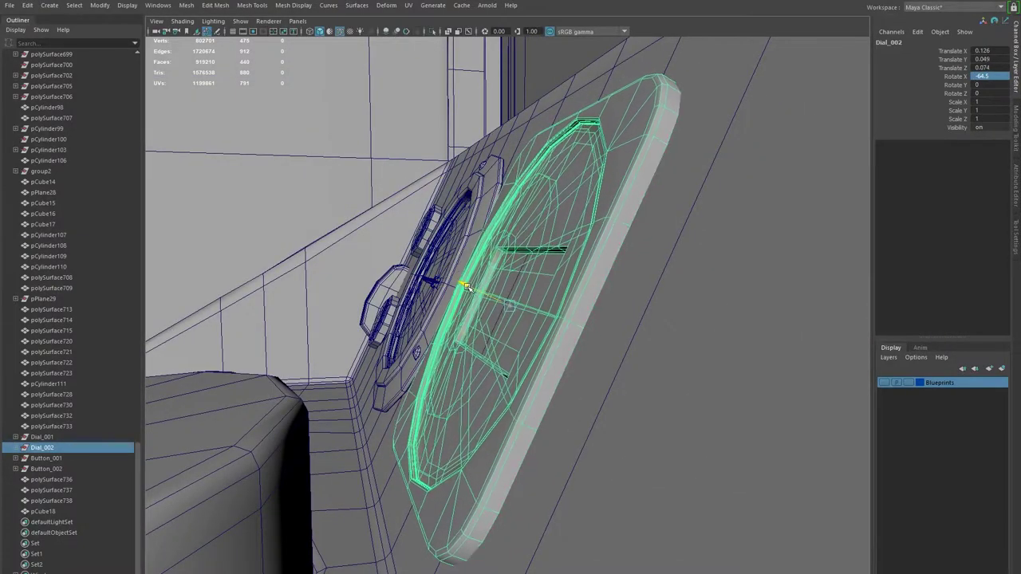
type("0")
key("Return")
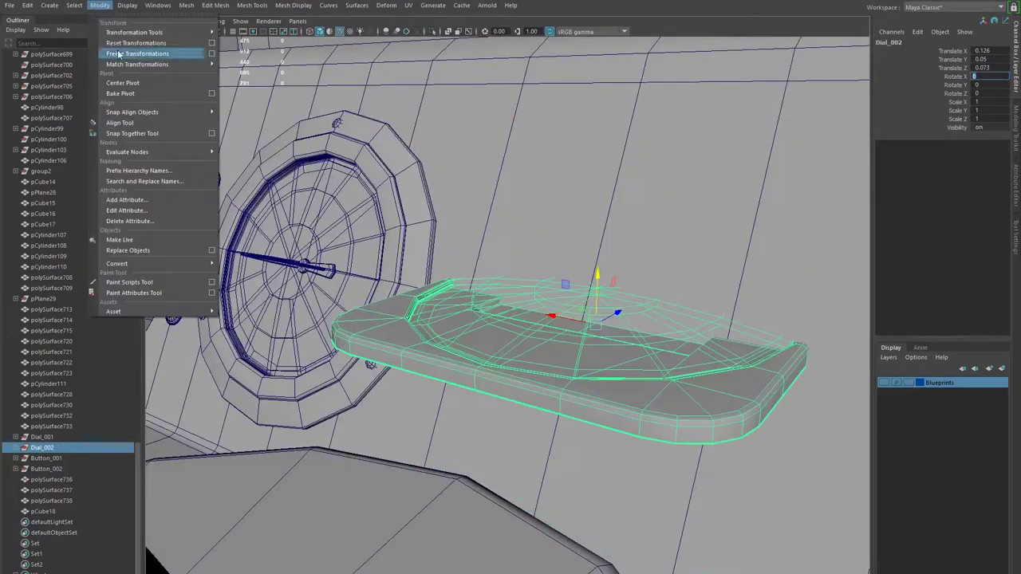
left_click(42, 438)
type("0")
key("Return")
right_click_drag(392, 161, 369, 224, "shift")
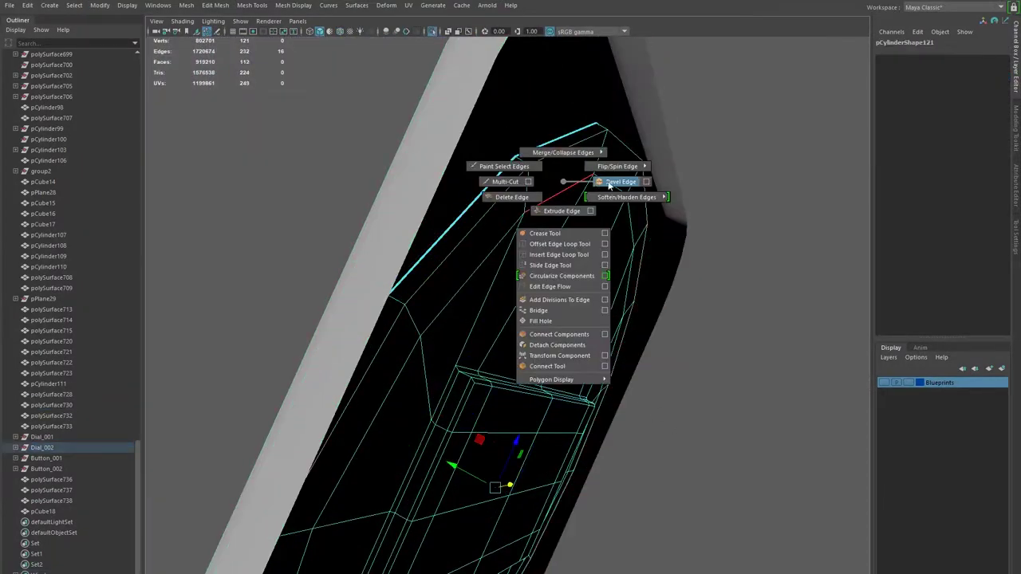
left_click(596, 184)
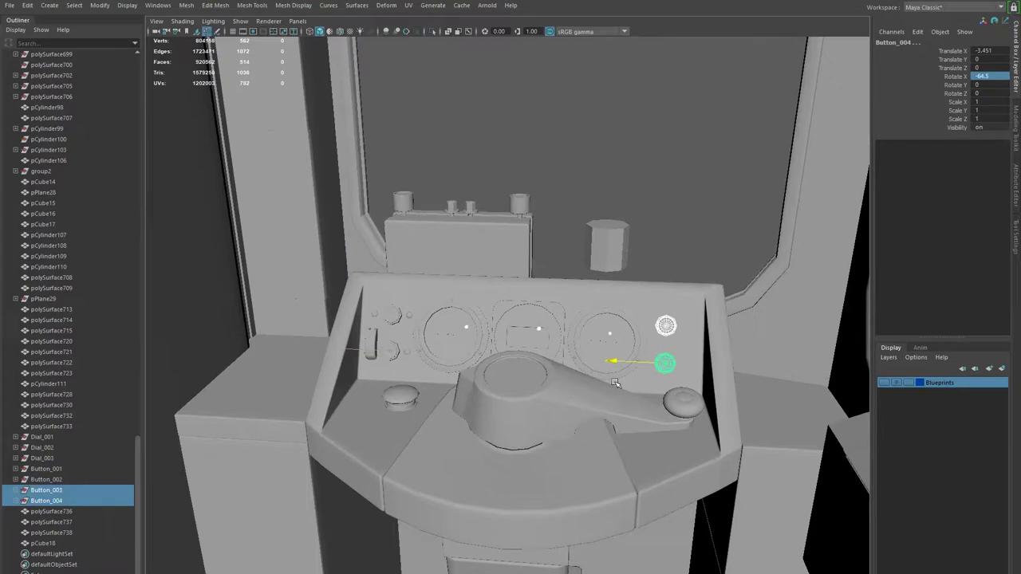
Slide the button along the panel and bevel its selected edges.
middle_click_drag(615, 384, 631, 455)
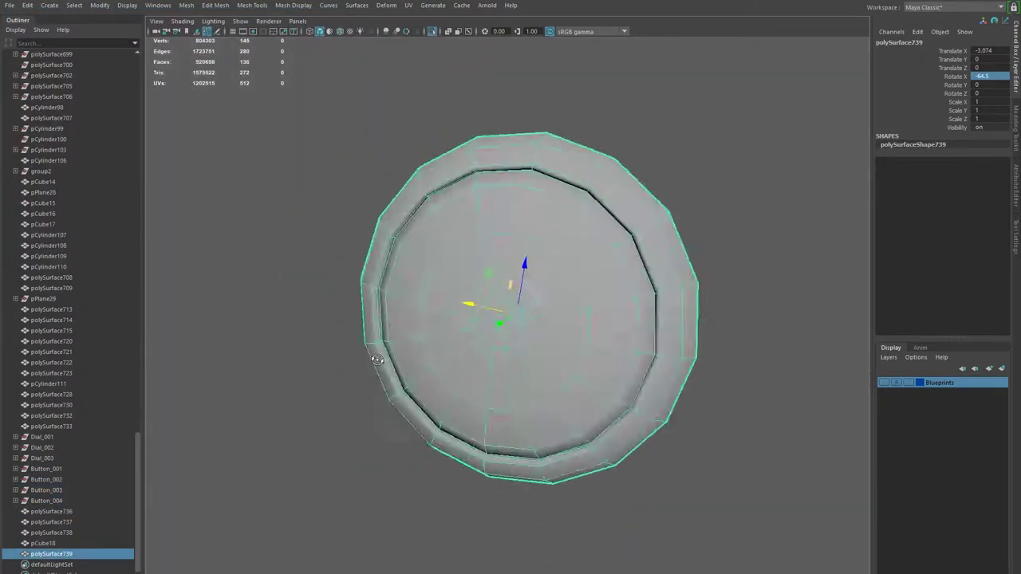
mouse_move(452, 315)
left_mouse_down("alt")
mouse_move(631, 295)
mouse_move(607, 273)
left_mouse_up("alt")
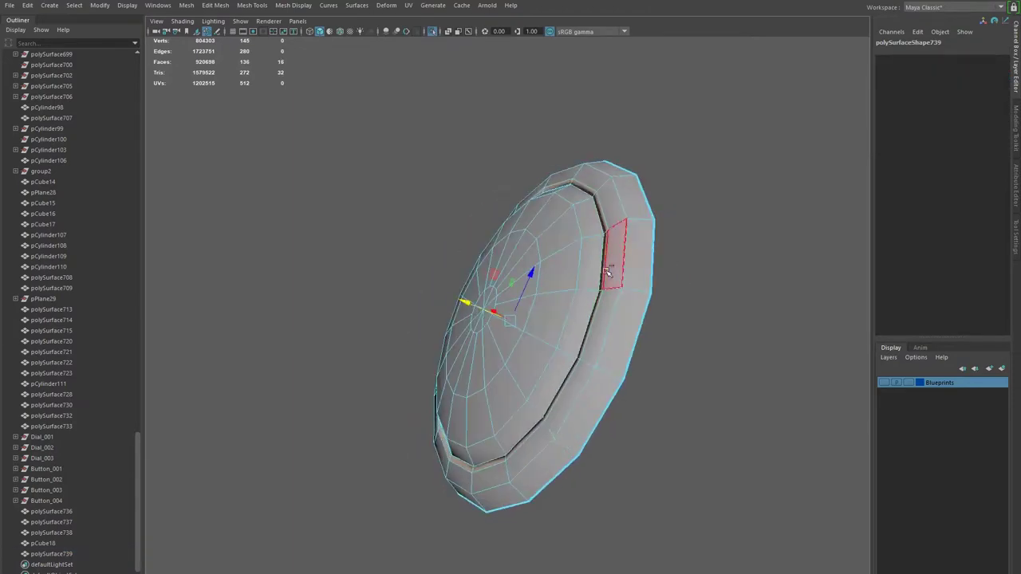
mouse_move(563, 303)
left_mouse_down("alt")
mouse_move(517, 351)
mouse_move(534, 316)
mouse_move(403, 311)
mouse_move(405, 331)
mouse_move(802, 467)
mouse_move(536, 344)
mouse_move(403, 333)
mouse_move(693, 208)
left_mouse_up("alt")
key("ctrl+b")
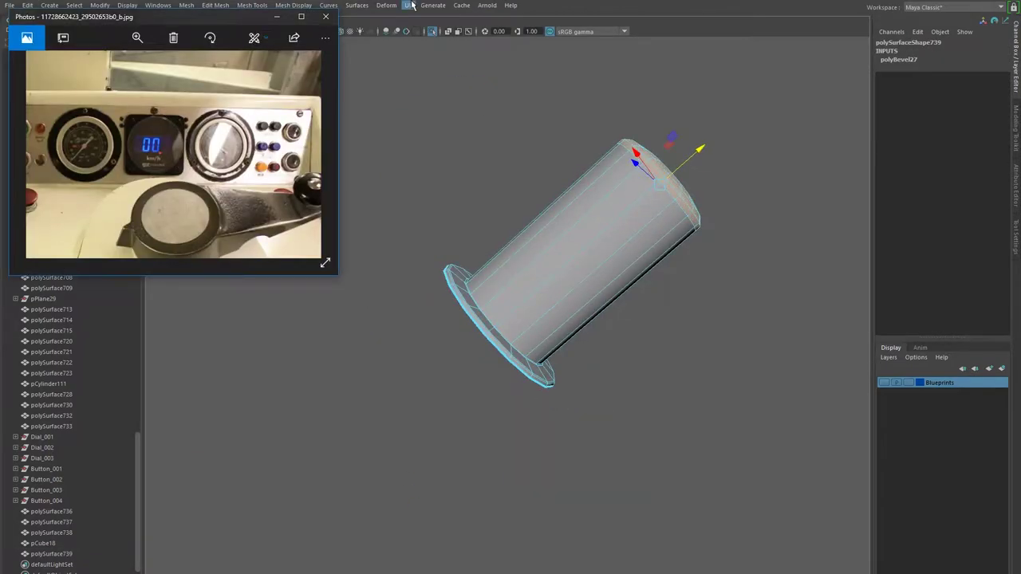
Extrude the face rings on the cylinder's flange into notches.
left_click(590, 263)
mouse_move(590, 263)
left_mouse_down("alt")
mouse_move(542, 343)
mouse_move(549, 369)
mouse_move(411, 223)
left_mouse_up("alt")
double_click(549, 368)
double_click(523, 408)
mouse_move(522, 409)
left_mouse_down("alt")
mouse_move(490, 351)
mouse_move(531, 372)
mouse_move(424, 463)
mouse_move(478, 423)
mouse_move(536, 335)
mouse_move(506, 428)
left_mouse_up("alt")
key("ctrl+e")
Bevel the flange edges twice to soften the notched knob.
scroll(528, 369, "up", 3)
left_click(443, 454)
key("ctrl+b")
right_click(506, 428, "shift")
key("ctrl+b")
key("ctrl+b")
scroll(429, 312, "down", 5)
mouse_move(429, 312)
left_mouse_down("alt")
mouse_move(381, 206)
mouse_move(542, 263)
left_mouse_up("alt")
scroll(543, 263, "up", 5)
left_click_drag(521, 326, 556, 289, "alt")
Check the cylinder top in vertex mode, then select the whole flanged knob.
right_click(556, 288)
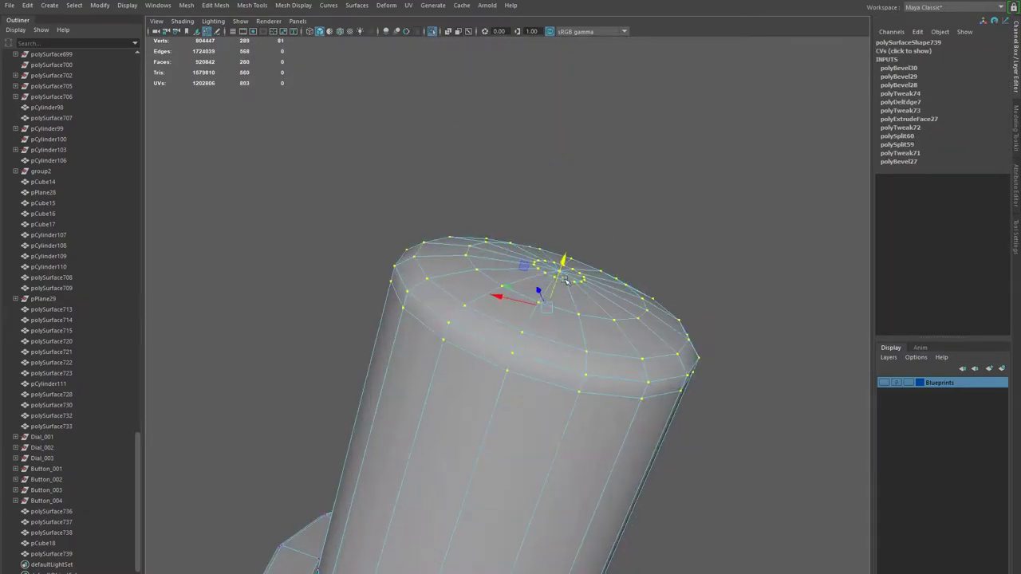
mouse_move(579, 235)
left_mouse_down("alt")
mouse_move(538, 307)
mouse_move(563, 209)
left_mouse_up("alt")
right_click_drag(572, 228, 649, 274)
left_click_drag(649, 274, 462, 354, "alt")
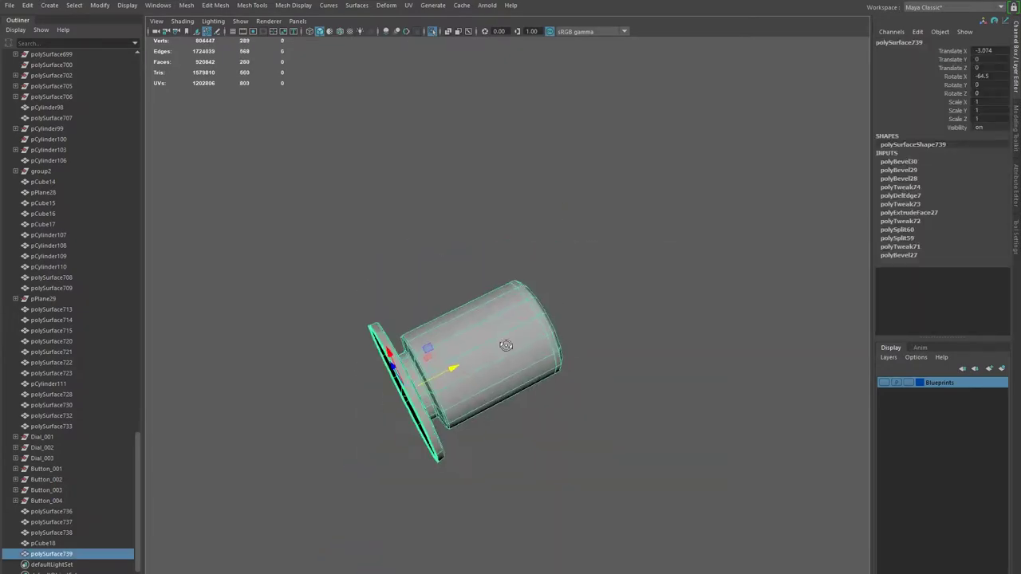
left_click(493, 419)
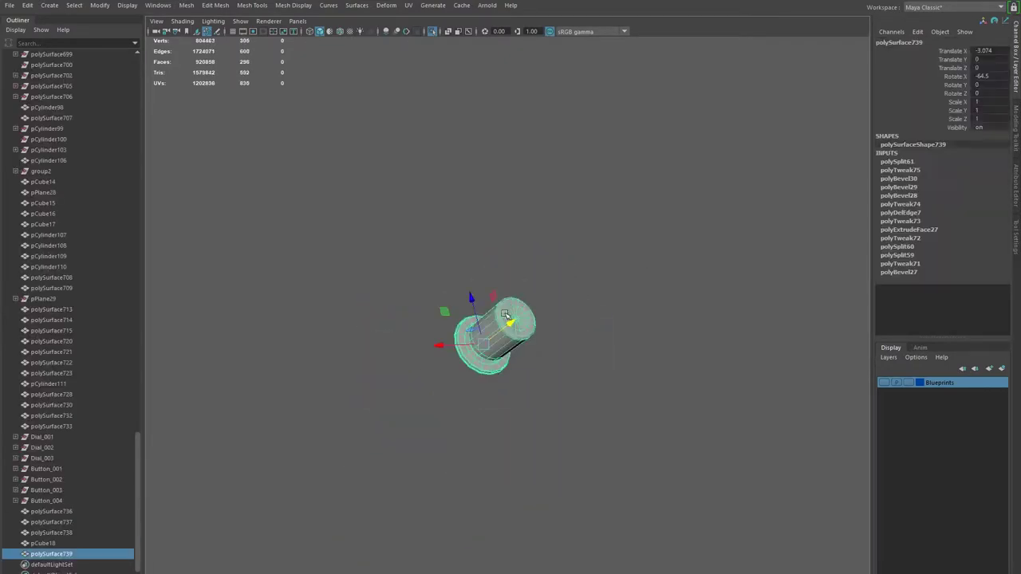
Zero the knob's rotation, undo it, and slide the knob beside the gauge.
key("ctrl+1")
type("0")
key("Return")
key("ctrl+1")
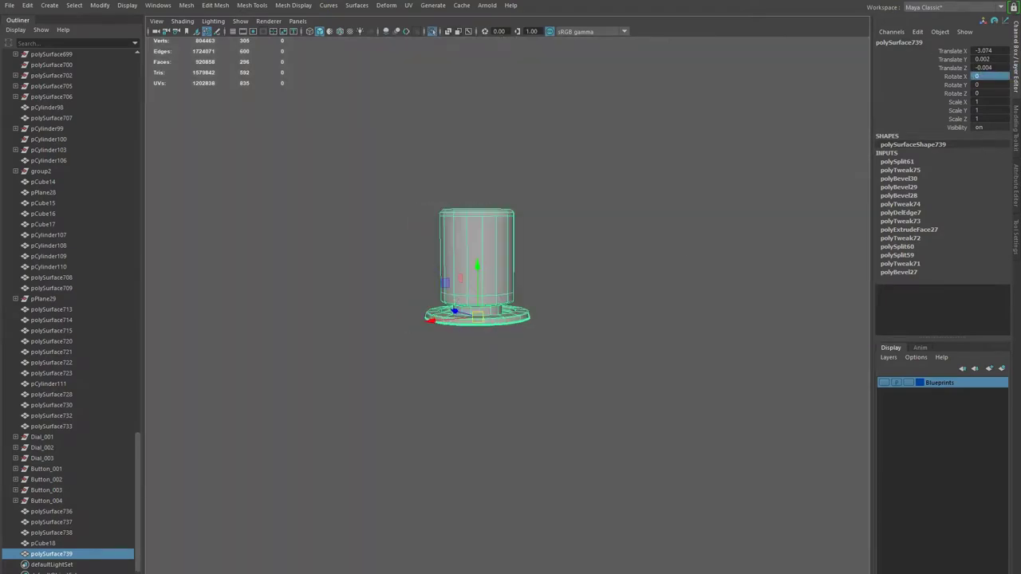
key("ctrl+z")
key("ctrl+z")
key("ctrl+z")
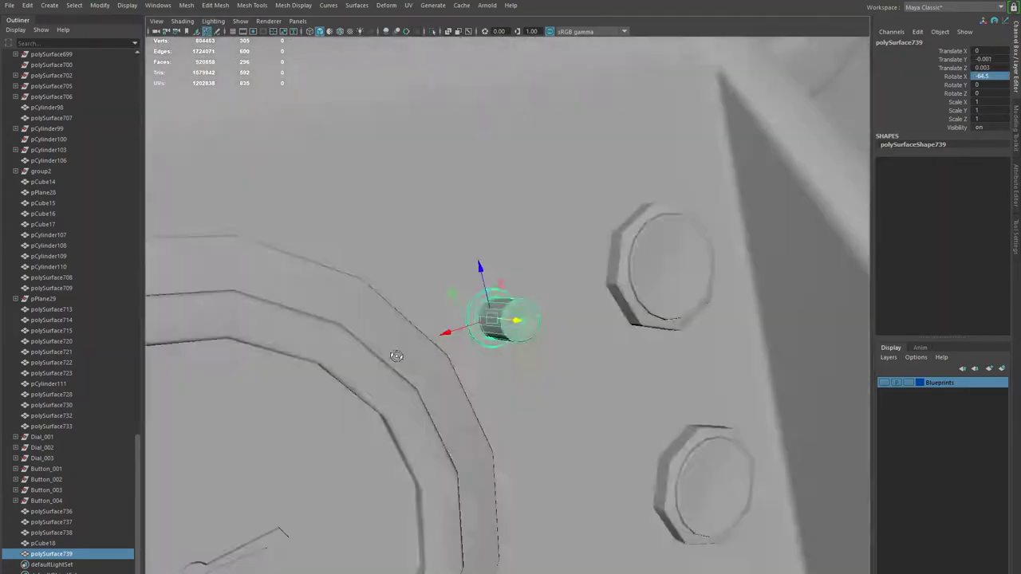
key("ctrl+z")
left_click_drag(460, 308, 508, 310)
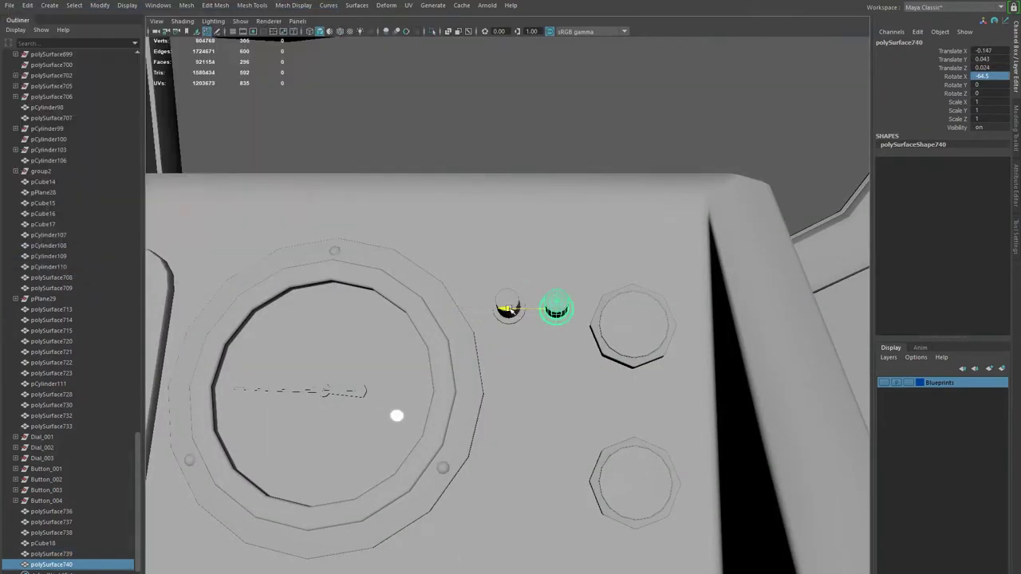
key("shift+z")
key("shift+z")
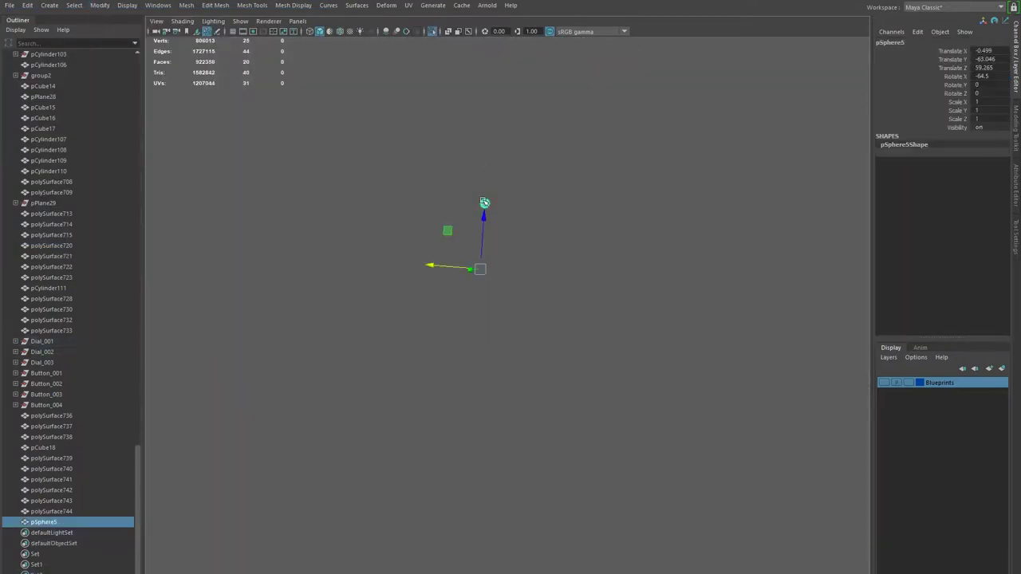
Frame the screw-head sphere in the four-view layout and bring up the dashboard reference photo.
key("f")
key("space")
key("f")
key("w")
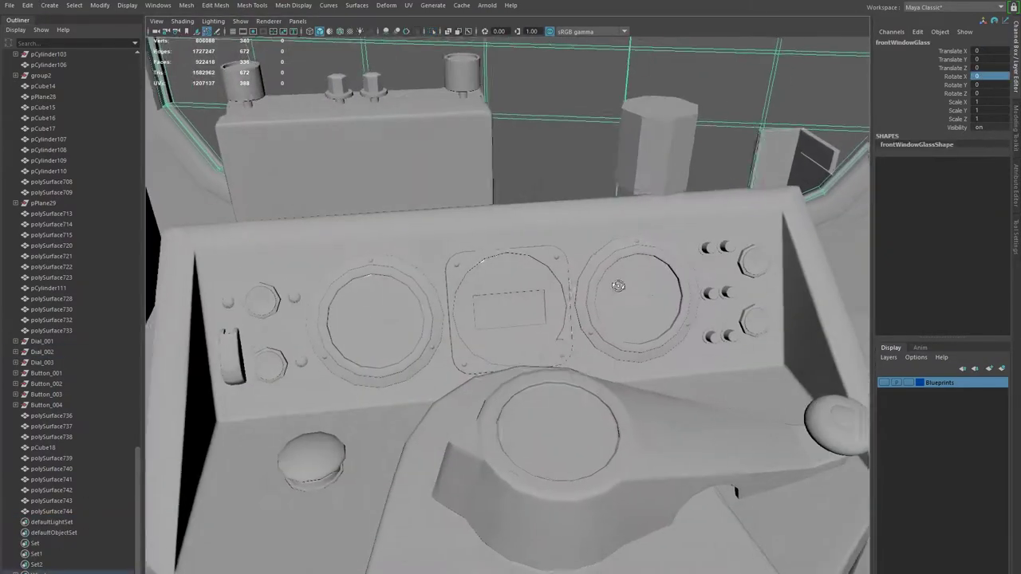
left_click_drag(618, 285, 586, 242, "alt")
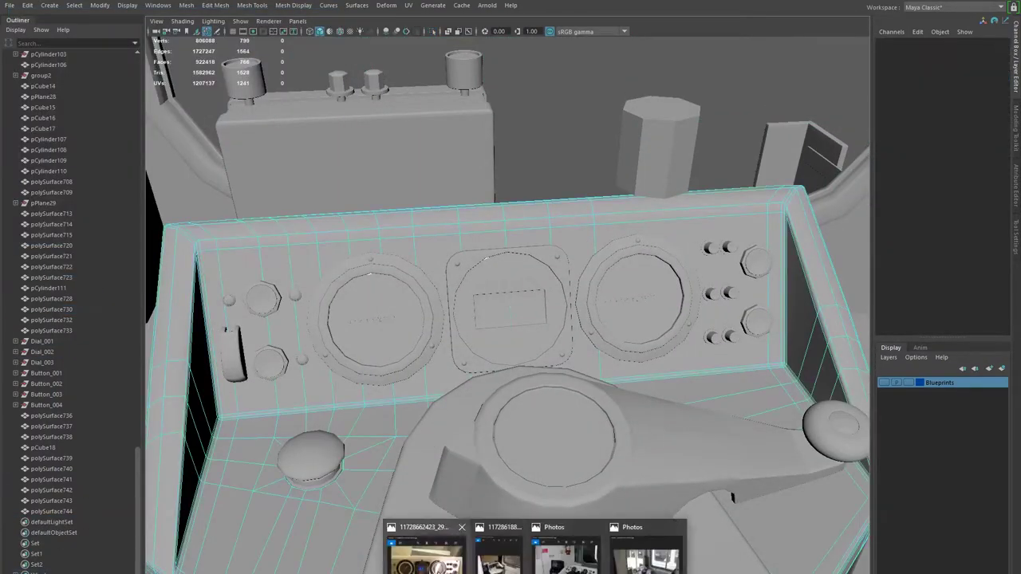
left_click(434, 563)
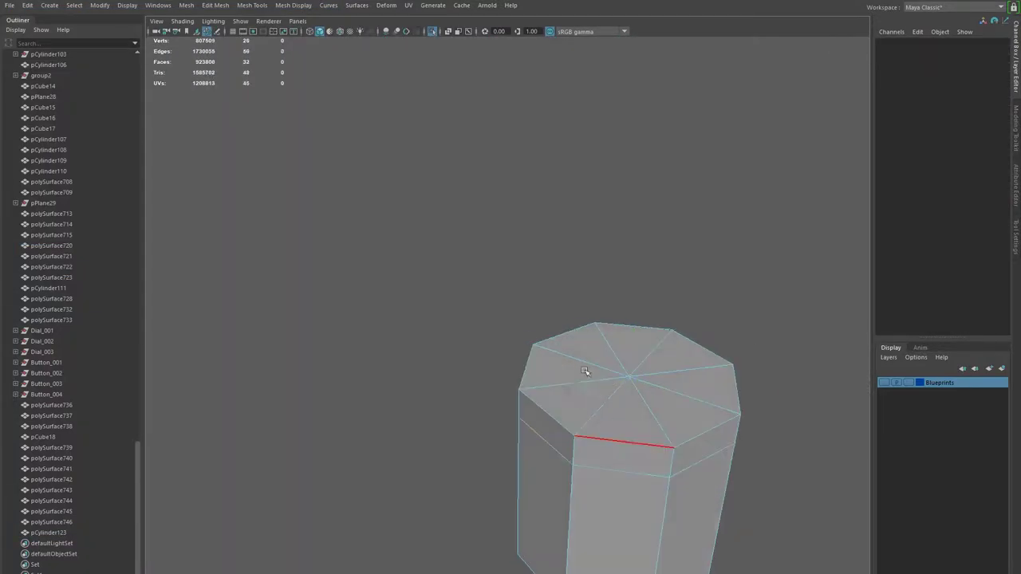
Bevel the selected vertex and delete the strip of faces across the cylinder top.
key("ctrl+b")
left_click_drag(602, 416, 540, 383, "alt")
right_click_drag(540, 383, 317, 368, "alt")
left_click(317, 368)
mouse_move(317, 369)
left_mouse_down("alt")
mouse_move(707, 433)
mouse_move(630, 475)
mouse_move(485, 433)
left_mouse_up("alt")
key("Delete")
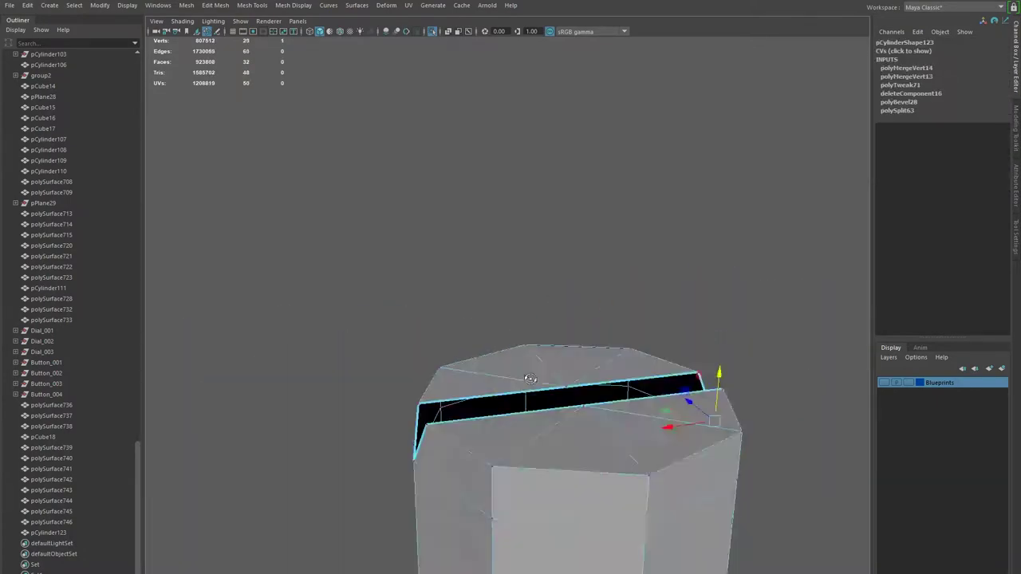
Cut edges around the slot opening, merge vertices to their centre and remove an unneeded edge.
right_click_drag(485, 433, 465, 419, "shift")
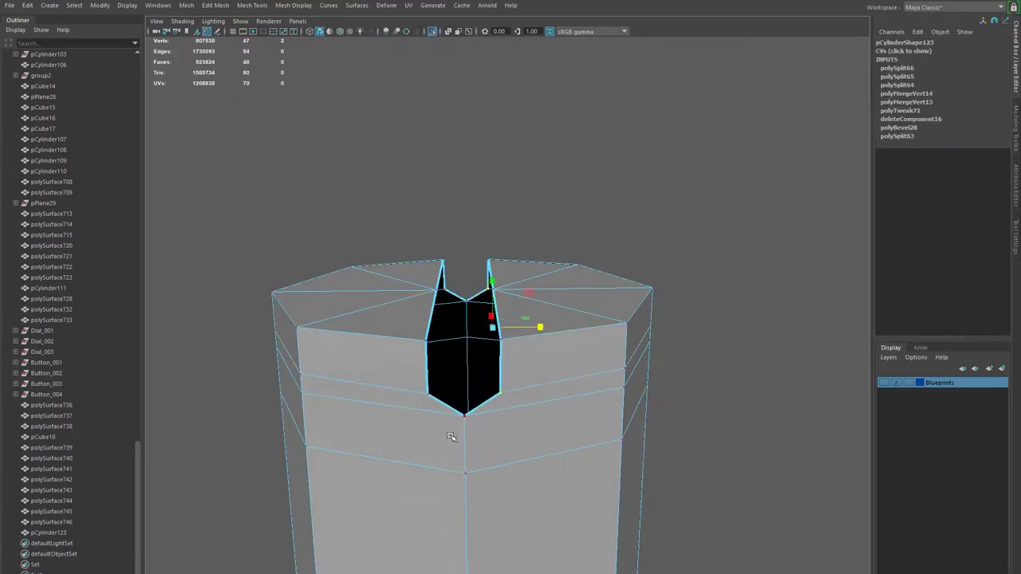
mouse_move(469, 413)
left_mouse_down("alt")
mouse_move(513, 392)
mouse_move(468, 369)
mouse_move(455, 246)
mouse_move(449, 269)
left_mouse_up("alt")
left_click_drag(718, 299, 499, 346, "alt")
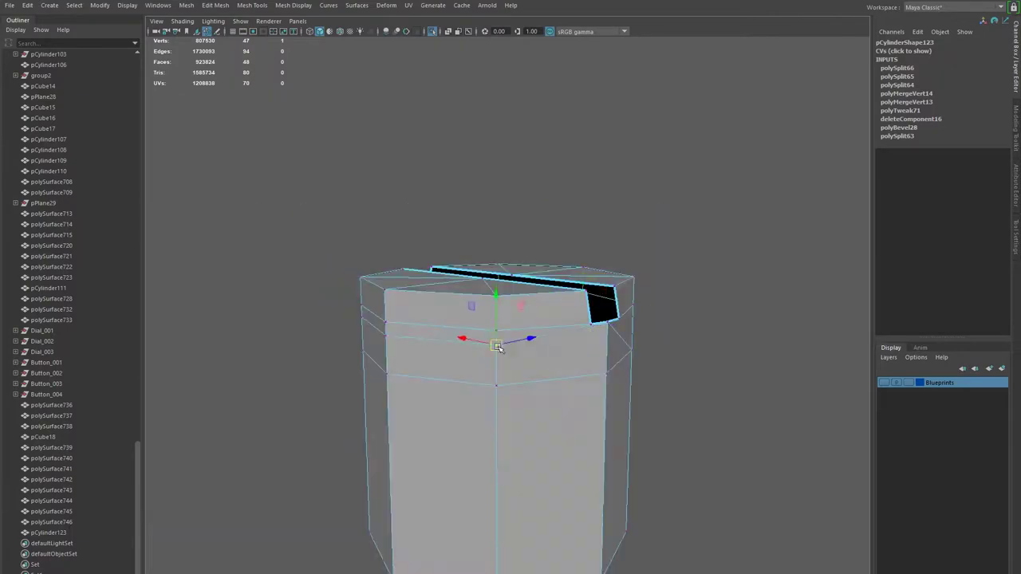
mouse_move(365, 348)
left_mouse_down("alt")
mouse_move(281, 327)
mouse_move(285, 315)
left_mouse_up("alt")
scroll(285, 315, "up", 5)
scroll(285, 315, "down", 5)
scroll(518, 335, "up", 5)
scroll(524, 338, "down", 5)
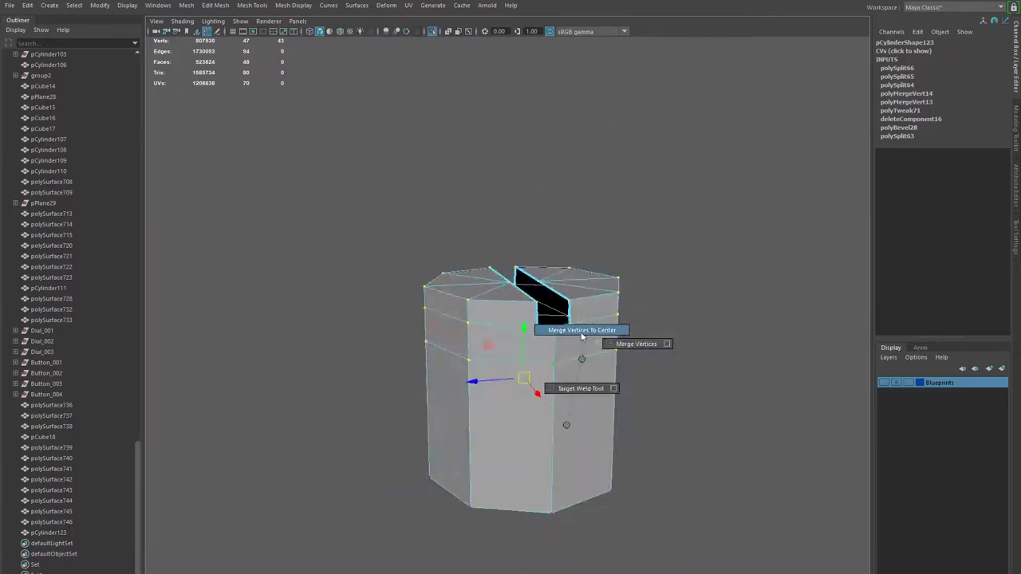
right_click_drag(524, 337, 579, 327, "shift")
scroll(556, 364, "up", 5)
mouse_move(556, 364)
left_mouse_down("alt")
mouse_move(476, 406)
mouse_move(725, 342)
left_mouse_up("alt")
right_click_drag(725, 341, 702, 345, "shift")
left_click_drag(702, 345, 517, 363, "alt")
Add an edge across the slot face, bridge the slot walls and delete leftover edges.
left_click(611, 354)
mouse_move(626, 396)
left_mouse_down("alt")
mouse_move(683, 422)
mouse_move(501, 398)
mouse_move(497, 366)
left_mouse_up("alt")
right_click_drag(549, 422, 549, 423, "shift")
mouse_move(549, 423)
left_mouse_down("alt")
mouse_move(567, 303)
mouse_move(553, 296)
mouse_move(561, 285)
mouse_move(529, 268)
left_mouse_up("alt")
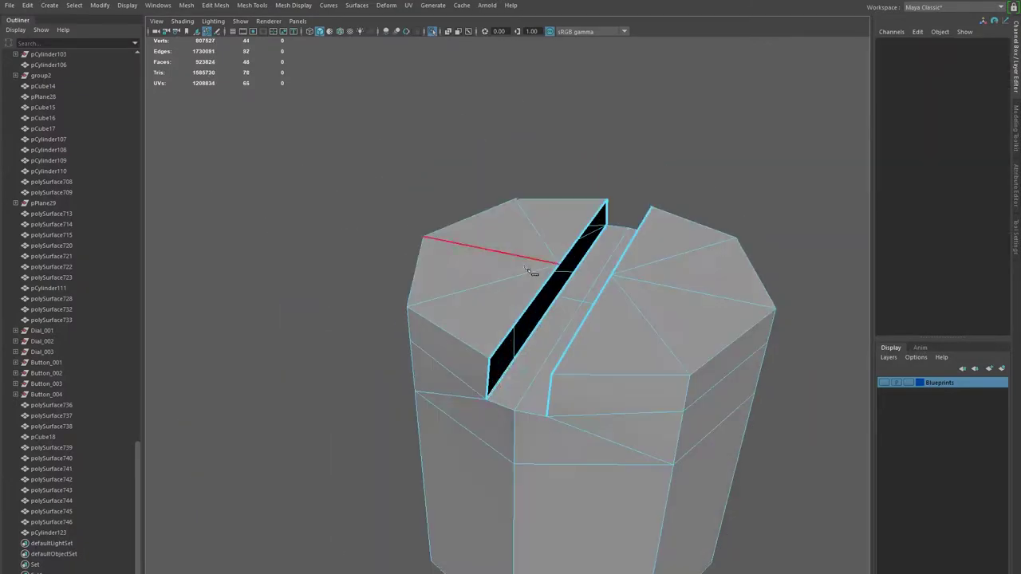
right_click_drag(529, 269, 543, 235, "shift")
mouse_move(542, 235)
left_mouse_down("alt")
mouse_move(502, 291)
mouse_move(555, 262)
mouse_move(472, 365)
mouse_move(582, 383)
left_mouse_up("alt")
key("Delete")
Select the slot's edges and bevel them.
left_click(471, 365)
mouse_move(463, 261)
left_mouse_down("alt")
mouse_move(312, 376)
mouse_move(303, 344)
mouse_move(481, 416)
mouse_move(452, 346)
mouse_move(579, 431)
left_mouse_up("alt")
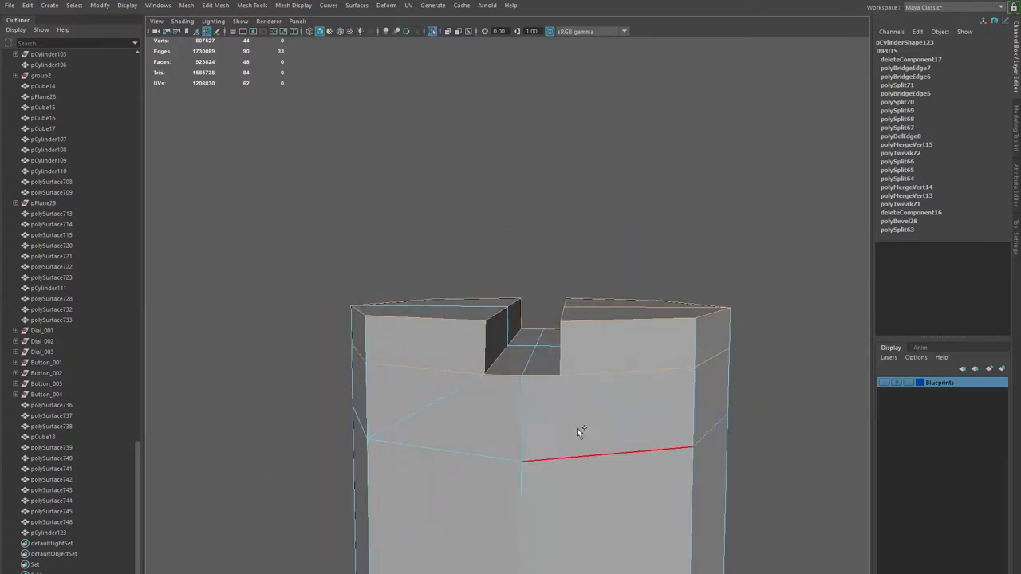
key("ctrl+b")
key("F8")
mouse_move(625, 197)
left_mouse_down("alt")
mouse_move(586, 320)
mouse_move(629, 276)
mouse_move(588, 244)
mouse_move(647, 299)
left_mouse_up("alt")
key("ctrl+z")
key("ctrl+b")
scroll(565, 330, "down", 5)
mouse_move(566, 330)
left_mouse_down("alt")
mouse_move(585, 381)
mouse_move(444, 273)
mouse_move(491, 300)
mouse_move(449, 372)
mouse_move(428, 338)
mouse_move(554, 241)
left_mouse_up("alt")
Select the slotted handle piece and bevel its edges.
left_click(600, 292)
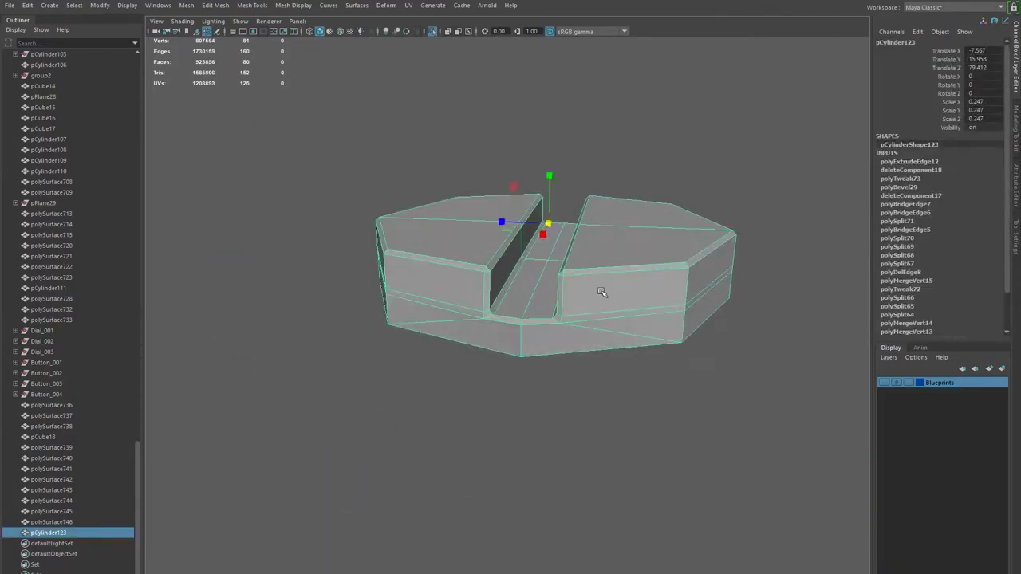
right_click_drag(612, 250, 675, 265, "shift")
mouse_move(676, 265)
left_mouse_down("alt")
mouse_move(668, 221)
mouse_move(559, 319)
mouse_move(522, 391)
left_mouse_up("alt")
key("ctrl+b")
mouse_move(694, 427)
left_mouse_down("alt")
mouse_move(644, 332)
mouse_move(538, 365)
mouse_move(479, 319)
left_mouse_up("alt")
scroll(588, 358, "down", 3)
Select pCylinder123, frame it and check its placement on the panel.
left_click(145, 6)
key("w")
key("f")
scroll(558, 359, "down", 3)
left_click_drag(559, 359, 644, 458, "alt")
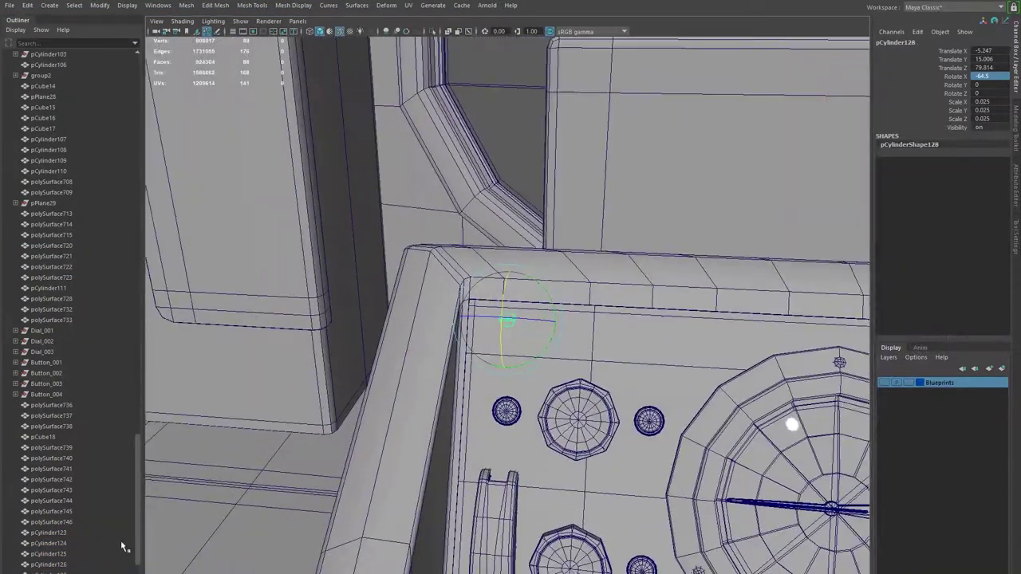
key("ctrl+space")
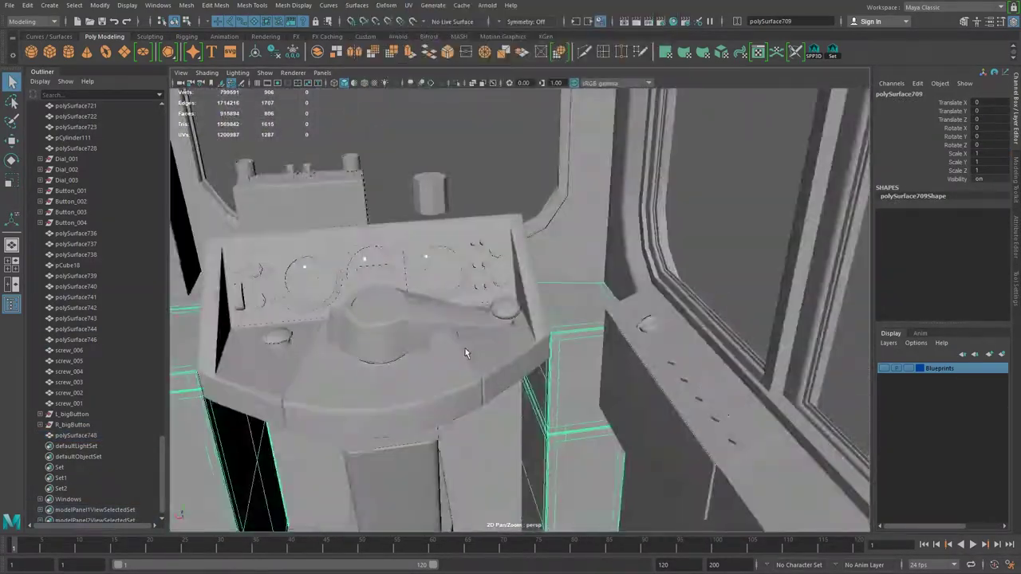
left_click(78, 456)
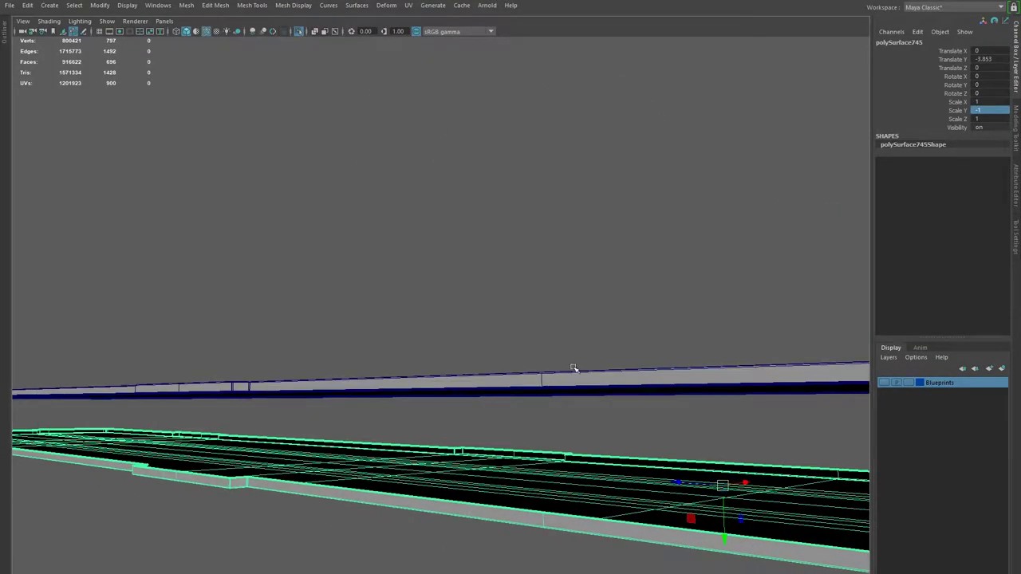
Raise polySurface745 in Y, combine it with its other half and merge overlapping vertices.
left_click_drag(725, 539, 481, 418)
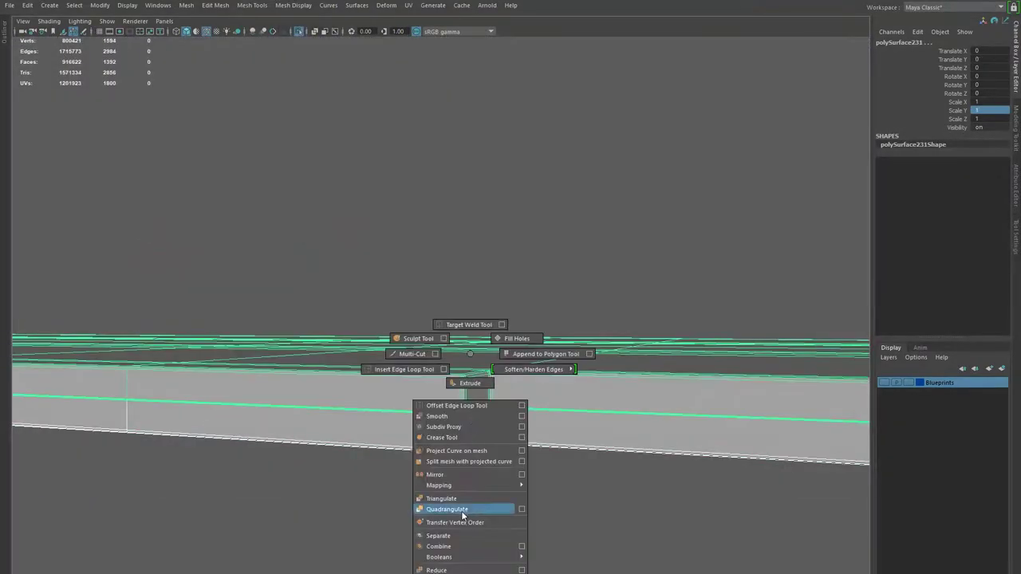
right_click_drag(458, 421, 467, 506, "shift")
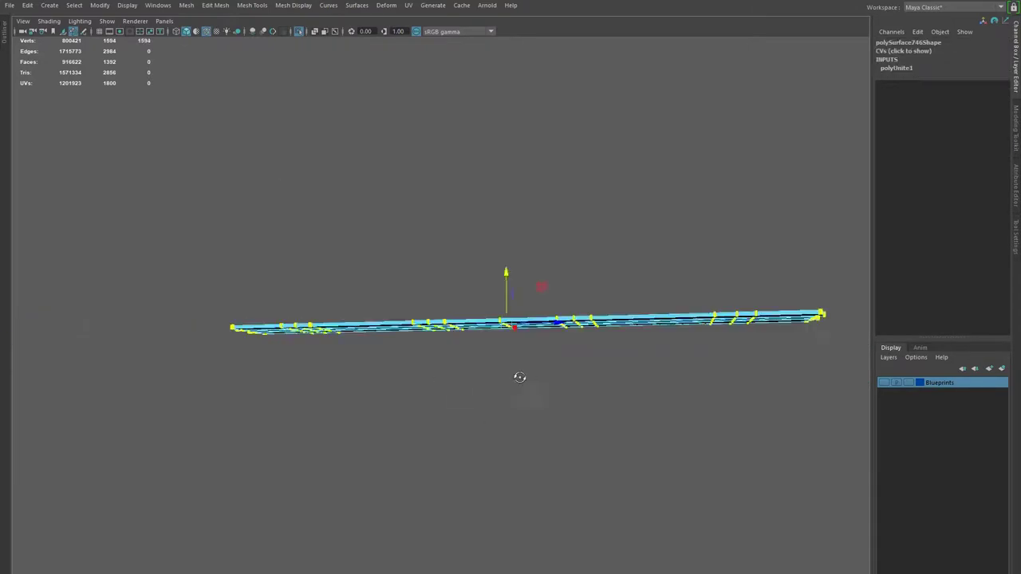
right_click_drag(652, 343, 650, 422, "shift")
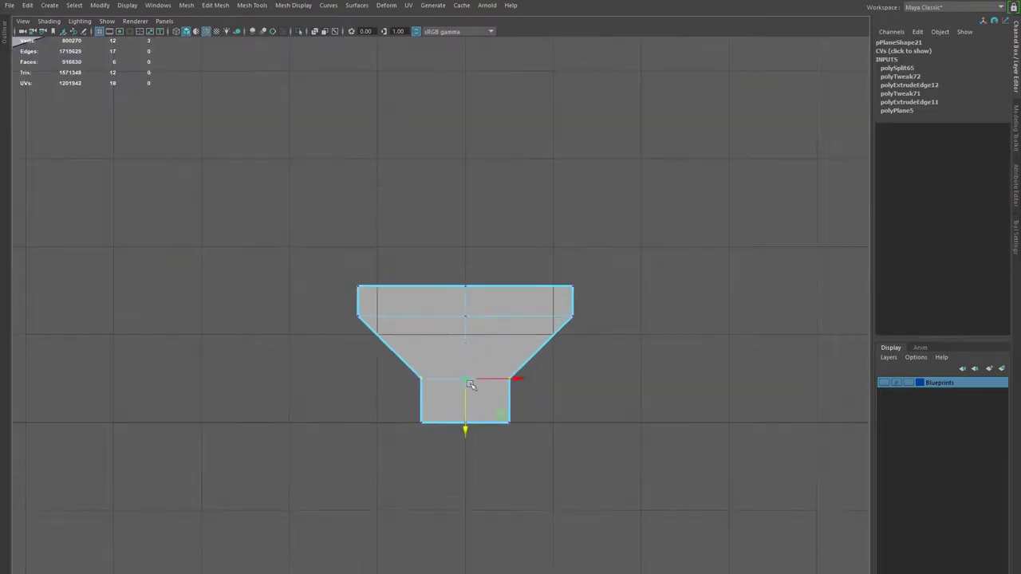
Narrow the profile's lower stem and mirror a copy with Scale Z -1.
scroll(564, 337, "up", 2)
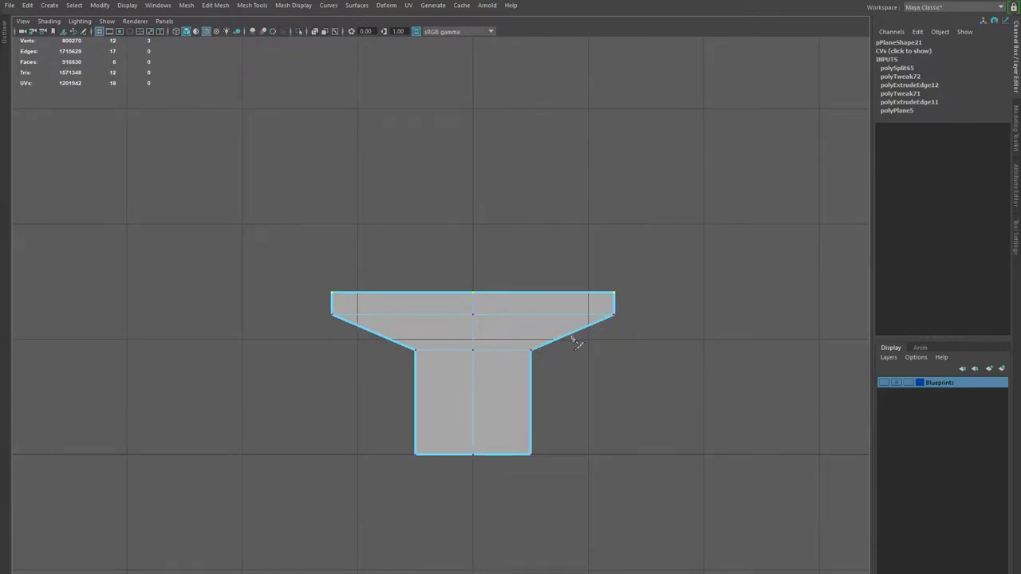
mouse_move(517, 333)
left_mouse_down()
mouse_move(510, 412)
mouse_move(520, 347)
left_mouse_up()
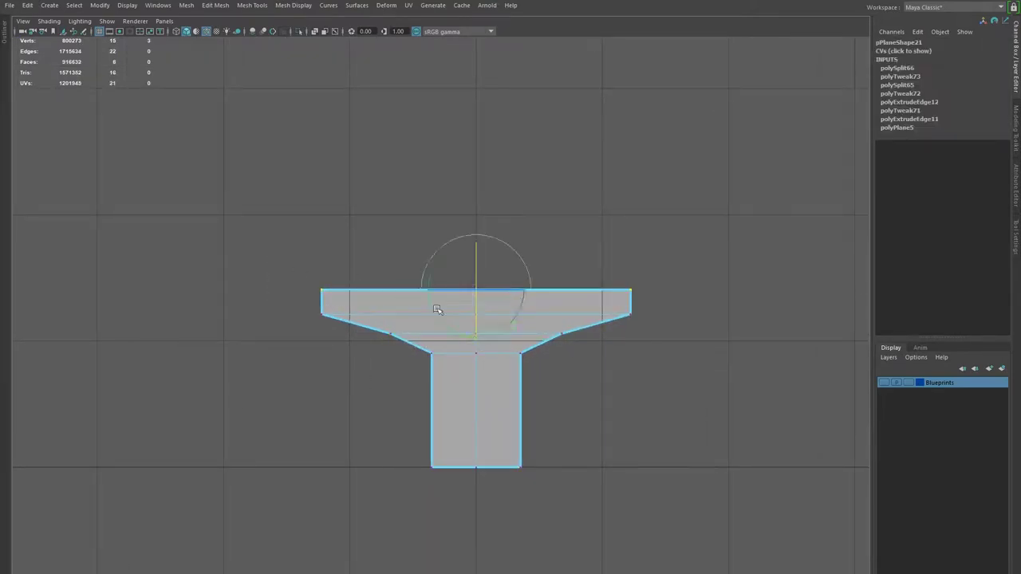
left_click(465, 483)
middle_click_drag(465, 483, 452, 345, "alt")
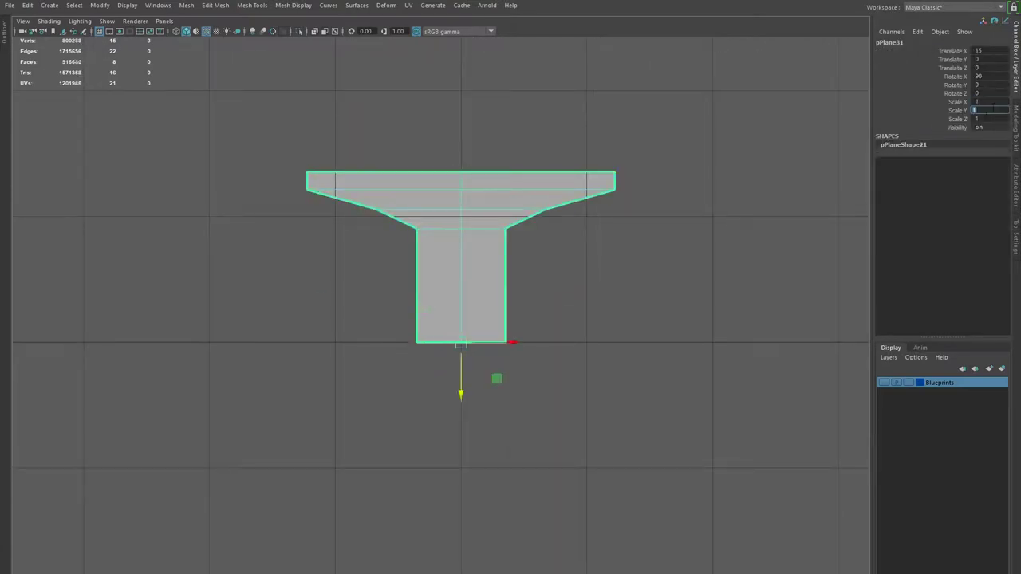
left_click(978, 118)
type("-1")
key("Return")
Select the mirrored lower half and add a split line across the profile.
scroll(481, 330, "up", 3)
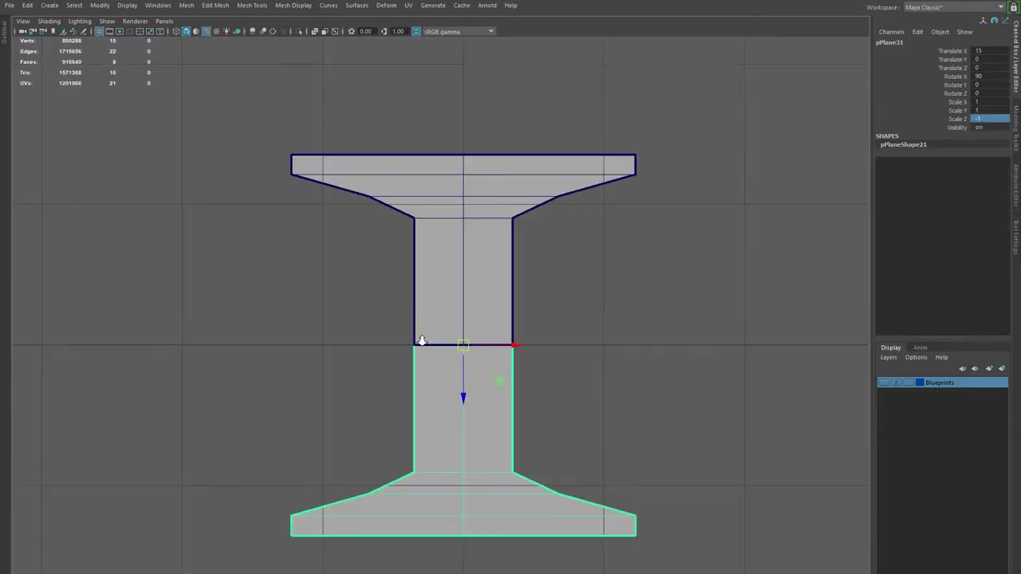
scroll(551, 223, "up", 1)
middle_click_drag(551, 223, 498, 136, "alt")
left_click(483, 519)
key("3")
key("1")
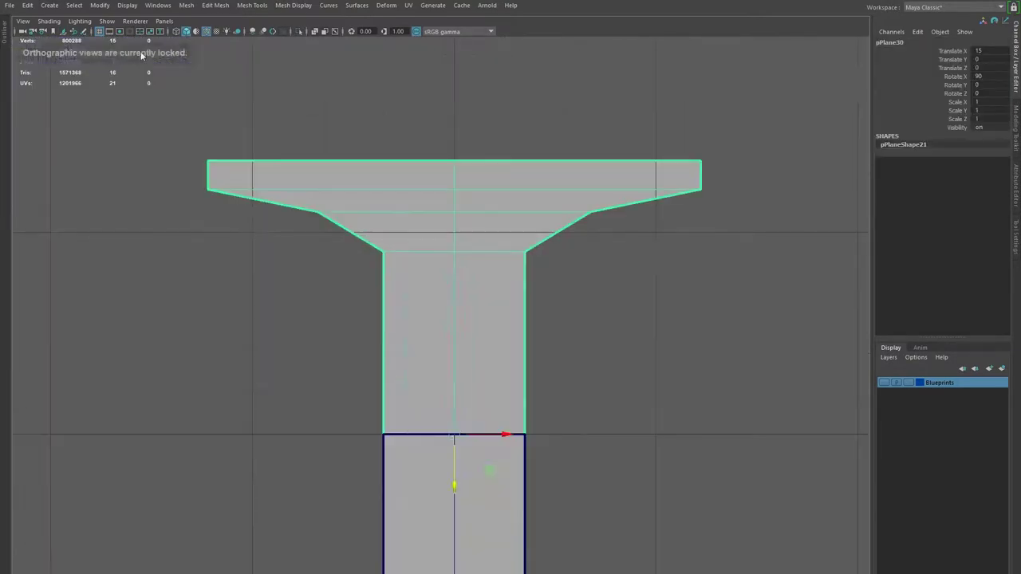
left_click(499, 338)
Adjust the profile's vertices and check the shape with smooth preview.
scroll(468, 291, "down", 5)
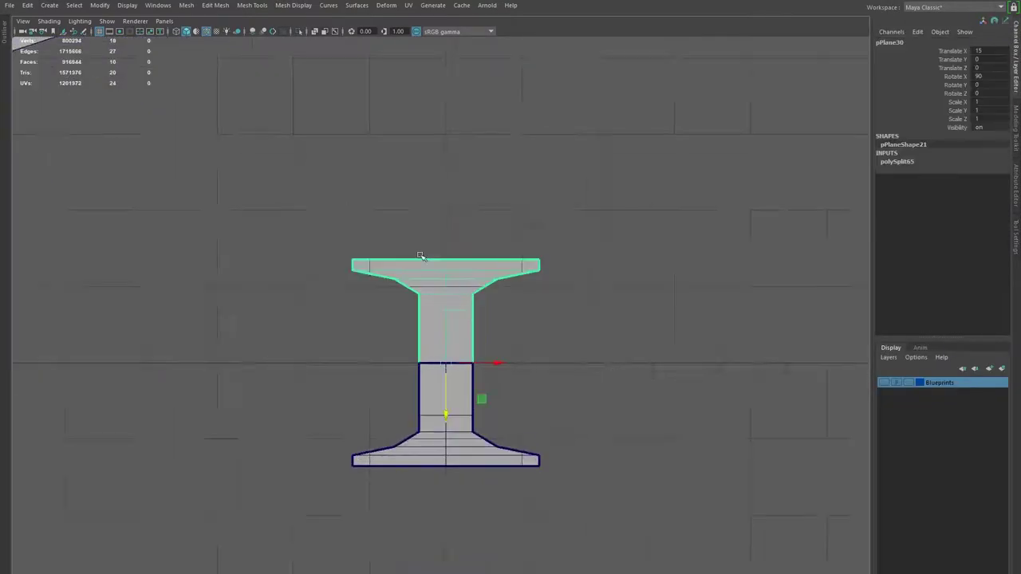
scroll(455, 289, "up", 5)
key("F9")
key("3")
key("1")
key("F8")
scroll(595, 271, "down", 2)
scroll(566, 269, "down", 2)
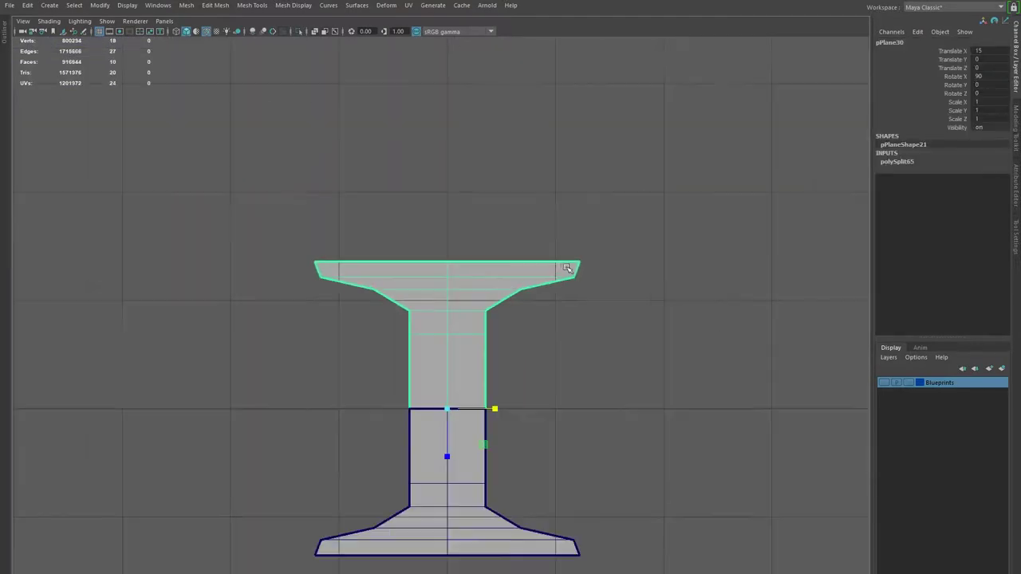
scroll(444, 292, "up", 1)
scroll(565, 366, "down", 5)
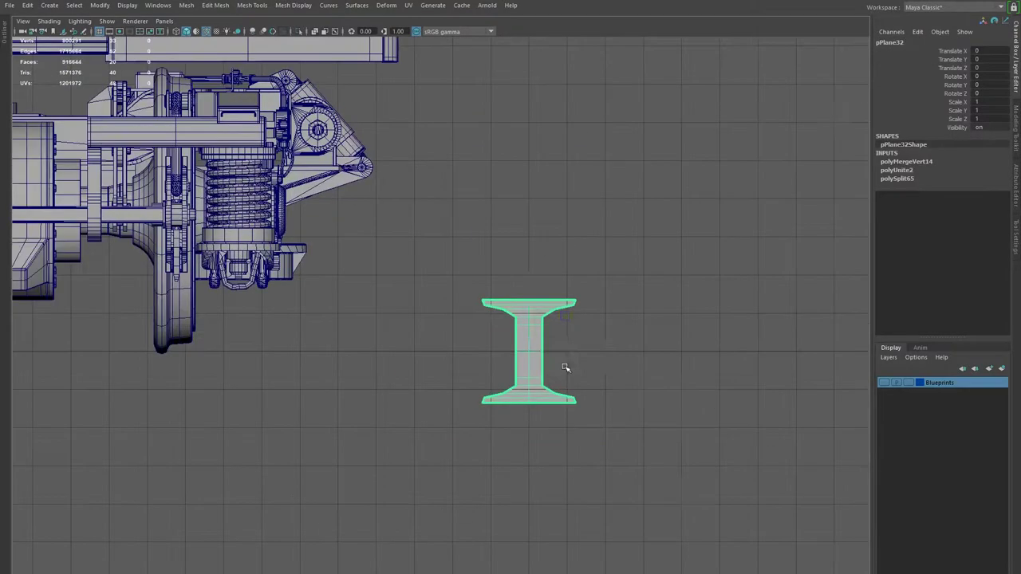
scroll(565, 366, "up", 3)
Move the combined profile up under the train frame and scale it down to 0.563.
mouse_move(484, 478)
left_mouse_down()
mouse_move(360, 325)
mouse_move(348, 357)
left_mouse_up()
scroll(361, 326, "up", 2)
key("r")
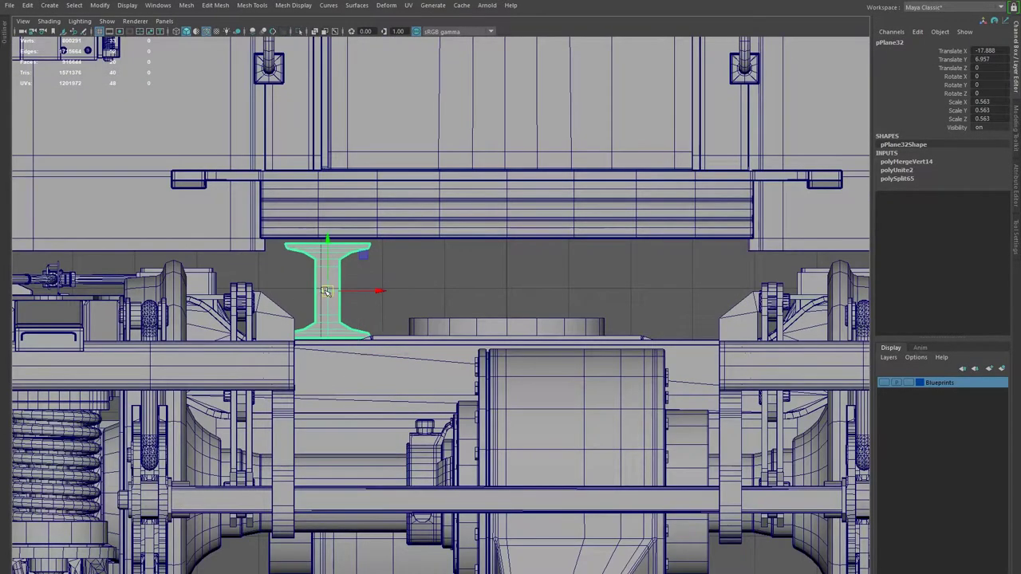
scroll(326, 291, "down", 5)
left_click_drag(326, 291, 479, 335, "alt")
Extrude the profile into a long beam and reverse its face normals.
key("ctrl+e")
left_click_drag(311, 406, 519, 406)
scroll(556, 482, "up", 5)
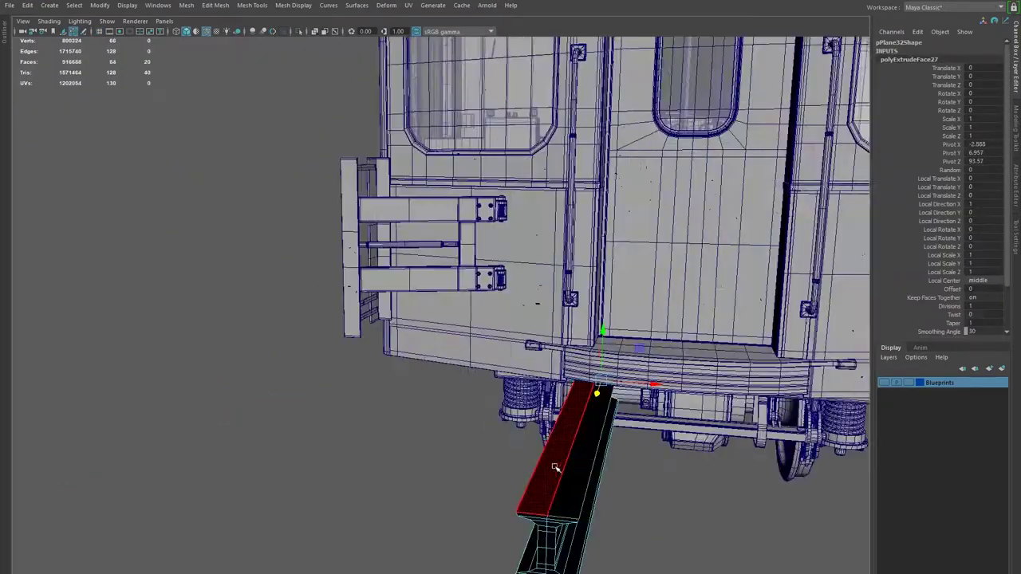
key("F8")
left_click(294, 5)
left_click(303, 64)
Bevel the beam's flange edges and adjust the bevel fraction.
left_click_drag(303, 240, 415, 319, "alt")
scroll(360, 490, "up", 4)
left_click(361, 490)
mouse_move(360, 490)
left_mouse_down("alt")
mouse_move(445, 369)
mouse_move(257, 509)
left_mouse_up("alt")
left_click(490, 390, "shift")
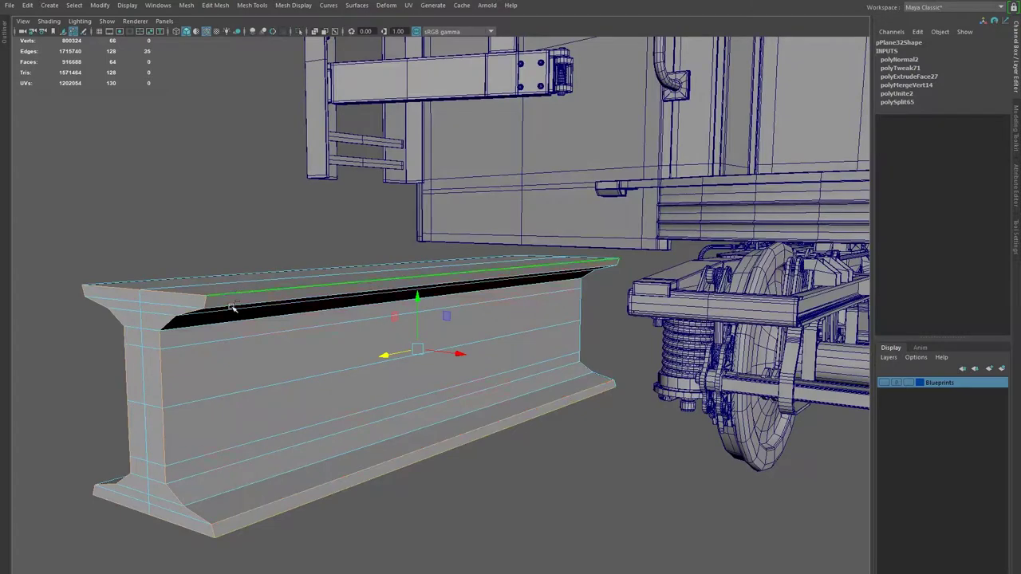
left_click_drag(103, 337, 572, 294, "alt")
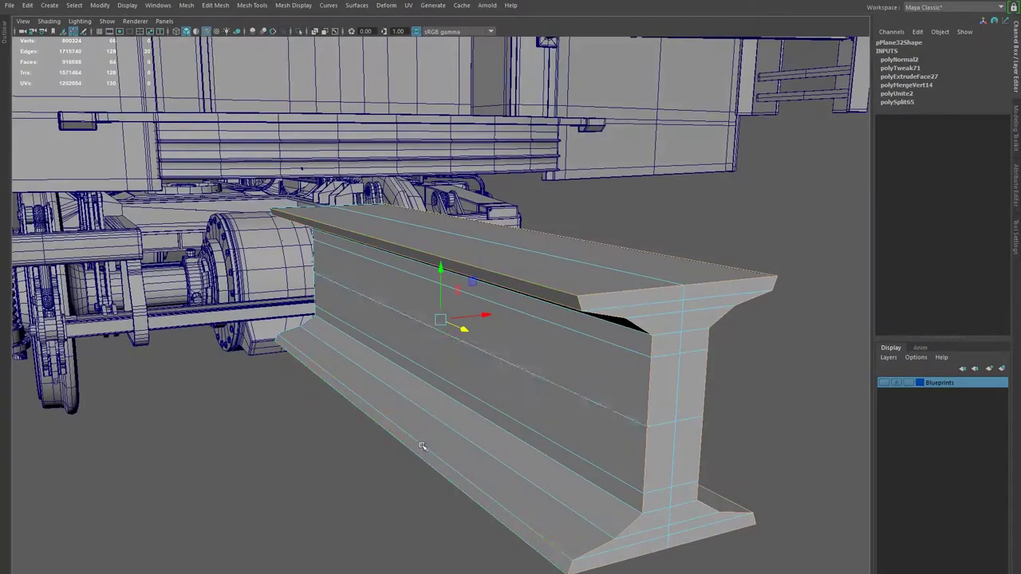
left_click_drag(422, 446, 239, 359, "alt")
key("ctrl+b")
mouse_move(479, 399)
left_mouse_down("alt")
mouse_move(318, 388)
mouse_move(558, 407)
left_mouse_up("alt")
left_click(706, 426)
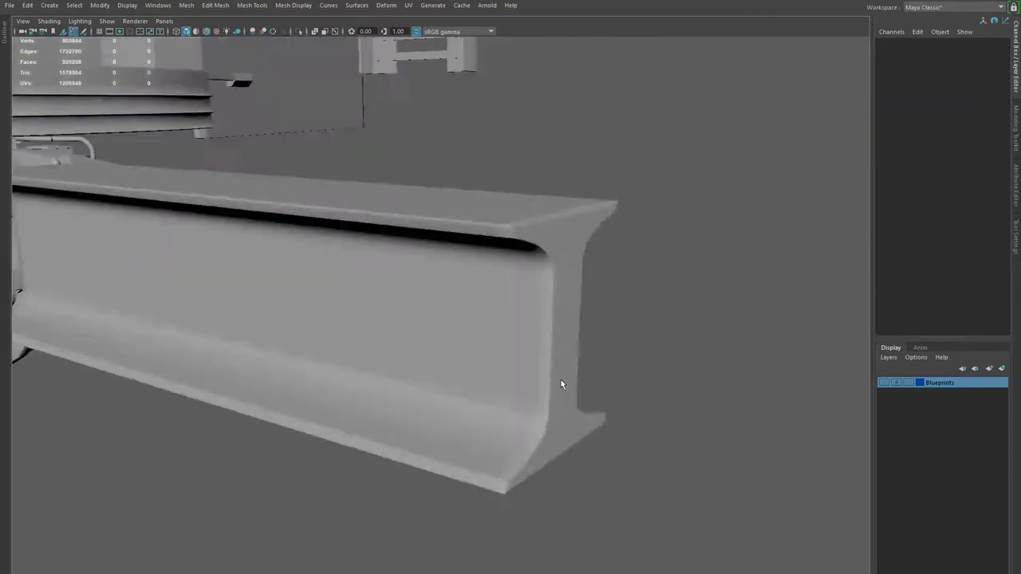
Insert an edge loop along the beam and bevel it into two loops.
left_click(526, 313, "ctrl")
key("ctrl+b")
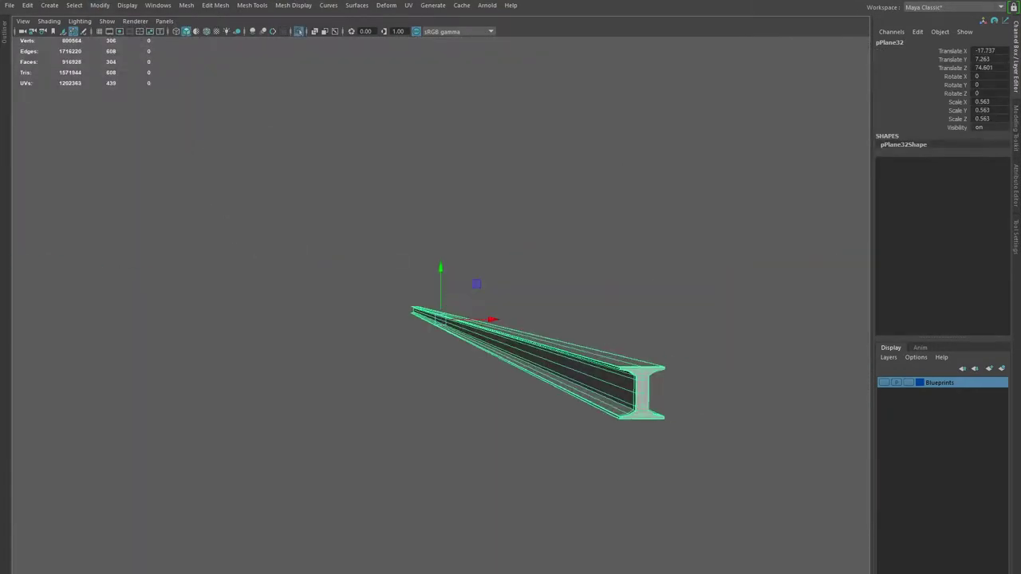
left_click(902, 23)
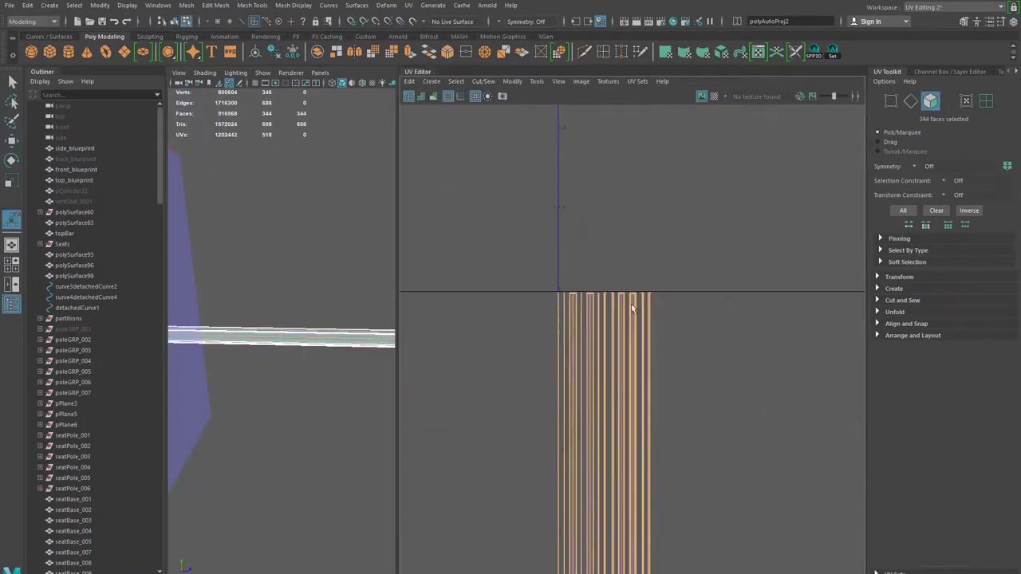
Pick a front face of the beam for UV work in the UV Editing workspace.
left_click_drag(442, 320, 451, 381, "alt")
key("F10")
scroll(451, 449, "up", 3)
left_click(476, 256)
mouse_move(475, 256)
left_mouse_down("alt")
mouse_move(398, 298)
mouse_move(284, 274)
mouse_move(406, 230)
left_mouse_up("alt")
left_click(285, 273)
key("F11")
left_click(471, 307)
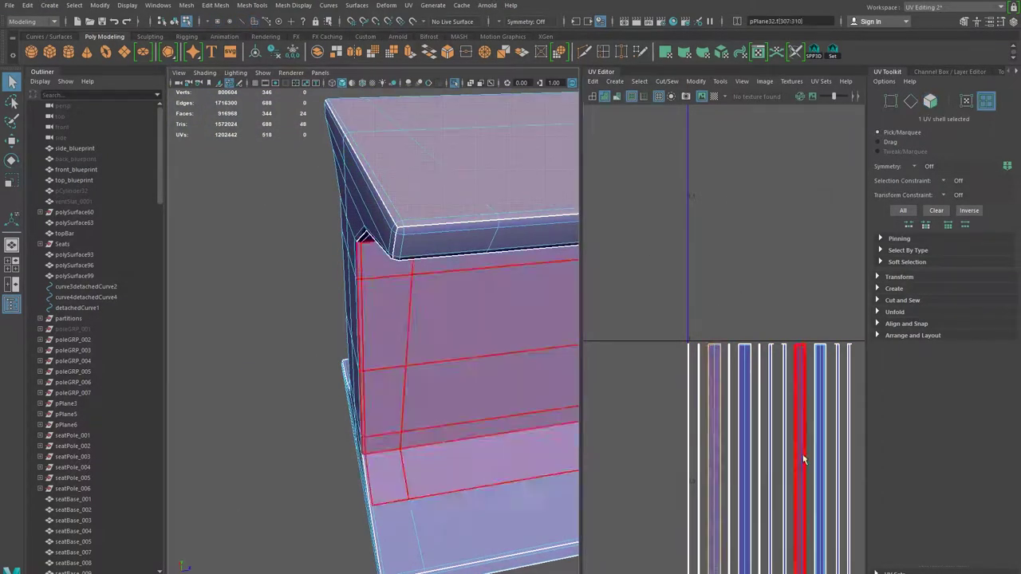
Move the face's UV shell aside, convert the selection to UVs and select the left shell.
key("w")
left_click_drag(745, 290, 666, 290)
mouse_move(479, 239)
left_mouse_down("alt")
mouse_move(554, 212)
mouse_move(904, 295)
left_mouse_up("alt")
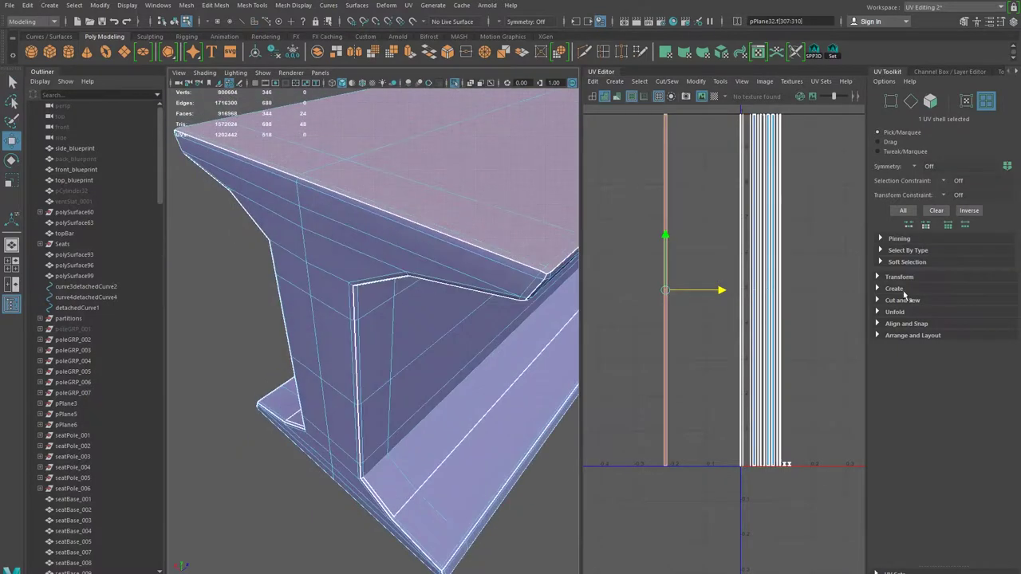
key("ctrl+F12")
key("q")
left_click_drag(558, 209, 391, 184, "alt")
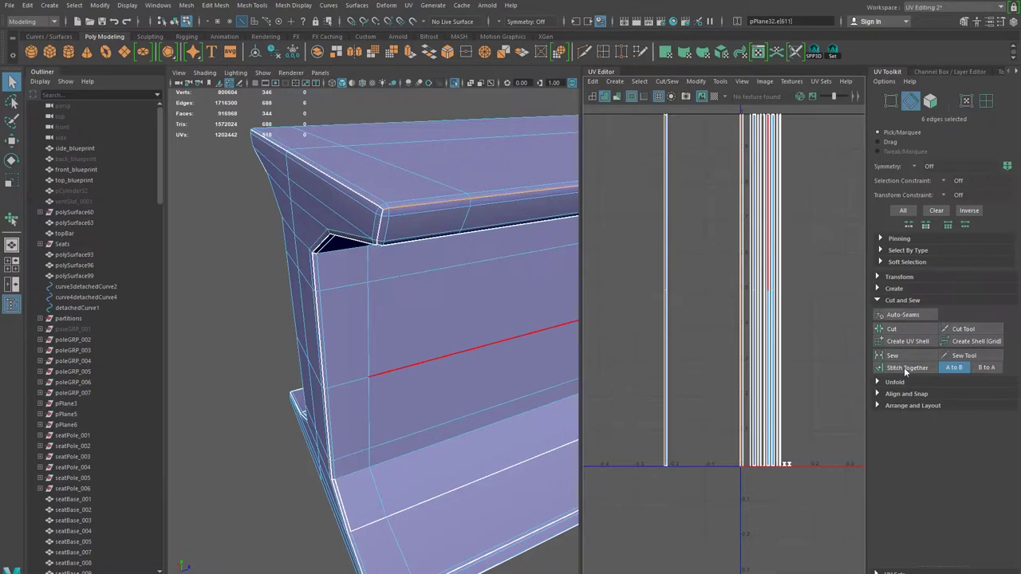
right_click_drag(698, 325, 684, 308, "ctrl")
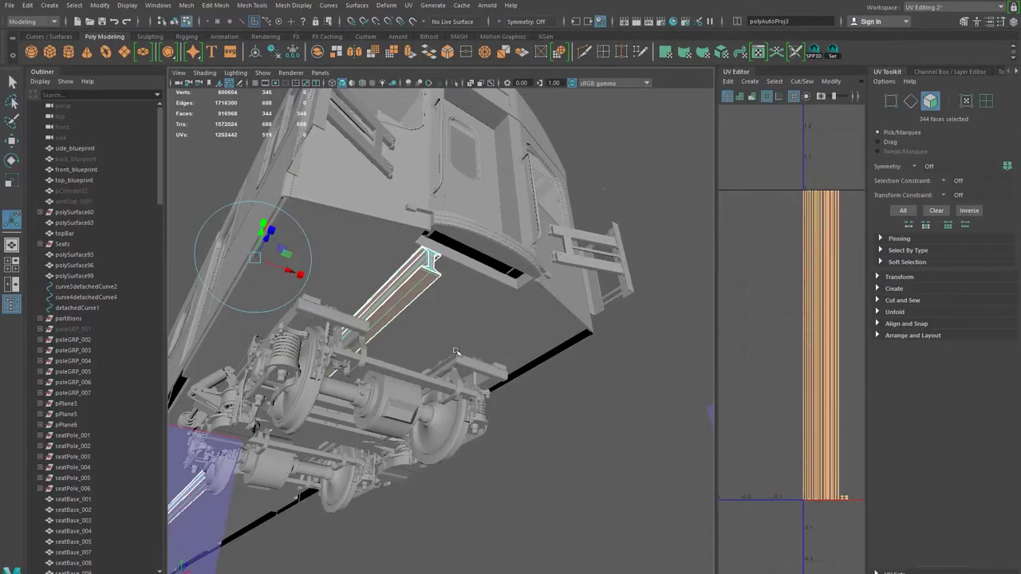
left_click_drag(718, 392, 531, 391)
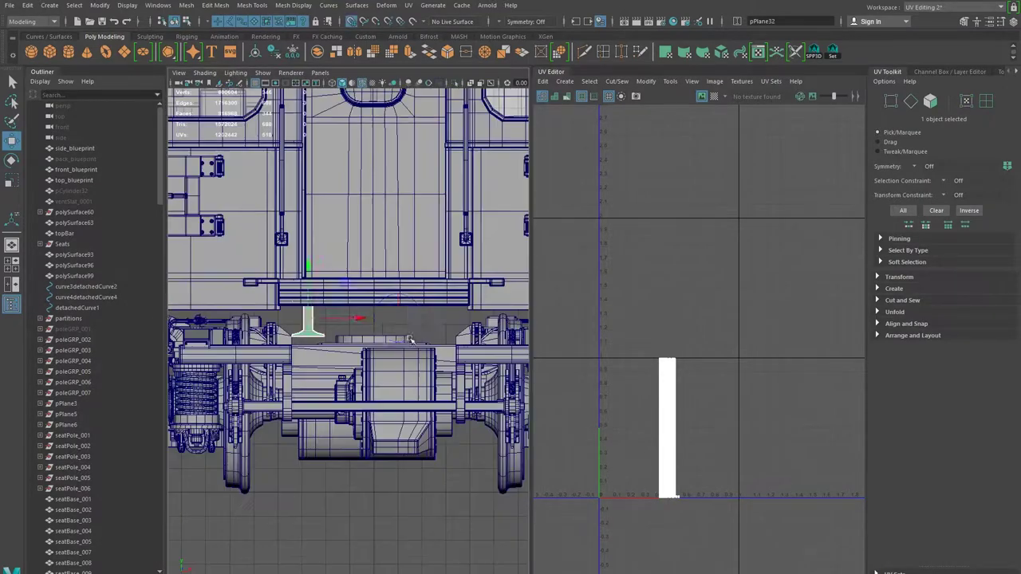
left_click(957, 72)
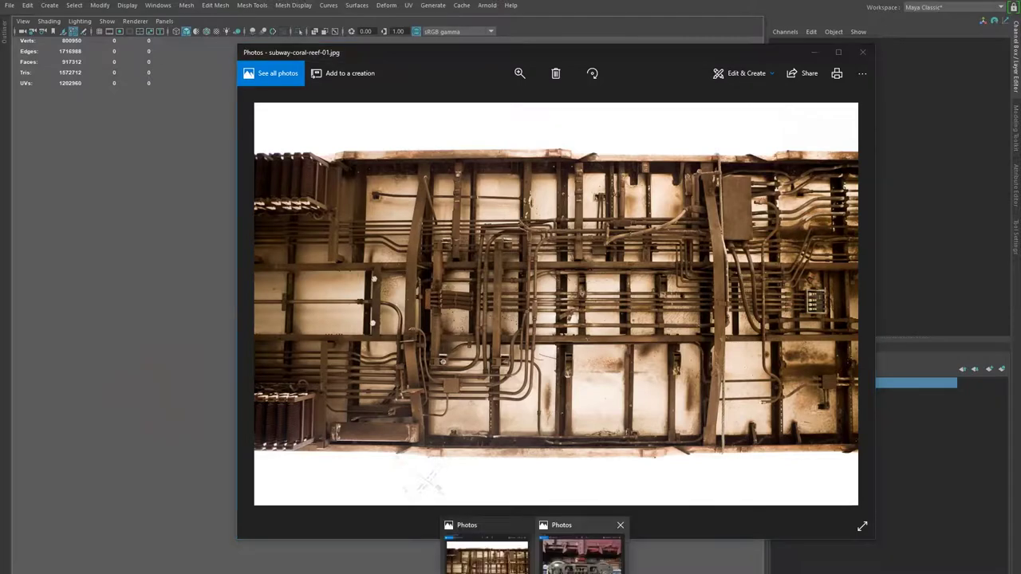
Create a new plane in the shaded side view with 3 width subdivisions.
left_click(580, 554)
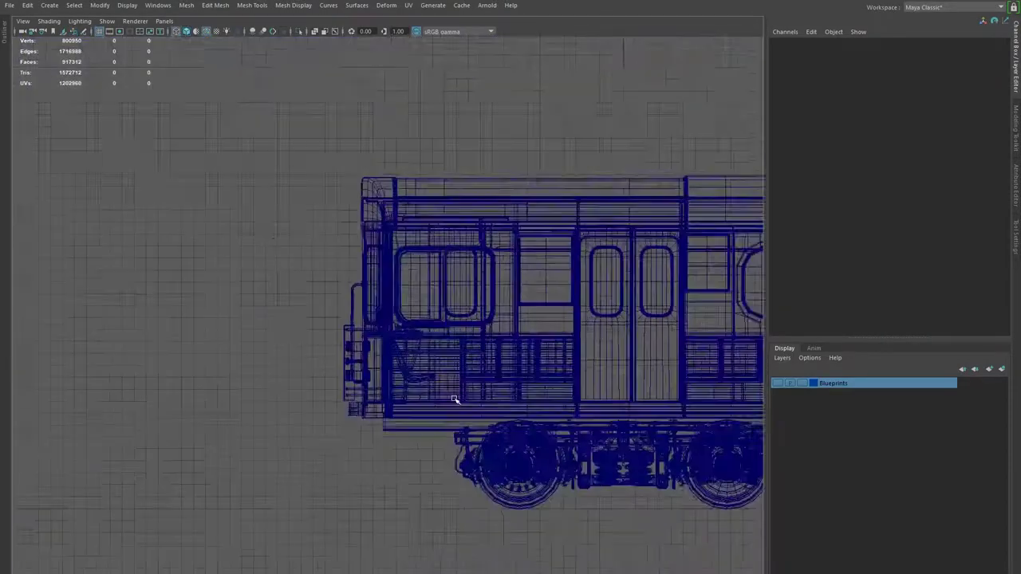
key("5")
right_click_drag(513, 342, 630, 418, "shift")
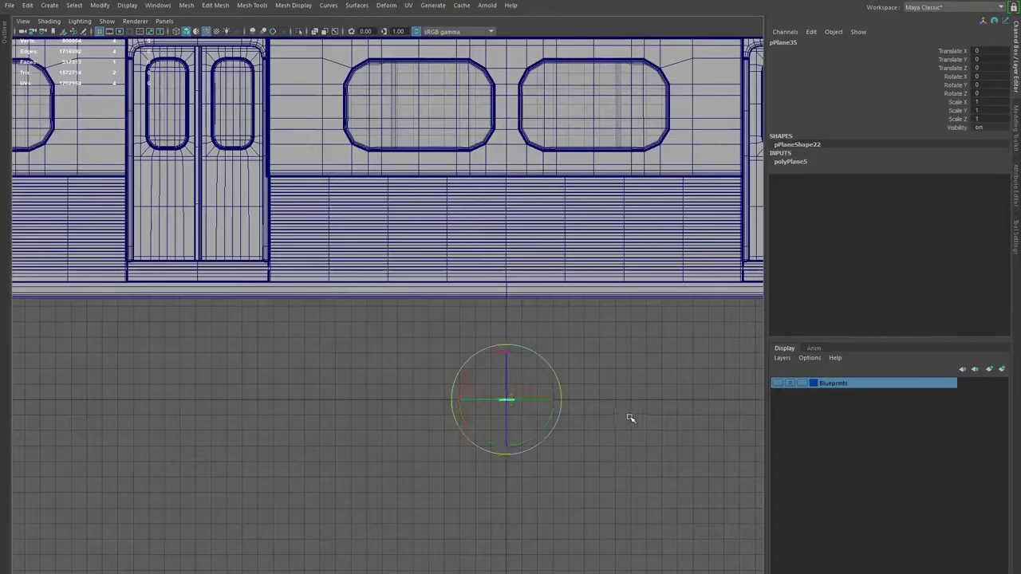
key("f")
left_click_drag(949, 186, 949, 196)
middle_click_drag(479, 270, 515, 271)
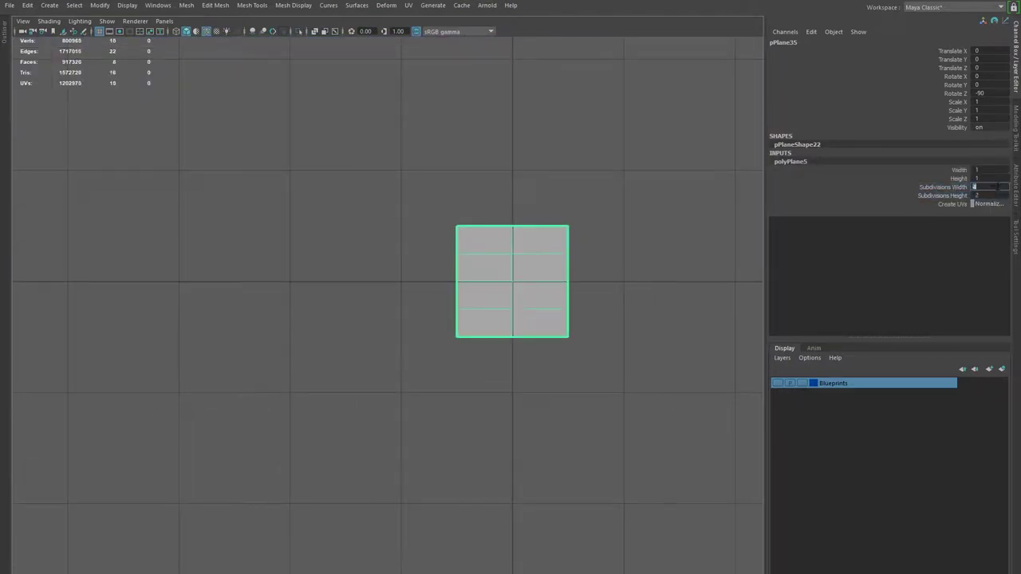
left_click_drag(430, 254, 599, 309)
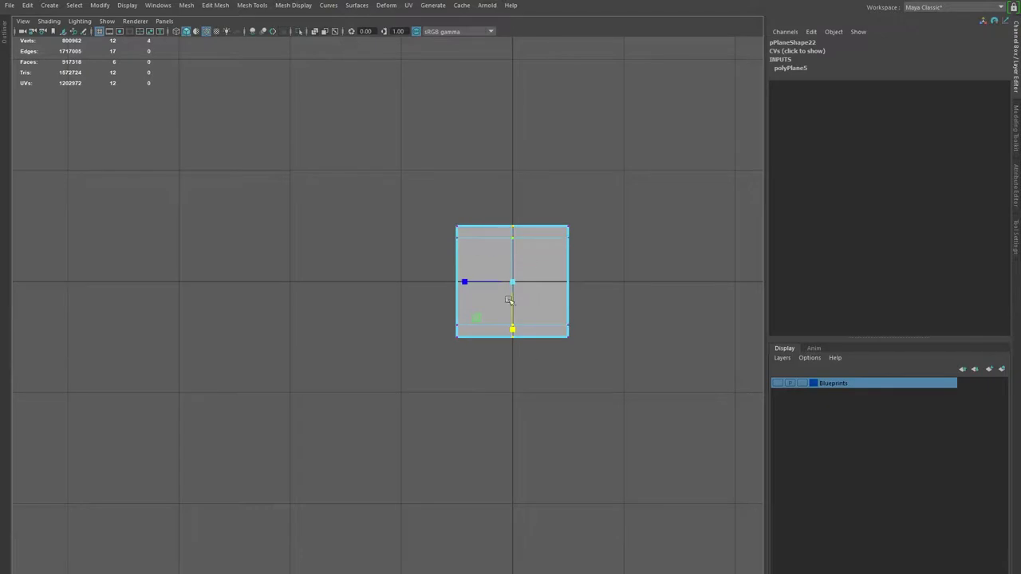
Reshape the plane's vertices, delete the inner face and bevel the outer corners.
left_click_drag(506, 287, 489, 281)
scroll(481, 430, "up", 3)
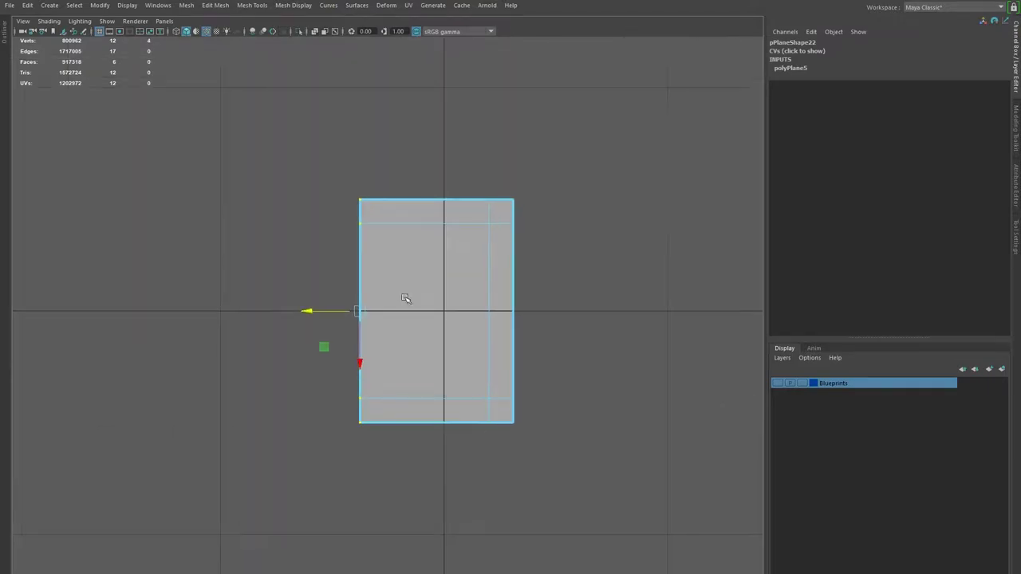
key("Delete")
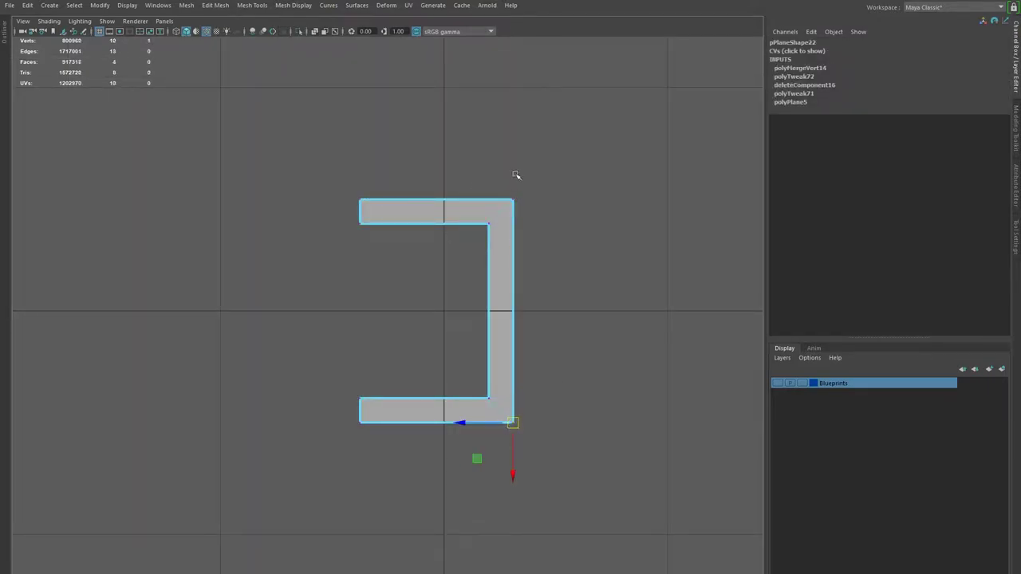
key("ctrl+b")
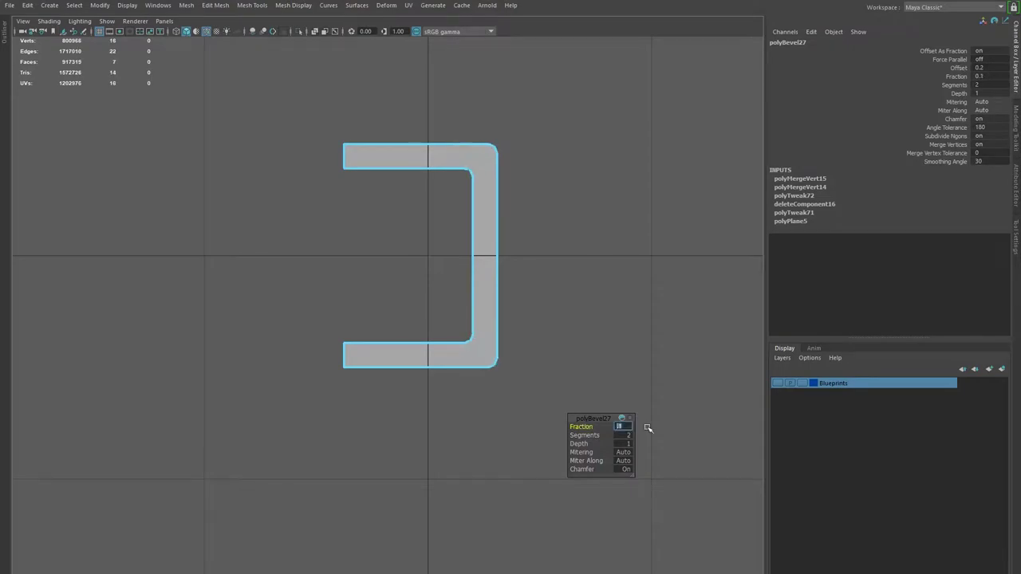
Enable Edge Flow in the Multi-Cut tool.
right_click_drag(440, 262, 502, 267, "shift")
left_click(848, 78)
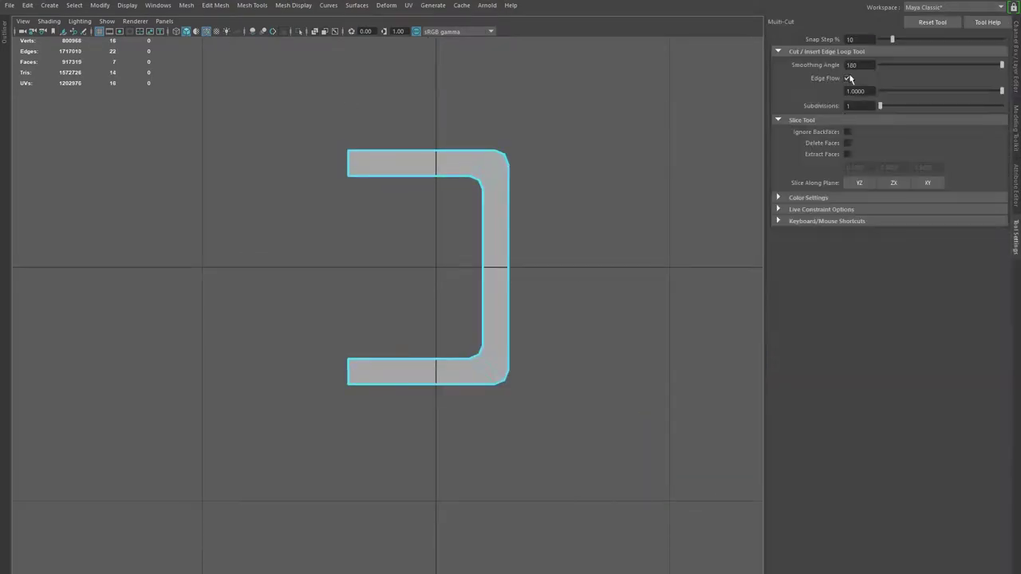
key("w")
key("space")
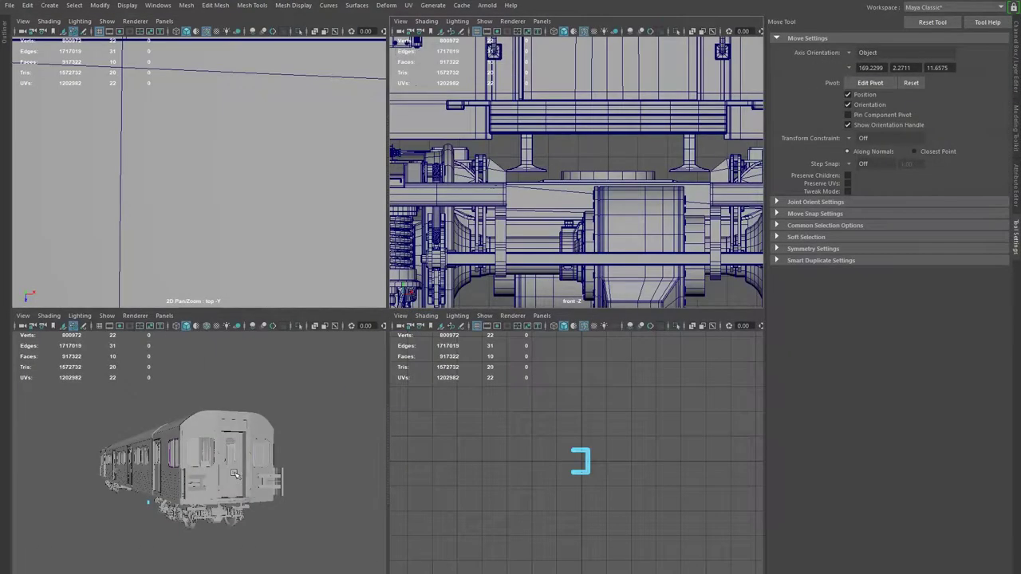
Frame the extruded channel beam and orbit around it to inspect it from several angles.
key("space")
key("f")
left_click_drag(563, 319, 619, 364, "alt")
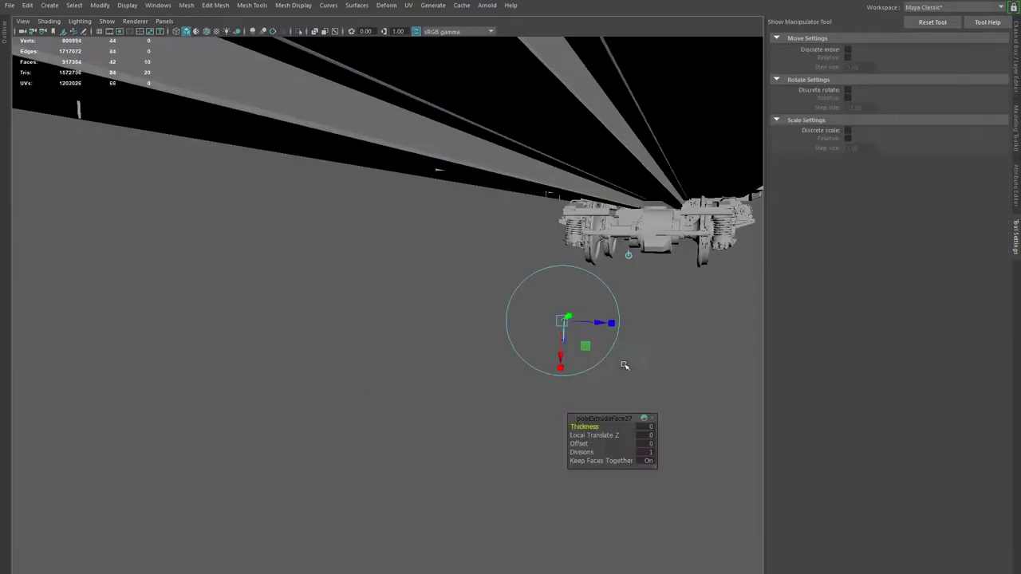
mouse_move(786, 328)
left_mouse_down("alt")
mouse_move(479, 392)
mouse_move(452, 388)
mouse_move(550, 358)
left_mouse_up("alt")
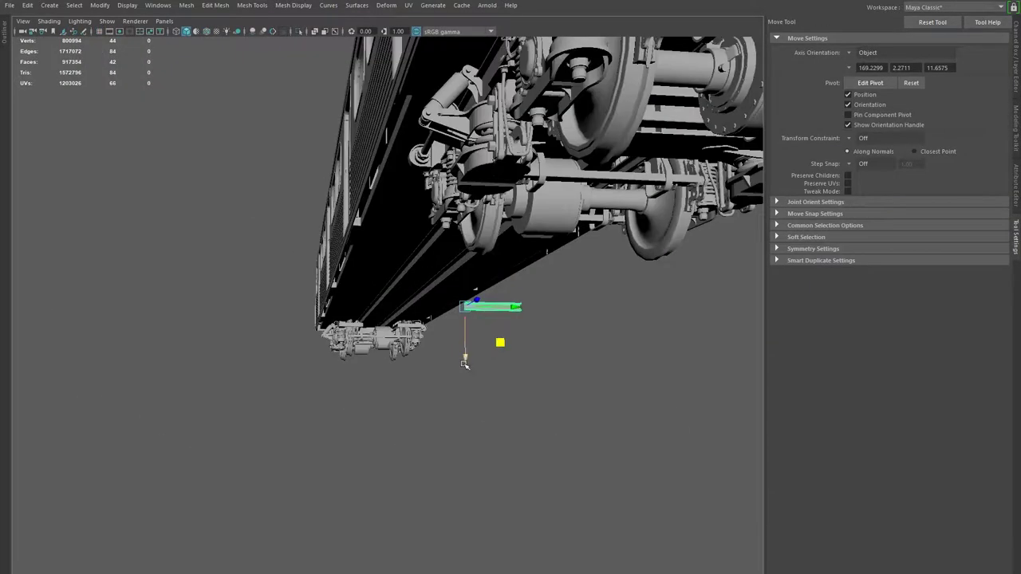
key("f")
key("r")
mouse_move(311, 380)
left_mouse_down("alt")
mouse_move(337, 398)
mouse_move(460, 370)
mouse_move(276, 446)
mouse_move(259, 471)
mouse_move(285, 478)
mouse_move(378, 383)
left_mouse_up("alt")
key("w")
left_click_drag(565, 381, 439, 347, "alt")
mouse_move(337, 372)
left_mouse_down("alt")
mouse_move(349, 383)
mouse_move(341, 405)
mouse_move(351, 303)
mouse_move(281, 373)
left_mouse_up("alt")
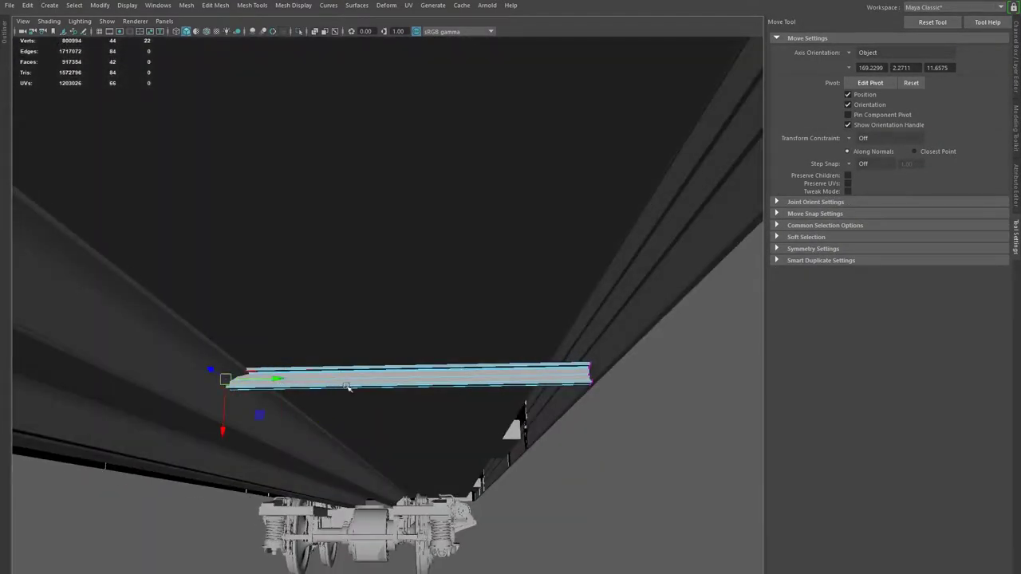
left_click_drag(339, 443, 289, 445, "alt")
mouse_move(311, 380)
left_mouse_down("alt")
mouse_move(307, 392)
mouse_move(519, 203)
mouse_move(384, 287)
left_mouse_up("alt")
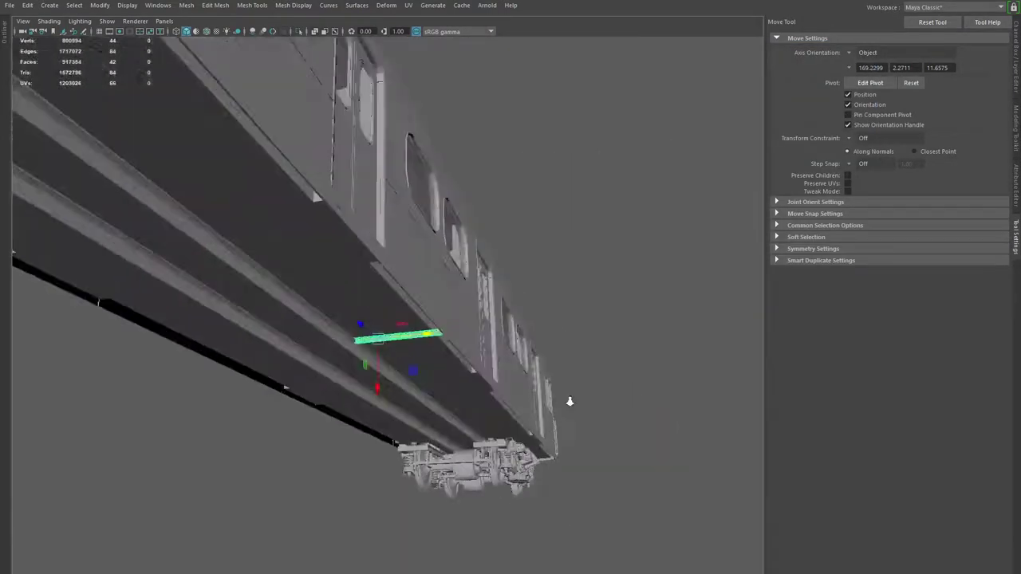
Isolate the beam, bevel its edges, and open the subway-coral-reef-01.jpg underside reference photo.
key("ctrl+1")
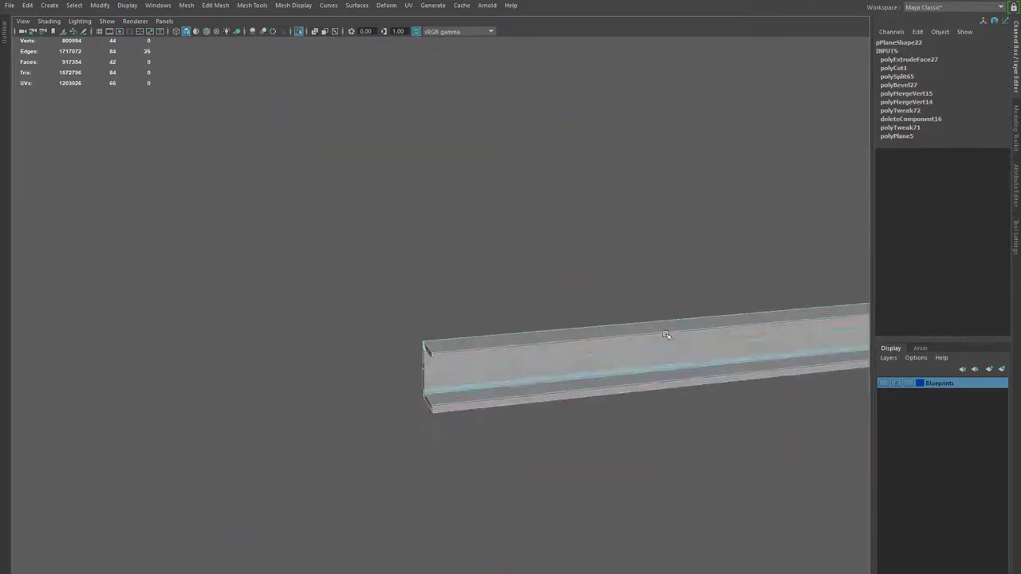
key("ctrl+b")
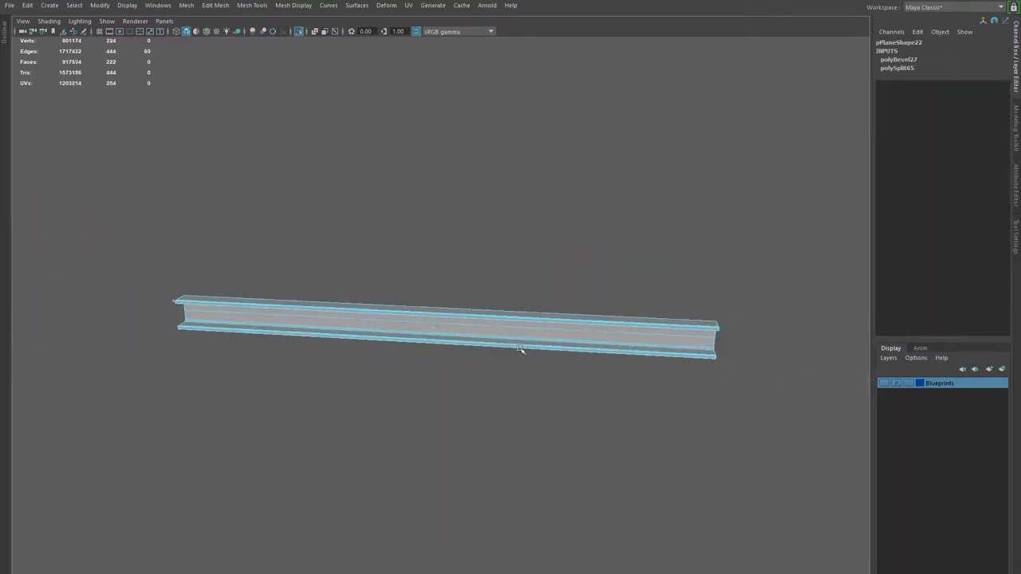
left_click(433, 353)
right_click(433, 353)
left_click_drag(429, 349, 507, 333, "alt")
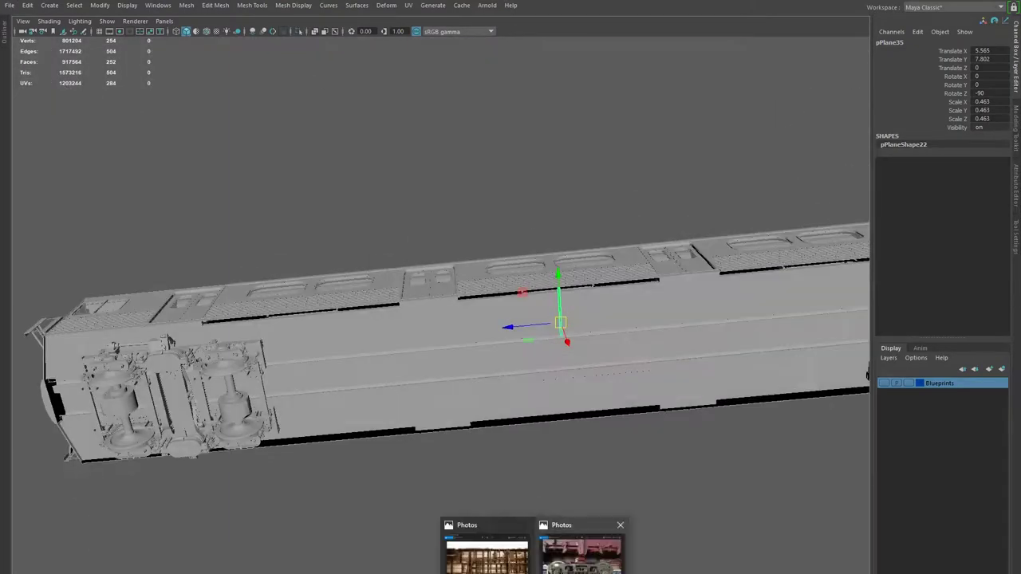
left_click(487, 554)
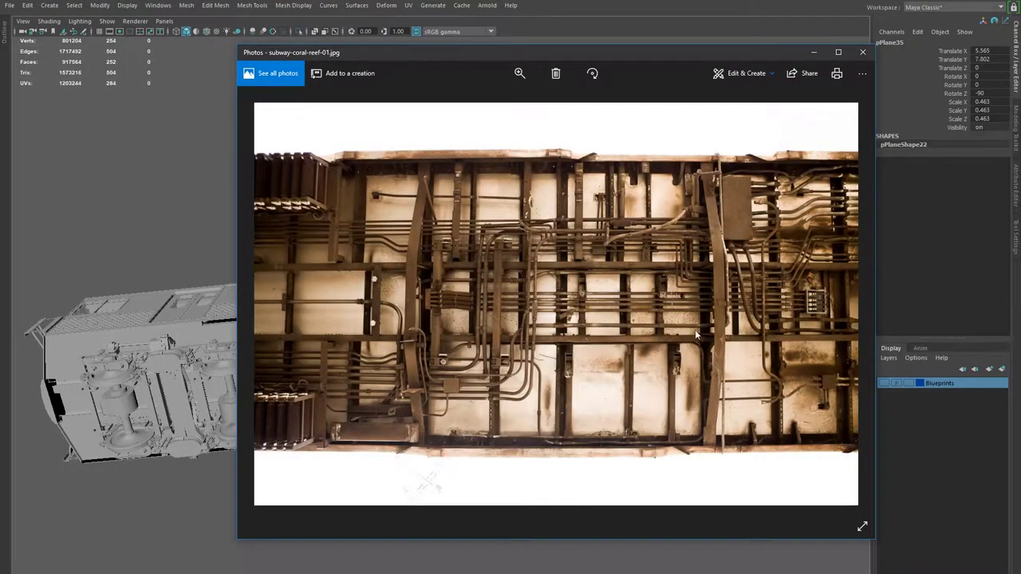
Mirror the beam to the car's other side with Duplicate Special at scale -1.
key("space")
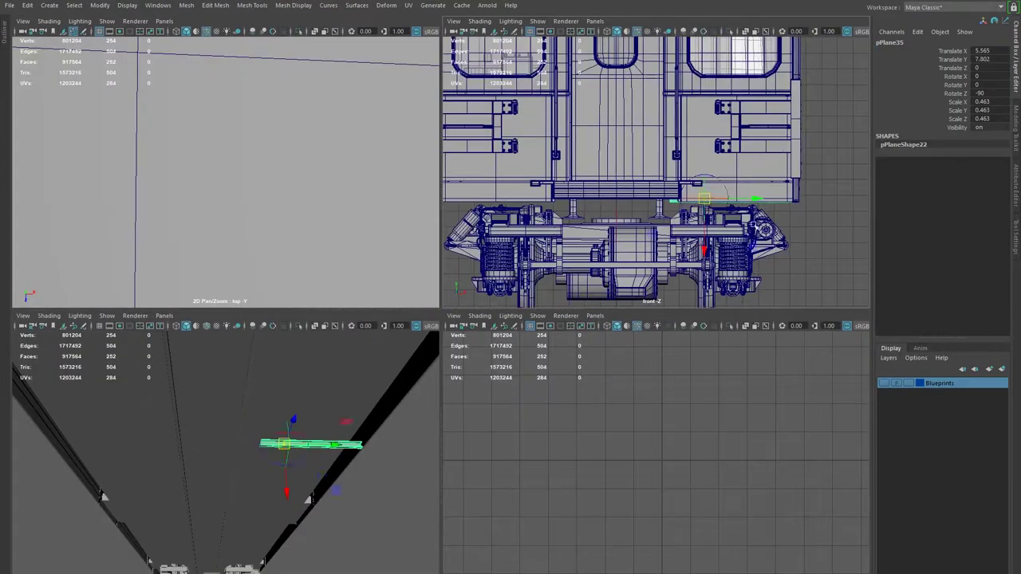
key("space")
left_click(100, 5)
left_click(128, 239)
mouse_move(549, 460)
left_mouse_down("alt")
mouse_move(383, 358)
mouse_move(551, 372)
mouse_move(394, 323)
mouse_move(489, 336)
left_mouse_up("alt")
Select the full range of pPlane cross beams and inspect them along the underside.
scroll(553, 372, "down", 3)
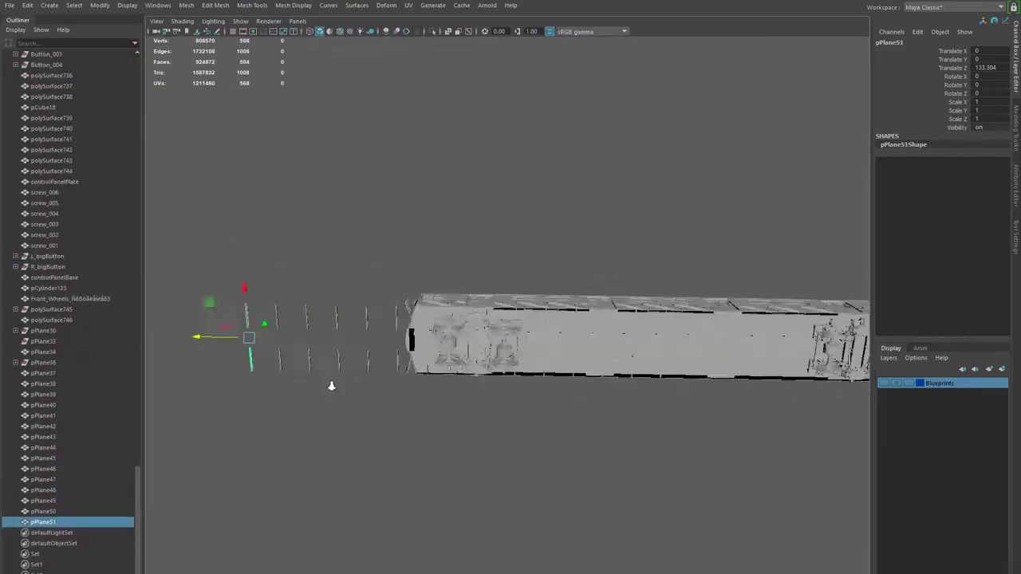
left_click(43, 299, "shift")
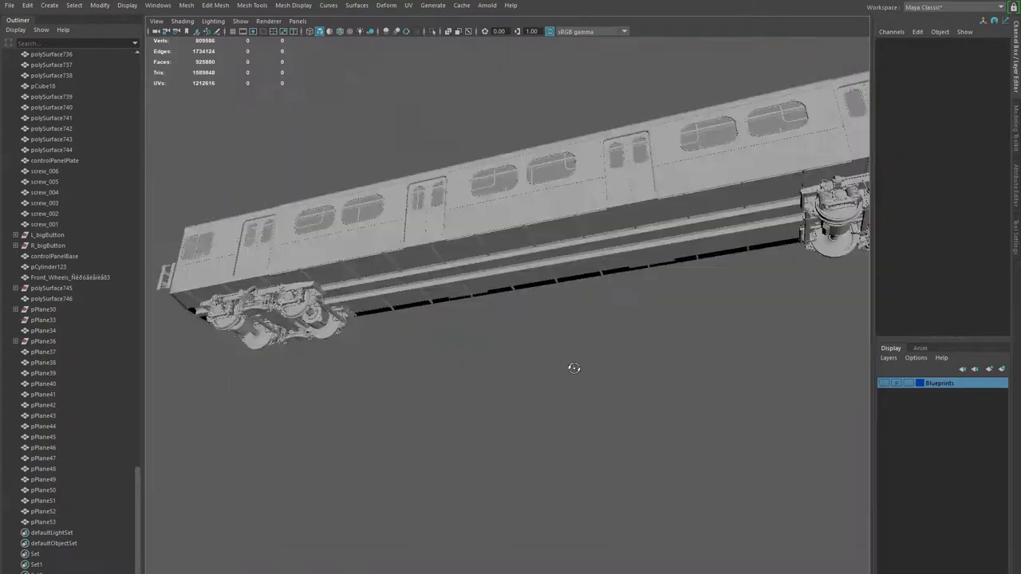
left_click_drag(573, 368, 536, 344, "alt")
left_click_drag(559, 329, 606, 343, "alt")
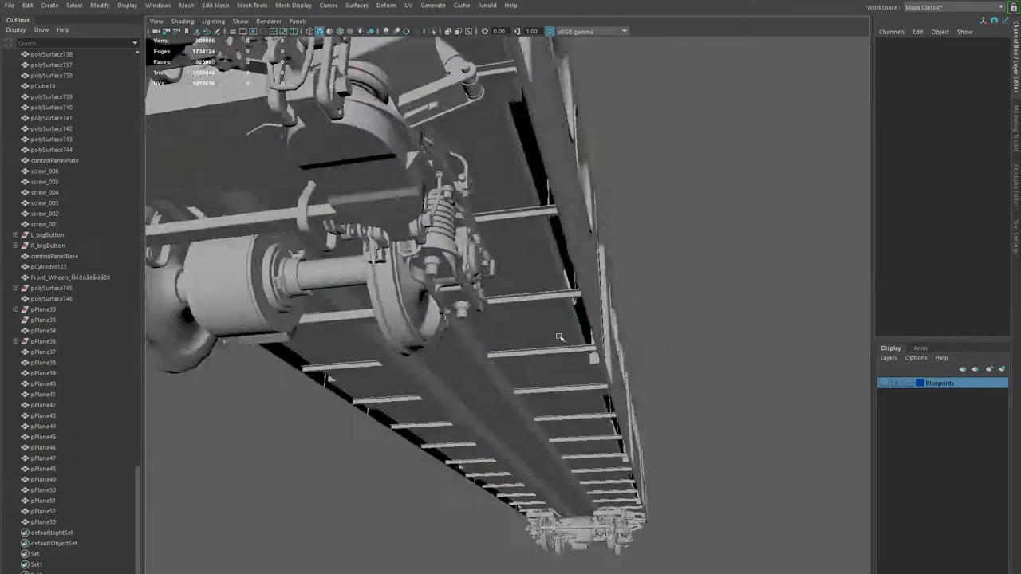
right_click(679, 301, "shift")
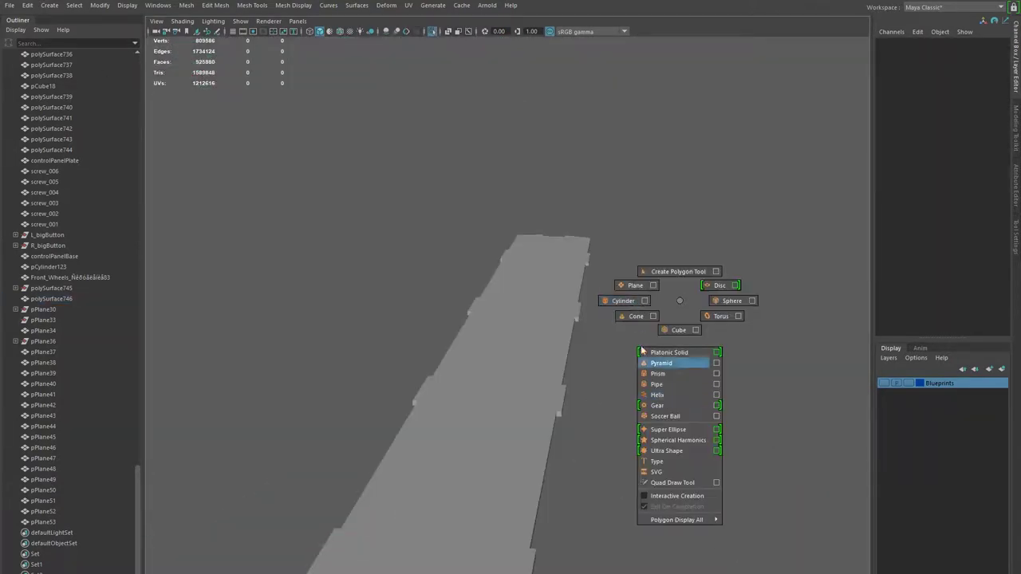
Create a cube and move it along X and Z into place beside the cross beams.
left_click(670, 330)
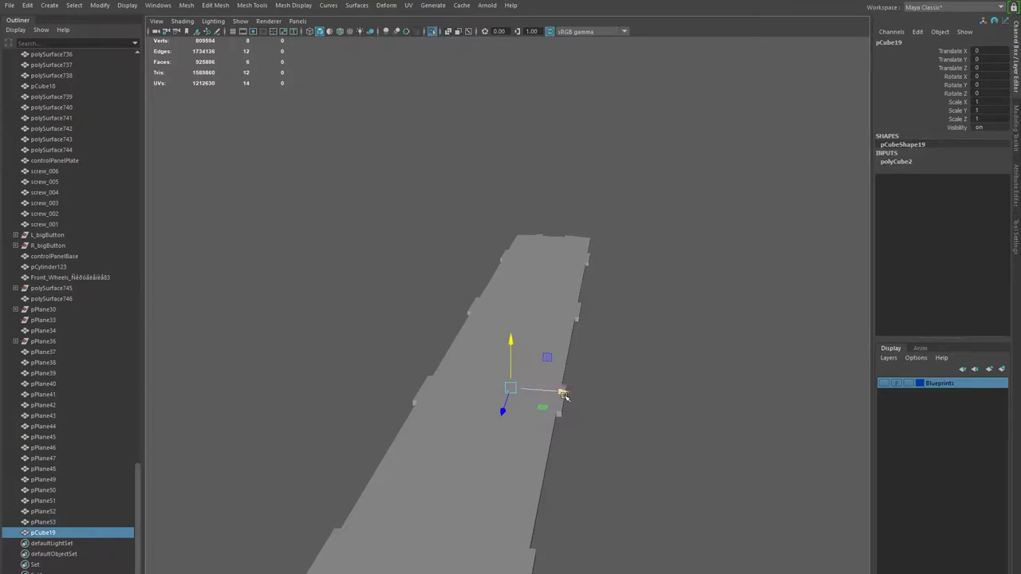
left_click_drag(562, 393, 622, 393)
key("f")
left_click_drag(506, 125, 486, 422)
mouse_move(446, 112)
left_mouse_down("alt")
mouse_move(339, 316)
mouse_move(449, 365)
mouse_move(510, 299)
mouse_move(750, 353)
mouse_move(618, 310)
mouse_move(508, 228)
left_mouse_up("alt")
Select a face of the new cube and zoom in on its edge.
key("F9")
left_click_drag(597, 299, 470, 340, "alt")
mouse_move(351, 308)
left_mouse_down("alt")
mouse_move(451, 334)
mouse_move(216, 401)
mouse_move(720, 273)
mouse_move(480, 315)
mouse_move(468, 291)
mouse_move(464, 312)
mouse_move(488, 326)
mouse_move(411, 323)
left_mouse_up("alt")
left_click(412, 323)
left_click(411, 323)
right_click_drag(411, 323, 554, 394, "alt")
mouse_move(553, 394)
left_mouse_down("alt")
mouse_move(413, 428)
mouse_move(379, 403)
mouse_move(418, 392)
mouse_move(392, 410)
mouse_move(524, 415)
mouse_move(516, 467)
mouse_move(598, 488)
mouse_move(547, 417)
mouse_move(447, 399)
left_mouse_up("alt")
Combine the selected pPlane beams, starting at pPlane45, into one mesh, polySurface748.
left_click(43, 437)
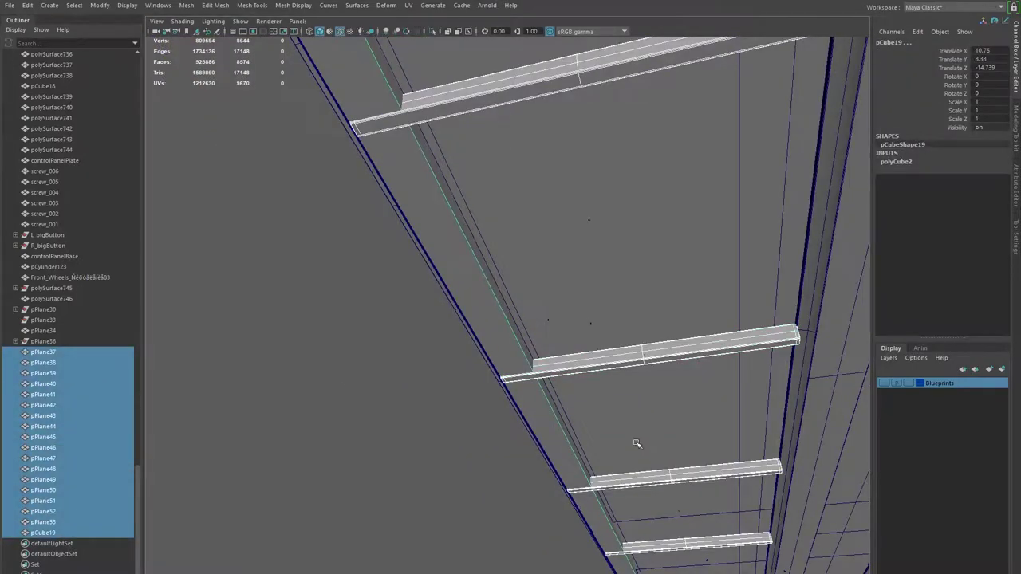
scroll(636, 443, "down", 5)
right_click_drag(478, 285, 478, 263, "shift")
left_click_drag(479, 285, 732, 358, "alt")
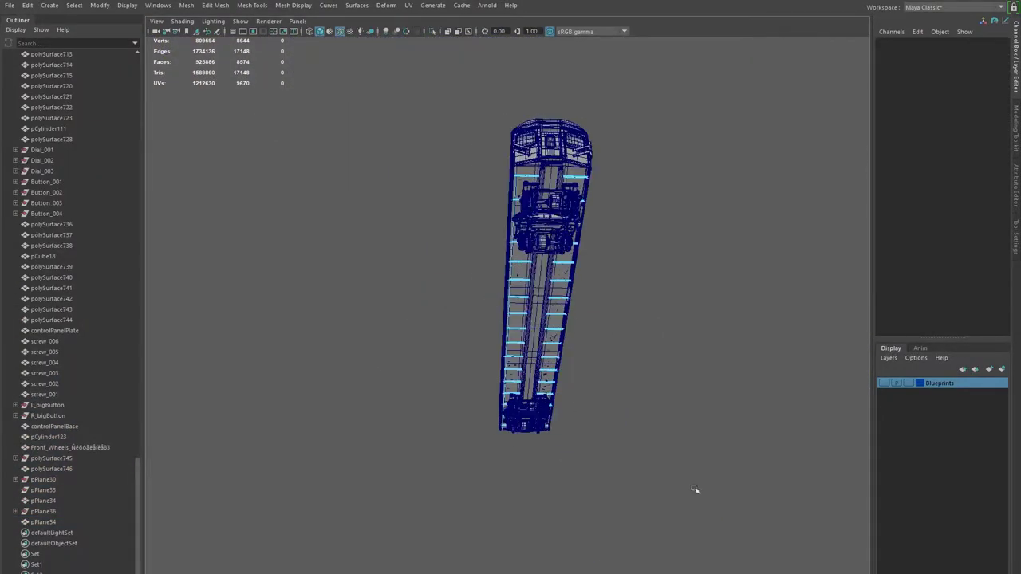
mouse_move(663, 455)
left_mouse_down("alt")
mouse_move(645, 333)
mouse_move(585, 342)
mouse_move(458, 269)
mouse_move(563, 326)
mouse_move(511, 303)
mouse_move(607, 274)
left_mouse_up("alt")
Select the pPlane54 bars in wireframe and frame them in shaded view.
key("4")
left_click(608, 274)
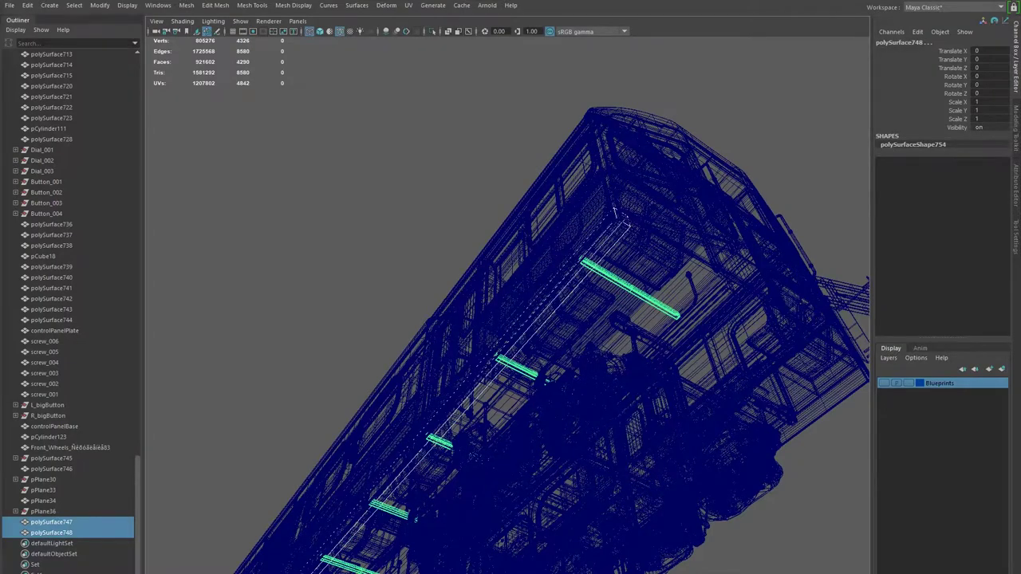
key("5")
key("f")
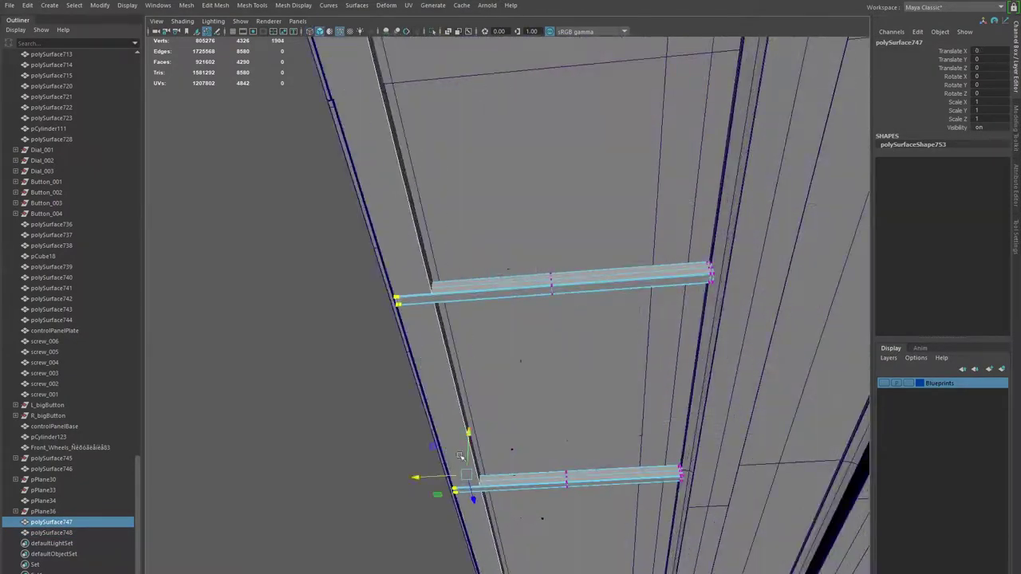
scroll(460, 457, "down", 5)
left_click_drag(205, 338, 399, 240, "alt")
scroll(399, 239, "up", 5)
left_click(417, 468)
Select the polySurface753 bar along the underside strip and isolate it.
left_click_drag(418, 468, 796, 505, "alt")
scroll(795, 506, "down", 3)
scroll(479, 343, "up", 3)
mouse_move(478, 343)
left_mouse_down("alt")
mouse_move(463, 262)
mouse_move(388, 300)
left_mouse_up("alt")
scroll(387, 301, "up", 3)
left_click(349, 339)
scroll(425, 539, "down", 5)
scroll(425, 540, "up", 3)
scroll(426, 539, "up", 4)
mouse_move(425, 539)
left_mouse_down("alt")
mouse_move(445, 374)
mouse_move(353, 228)
mouse_move(407, 401)
left_mouse_up("alt")
scroll(353, 228, "down", 3)
scroll(407, 401, "up", 5)
mouse_move(382, 456)
left_mouse_down("alt")
mouse_move(529, 365)
mouse_move(453, 355)
mouse_move(603, 307)
mouse_move(558, 335)
left_mouse_up("alt")
scroll(559, 335, "down", 10)
mouse_move(522, 411)
left_mouse_down("alt")
mouse_move(578, 328)
mouse_move(544, 325)
mouse_move(559, 382)
left_mouse_up("alt")
scroll(578, 328, "up", 10)
key("ctrl+1")
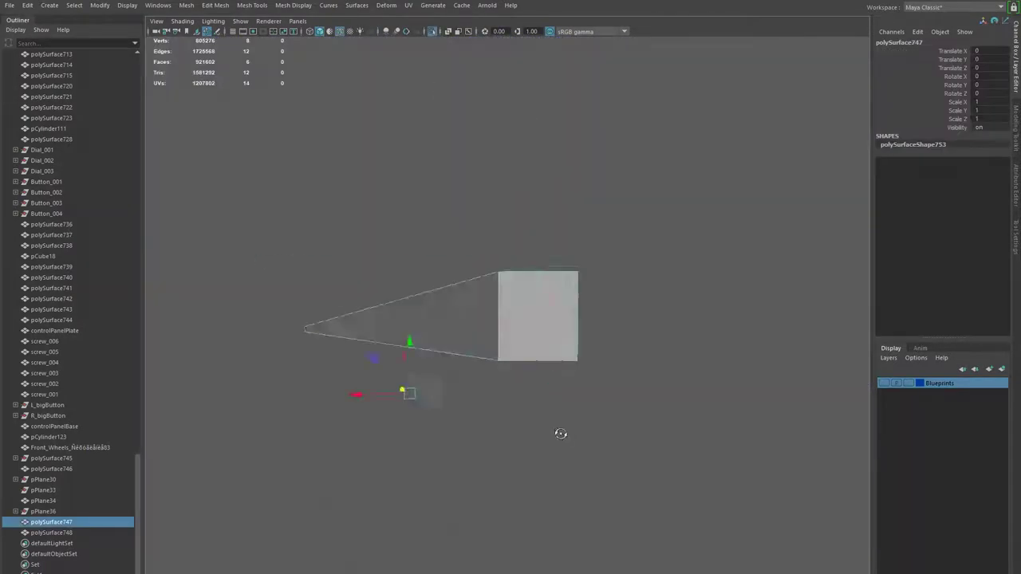
Bevel the bar's edge with 2 segments and delete the unwanted edge.
left_click_drag(771, 459, 736, 424, "alt")
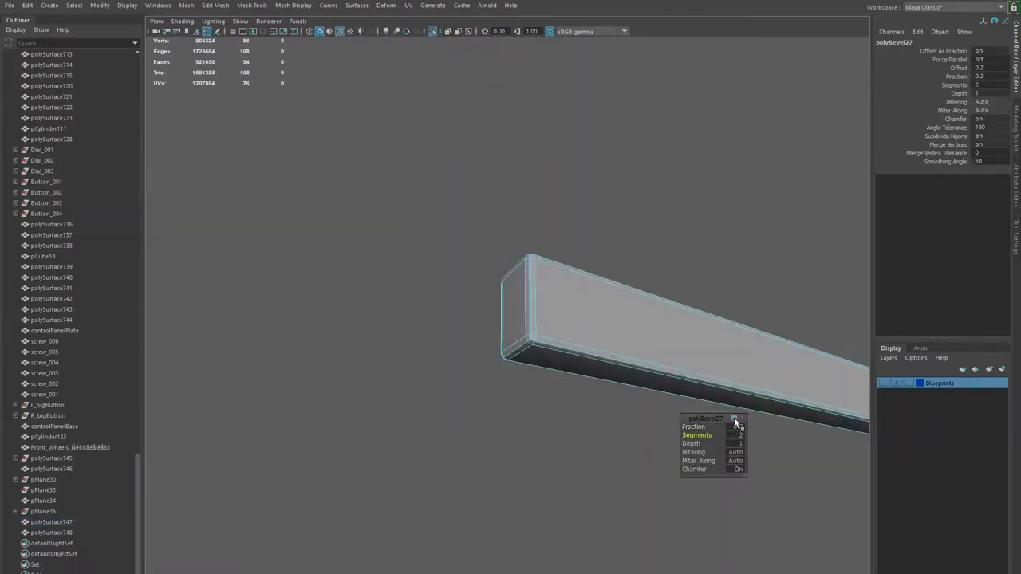
mouse_move(801, 443)
left_mouse_down("alt")
mouse_move(647, 289)
mouse_move(537, 376)
left_mouse_up("alt")
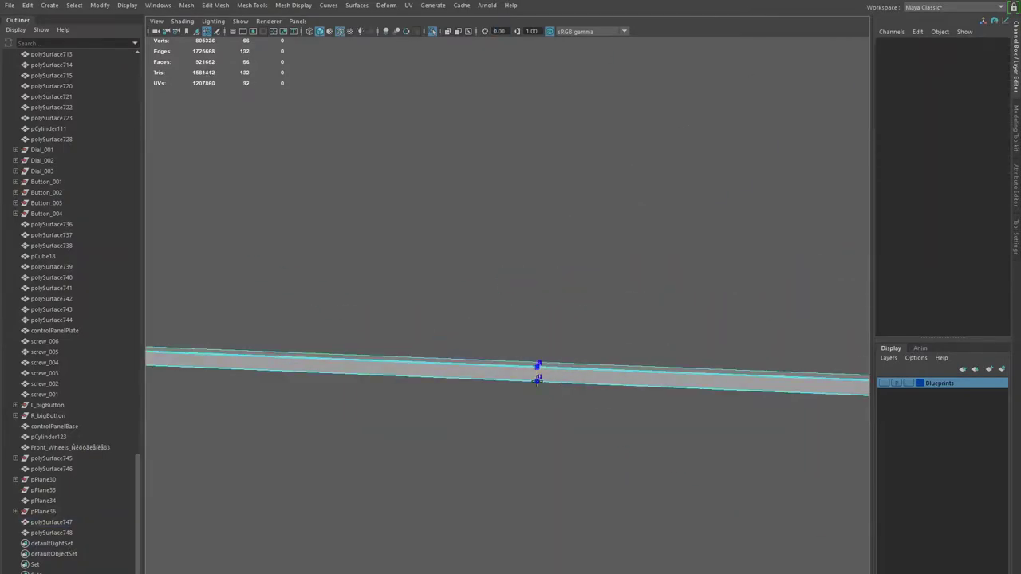
key("ctrl+b")
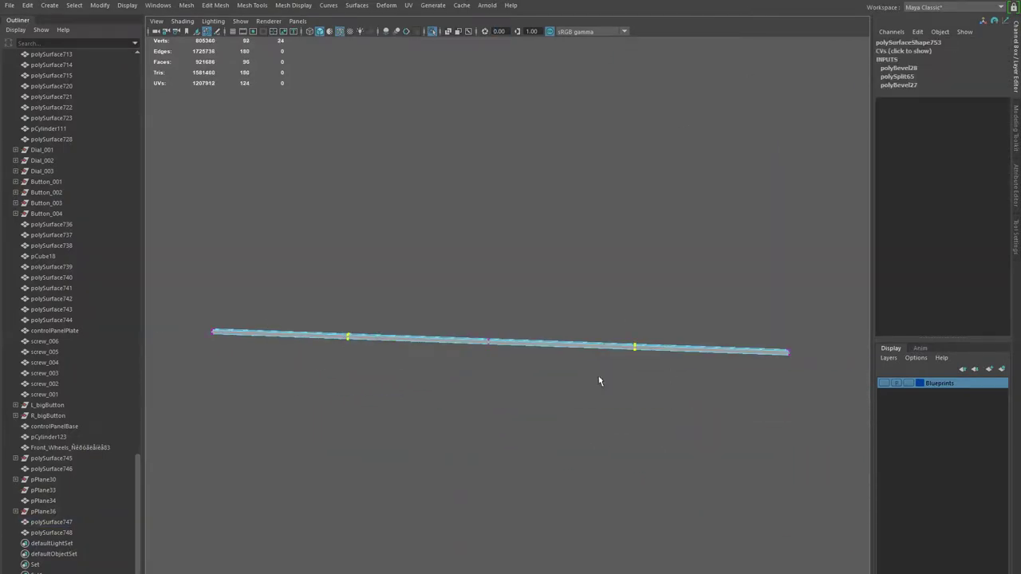
left_click_drag(691, 435, 643, 321, "alt")
right_click_drag(643, 322, 615, 339, "shift")
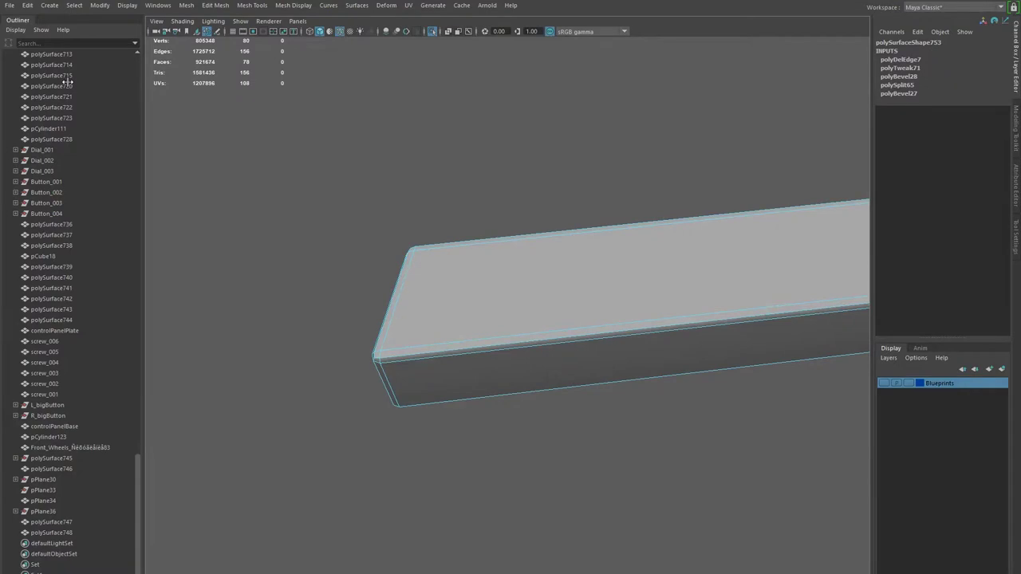
mouse_move(543, 317)
left_mouse_down("alt")
mouse_move(463, 378)
mouse_move(627, 422)
left_mouse_up("alt")
right_click_drag(627, 422, 599, 439, "shift")
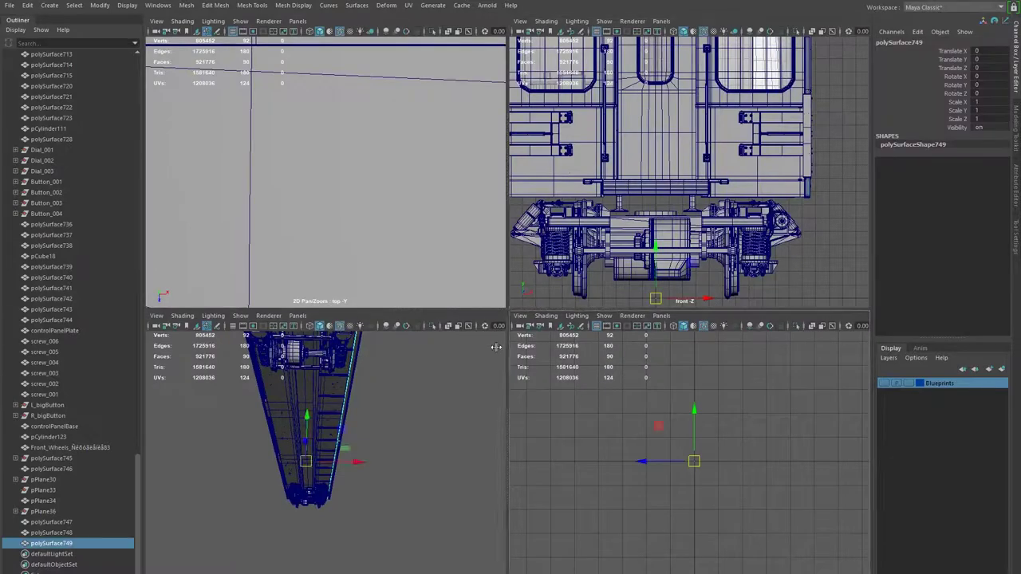
Select the polySurface748 and polySurface751 meshes and view the whole train car.
key("space")
right_click_drag(547, 341, 562, 487)
scroll(543, 327, "up", 3)
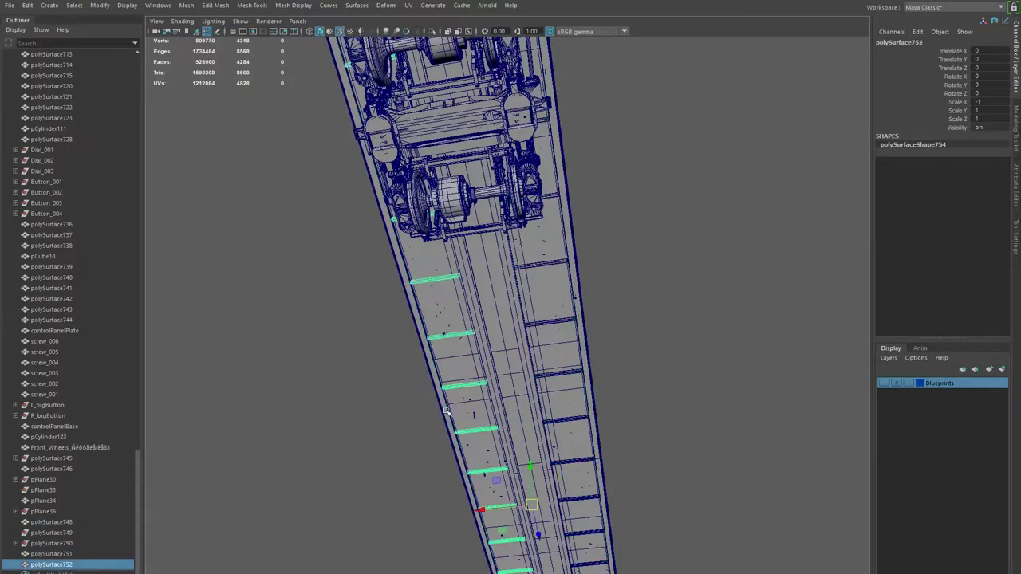
left_click(447, 410)
mouse_move(446, 411)
left_mouse_down("alt")
mouse_move(518, 289)
mouse_move(559, 319)
left_mouse_up("alt")
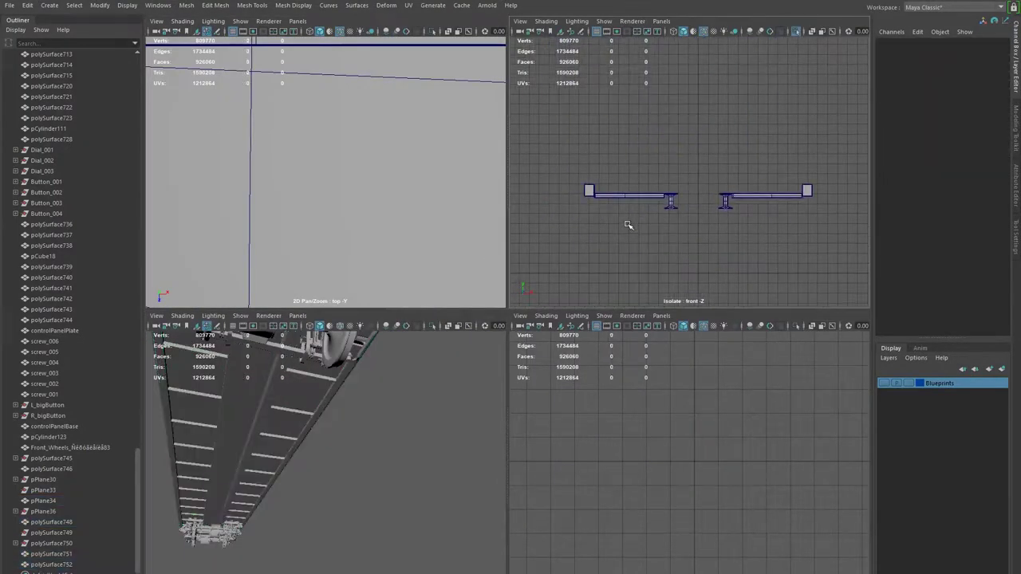
Create a polygon plane and raise it to Y 6.082 between the two I-beams.
right_click_drag(516, 397, 501, 496, "shift")
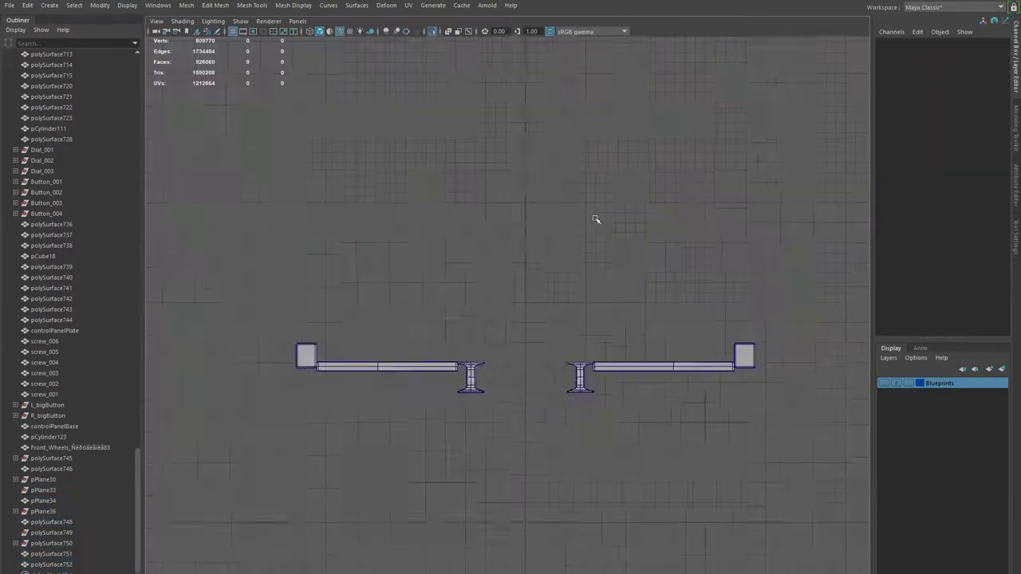
middle_click_drag(545, 484, 565, 497, "alt")
left_click_drag(572, 460, 585, 262)
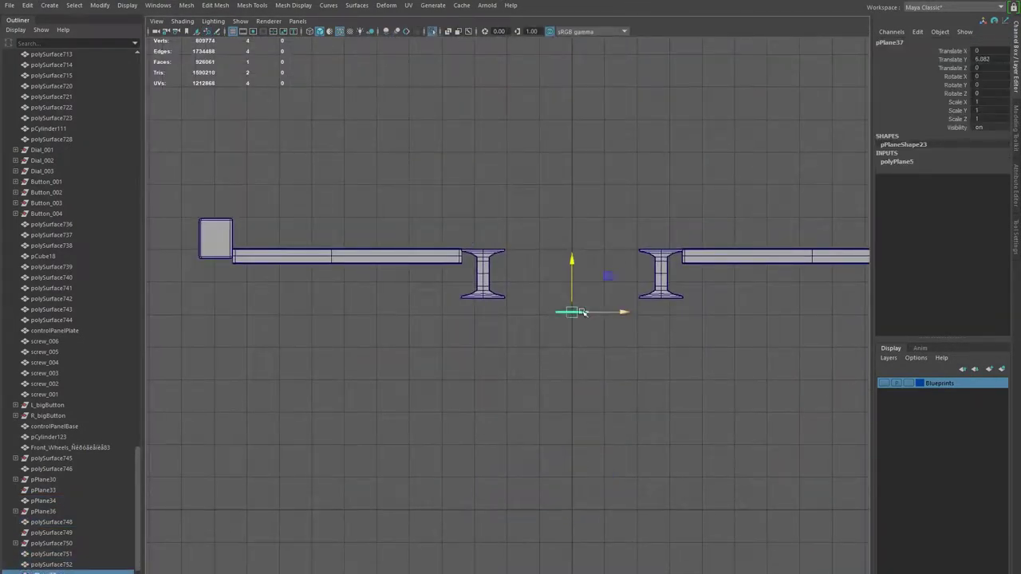
Trim part of pPlane37 in the four-view layout and slide it right along X.
key("space")
left_click(897, 161)
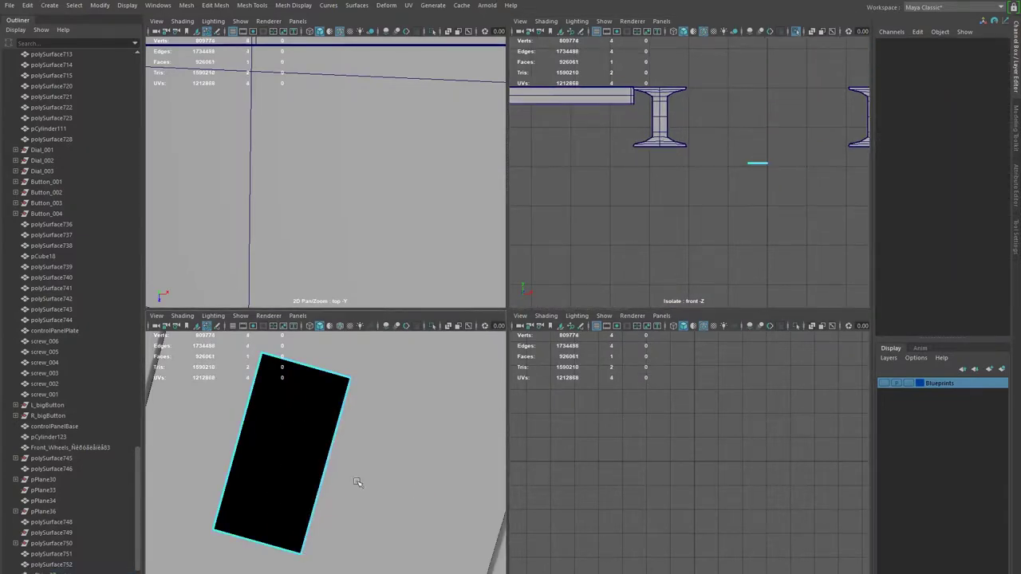
key("F8")
middle_click_drag(752, 147, 662, 171, "alt")
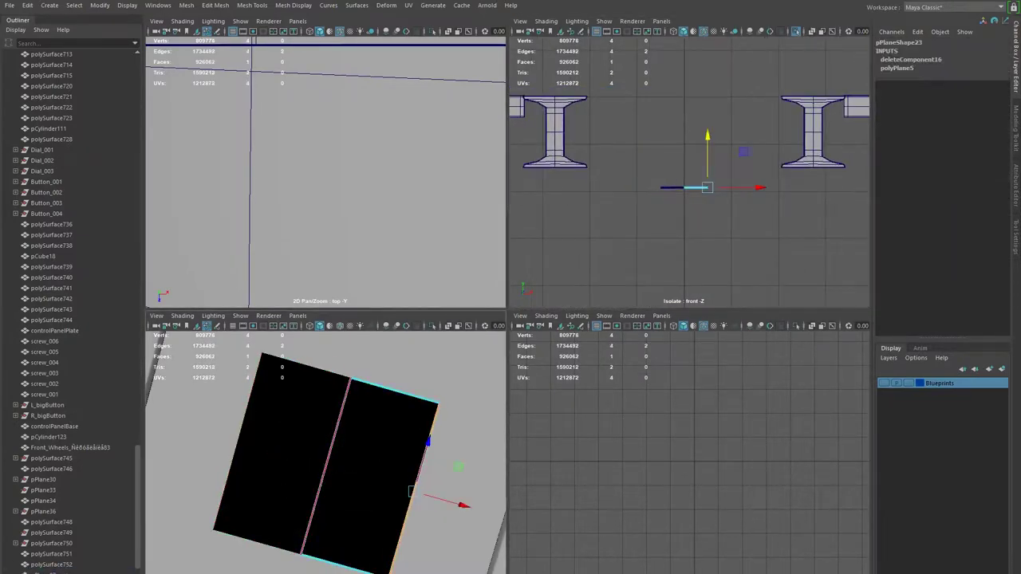
left_click_drag(740, 173, 760, 173)
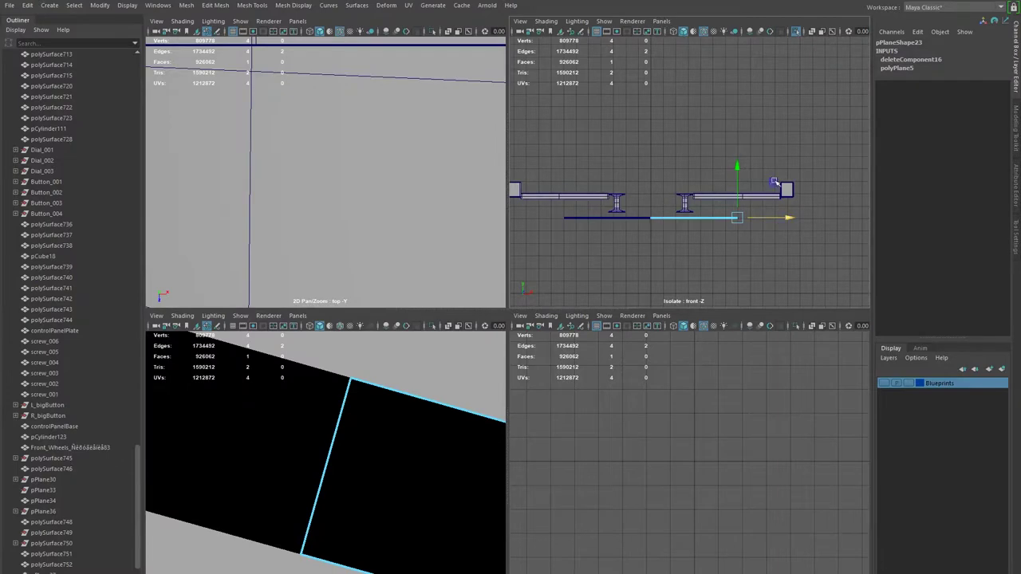
Compare with the train reference photos and look up at the underside in perspective.
key("alt+Tab")
key("alt+Tab")
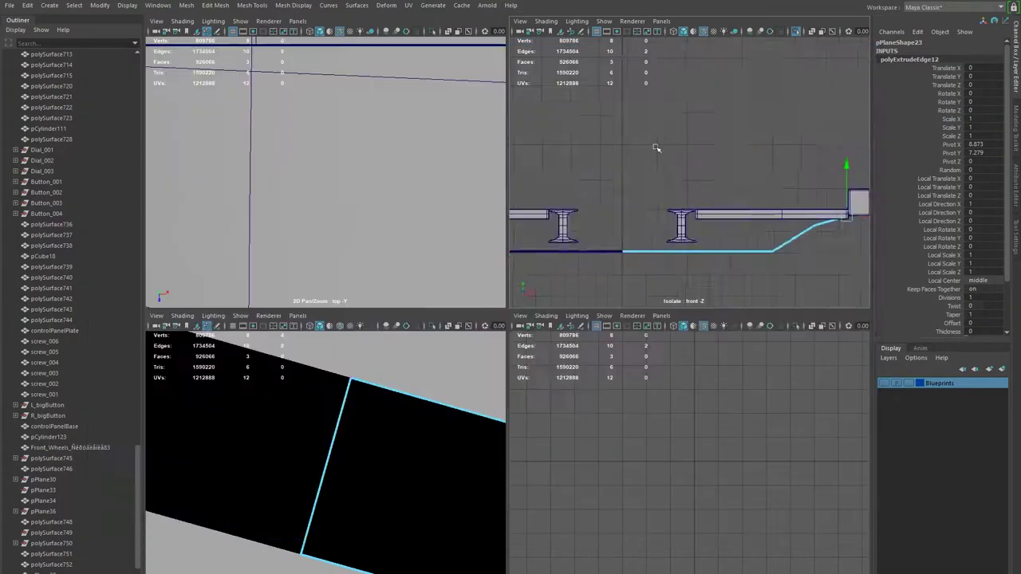
key("space")
left_click_drag(479, 299, 435, 381, "alt")
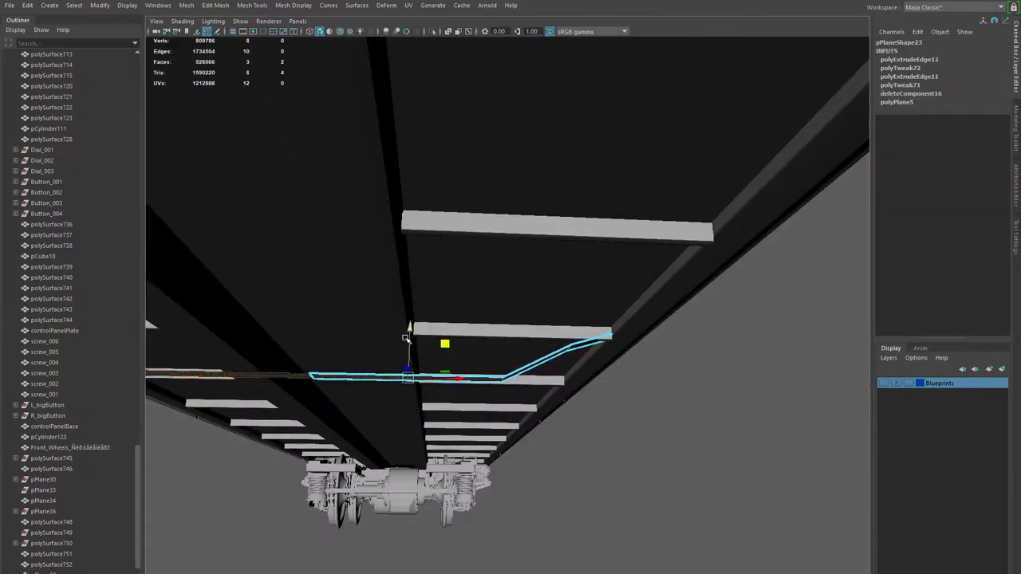
Extrude the strip's faces outward to give it thickness.
left_click_drag(328, 363, 568, 439, "alt")
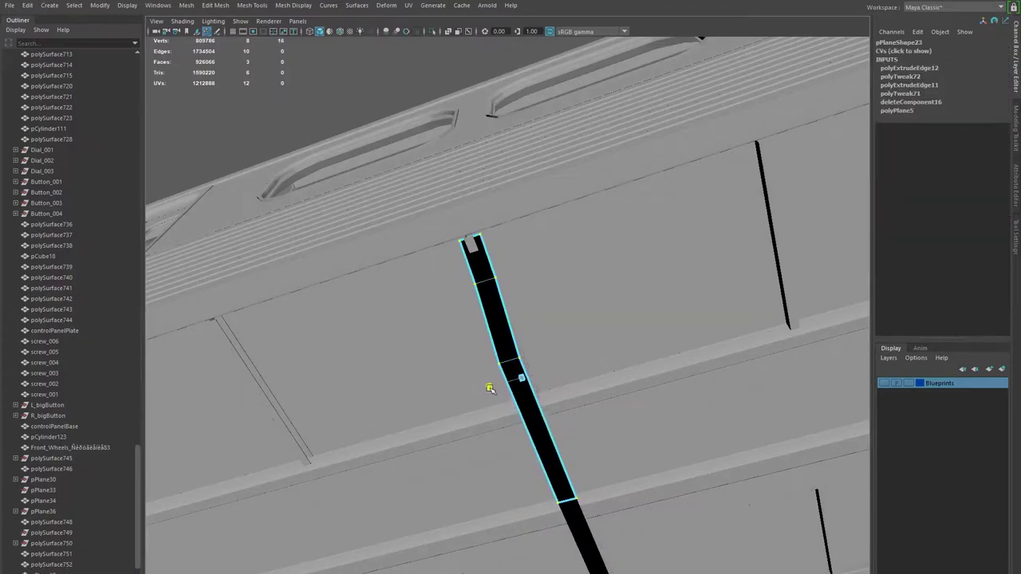
mouse_move(535, 433)
left_mouse_down("alt")
mouse_move(296, 369)
mouse_move(558, 369)
mouse_move(474, 383)
mouse_move(558, 415)
mouse_move(518, 431)
mouse_move(629, 456)
left_mouse_up("alt")
key("ctrl+e")
key("ctrl+e")
mouse_move(620, 422)
left_mouse_down("alt")
mouse_move(645, 392)
mouse_move(588, 412)
mouse_move(607, 399)
mouse_move(566, 330)
mouse_move(486, 399)
mouse_move(454, 519)
mouse_move(483, 490)
left_mouse_up("alt")
Isolate the strip mesh and bevel its corner edges.
left_click(597, 440)
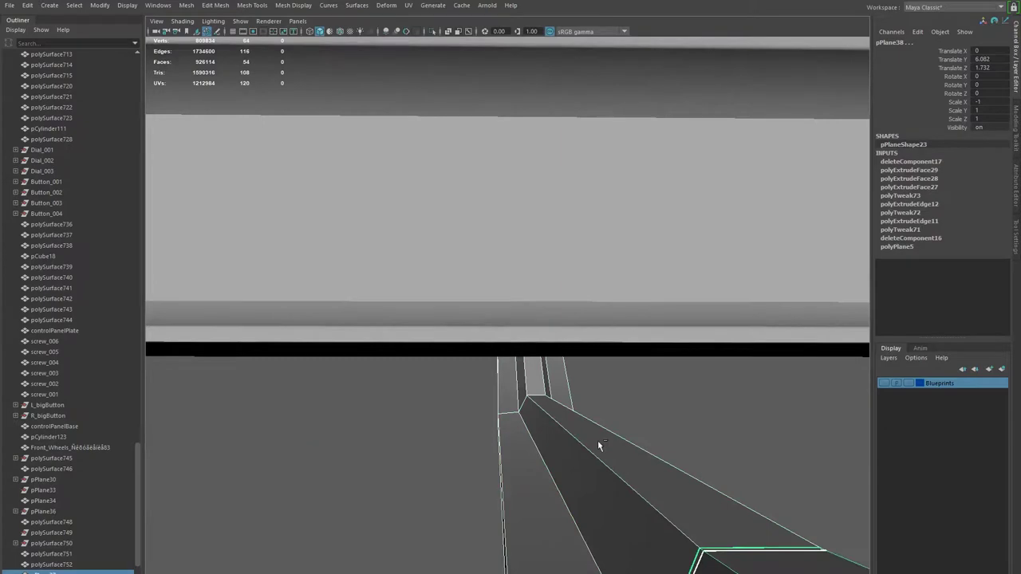
key("ctrl+1")
mouse_move(576, 381)
left_mouse_down("alt")
mouse_move(541, 347)
mouse_move(542, 482)
mouse_move(608, 506)
mouse_move(443, 487)
left_mouse_up("alt")
key("F9")
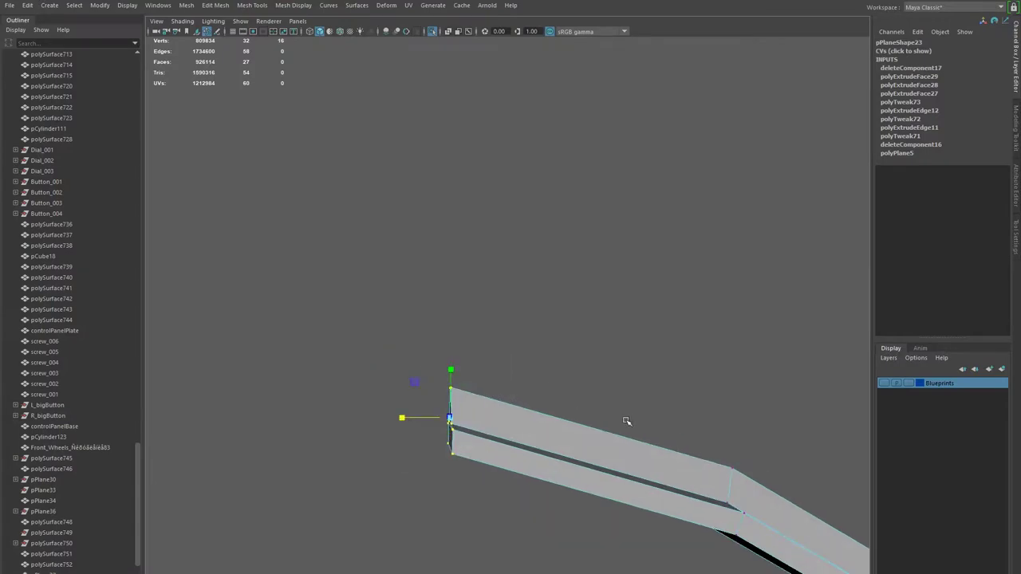
mouse_move(626, 421)
left_mouse_down("alt")
mouse_move(406, 410)
mouse_move(540, 466)
left_mouse_up("alt")
key("ctrl+b")
mouse_move(637, 456)
left_mouse_down("alt")
mouse_move(574, 431)
mouse_move(518, 447)
left_mouse_up("alt")
mouse_move(824, 468)
left_mouse_down("alt")
mouse_move(353, 200)
mouse_move(373, 186)
left_mouse_up("alt")
Bevel the bracket's face loop and insert an edge loop across it.
key("F11")
double_click(353, 200)
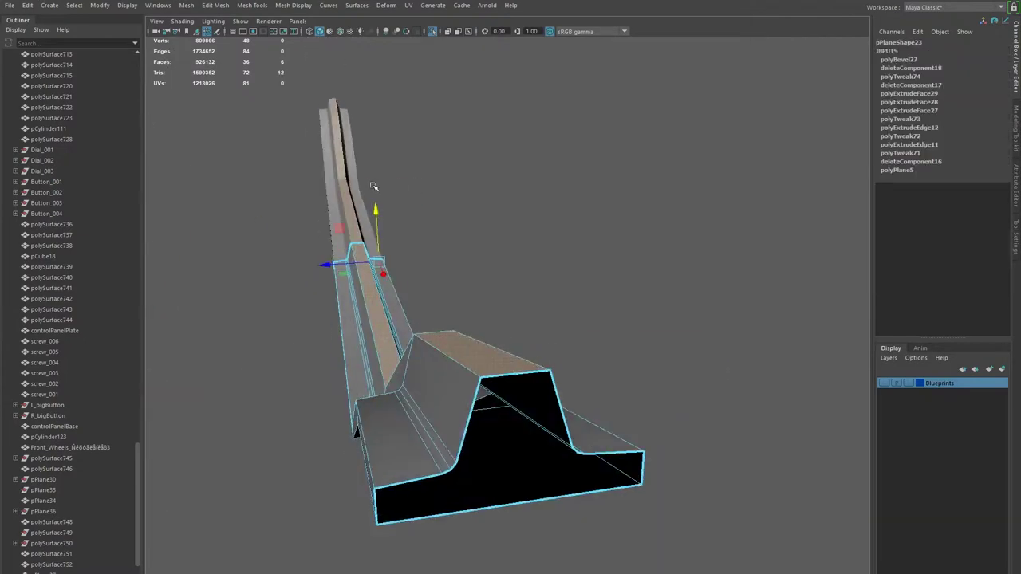
mouse_move(389, 274)
left_mouse_down("alt")
mouse_move(447, 311)
mouse_move(503, 386)
mouse_move(577, 417)
mouse_move(520, 396)
left_mouse_up("alt")
key("ctrl+b")
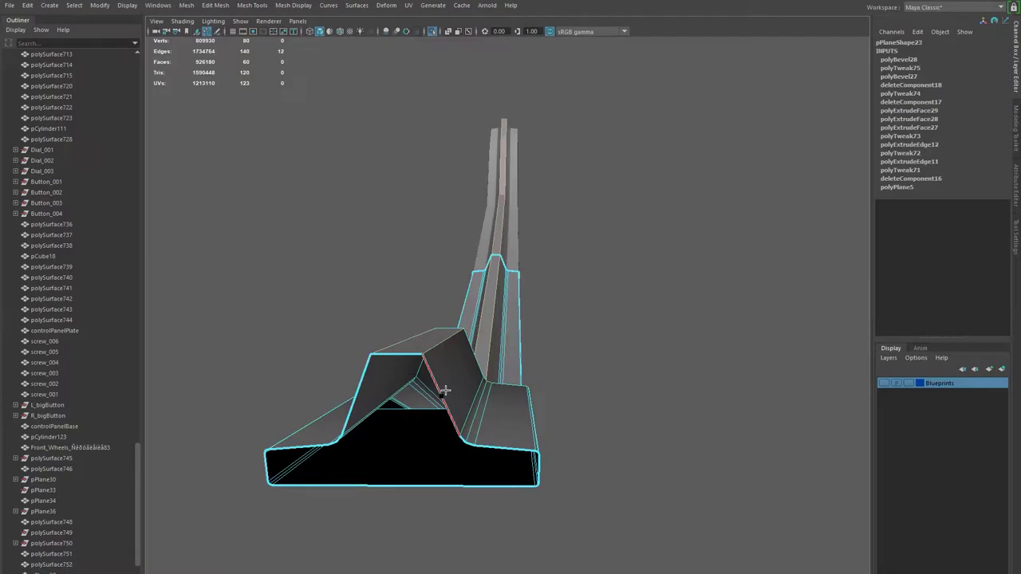
left_click(451, 408, "ctrl")
mouse_move(451, 409)
left_mouse_down("alt")
mouse_move(415, 343)
mouse_move(467, 378)
left_mouse_up("alt")
Apply two more bevels to the bracket's corner edges.
left_click_drag(469, 431, 469, 409, "alt")
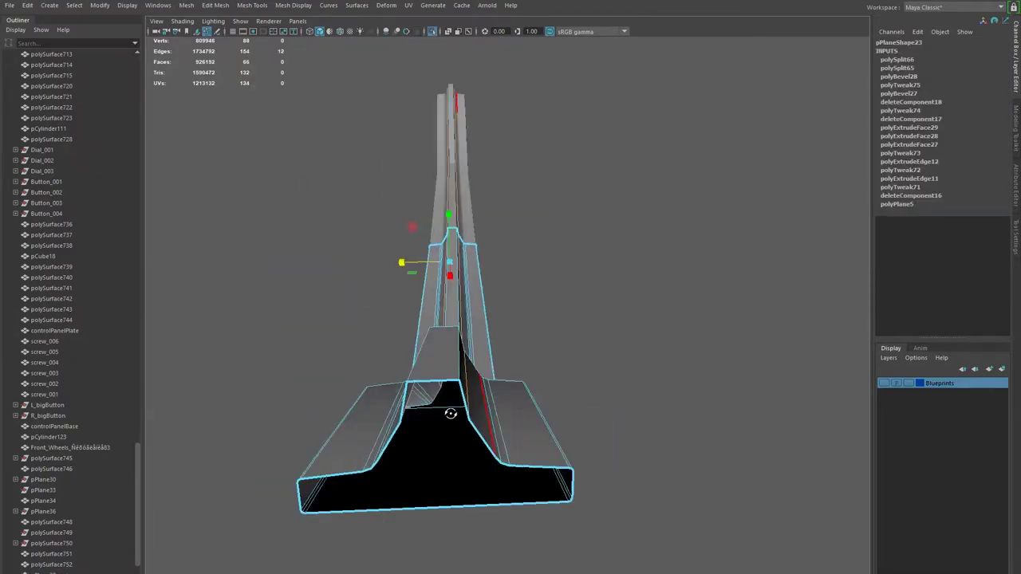
left_click_drag(401, 279, 441, 334, "alt")
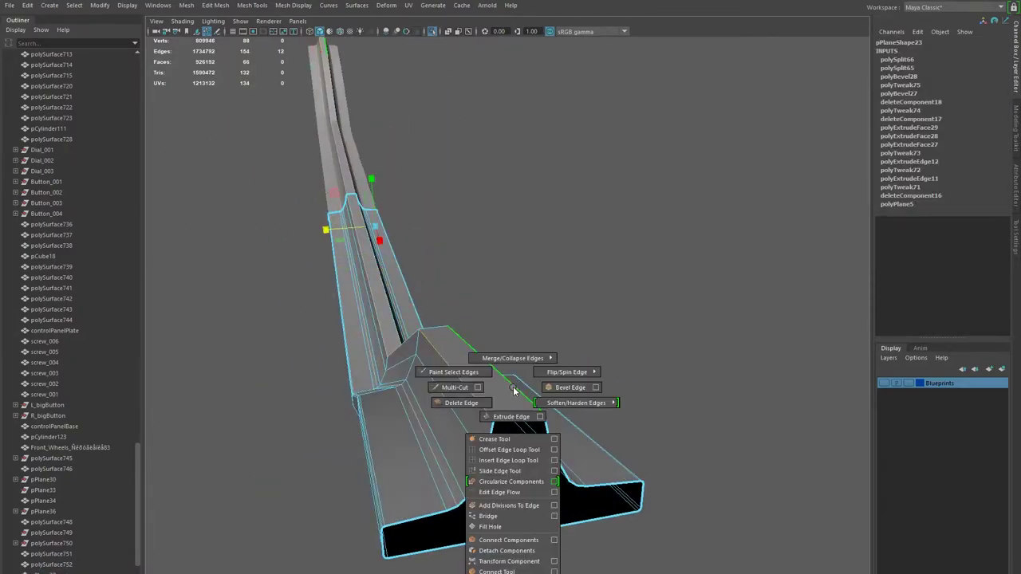
key("ctrl+b")
mouse_move(701, 437)
left_mouse_down("alt")
mouse_move(390, 433)
mouse_move(585, 448)
mouse_move(694, 435)
mouse_move(479, 237)
left_mouse_up("alt")
key("ctrl+b")
mouse_move(480, 238)
right_mouse_down("alt")
mouse_move(598, 389)
mouse_move(672, 429)
right_mouse_up("alt")
Reselect the bracket and check how its upper end meets the train car's underside.
left_click(416, 319)
mouse_move(672, 429)
left_mouse_down("alt")
mouse_move(415, 319)
mouse_move(463, 278)
left_mouse_up("alt")
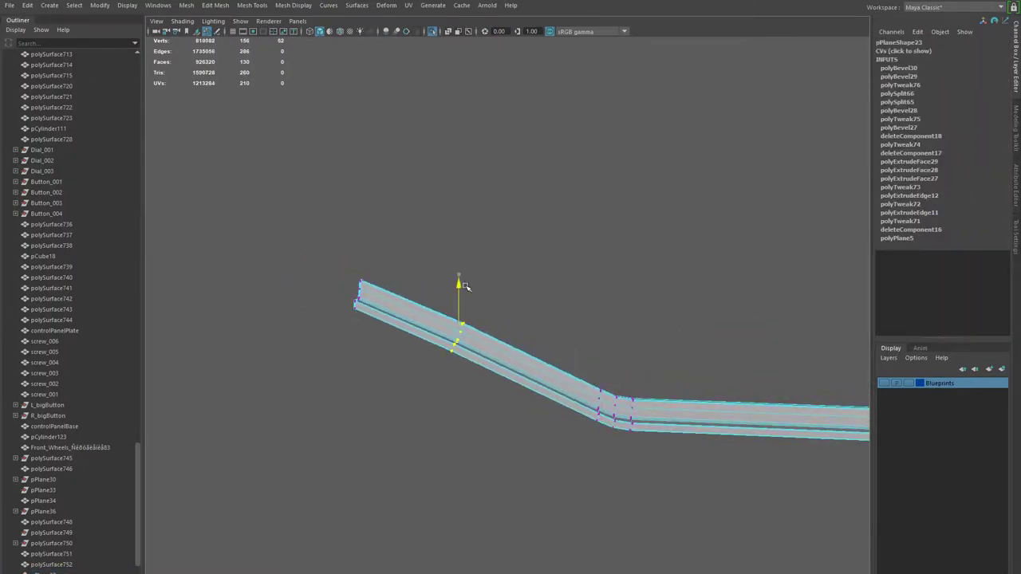
left_click_drag(532, 377, 577, 442, "alt")
left_click(597, 439)
right_click_drag(598, 440, 486, 421, "alt")
left_click_drag(485, 422, 474, 327, "alt")
right_click_drag(474, 327, 421, 363, "alt")
mouse_move(757, 411)
left_mouse_down("alt")
mouse_move(679, 361)
mouse_move(511, 400)
left_mouse_up("alt")
left_click_drag(342, 394, 467, 547, "ctrl+alt")
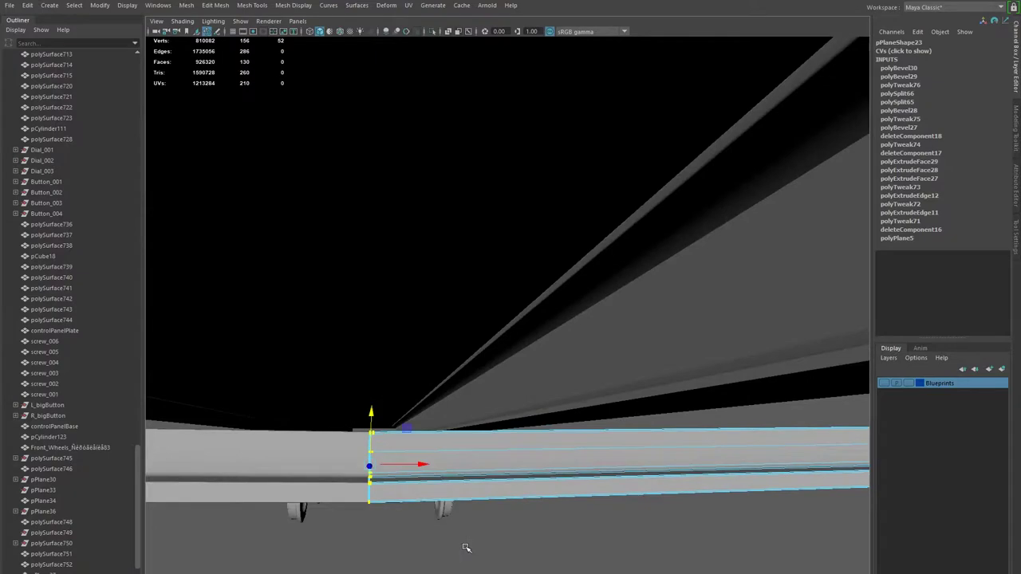
key("F8")
left_click_drag(613, 433, 550, 458, "alt")
mouse_move(477, 327)
left_mouse_down("alt")
mouse_move(253, 429)
mouse_move(439, 407)
mouse_move(614, 423)
left_mouse_up("alt")
Frame the whole train car and select the pPlane39 bracket strip along its side.
key("a")
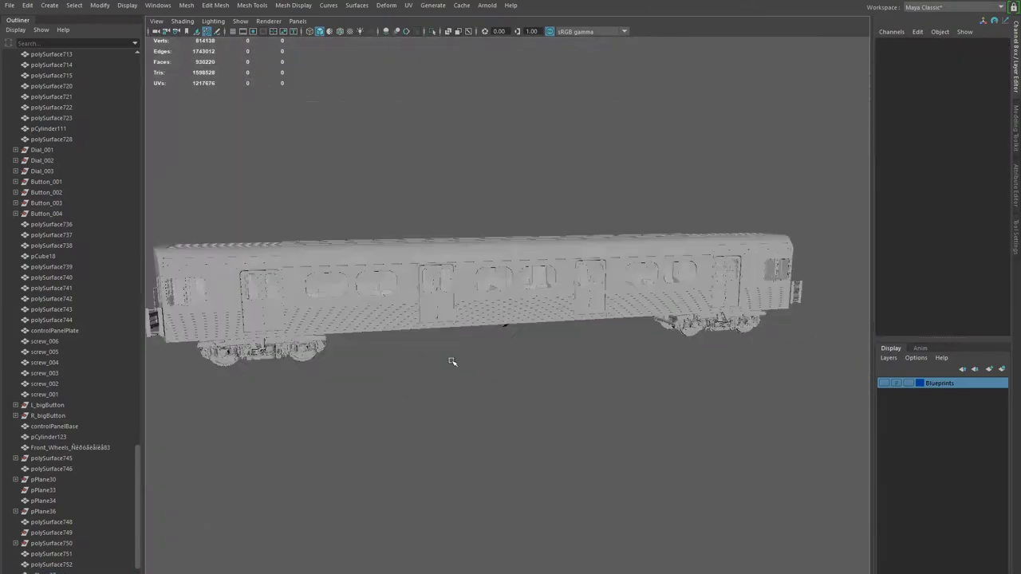
left_click(451, 360)
key("f")
left_click_drag(519, 467, 481, 542, "alt")
key("F9")
right_click(574, 374, "shift")
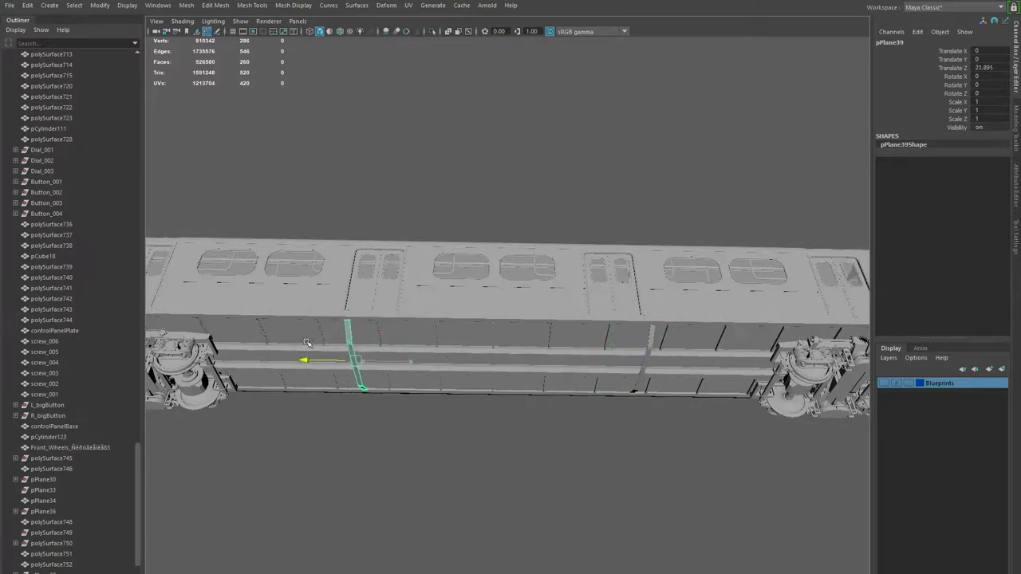
mouse_move(520, 281)
left_mouse_down("alt")
mouse_move(442, 396)
mouse_move(503, 390)
mouse_move(429, 494)
mouse_move(341, 501)
mouse_move(587, 481)
mouse_move(471, 447)
left_mouse_up("alt")
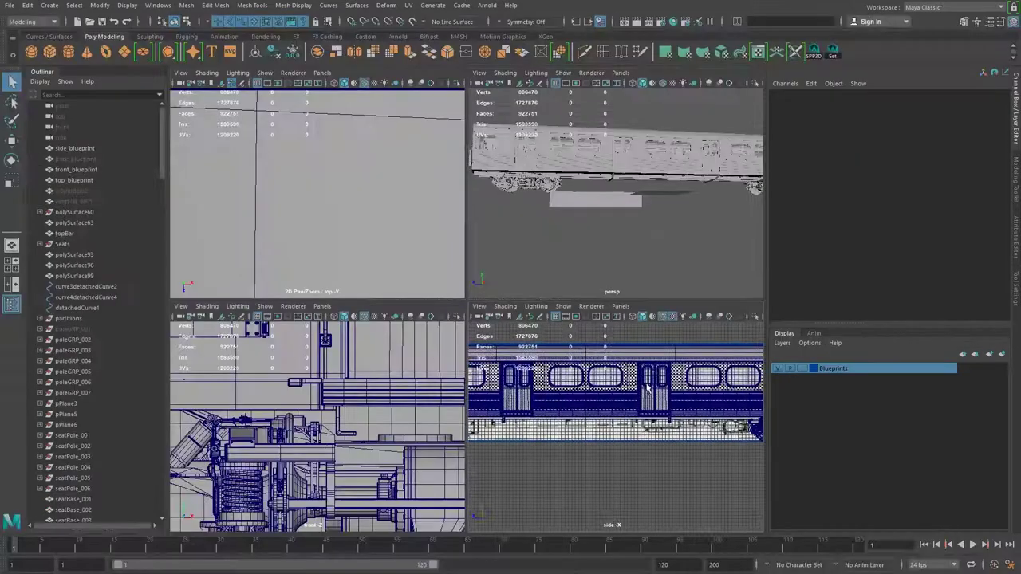
Isolate pCylinder124 and bevel its end edges with 4 segments.
key("space")
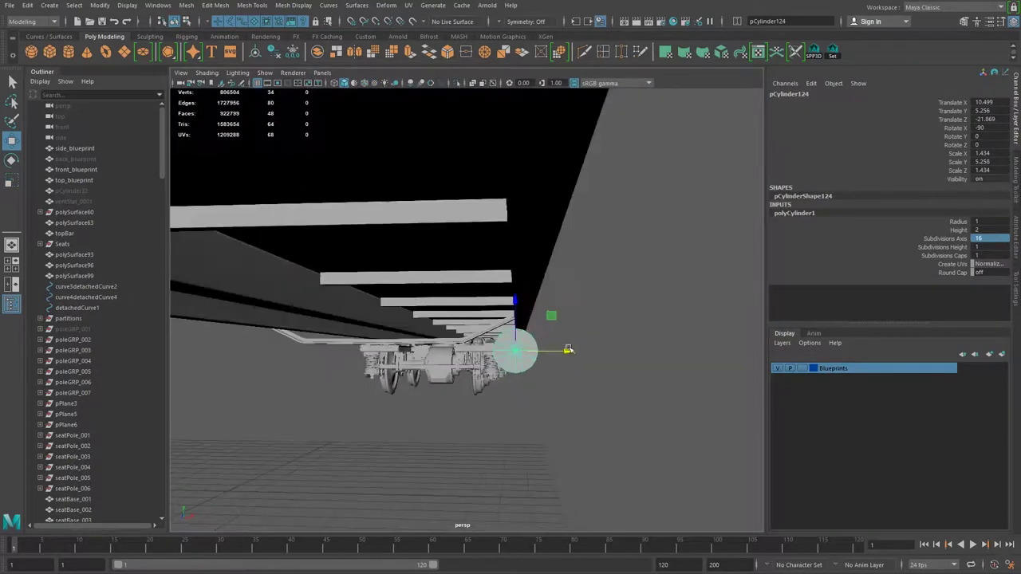
left_click_drag(618, 324, 558, 319, "alt")
key("f")
key("ctrl+1")
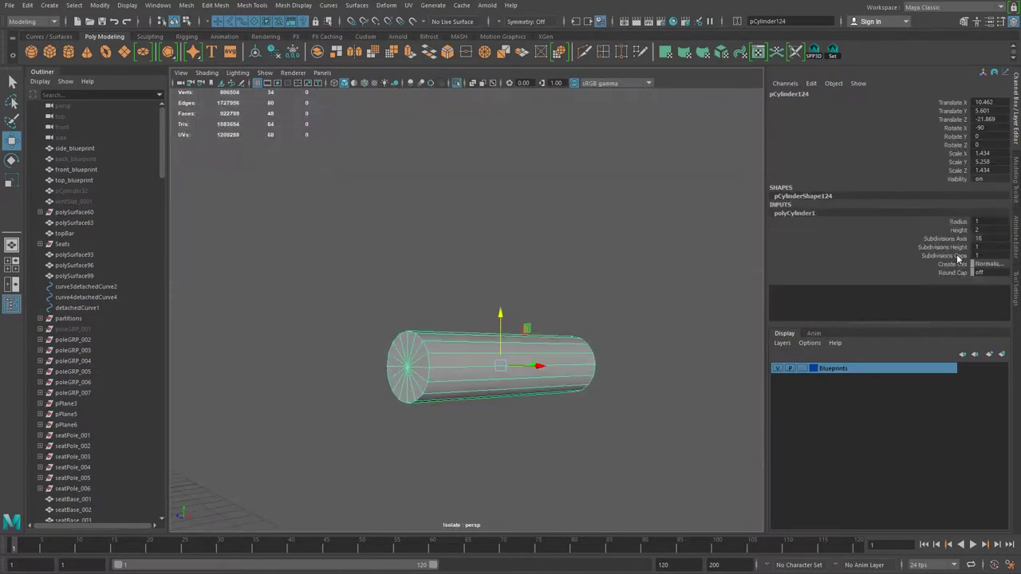
key("f")
key("ctrl+b")
left_click_drag(618, 398, 586, 379, "alt")
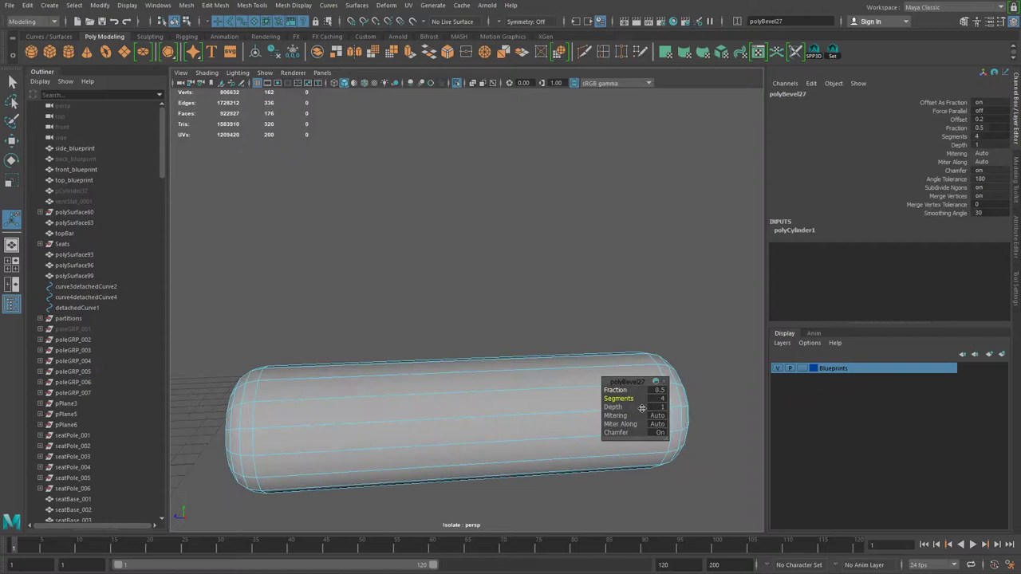
mouse_move(669, 397)
left_mouse_down("alt")
mouse_move(372, 266)
mouse_move(571, 343)
left_mouse_up("alt")
Delete the end-cap edges, add two more small bevels, and select two face loops for bands.
mouse_move(434, 364)
left_mouse_down("alt")
mouse_move(399, 353)
mouse_move(407, 353)
left_mouse_up("alt")
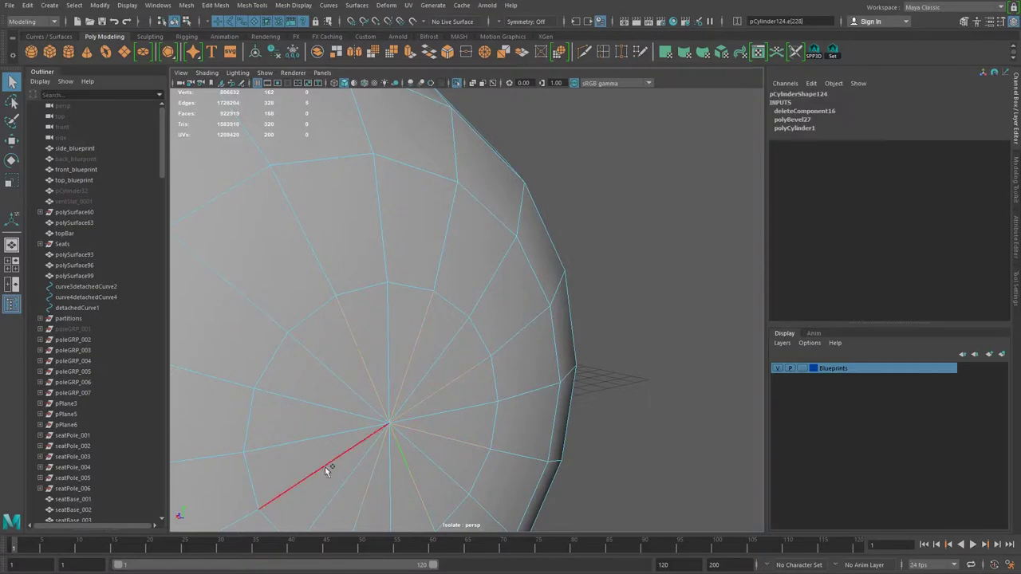
key("a")
key("ctrl+b")
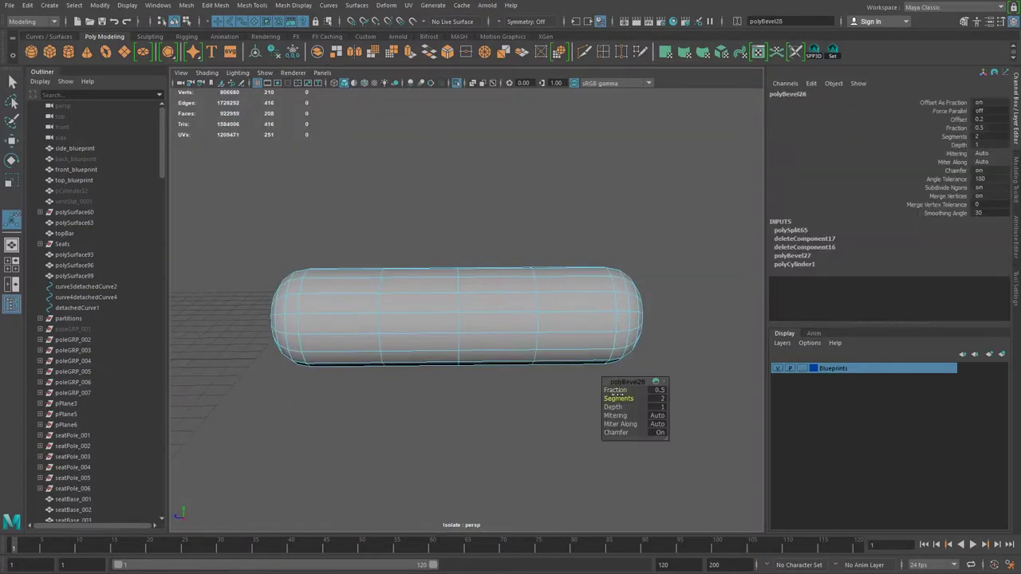
key("ctrl+b")
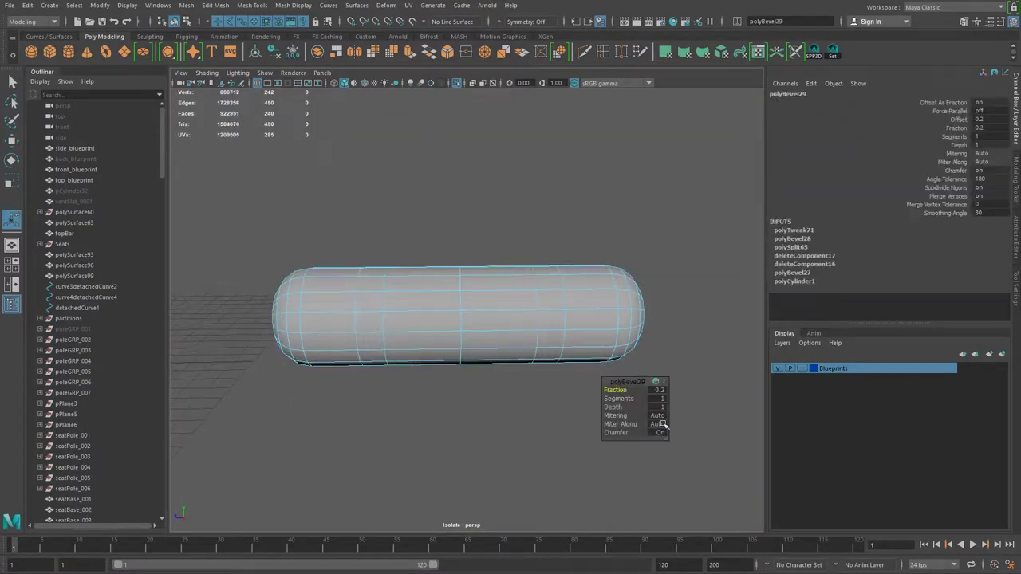
double_click(370, 305)
right_click_drag(581, 312, 582, 449, "shift")
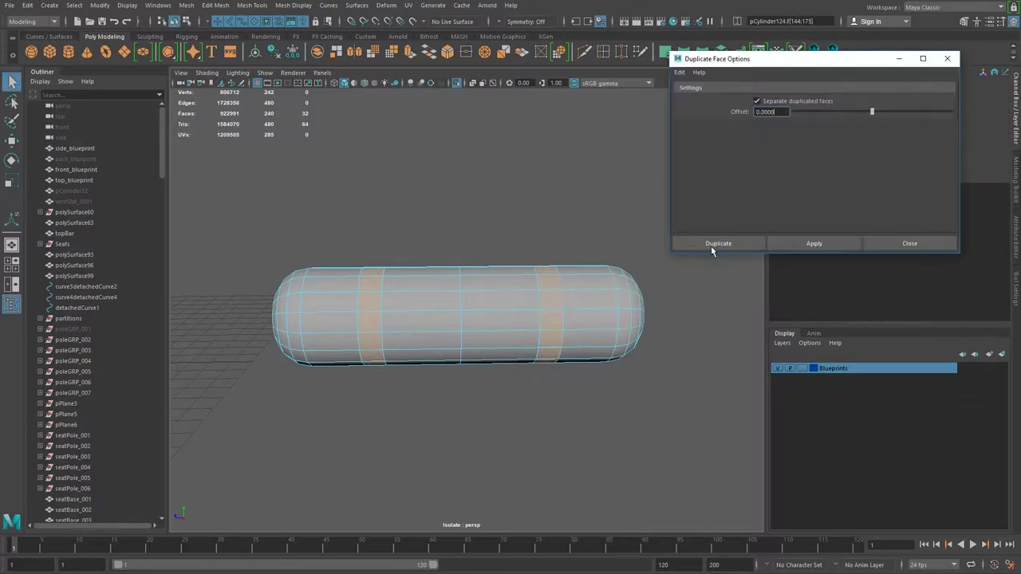
Duplicate the two face loops, extrude them thicker, and bridge the two bands together.
left_click(718, 242)
key("ctrl+e")
left_click_drag(644, 358, 382, 337, "alt")
right_click_drag(582, 228, 591, 471, "shift")
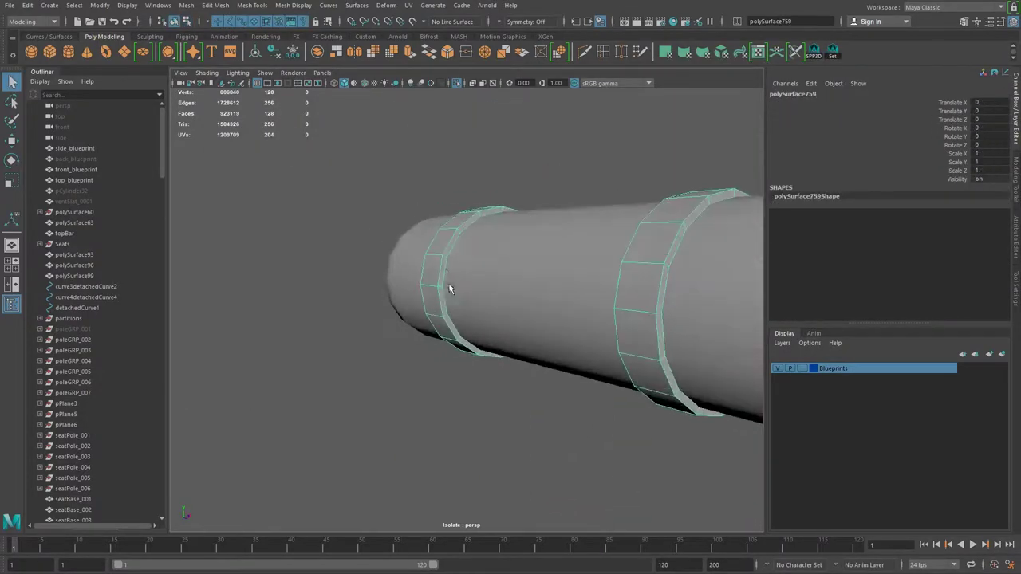
left_click_drag(591, 471, 524, 274, "alt")
right_click_drag(549, 245, 558, 446, "shift")
mouse_move(558, 447)
left_mouse_down("alt")
mouse_move(390, 339)
mouse_move(474, 335)
mouse_move(469, 291)
mouse_move(349, 317)
mouse_move(404, 305)
mouse_move(414, 354)
mouse_move(587, 316)
left_mouse_up("alt")
Select the ring mesh's edge loops and bevel them.
key("q")
key("F8")
key("F10")
scroll(431, 297, "up", 3)
scroll(535, 260, "up", 3)
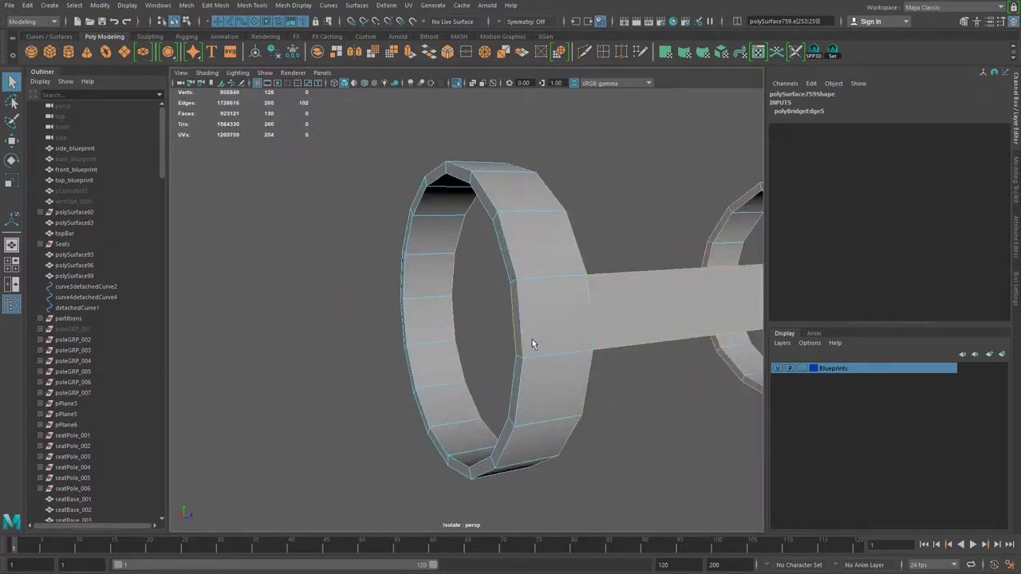
double_click(522, 397, "shift")
left_click_drag(522, 397, 644, 358, "alt")
key("ctrl+b")
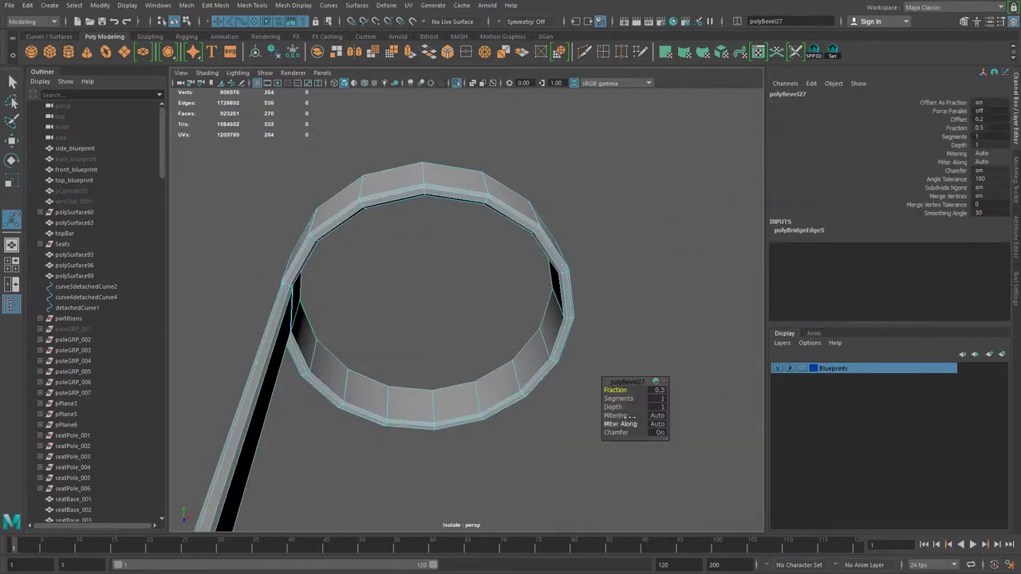
scroll(319, 335, "up", 5)
mouse_move(319, 335)
left_mouse_down("alt")
mouse_move(344, 299)
mouse_move(555, 193)
left_mouse_up("alt")
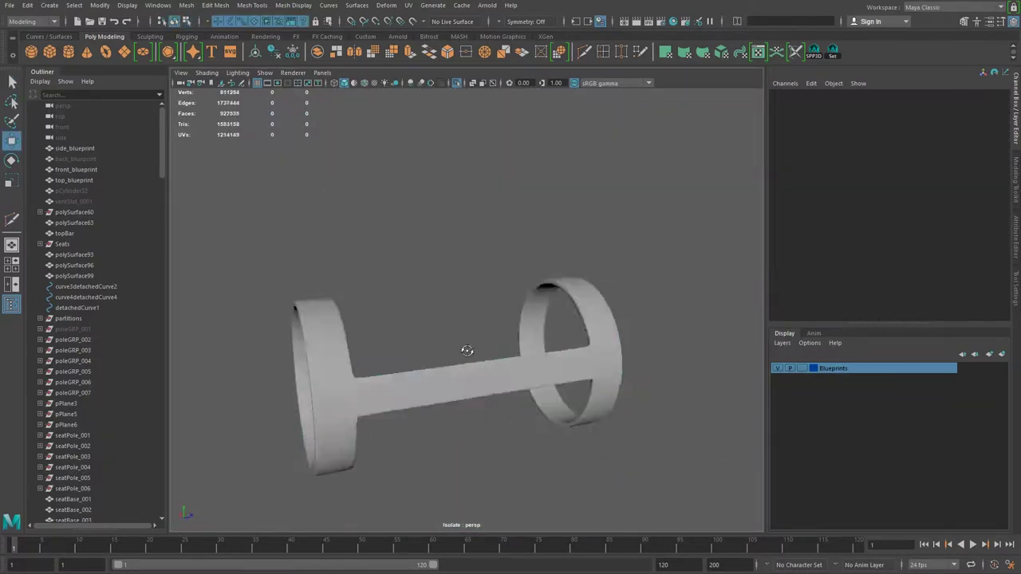
left_click_drag(539, 429, 386, 392, "alt")
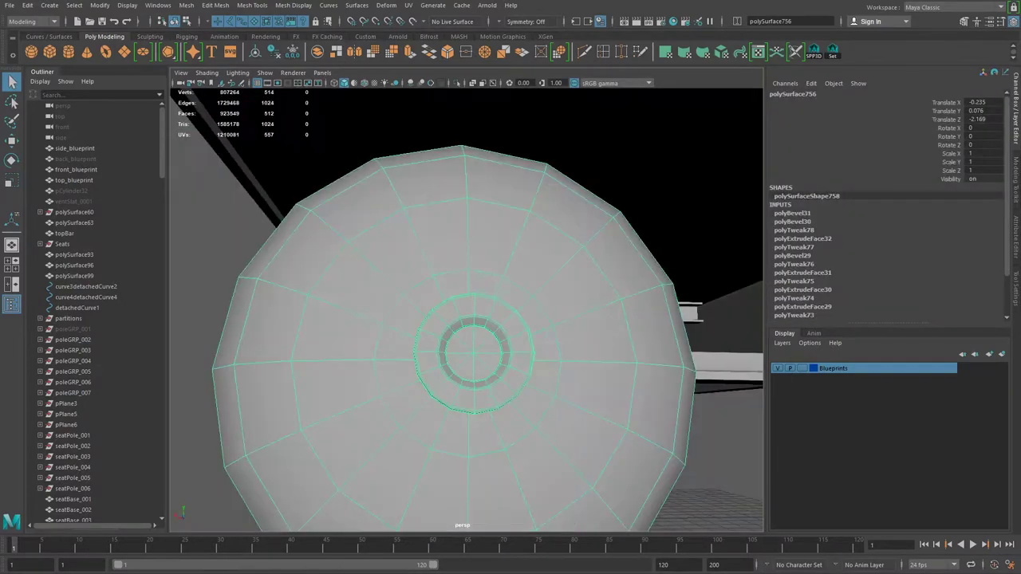
Return to the four-view layout to see the capsule tank beneath the train.
key("space")
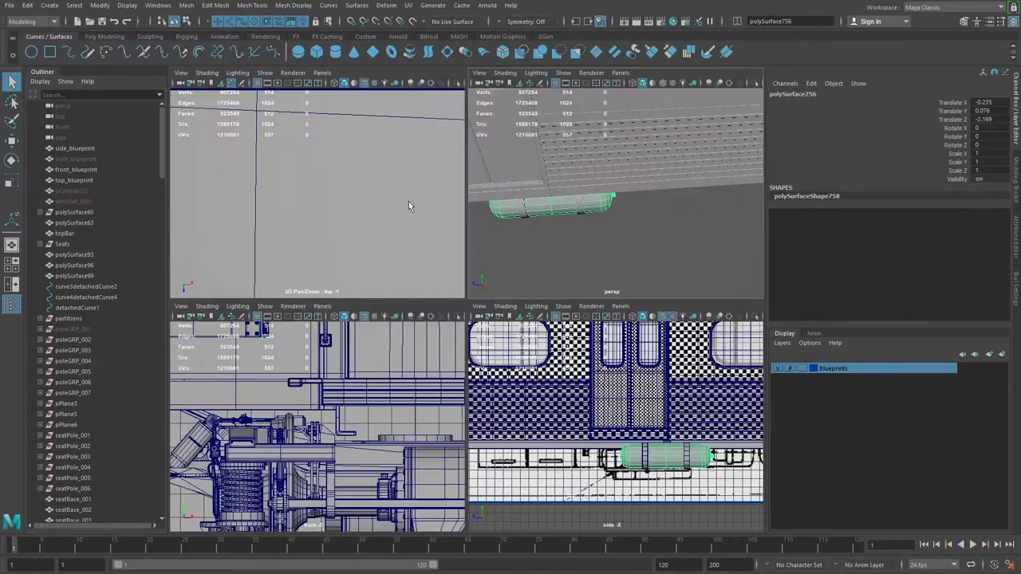
Undo the stray EP curve, then maximise the side view and zoom toward the blueprint's box outline.
key("space")
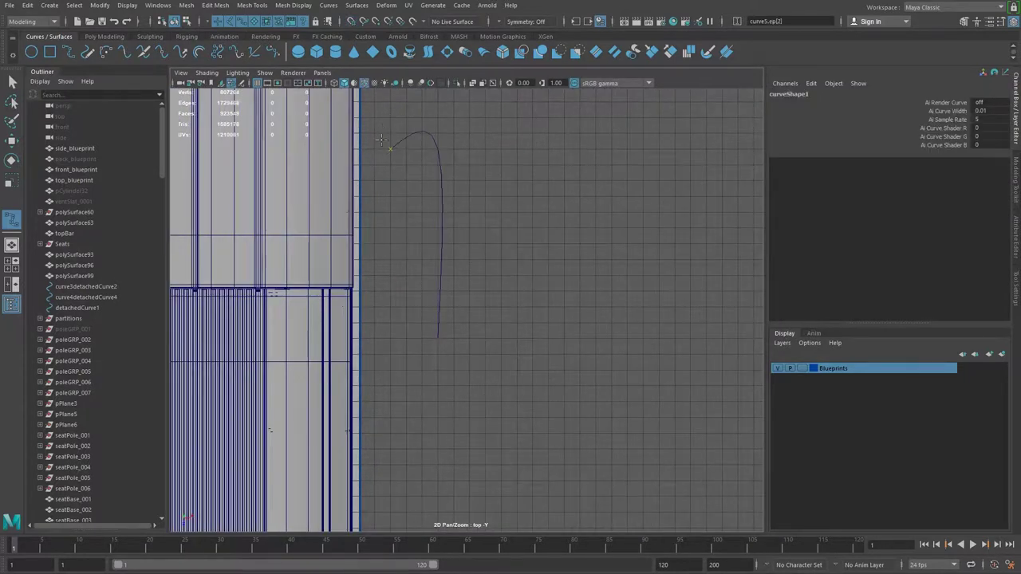
key("ctrl+z")
key("ctrl+z")
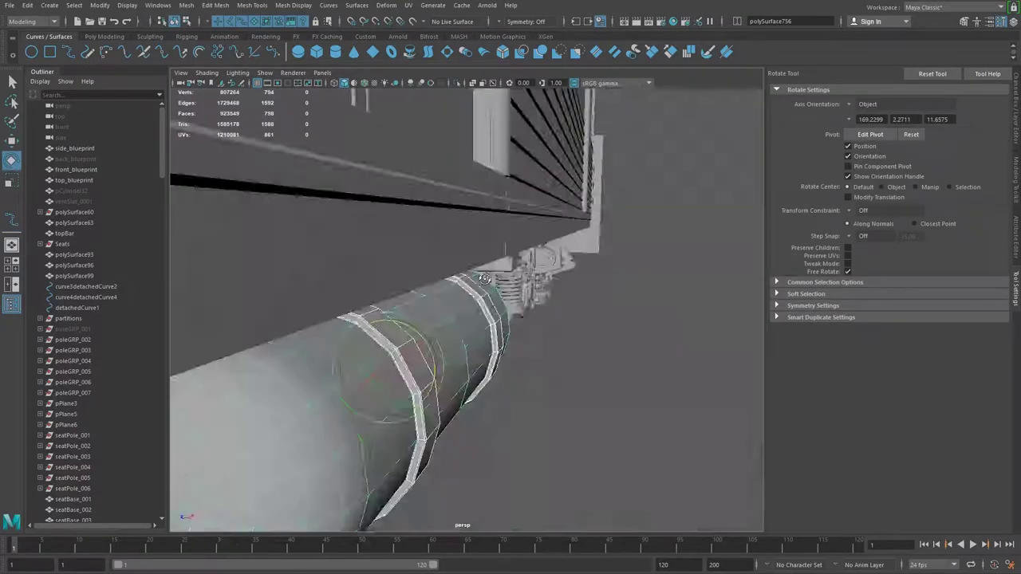
left_click(1017, 94)
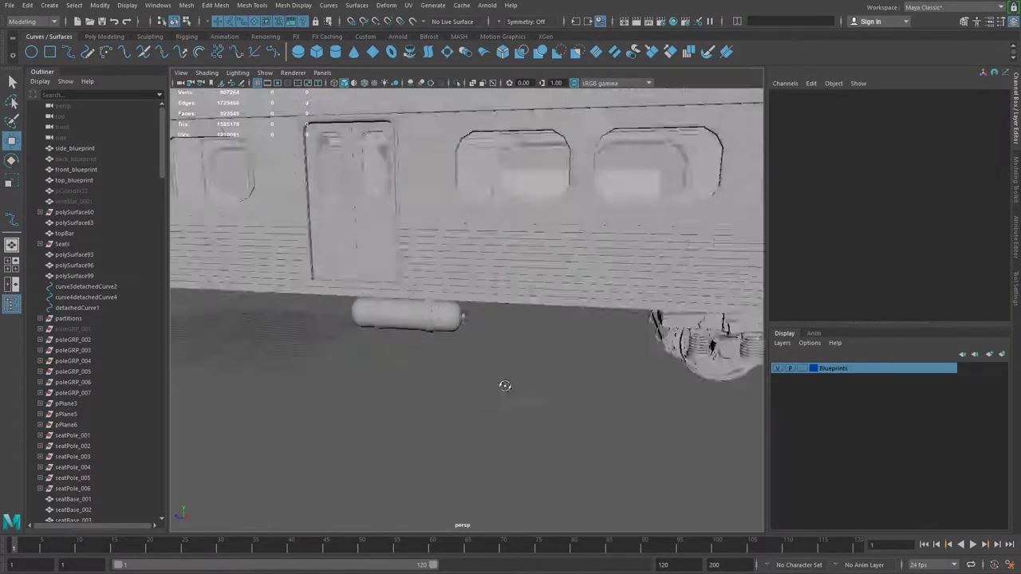
key("space")
left_click(636, 438)
key("space")
scroll(497, 351, "up", 5)
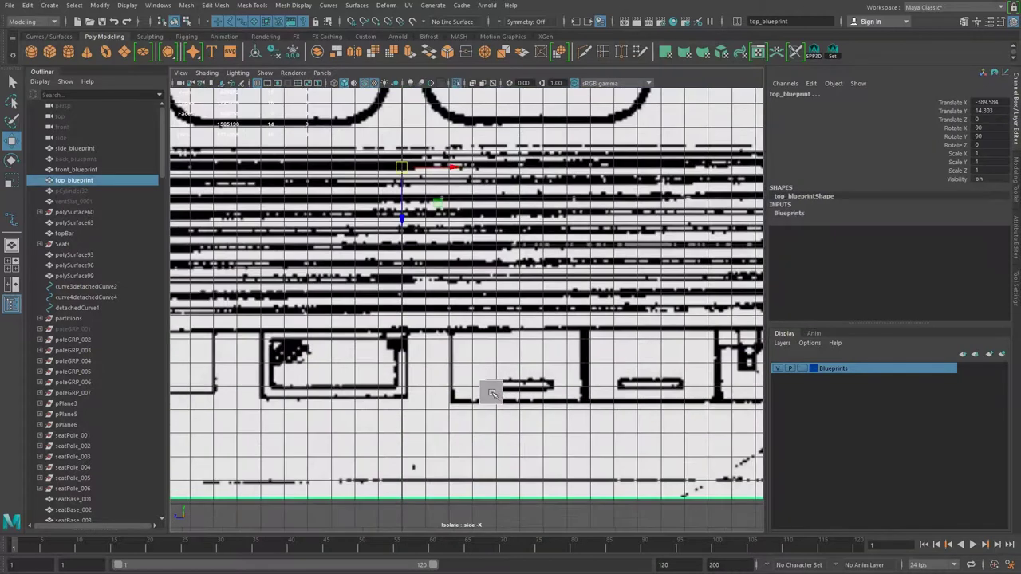
Move the cube's top vertices to line up with the blueprint's box outline.
scroll(517, 386, "up", 3)
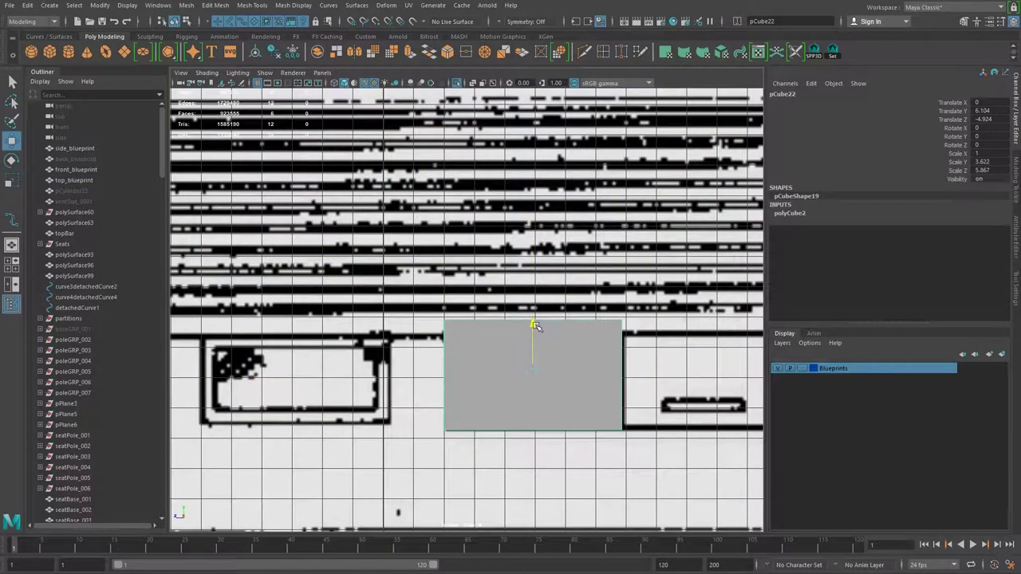
scroll(535, 326, "up", 2)
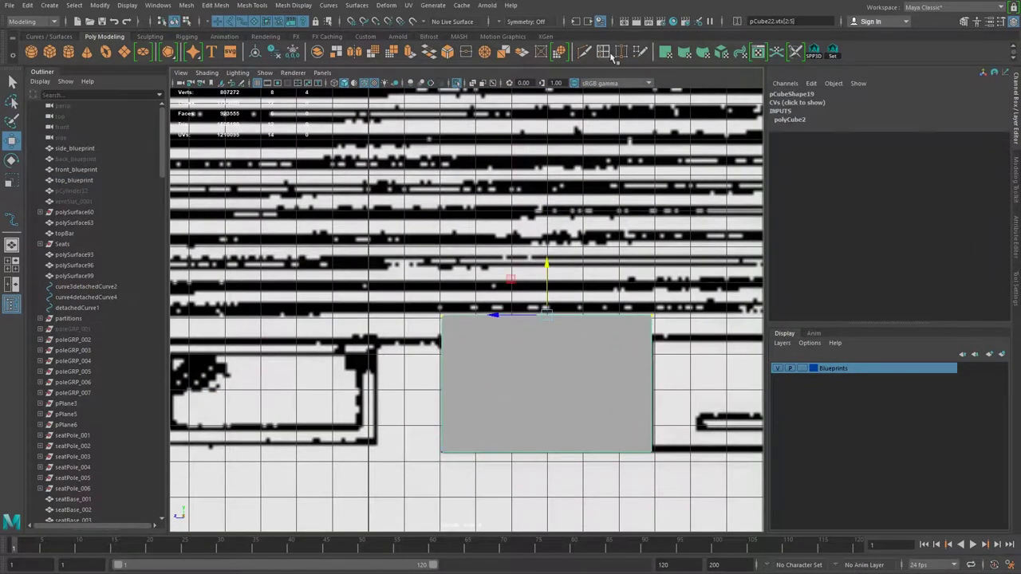
key("w")
mouse_move(648, 341)
left_mouse_down("alt")
mouse_move(535, 244)
mouse_move(553, 246)
mouse_move(497, 251)
mouse_move(463, 236)
mouse_move(449, 202)
left_mouse_up("alt")
key("f")
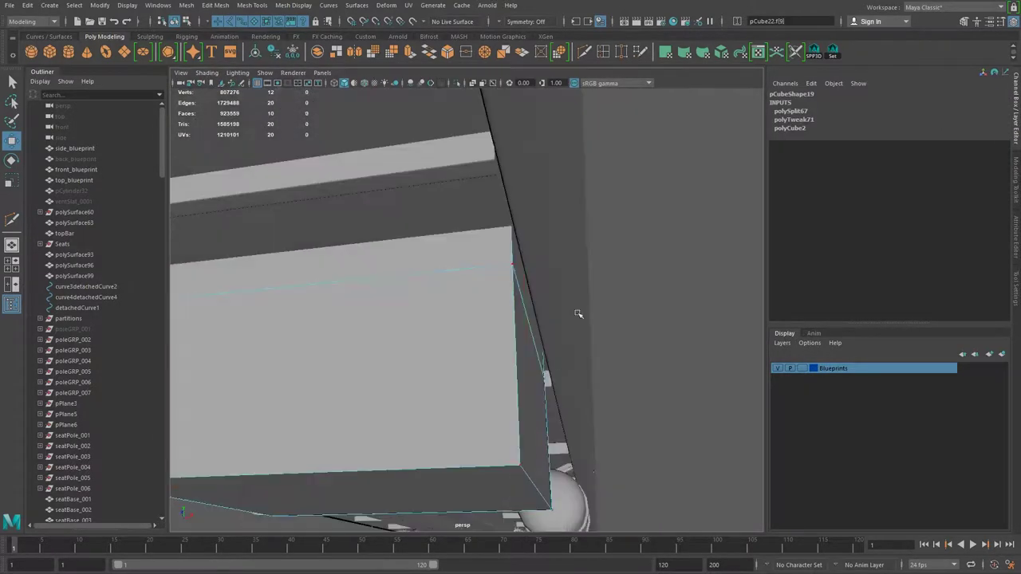
scroll(588, 386, "down", 3)
Isolate the cube in the perspective view and start a Multi-Cut edge loop near its top.
key("space")
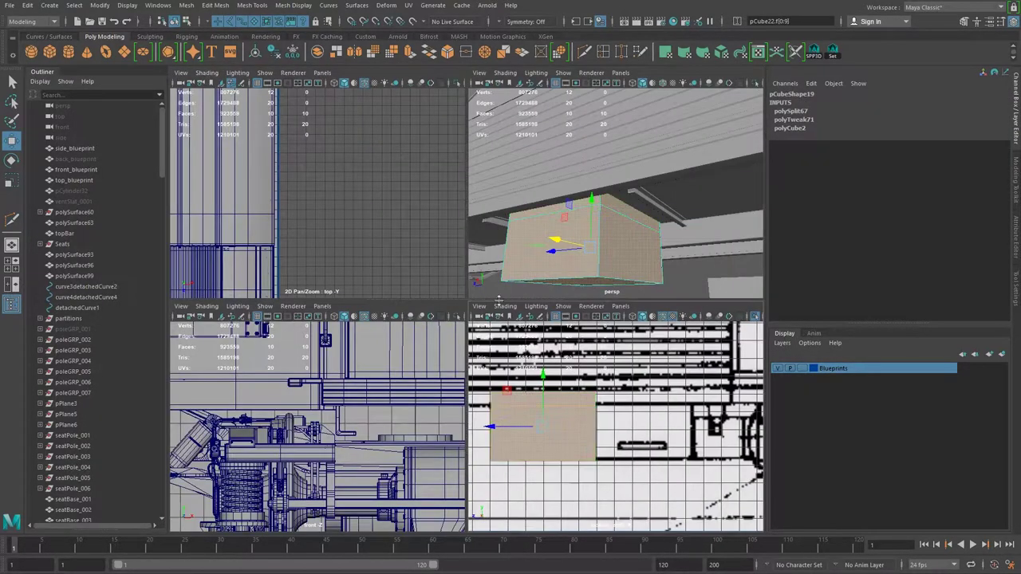
key("space")
key("ctrl+1")
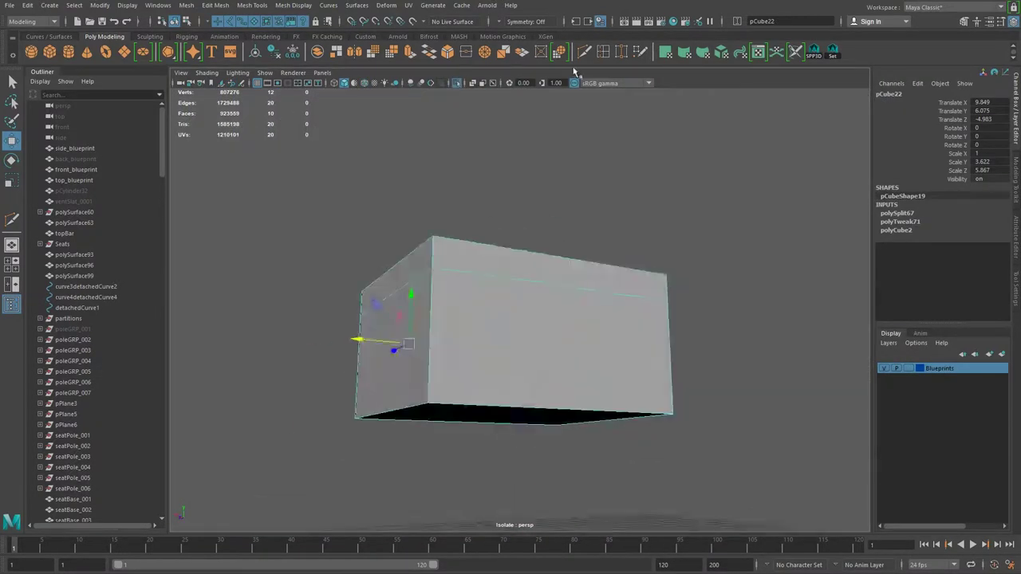
left_click(583, 52)
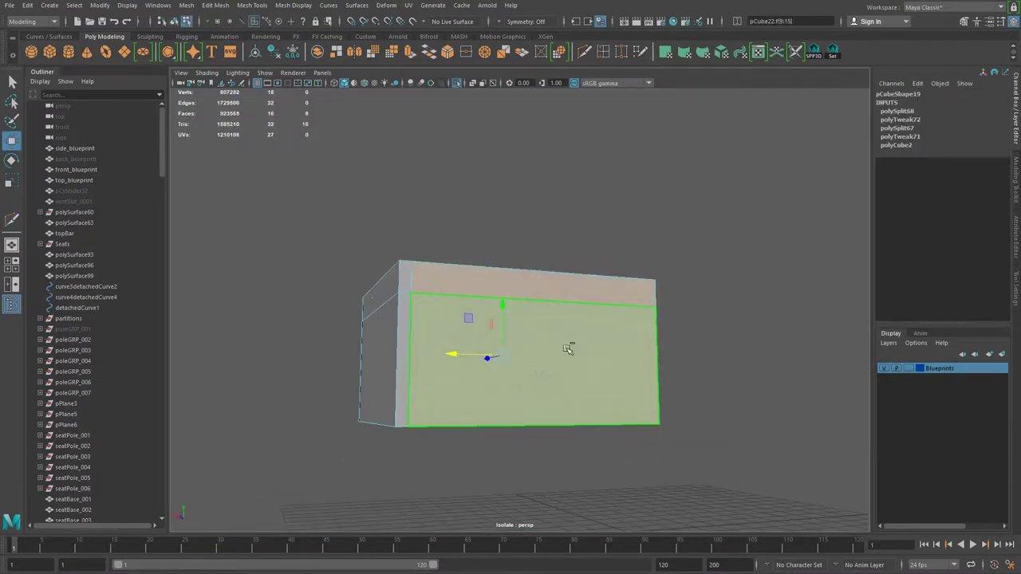
Extract the box's front faces into a separate panel object.
key("q")
left_click_drag(374, 355, 484, 474, "alt")
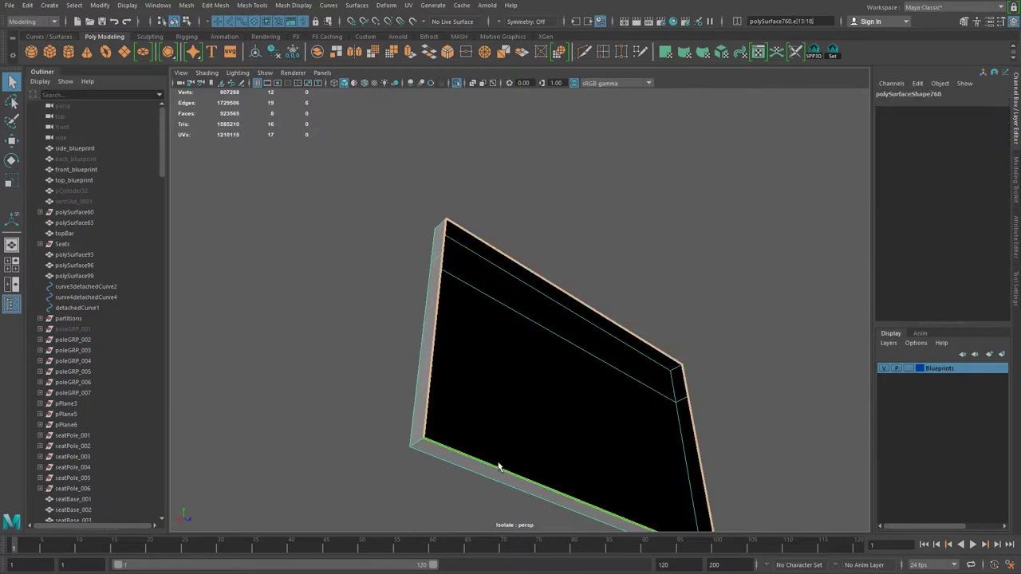
left_click_drag(448, 397, 505, 375, "alt")
key("r")
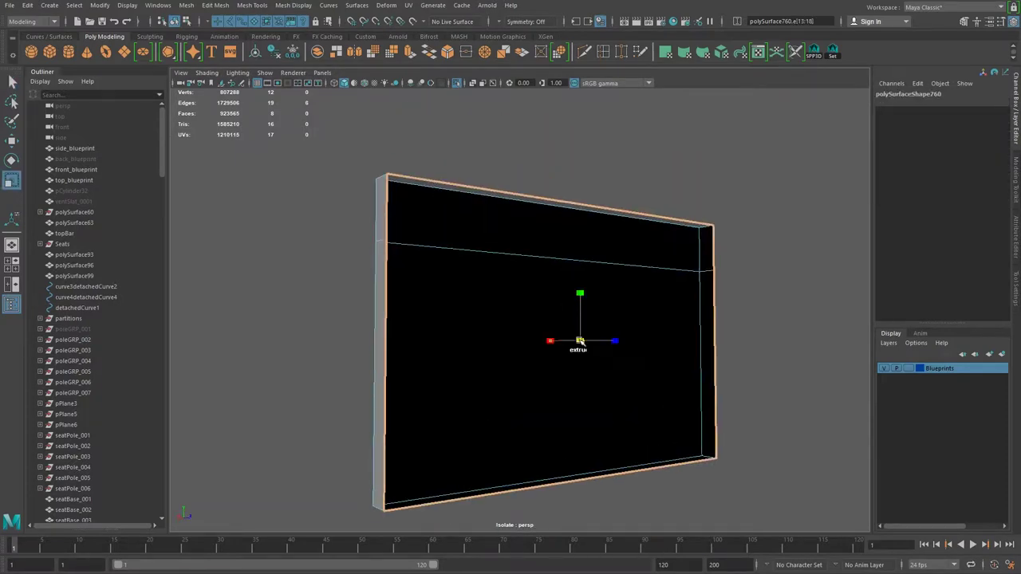
key("F8")
mouse_move(597, 322)
left_mouse_down("alt")
mouse_move(505, 270)
mouse_move(540, 258)
left_mouse_up("alt")
right_click_drag(540, 258, 544, 444, "shift")
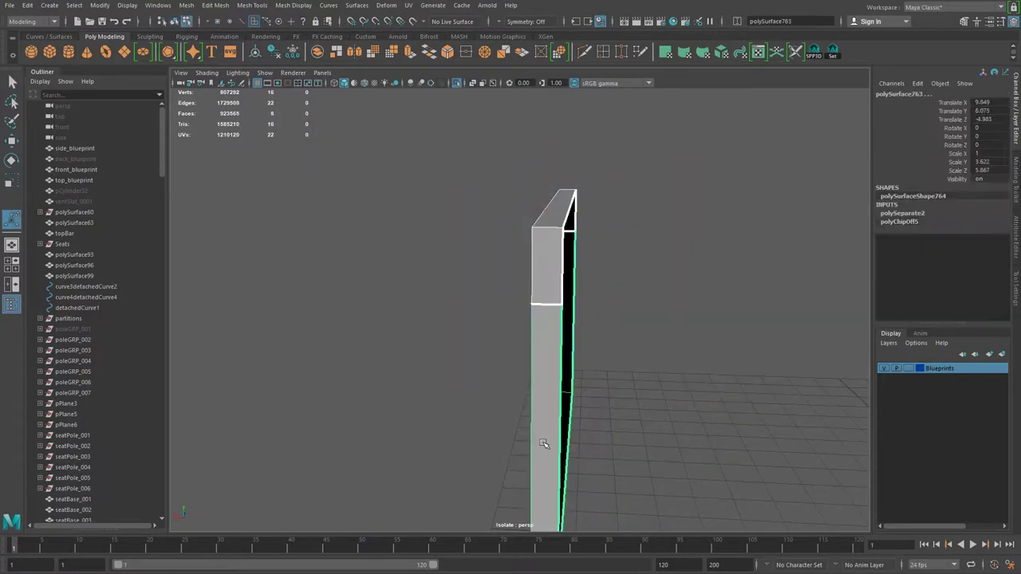
key("F8")
Bevel the panel's outer edges.
mouse_move(648, 382)
left_mouse_down("alt")
mouse_move(486, 313)
mouse_move(627, 221)
mouse_move(805, 236)
mouse_move(436, 317)
mouse_move(430, 456)
left_mouse_up("alt")
mouse_move(552, 371)
left_mouse_down("alt")
mouse_move(524, 246)
mouse_move(604, 308)
left_mouse_up("alt")
right_click_drag(604, 308, 688, 322, "shift")
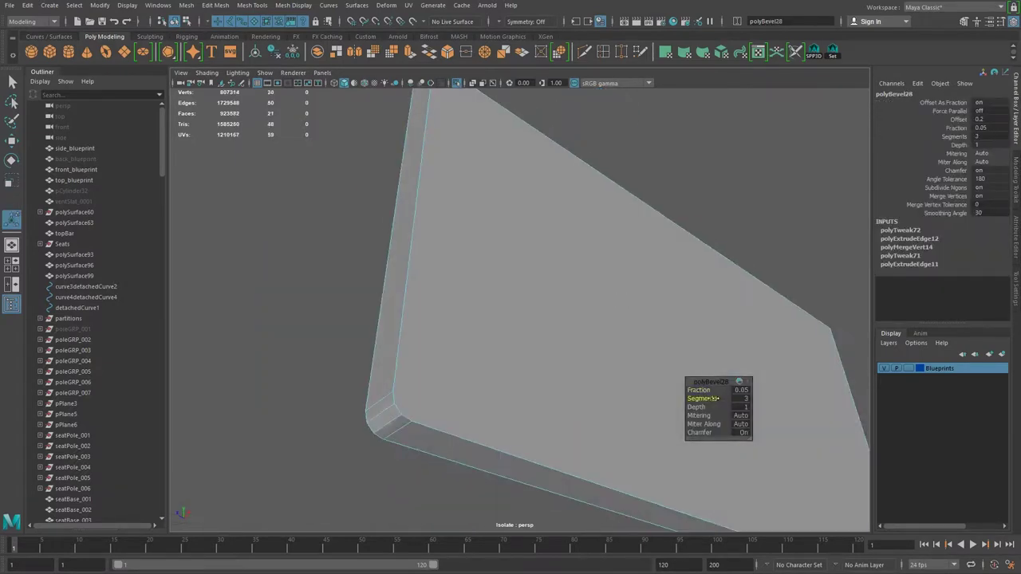
right_click_drag(565, 396, 558, 428, "shift")
Multi-Cut a supporting edge loop across the top of the panel.
mouse_move(558, 429)
left_mouse_down("alt")
mouse_move(606, 399)
mouse_move(735, 453)
left_mouse_up("alt")
left_click(736, 453)
right_click_drag(736, 453, 668, 380, "alt")
mouse_move(667, 380)
left_mouse_down("alt")
mouse_move(734, 410)
mouse_move(649, 241)
mouse_move(456, 372)
left_mouse_up("alt")
key("f")
left_click_drag(759, 335, 522, 366, "alt")
left_click_drag(494, 413, 581, 452, "alt")
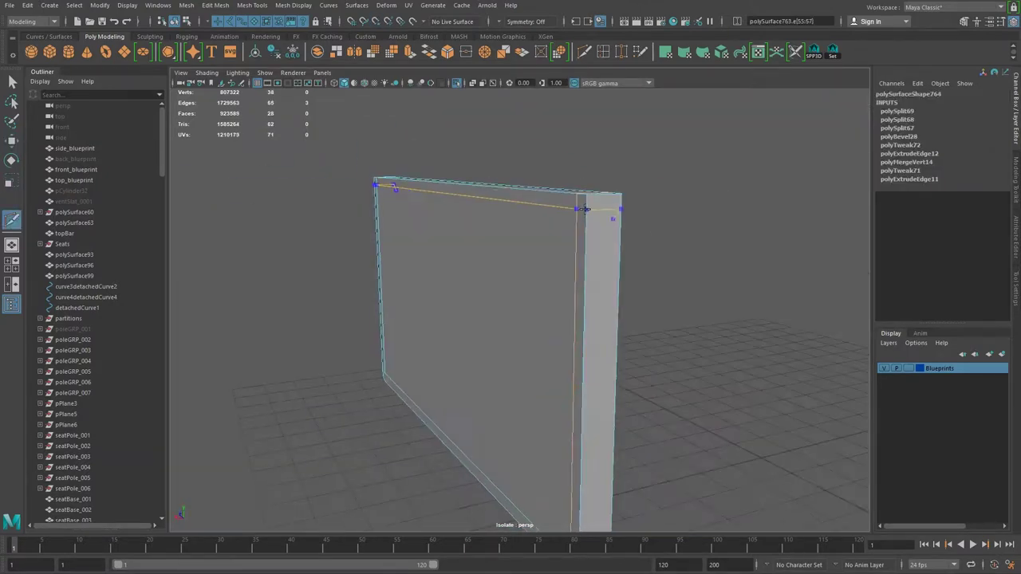
left_click(585, 209)
mouse_move(585, 209)
left_mouse_down("alt")
mouse_move(531, 221)
mouse_move(492, 295)
mouse_move(333, 207)
mouse_move(598, 234)
left_mouse_up("alt")
key("w")
scroll(515, 392, "up", 3)
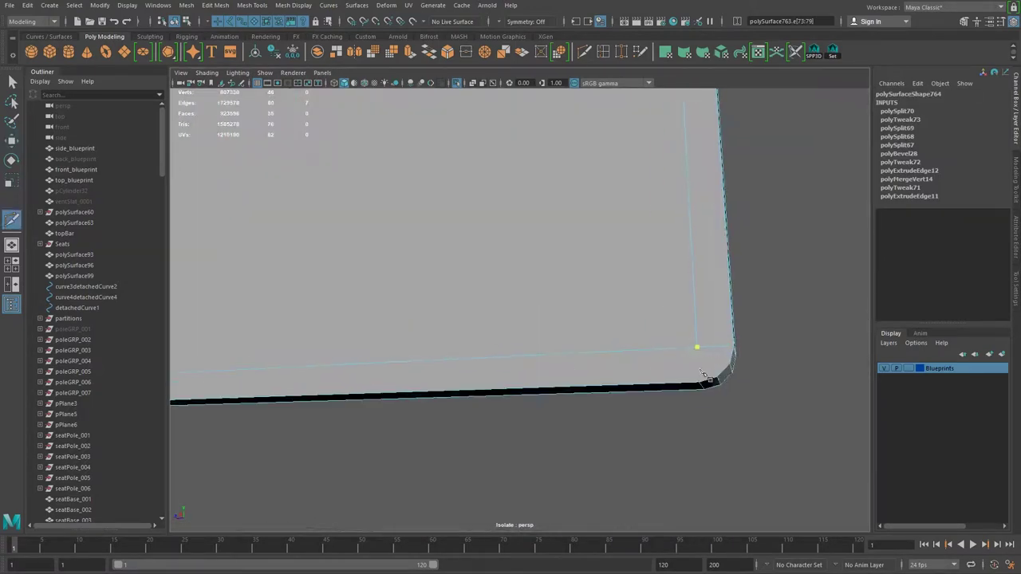
key("Return")
Add further cuts near the panel's bottom edge and at its rounded corner.
left_click_drag(702, 375, 667, 426, "alt")
left_click_drag(598, 298, 634, 359, "alt")
left_click(384, 297)
mouse_move(383, 296)
left_mouse_down("alt")
mouse_move(775, 310)
mouse_move(729, 255)
mouse_move(467, 244)
mouse_move(536, 403)
mouse_move(726, 319)
mouse_move(392, 277)
mouse_move(588, 390)
mouse_move(332, 316)
left_mouse_up("alt")
Bevel the selected corner edges with 2 segments.
key("ctrl+b")
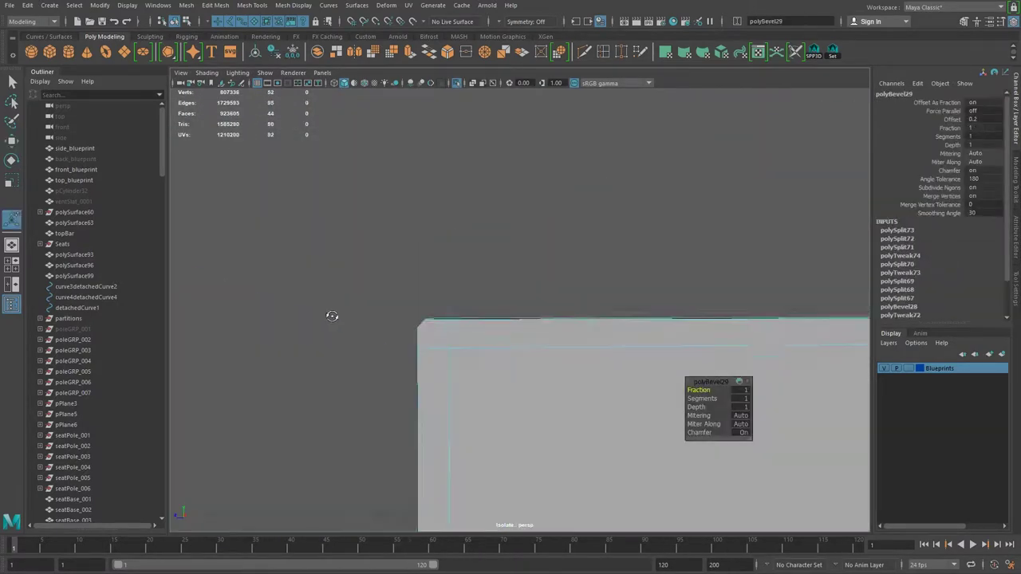
left_click_drag(495, 361, 569, 228, "alt")
mouse_move(702, 398)
left_mouse_down()
mouse_move(718, 400)
mouse_move(531, 304)
left_mouse_up()
left_click_drag(554, 337, 588, 353, "alt")
mouse_move(588, 354)
right_mouse_down("alt")
mouse_move(337, 319)
mouse_move(757, 380)
right_mouse_up("alt")
Select the panel's border edges along with its top edge.
key("F8")
mouse_move(757, 380)
left_mouse_down("alt")
mouse_move(352, 297)
mouse_move(473, 417)
mouse_move(618, 278)
left_mouse_up("alt")
mouse_move(617, 278)
right_mouse_down("alt")
mouse_move(449, 210)
mouse_move(401, 274)
right_mouse_up("alt")
mouse_move(401, 274)
left_mouse_down("alt")
mouse_move(376, 221)
mouse_move(543, 221)
mouse_move(585, 407)
left_mouse_up("alt")
key("w")
right_click_drag(585, 407, 659, 376, "alt")
mouse_move(659, 376)
left_mouse_down("alt")
mouse_move(684, 497)
mouse_move(703, 351)
left_mouse_up("alt")
left_click(703, 351)
mouse_move(720, 305)
left_mouse_down("alt")
mouse_move(549, 326)
mouse_move(556, 346)
mouse_move(513, 344)
mouse_move(587, 299)
left_mouse_up("alt")
right_click_drag(588, 298, 667, 353, "alt")
left_click(667, 353, "shift")
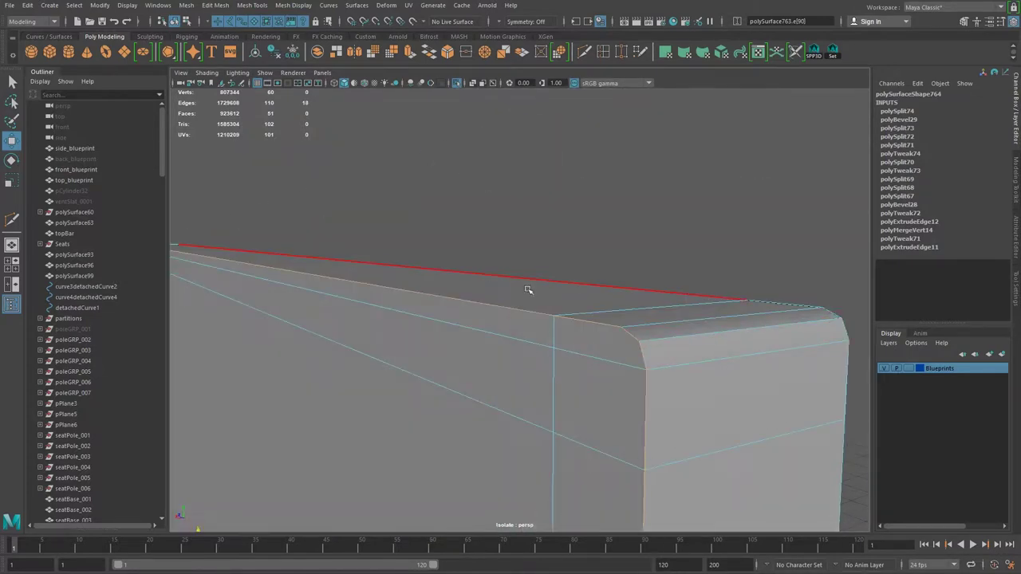
right_click_drag(588, 346, 525, 342, "alt")
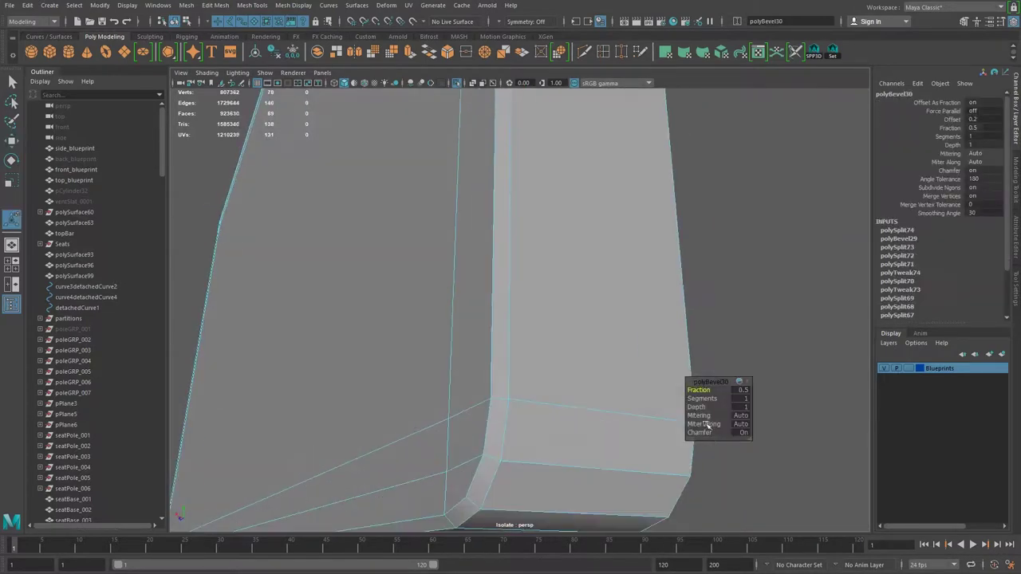
Bevel the selected edges twice more at Fraction 0.5 and view the full scene.
key("F8")
key("q")
right_click_drag(701, 397, 412, 337, "alt")
left_click_drag(413, 338, 742, 284, "alt")
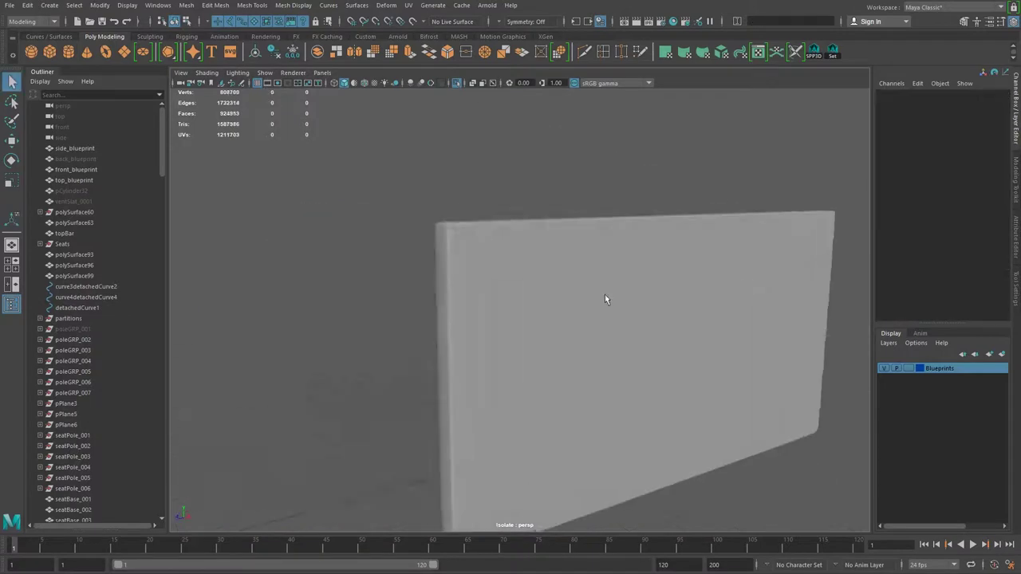
right_click_drag(742, 285, 462, 412, "alt")
mouse_move(463, 413)
left_mouse_down("alt")
mouse_move(455, 315)
mouse_move(763, 262)
left_mouse_up("alt")
key("ctrl+b")
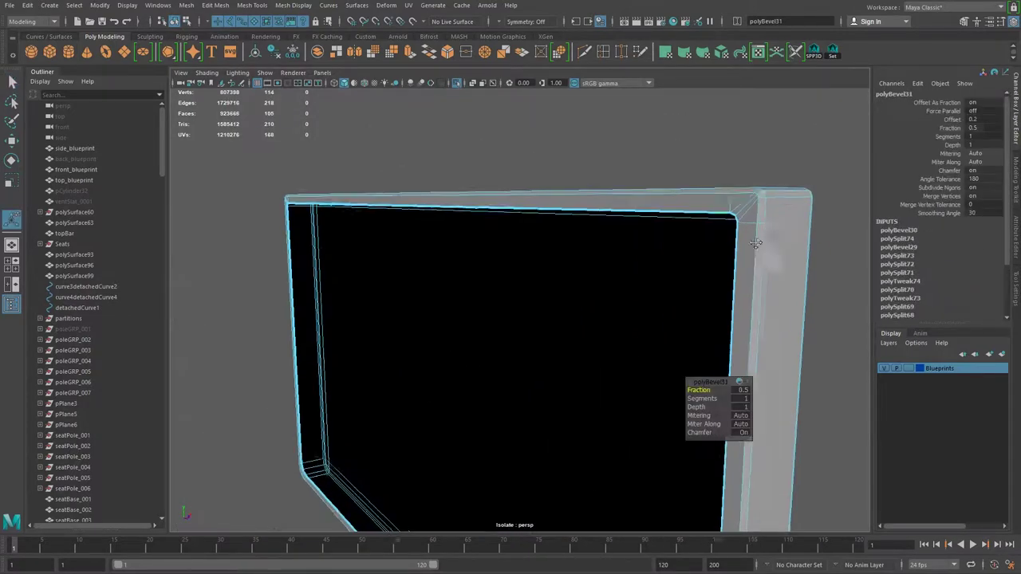
left_click_drag(838, 248, 706, 226, "alt")
right_click_drag(707, 225, 579, 326, "alt")
left_click_drag(579, 326, 483, 367, "alt")
key("ctrl+b")
mouse_move(365, 368)
left_mouse_down("alt")
mouse_move(483, 351)
mouse_move(661, 422)
left_mouse_up("alt")
key("ctrl+1")
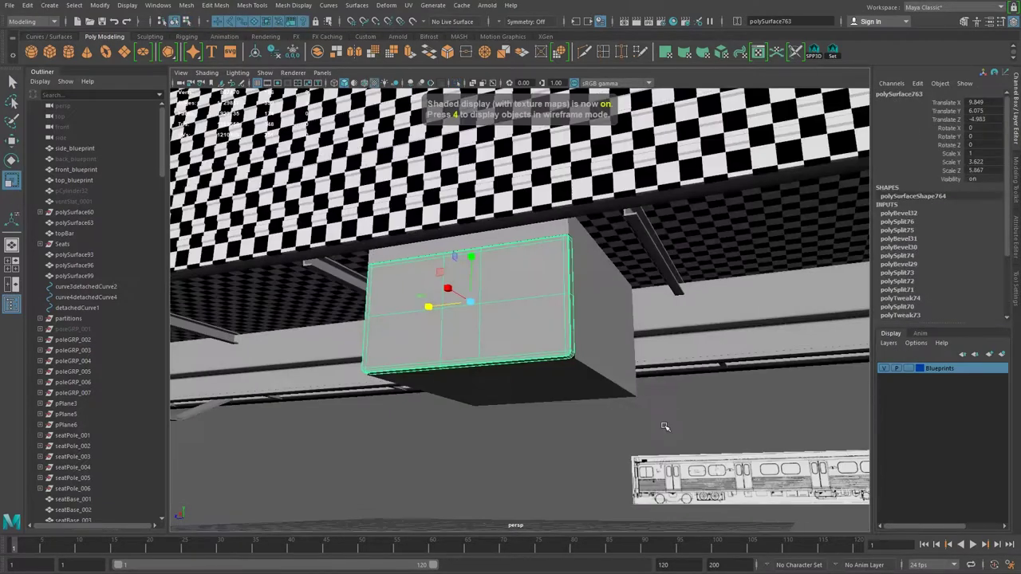
Isolate the box with the top_blueprint plane and frame it in the side view.
key("space")
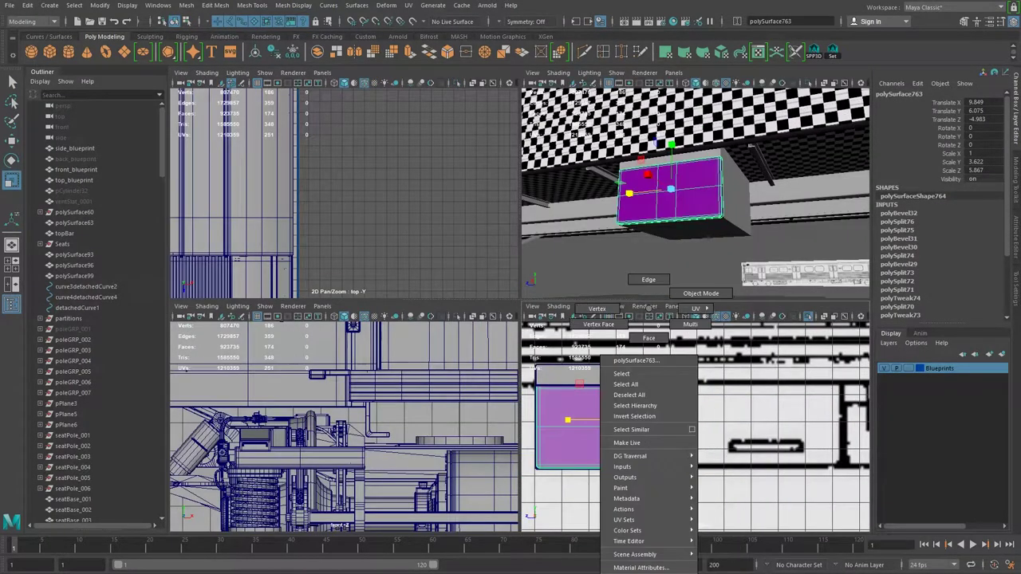
right_click_drag(650, 308, 701, 293)
key("f")
left_click(692, 412)
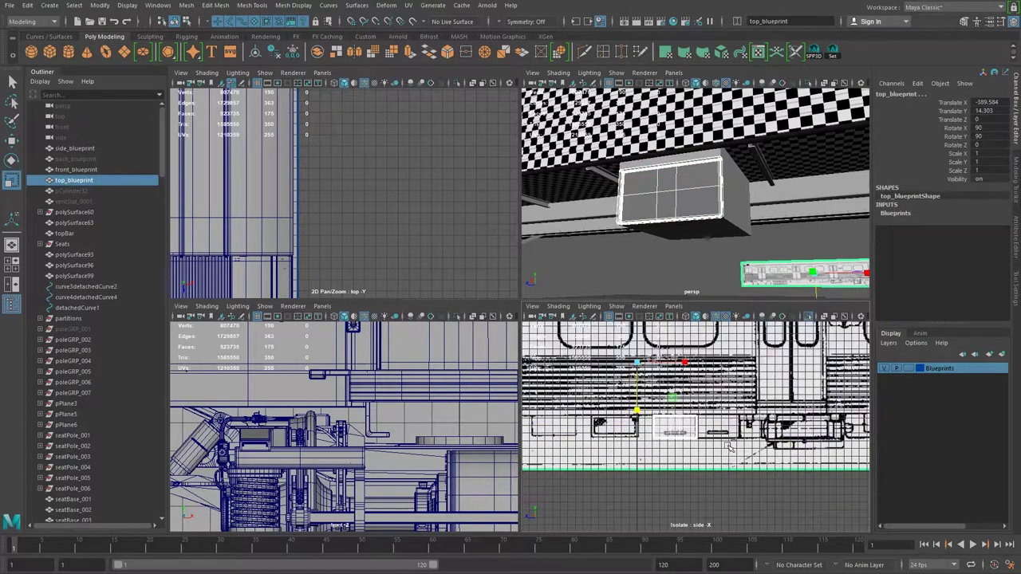
key("ctrl+1")
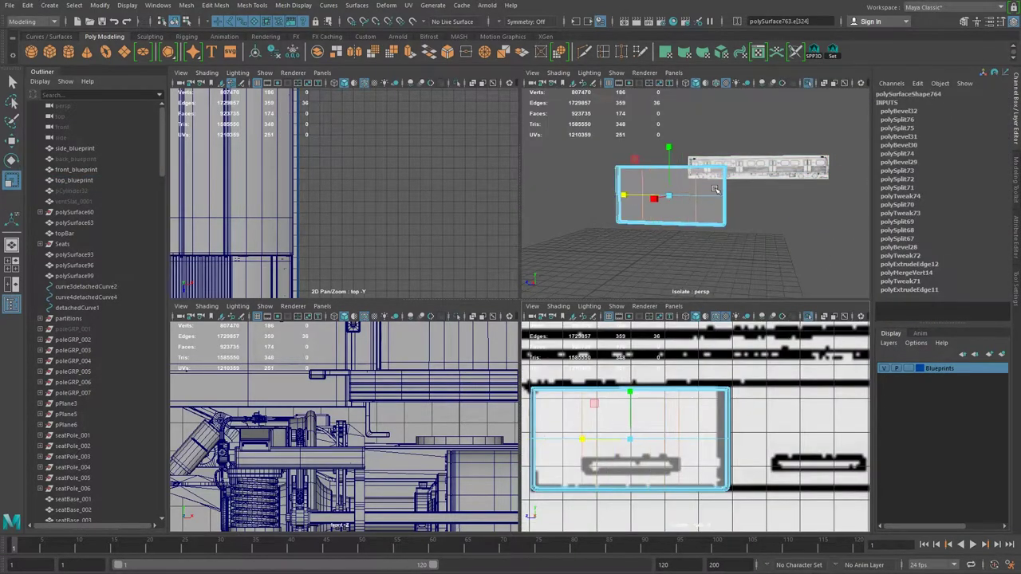
key("w")
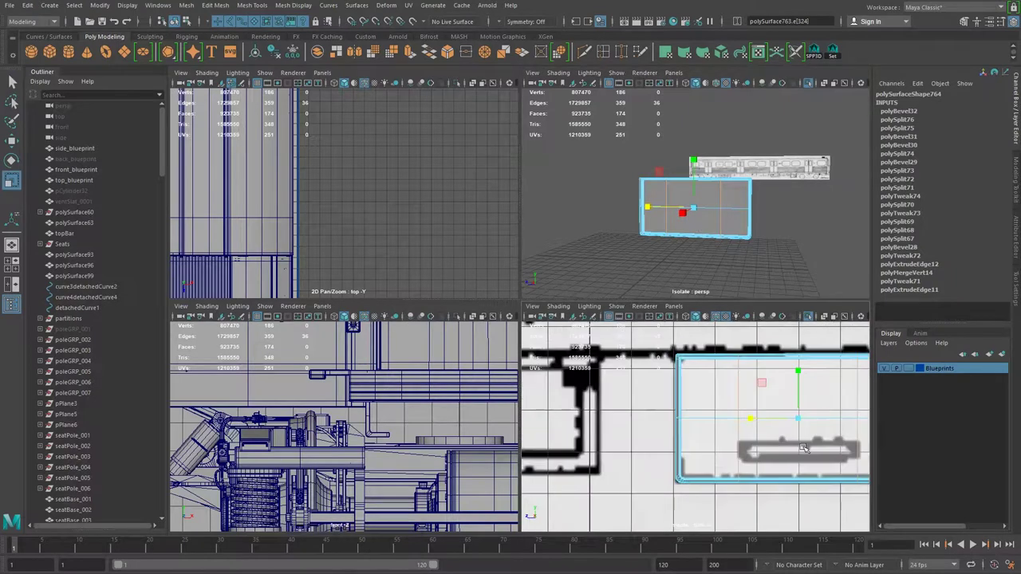
key("F9")
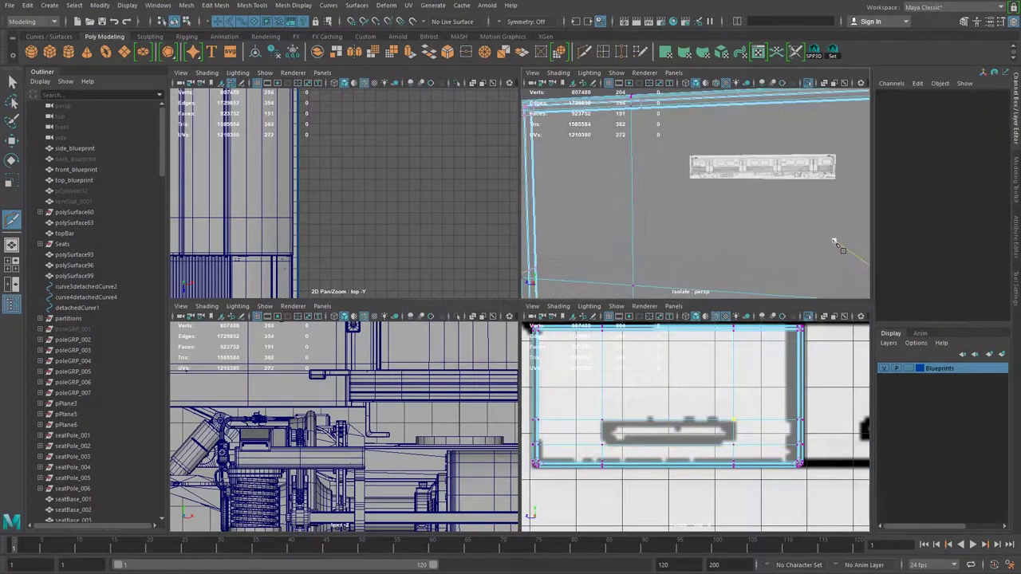
Select the panel's front face and extrude it to shape the slot.
key("F11")
left_click(724, 226)
key("ctrl+e")
mouse_move(725, 183)
left_mouse_down("alt")
mouse_move(771, 191)
mouse_move(676, 186)
mouse_move(725, 148)
left_mouse_up("alt")
key("F8")
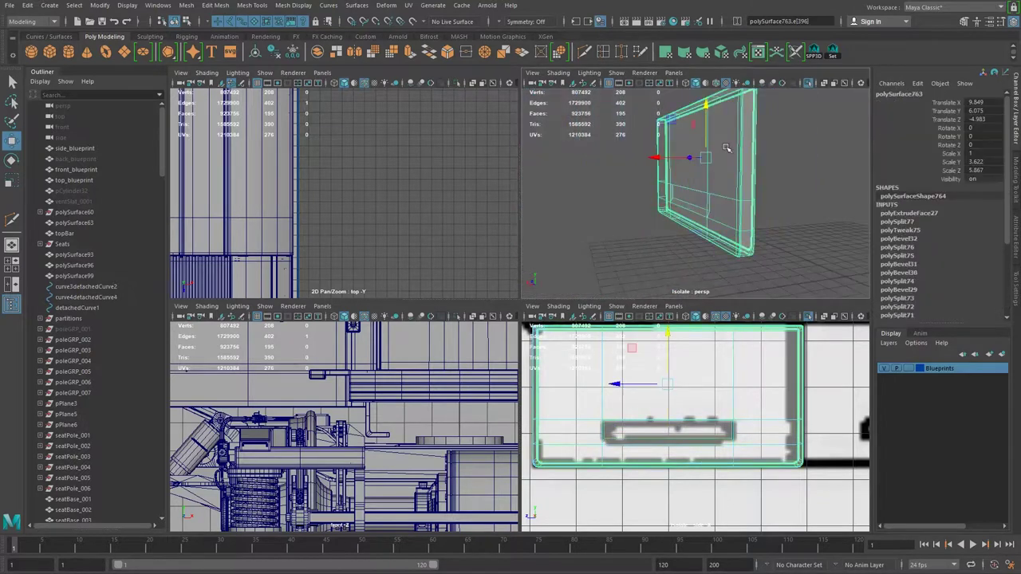
Finish the earlier panel cut and preview the smoothed panel from a close front view.
left_click_drag(690, 185, 670, 177, "alt")
key("space")
left_click_drag(606, 239, 561, 284, "alt")
right_click_drag(560, 285, 553, 282, "shift")
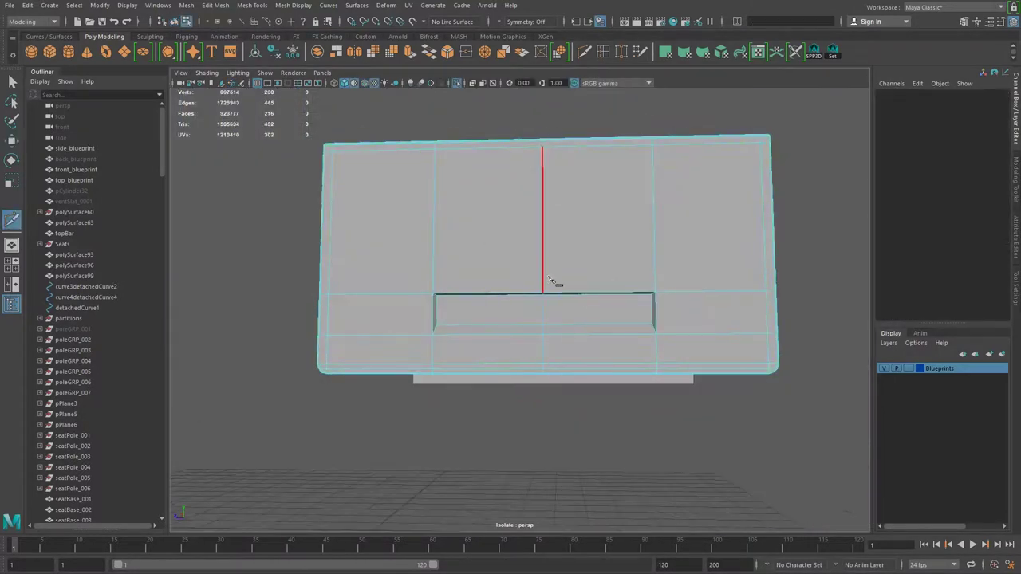
left_click_drag(454, 245, 729, 403, "alt")
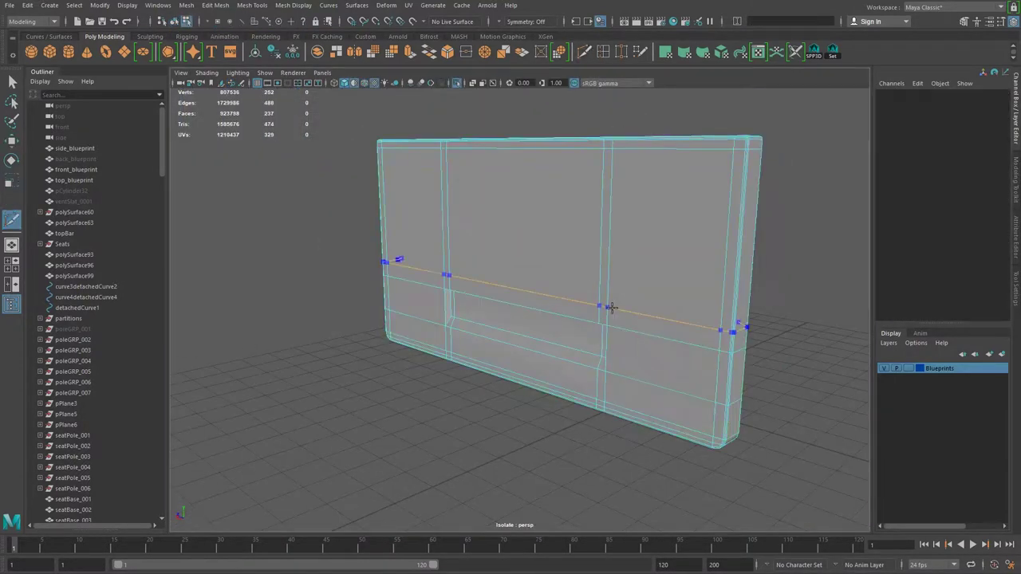
key("F8")
key("3")
left_click_drag(537, 483, 571, 320, "alt")
scroll(571, 320, "up", 5)
mouse_move(741, 450)
left_mouse_down("alt")
mouse_move(656, 405)
mouse_move(398, 319)
left_mouse_up("alt")
Bevel the edge loop running along the rim of the slot.
double_click(253, 343)
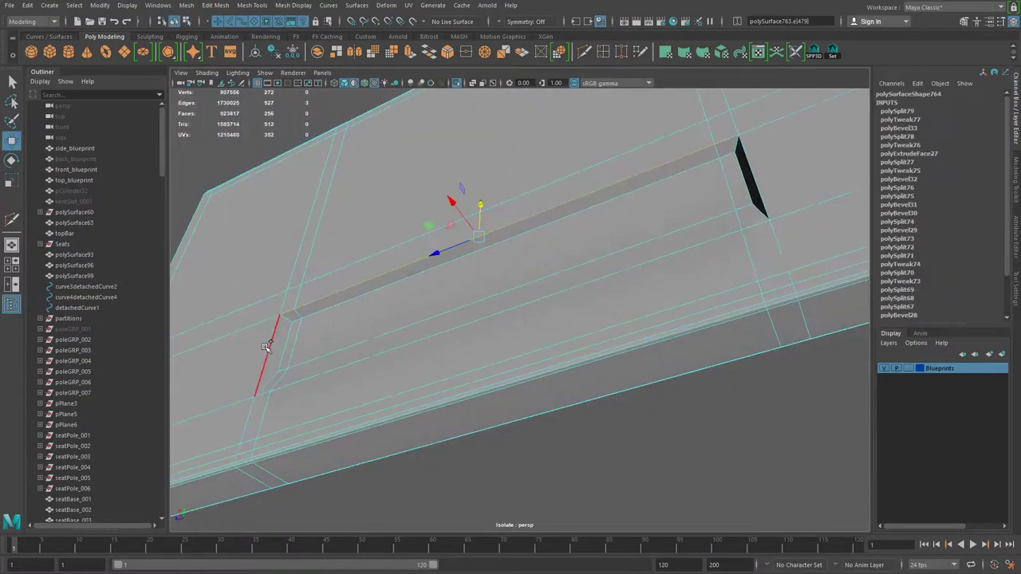
key("ctrl+b")
left_click_drag(753, 196, 689, 195, "alt")
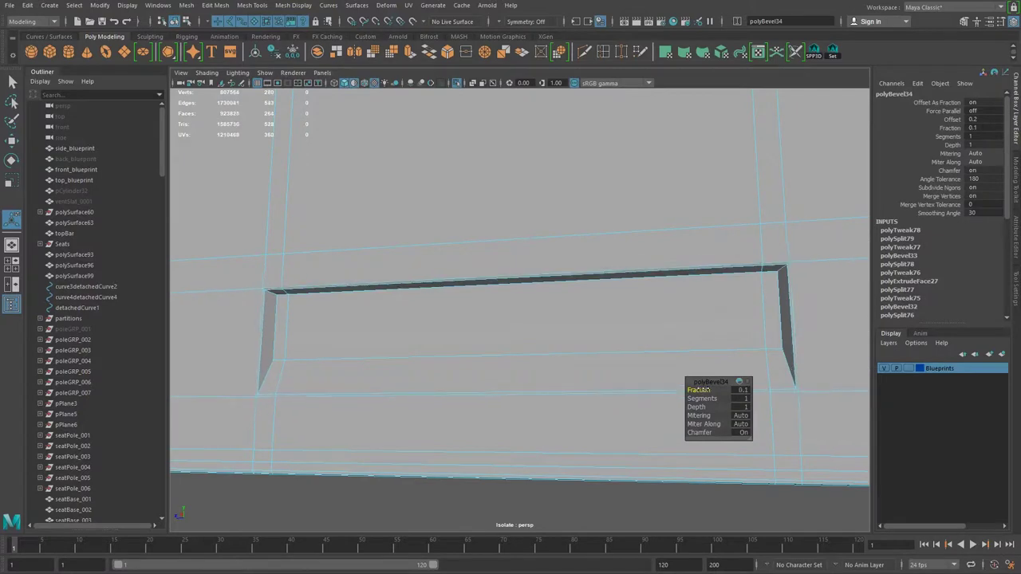
mouse_move(660, 355)
left_mouse_down("alt")
mouse_move(469, 273)
mouse_move(707, 338)
mouse_move(542, 433)
mouse_move(478, 263)
mouse_move(383, 360)
mouse_move(506, 216)
mouse_move(435, 353)
mouse_move(438, 200)
mouse_move(456, 439)
left_mouse_up("alt")
key("F10")
key("F8")
Select the panel's bottom edge and an edge beside the slot.
key("F10")
left_click(443, 200)
left_click(456, 439)
left_click_drag(412, 298, 692, 299, "alt")
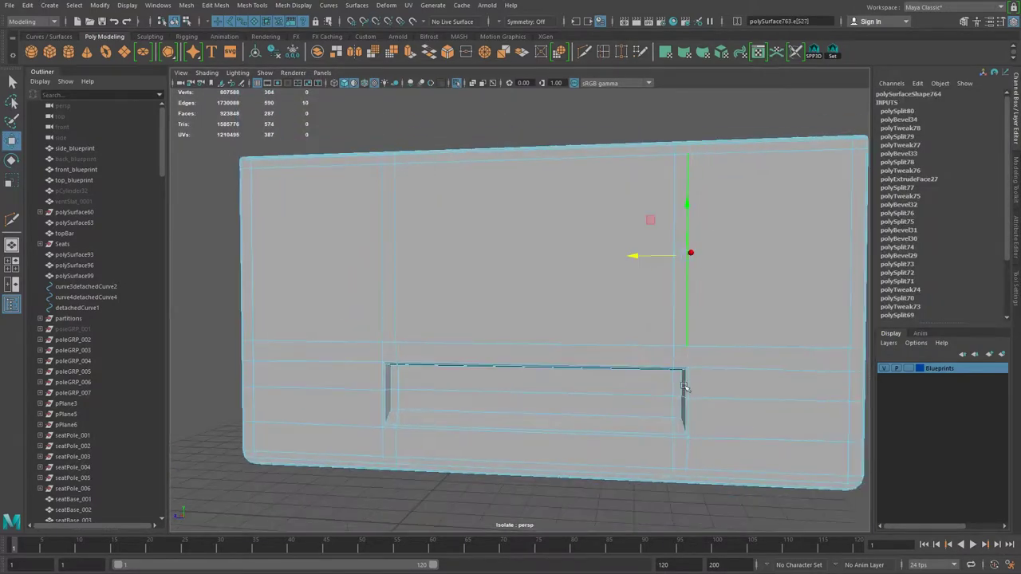
left_click_drag(517, 515, 645, 326, "alt")
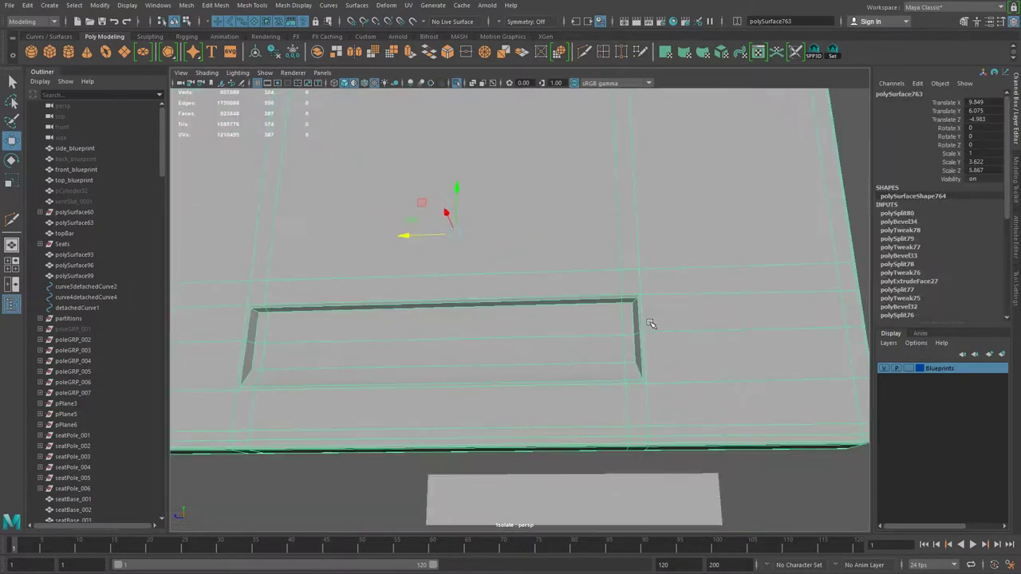
key("F10")
left_click(243, 388)
mouse_move(679, 317)
left_mouse_down("alt")
mouse_move(678, 412)
mouse_move(647, 317)
left_mouse_up("alt")
Insert vertical supporting edge loops through the panel beside the slot with Multi-Cut.
key("F8")
key("f")
right_click_drag(630, 306, 591, 343, "shift")
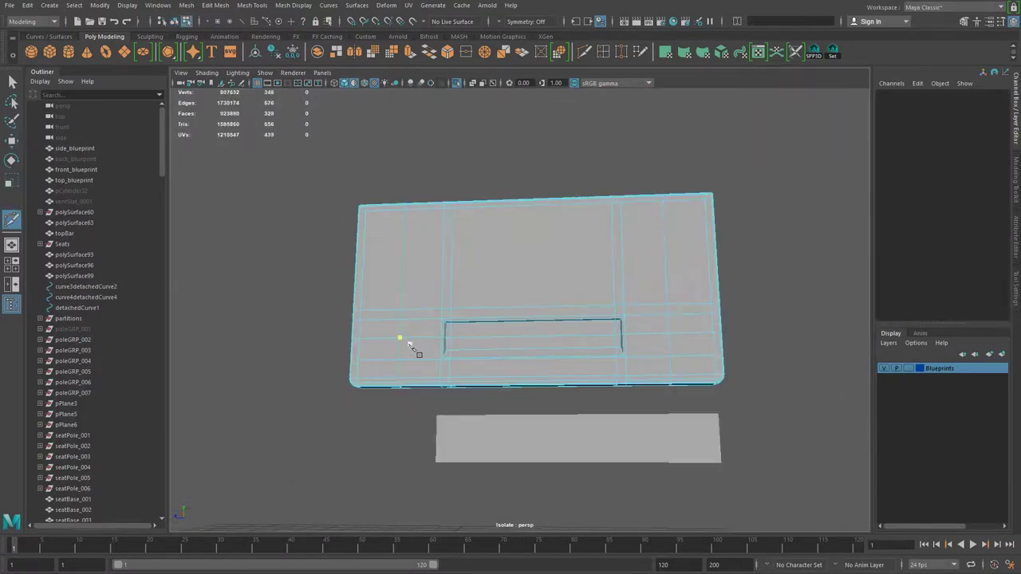
left_click(403, 335, "ctrl")
key("w")
key("r")
left_click_drag(298, 285, 551, 279, "alt")
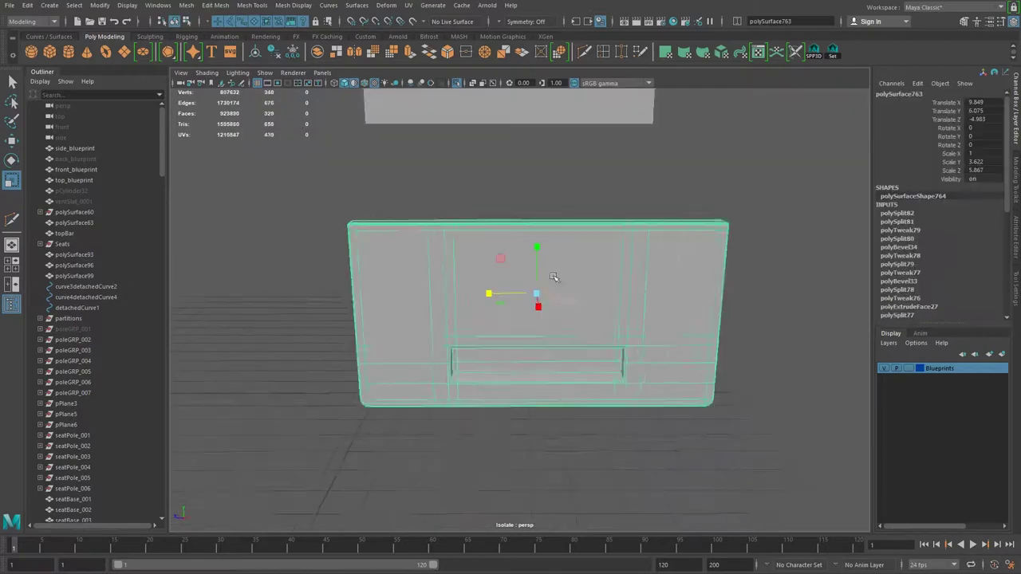
scroll(552, 279, "up", 5)
left_click(752, 262, "ctrl")
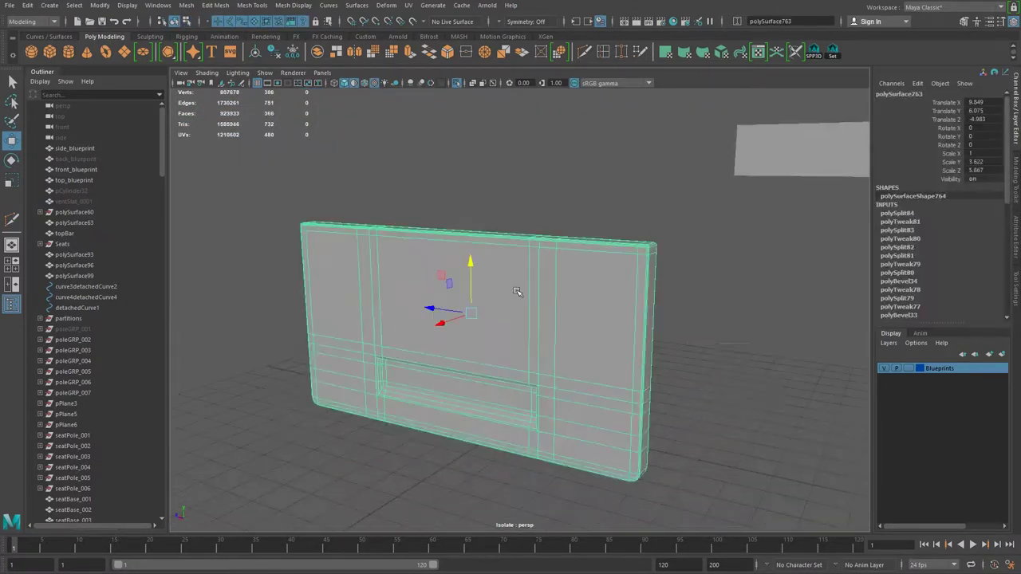
Create a cube, point-constrain it to the slot, and scale and slide it into a thin bar.
left_click(49, 52)
right_click(549, 178, "shift")
left_click(564, 211)
left_click(620, 262)
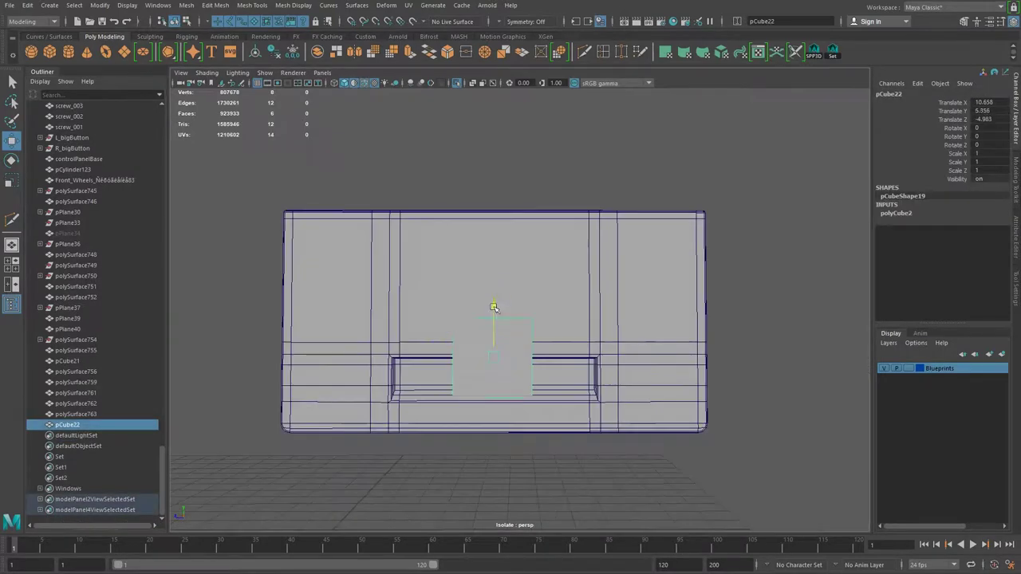
key("f")
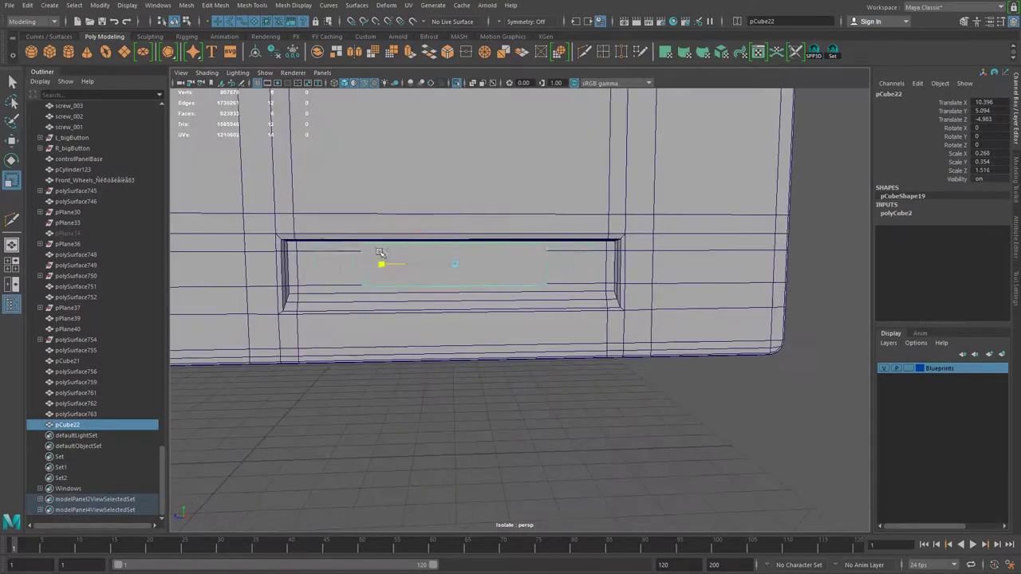
left_click_drag(355, 385, 354, 235, "alt")
key("space")
mouse_move(654, 267)
left_mouse_down()
mouse_move(695, 268)
mouse_move(702, 224)
mouse_move(712, 394)
left_mouse_up()
Delete two unneeded faces of the handle cube and bevel its edges.
key("Delete")
key("y")
left_click_drag(799, 310, 610, 285, "alt")
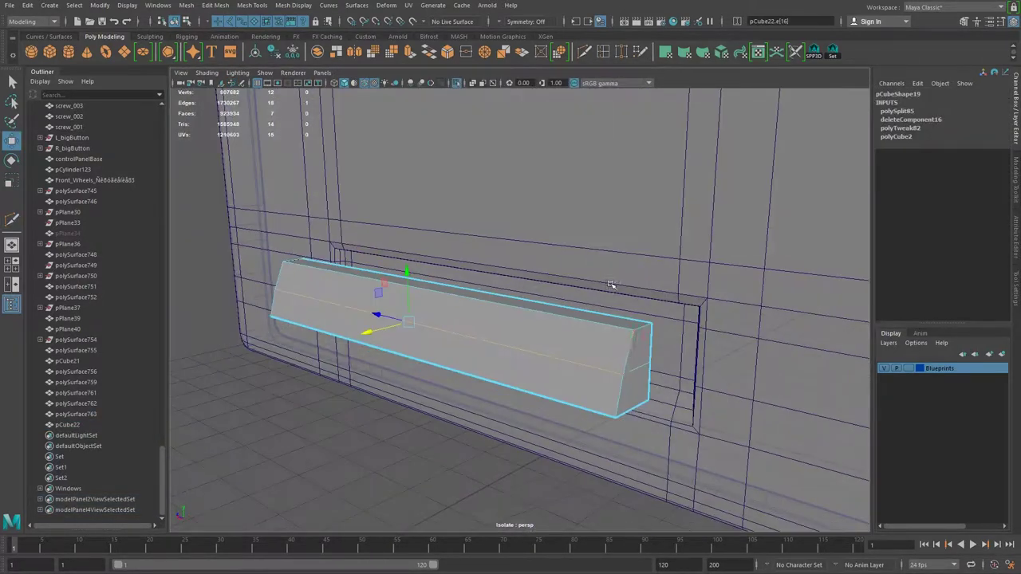
right_click_drag(615, 304, 658, 297, "shift")
mouse_move(638, 307)
left_mouse_down("alt")
mouse_move(614, 295)
mouse_move(499, 342)
mouse_move(554, 321)
mouse_move(326, 281)
mouse_move(399, 303)
left_mouse_up("alt")
Cut two new edge loops across the handle.
key("w")
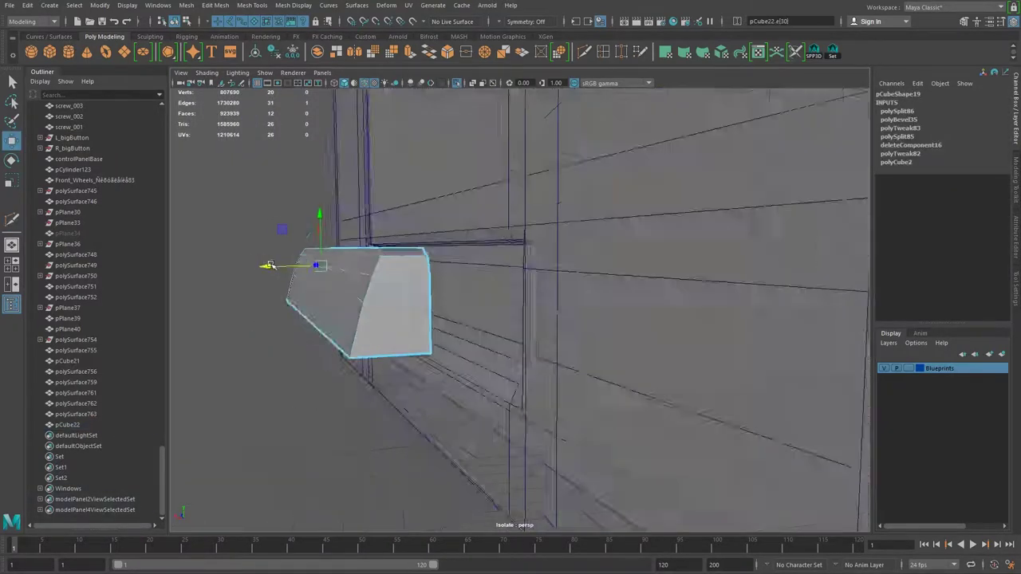
right_click_drag(399, 303, 495, 335, "alt")
left_click(502, 355, "ctrl")
left_click_drag(501, 355, 505, 420, "alt")
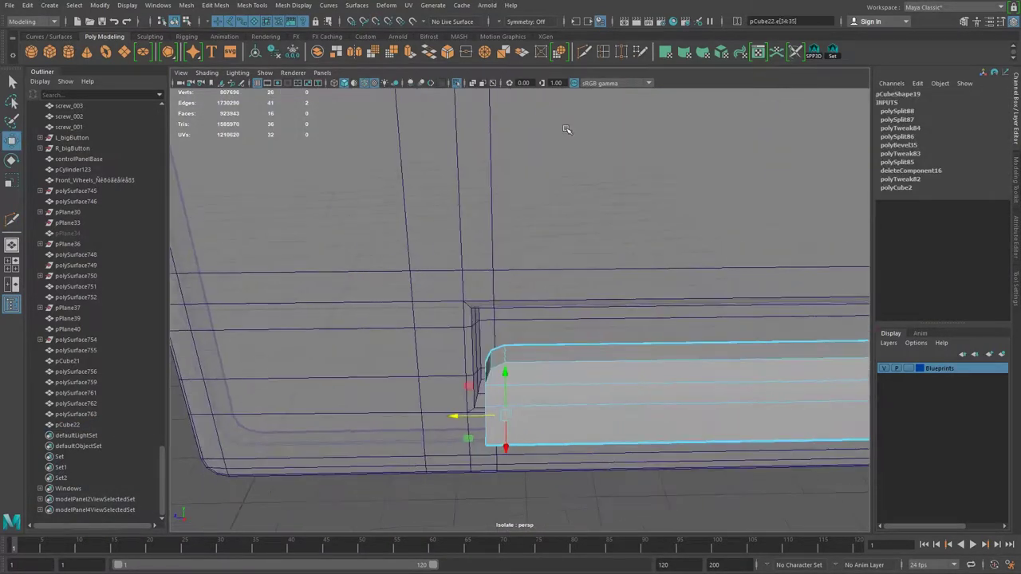
mouse_move(494, 370)
left_mouse_down("alt")
mouse_move(481, 390)
mouse_move(399, 387)
left_mouse_up("alt")
Bevel the selected handle edges and cut another edge across the handle.
left_click(445, 419)
key("ctrl+b")
left_click_drag(529, 417, 677, 403, "alt")
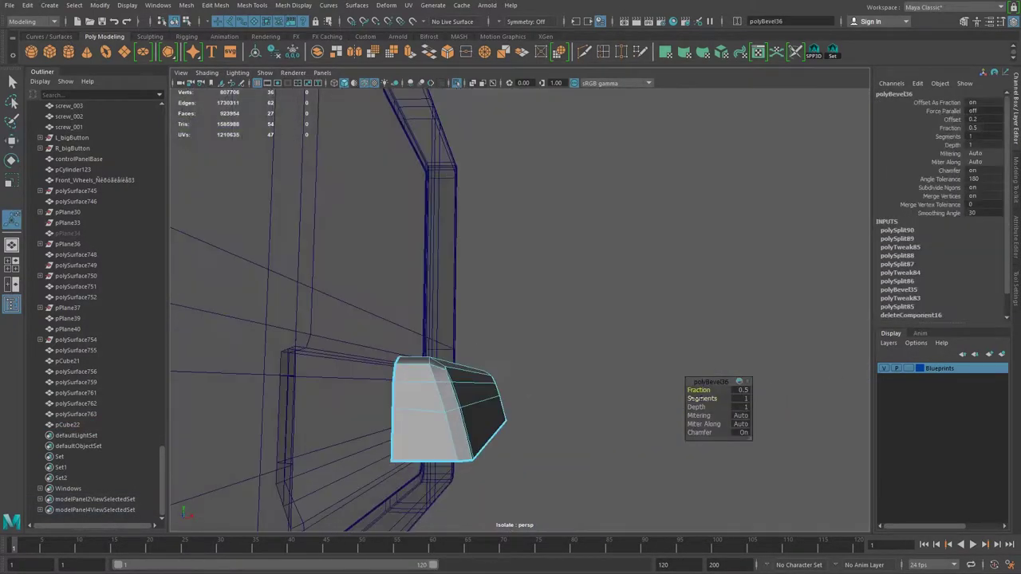
mouse_move(466, 423)
left_mouse_down("alt")
mouse_move(417, 424)
mouse_move(569, 486)
mouse_move(596, 312)
mouse_move(485, 319)
mouse_move(611, 356)
mouse_move(569, 356)
left_mouse_up("alt")
left_click(611, 356)
mouse_move(551, 406)
left_mouse_down("alt")
mouse_move(447, 319)
mouse_move(415, 334)
mouse_move(439, 364)
mouse_move(422, 359)
mouse_move(406, 287)
mouse_move(576, 287)
mouse_move(659, 382)
left_mouse_up("alt")
Extrude the selected handle faces and bevel the chosen edge with 2 segments.
key("ctrl+e")
mouse_move(587, 257)
left_mouse_down("alt")
mouse_move(519, 239)
mouse_move(559, 264)
mouse_move(528, 260)
mouse_move(371, 212)
left_mouse_up("alt")
right_click_drag(371, 212, 408, 213, "shift")
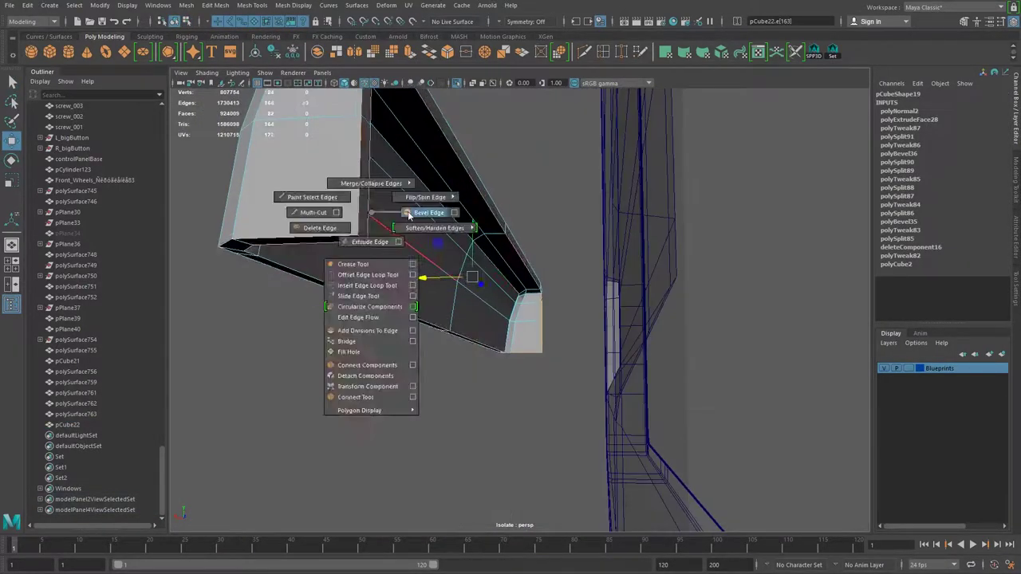
left_click(702, 399)
middle_click_drag(702, 399, 559, 375)
left_click_drag(559, 375, 467, 349, "alt")
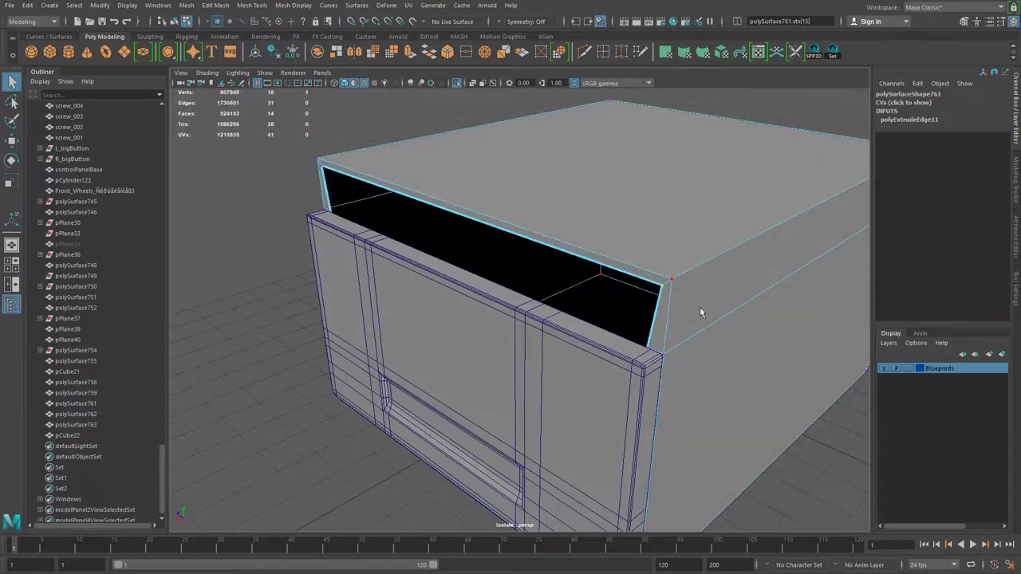
Select the housing's bottom edge and apply Bevel Edge to it.
key("4")
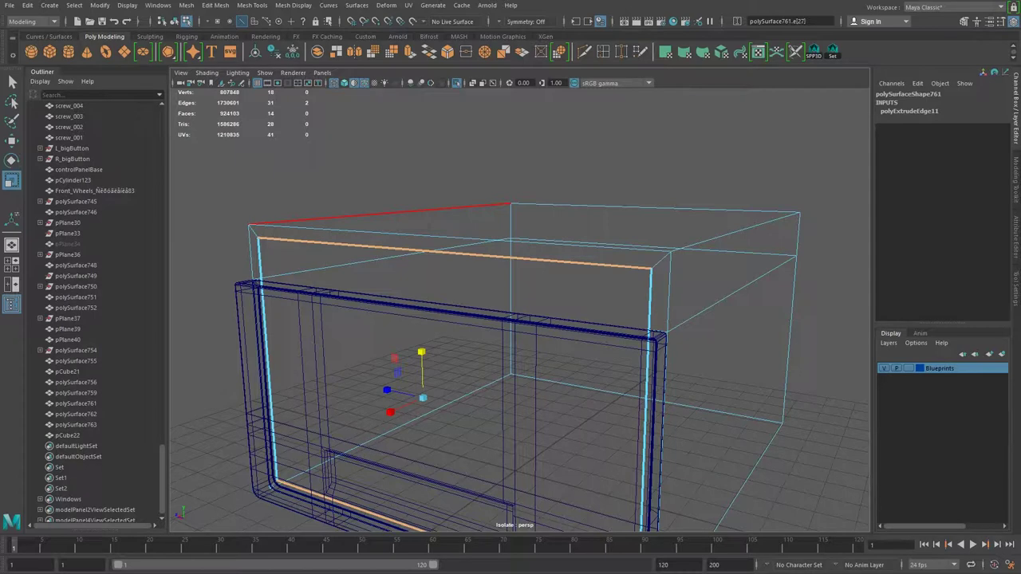
left_click_drag(494, 335, 558, 320, "alt")
key("5")
left_click_drag(709, 258, 606, 144, "alt")
right_click_drag(396, 417, 448, 428, "shift")
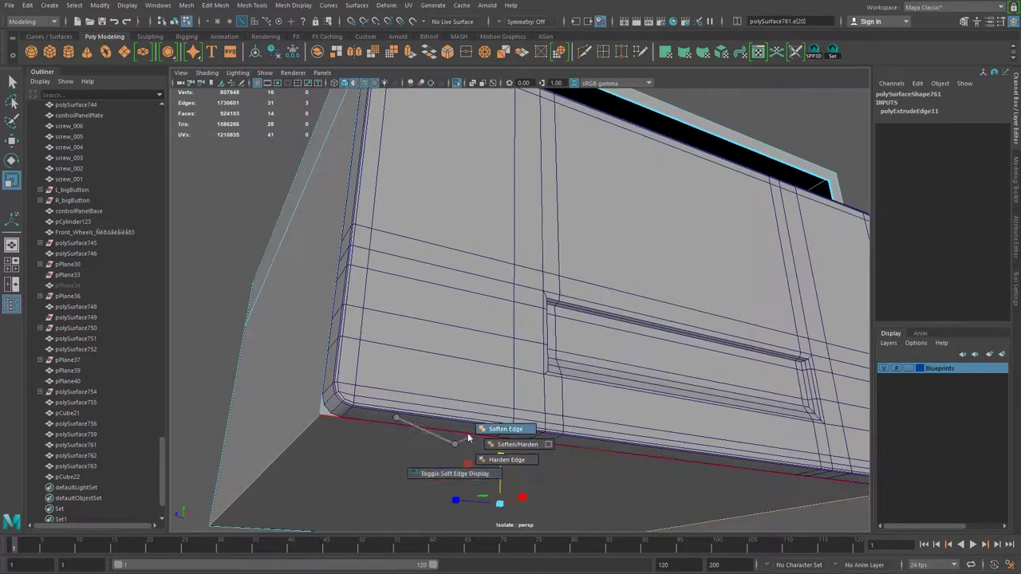
key("ctrl+b")
scroll(518, 311, "up", 5)
scroll(536, 252, "down", 5)
Set the bottom bevel to Fraction 0.045 with 3 segments and frame the housing.
mouse_move(536, 252)
left_mouse_down("alt")
mouse_move(556, 334)
mouse_move(547, 375)
mouse_move(449, 326)
mouse_move(479, 315)
left_mouse_up("alt")
key("4")
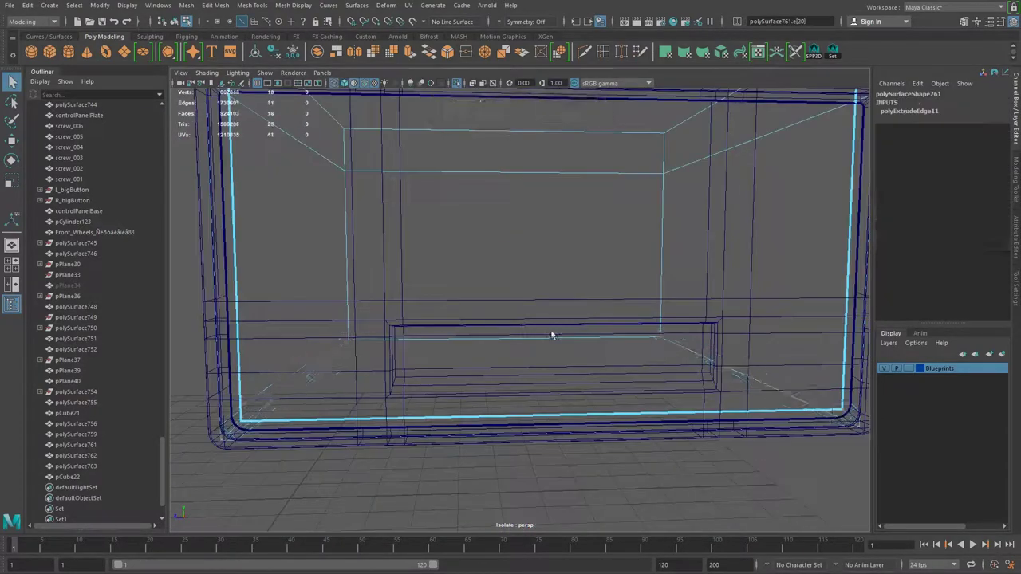
key("5")
scroll(488, 304, "up", 4)
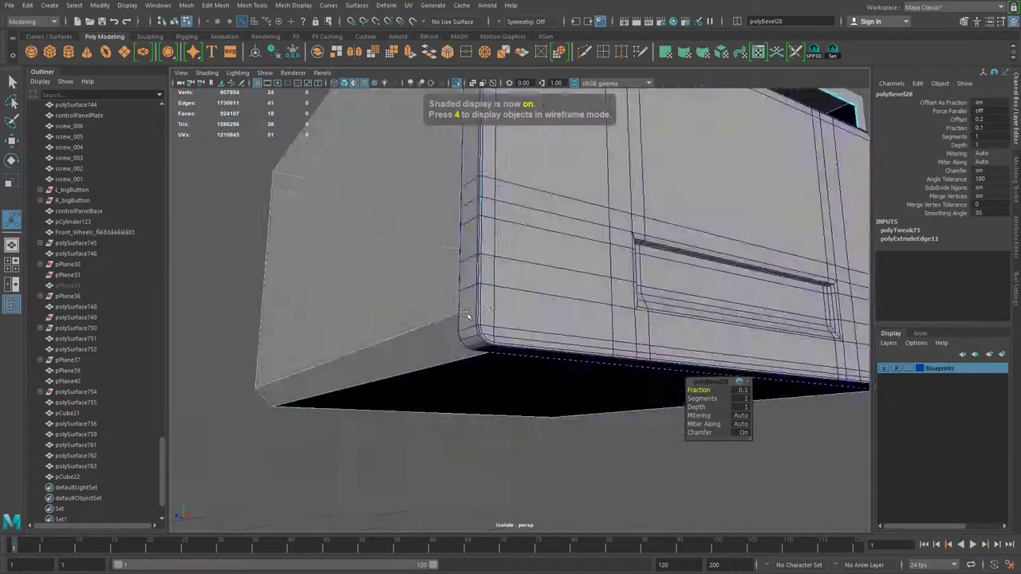
scroll(489, 304, "up", 3)
left_click(741, 390)
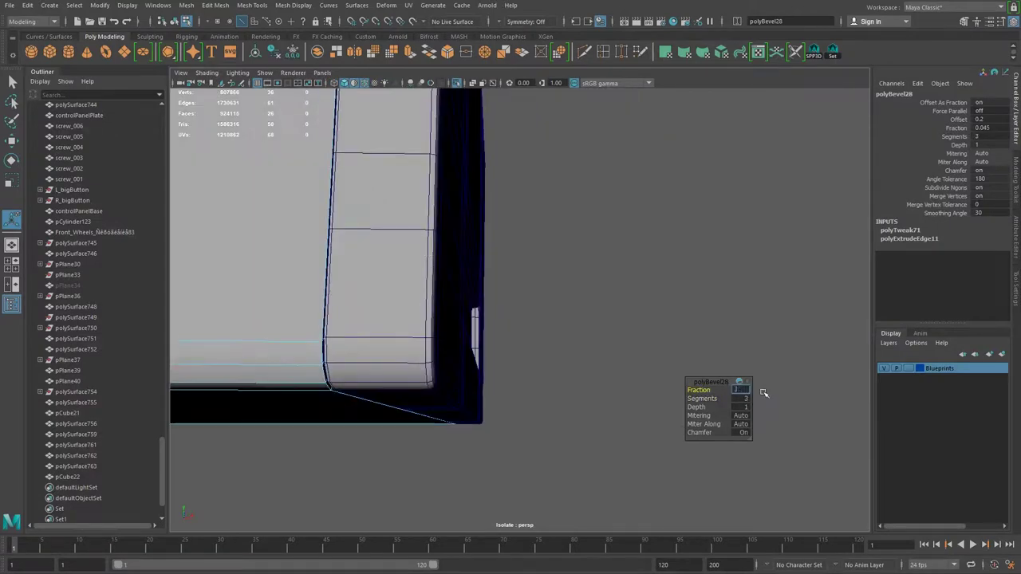
left_click_drag(763, 393, 480, 257, "alt")
key("f")
left_click_drag(556, 226, 516, 173, "alt")
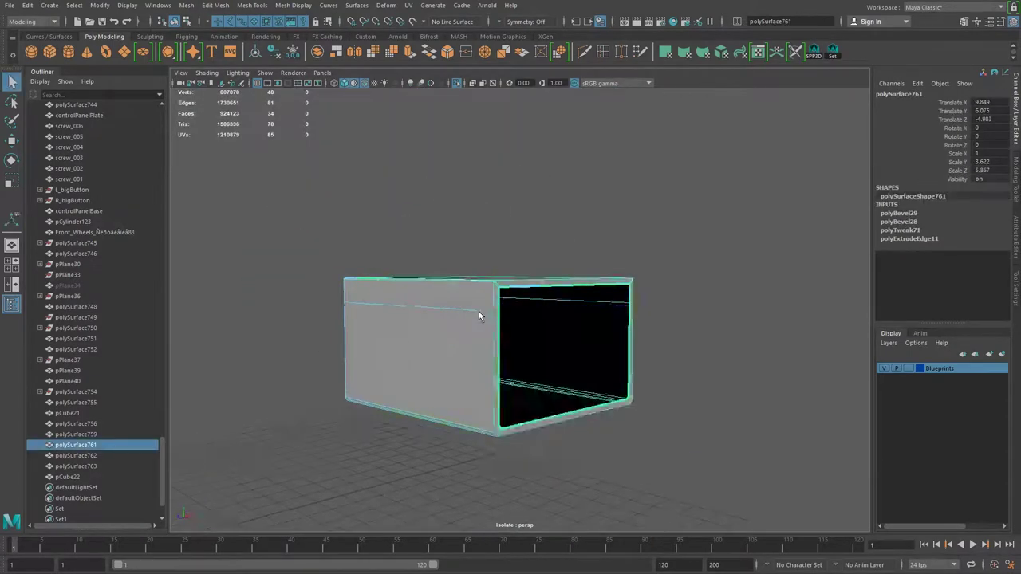
Bevel the housing's corner edges at fraction 0.3 with two segments.
left_click_drag(587, 296, 611, 342, "alt")
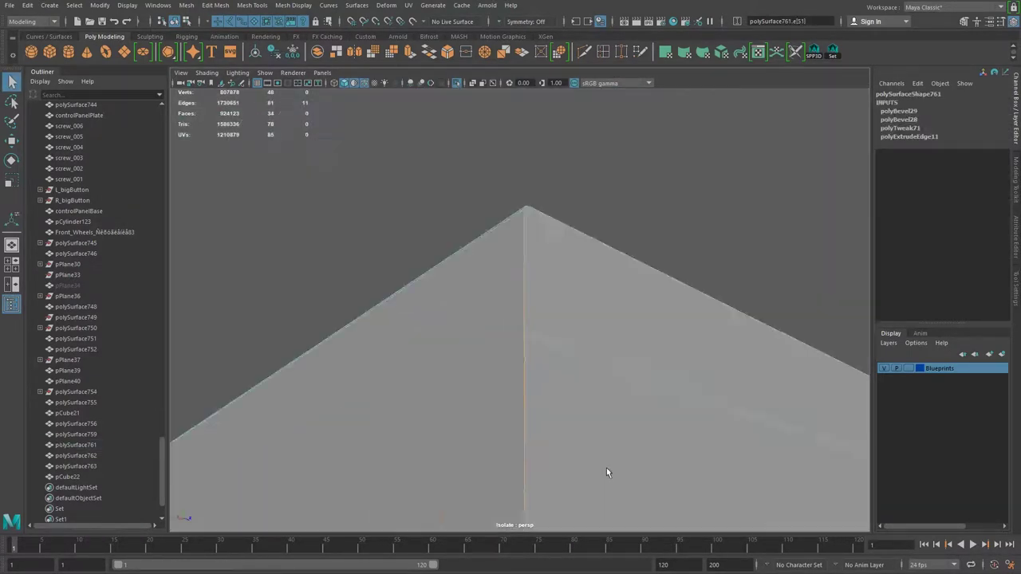
mouse_move(607, 467)
left_mouse_down("alt")
mouse_move(490, 273)
mouse_move(535, 374)
left_mouse_up("alt")
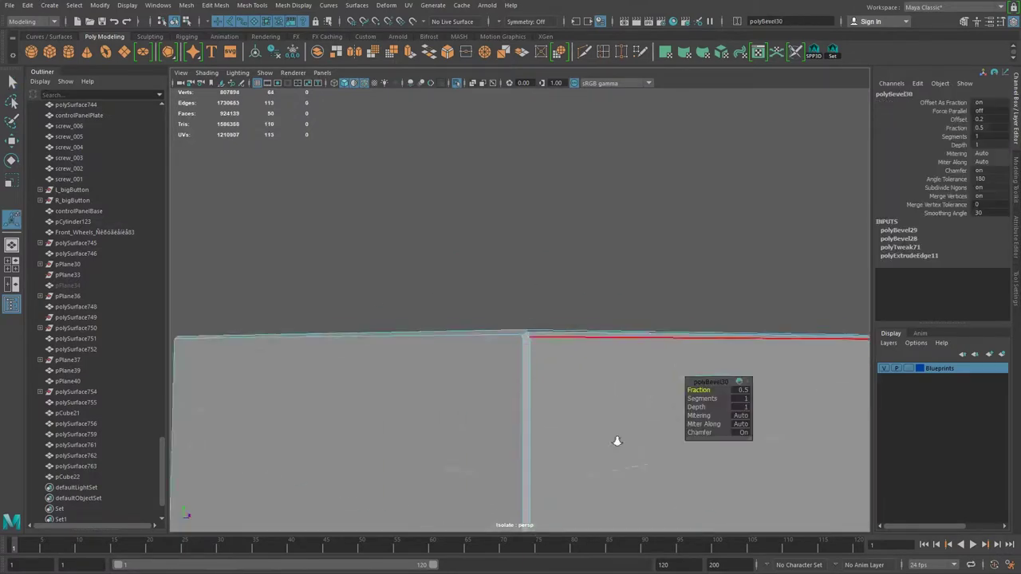
left_click_drag(617, 441, 612, 425, "alt")
mouse_move(460, 441)
left_mouse_down("alt")
mouse_move(519, 319)
mouse_move(547, 410)
mouse_move(559, 375)
mouse_move(715, 366)
left_mouse_up("alt")
scroll(519, 319, "down", 5)
Cut support edges across the right face and near the housing's bottom edge.
left_click(675, 361)
left_click(544, 360)
key("Return")
left_click_drag(505, 311, 324, 292, "alt")
scroll(506, 442, "up", 5)
mouse_move(506, 442)
left_mouse_down("alt")
mouse_move(510, 345)
mouse_move(590, 286)
mouse_move(464, 162)
mouse_move(579, 289)
left_mouse_up("alt")
left_click(489, 345)
scroll(460, 310, "down", 5)
key("Return")
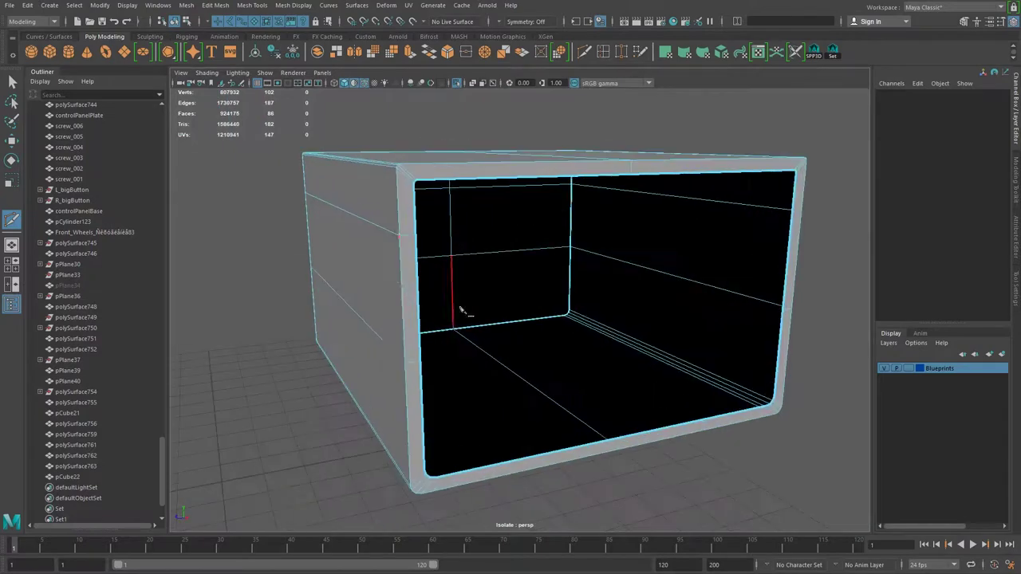
Bevel another corner edge and insert support edge loops beside the rounded corner.
left_click_drag(460, 309, 433, 200, "alt")
right_click_drag(433, 200, 439, 267, "shift")
scroll(744, 398, "down", 2)
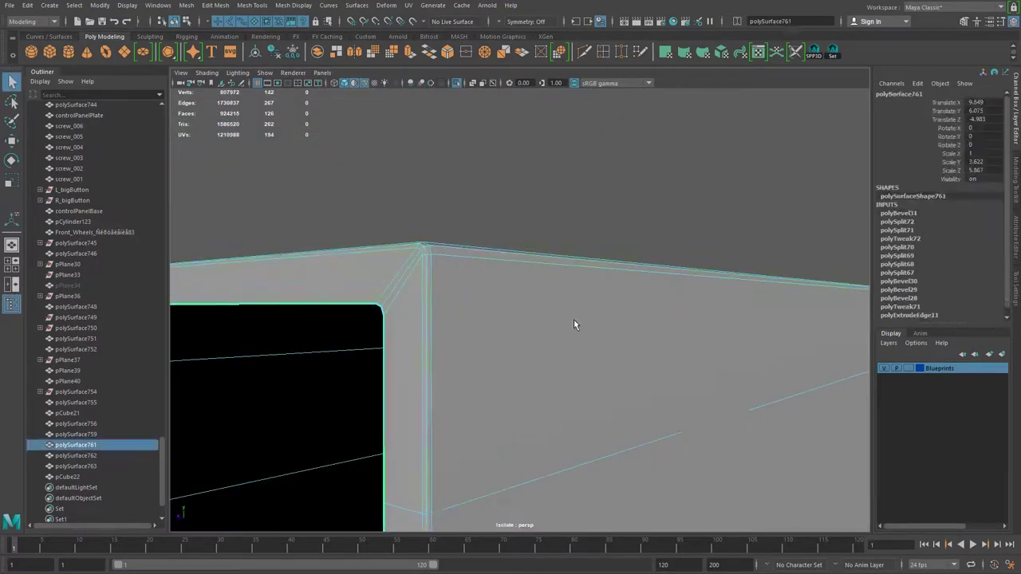
scroll(574, 324, "down", 5)
left_click(563, 229)
left_click(490, 319)
key("w")
mouse_move(489, 319)
left_mouse_down("alt")
mouse_move(831, 221)
mouse_move(634, 375)
left_mouse_up("alt")
right_click_drag(634, 375, 606, 415, "shift")
scroll(524, 352, "up", 5)
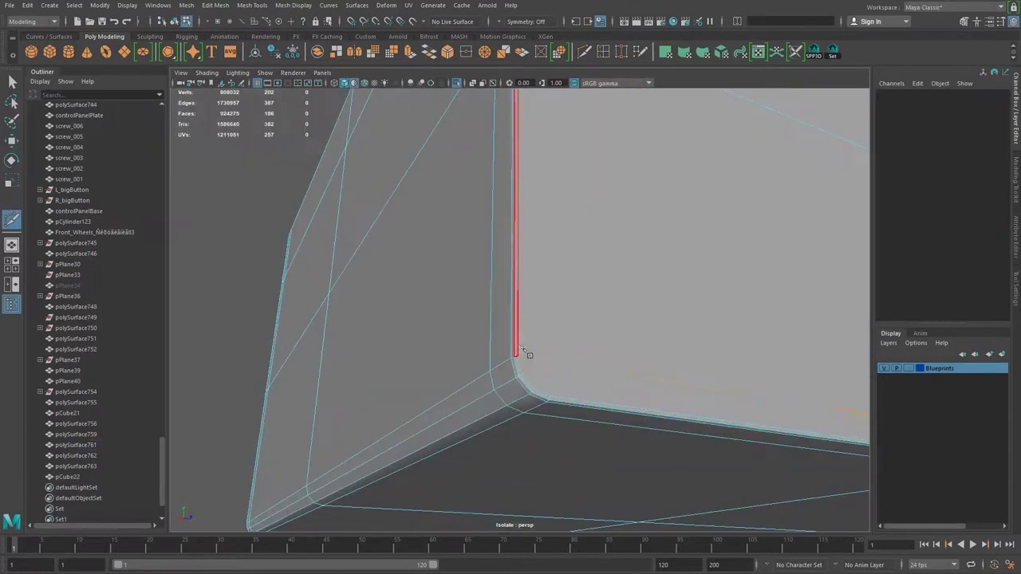
left_click(524, 351)
key("w")
Orbit around the housing to inspect the other rounded corners.
left_click_drag(683, 263, 611, 64, "alt")
left_click_drag(447, 276, 620, 423, "alt")
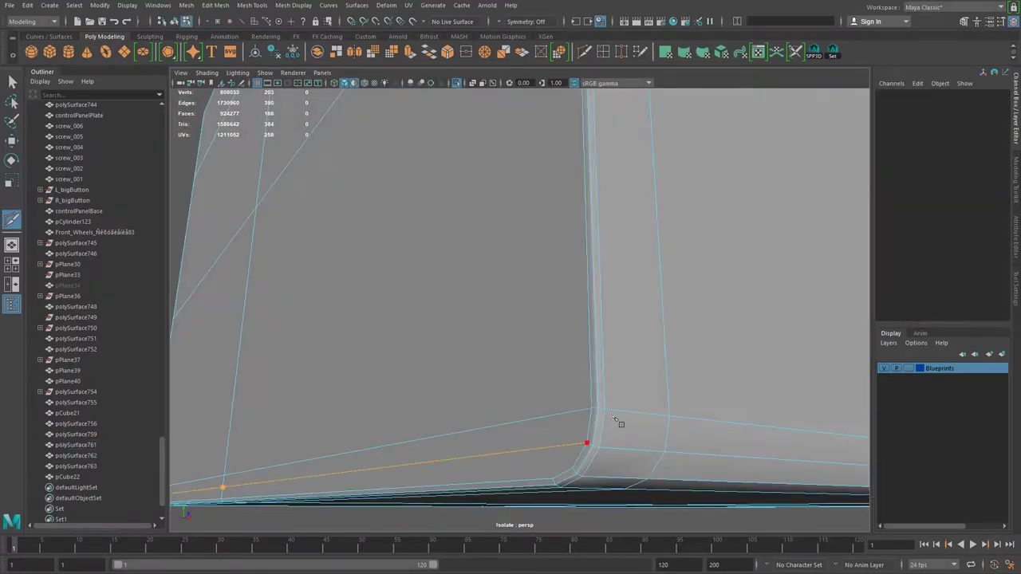
key("w")
scroll(556, 229, "down", 5)
mouse_move(485, 319)
left_mouse_down("alt")
mouse_move(559, 200)
mouse_move(457, 229)
left_mouse_up("alt")
scroll(492, 295, "up", 5)
key("w")
scroll(492, 319, "down", 5)
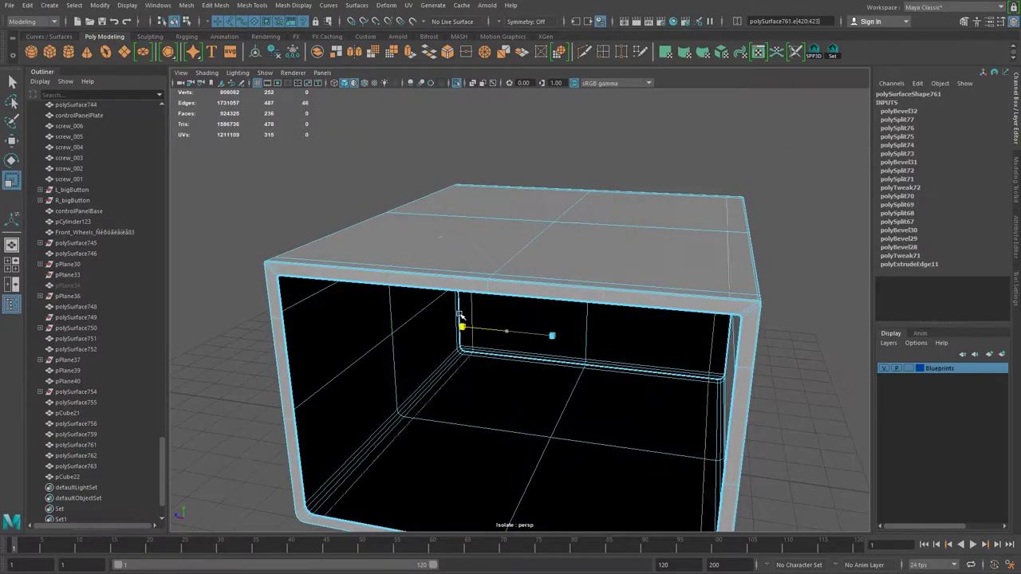
left_click_drag(492, 319, 558, 239, "alt")
scroll(558, 239, "up", 5)
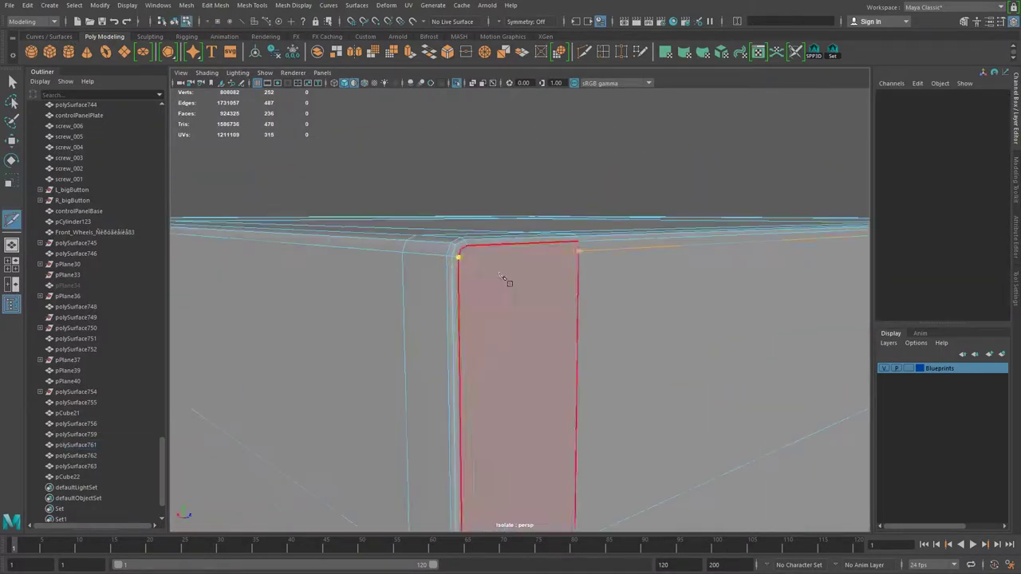
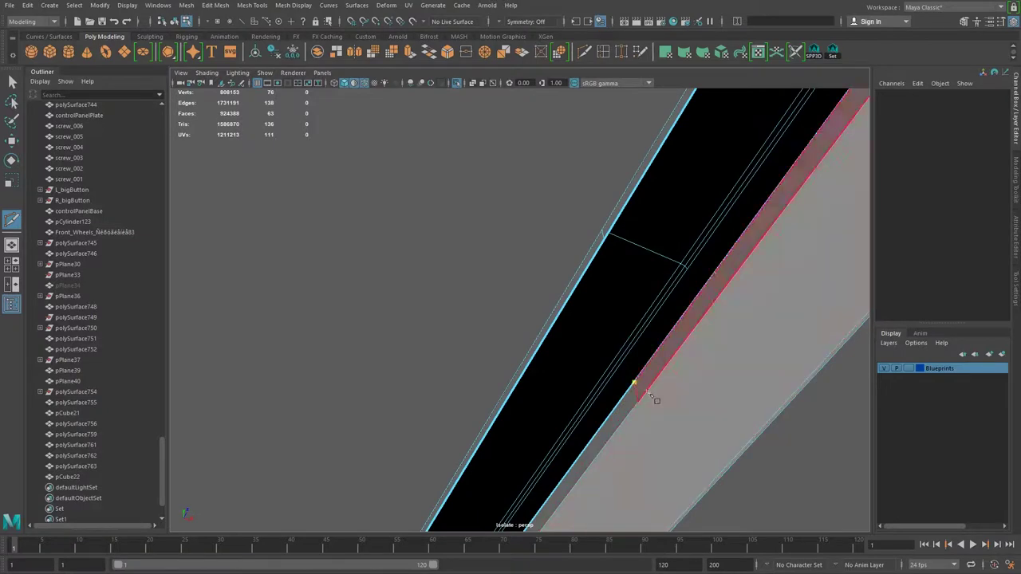
Finish the current edge cut and add a vertical Multi-Cut across the equipment block.
left_click_drag(650, 395, 679, 375, "alt")
mouse_move(804, 431)
left_mouse_down("alt")
mouse_move(659, 394)
mouse_move(454, 281)
left_mouse_up("alt")
key("Return")
mouse_move(496, 361)
left_mouse_down("alt")
mouse_move(558, 239)
mouse_move(634, 359)
mouse_move(558, 137)
mouse_move(510, 287)
mouse_move(659, 269)
left_mouse_up("alt")
right_click(606, 227, "shift")
left_click(606, 124)
left_click(483, 417)
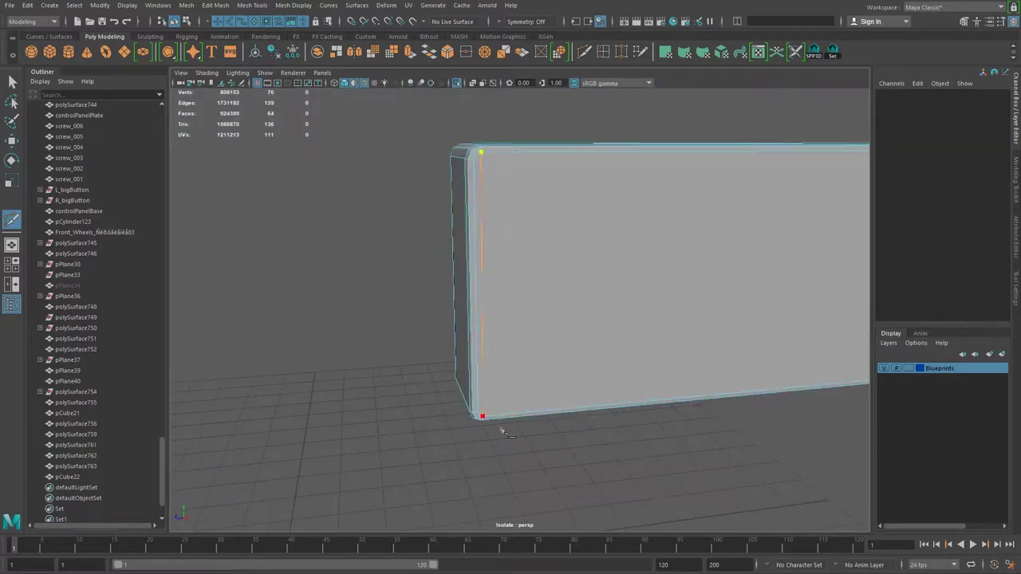
key("Return")
Add more cut lines around the block's bottom corner.
left_click_drag(484, 421, 556, 180, "alt")
left_click(548, 414)
left_click_drag(548, 413, 548, 474, "alt")
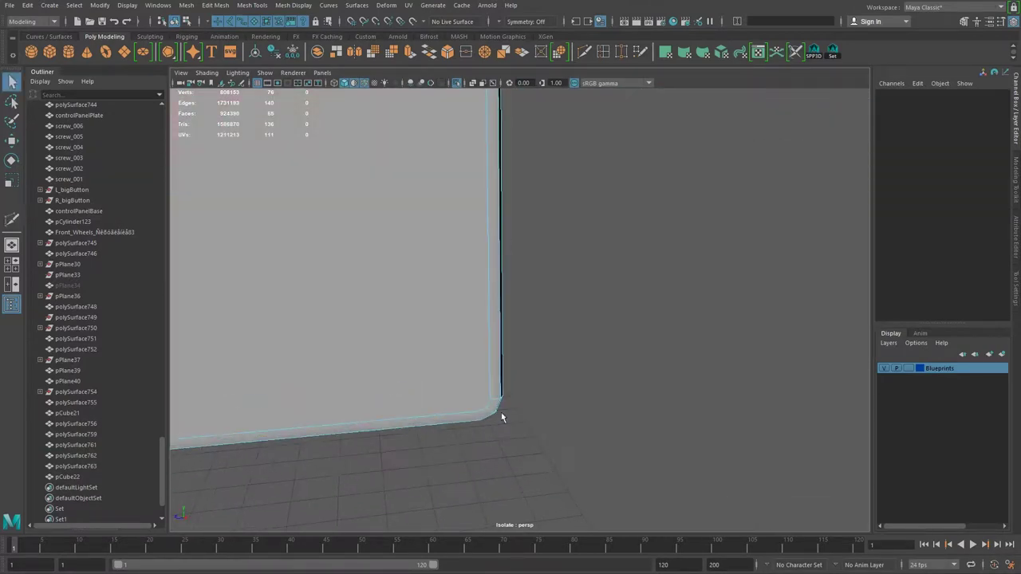
left_click_drag(477, 423, 526, 411, "alt")
mouse_move(519, 239)
left_mouse_down("alt")
mouse_move(481, 330)
mouse_move(638, 285)
mouse_move(549, 315)
mouse_move(300, 351)
left_mouse_up("alt")
left_click_drag(430, 357, 507, 357, "alt")
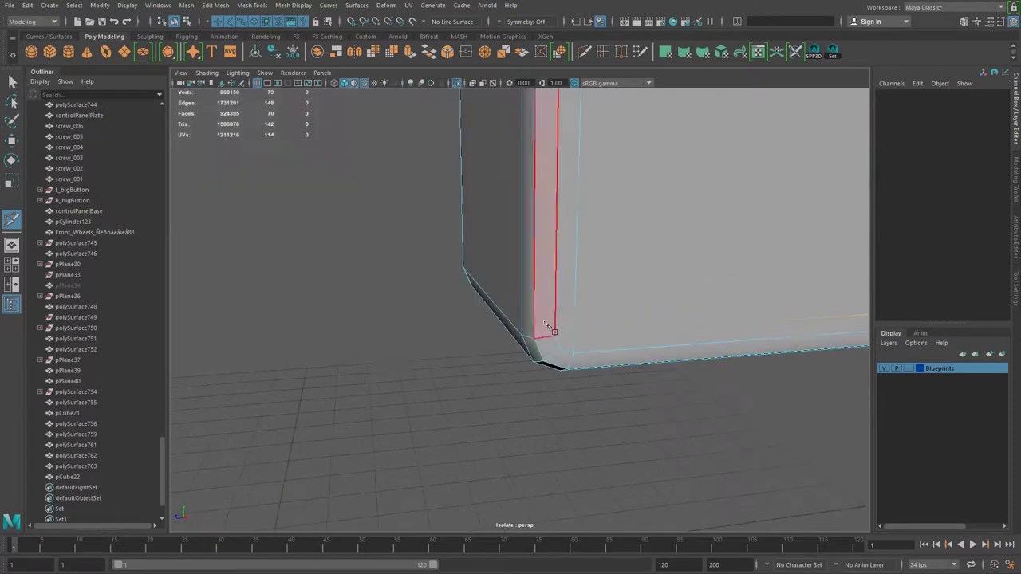
Bevel the selected edges of the long block.
key("f")
key("ctrl+b")
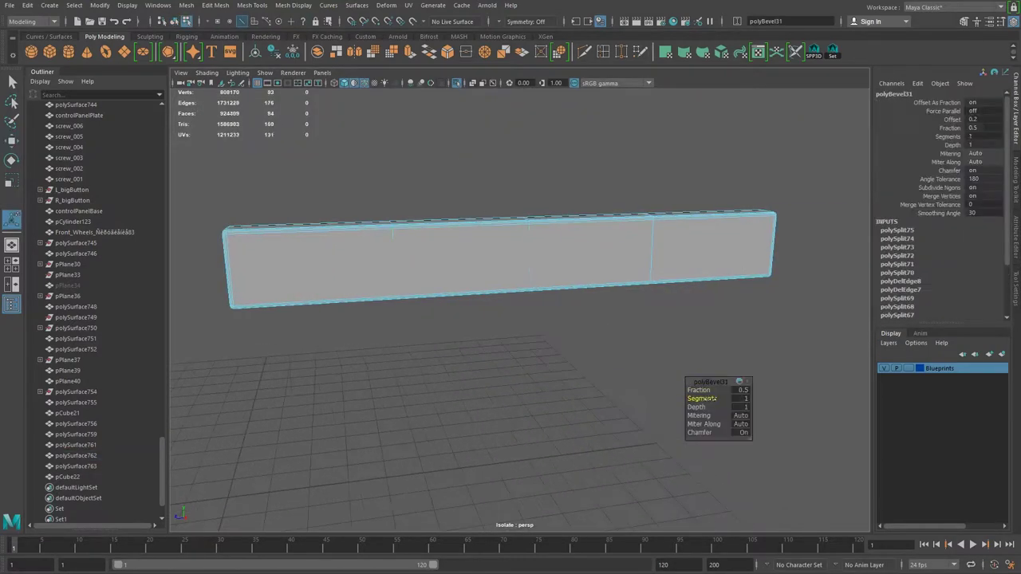
key("w")
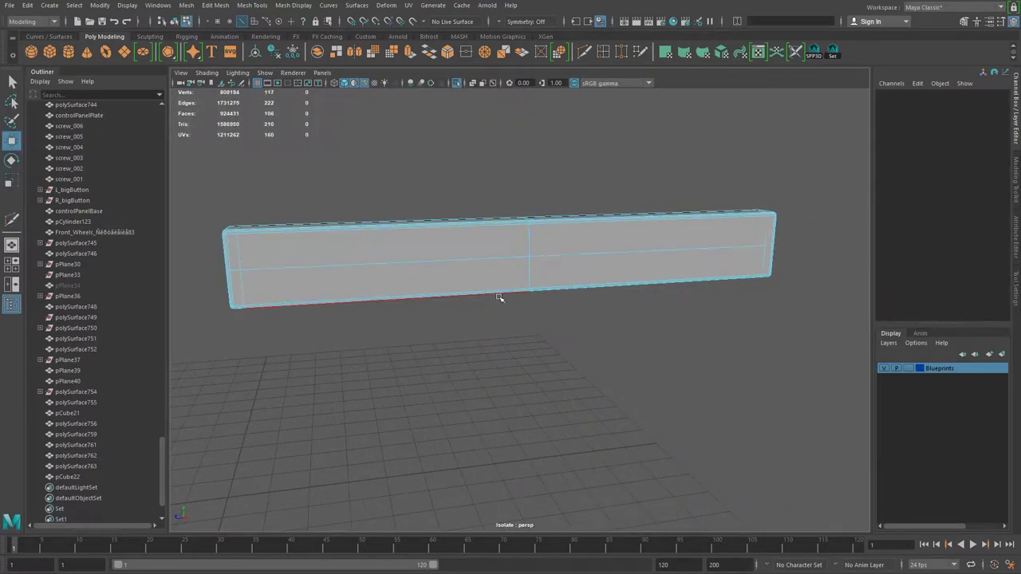
mouse_move(408, 242)
left_mouse_down("alt")
mouse_move(399, 189)
mouse_move(630, 351)
left_mouse_up("alt")
mouse_move(630, 287)
left_mouse_down()
mouse_move(644, 372)
mouse_move(615, 399)
left_mouse_up()
Extrude the block's border edges outward.
scroll(519, 170, "up", 5)
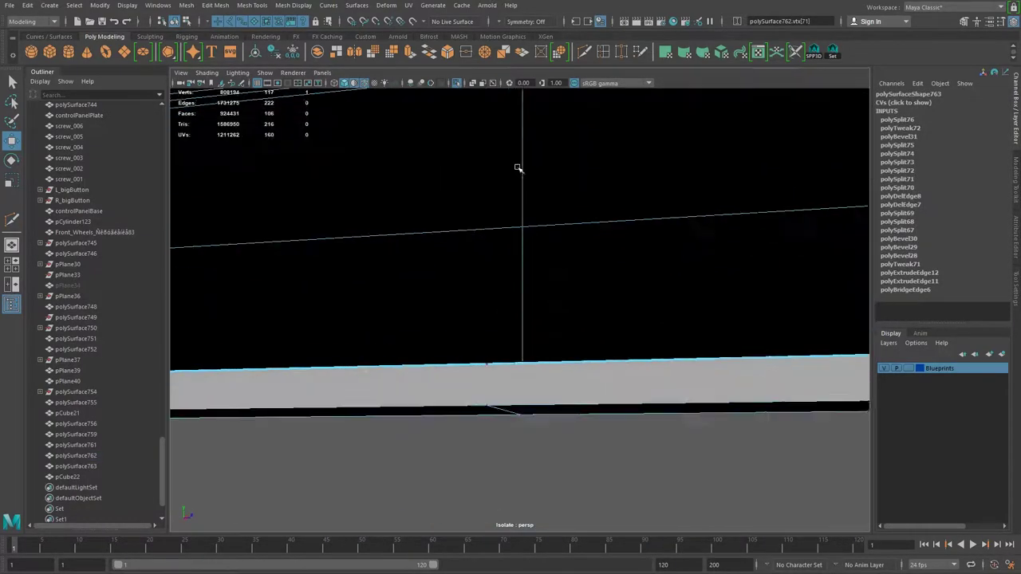
key("ctrl+shift+x")
scroll(460, 230, "down", 5)
mouse_move(558, 250)
left_mouse_down("alt")
mouse_move(644, 314)
mouse_move(567, 357)
left_mouse_up("alt")
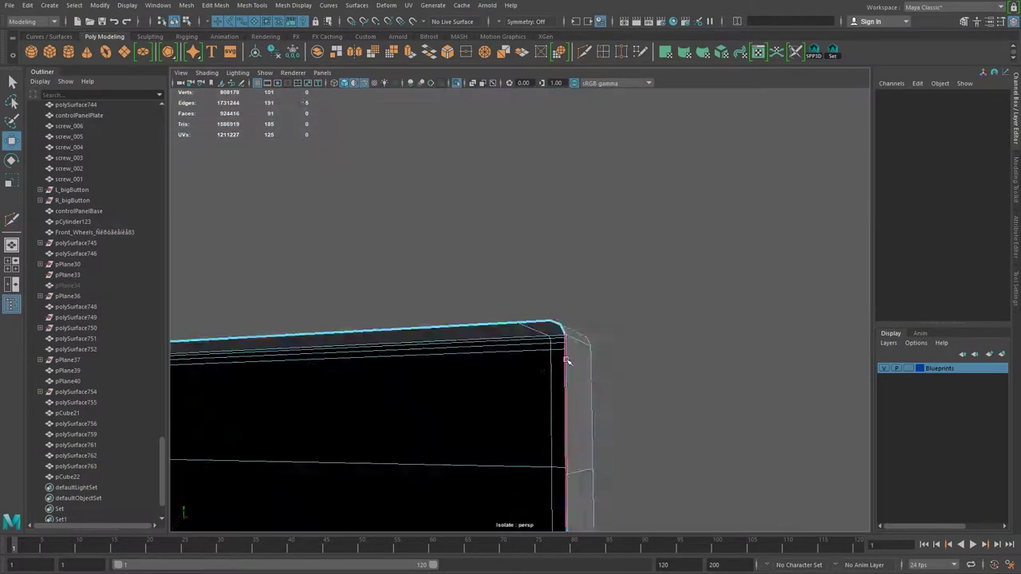
key("ctrl+e")
left_click_drag(604, 445, 462, 394, "alt")
scroll(531, 365, "down", 3)
mouse_move(531, 365)
left_mouse_down("alt")
mouse_move(547, 337)
mouse_move(641, 388)
mouse_move(593, 453)
mouse_move(450, 369)
left_mouse_up("alt")
scroll(640, 388, "up", 4)
scroll(451, 369, "down", 4)
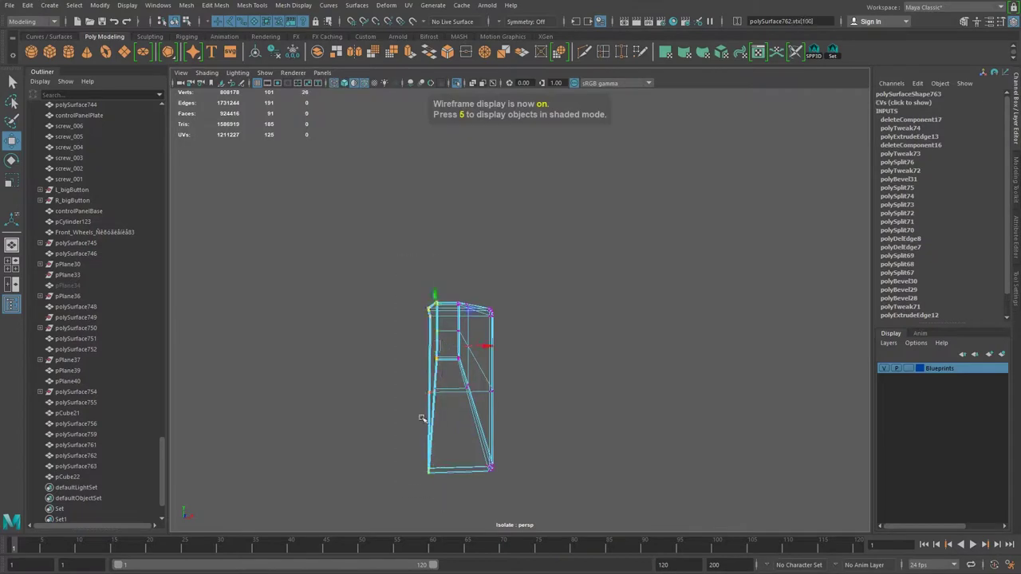
Merge the box's overlapping vertices.
key("5")
scroll(518, 410, "up", 5)
left_click_drag(518, 410, 455, 278, "alt")
key("F8")
scroll(455, 278, "down", 5)
scroll(543, 349, "up", 3)
key("4")
scroll(543, 348, "down", 5)
key("F9")
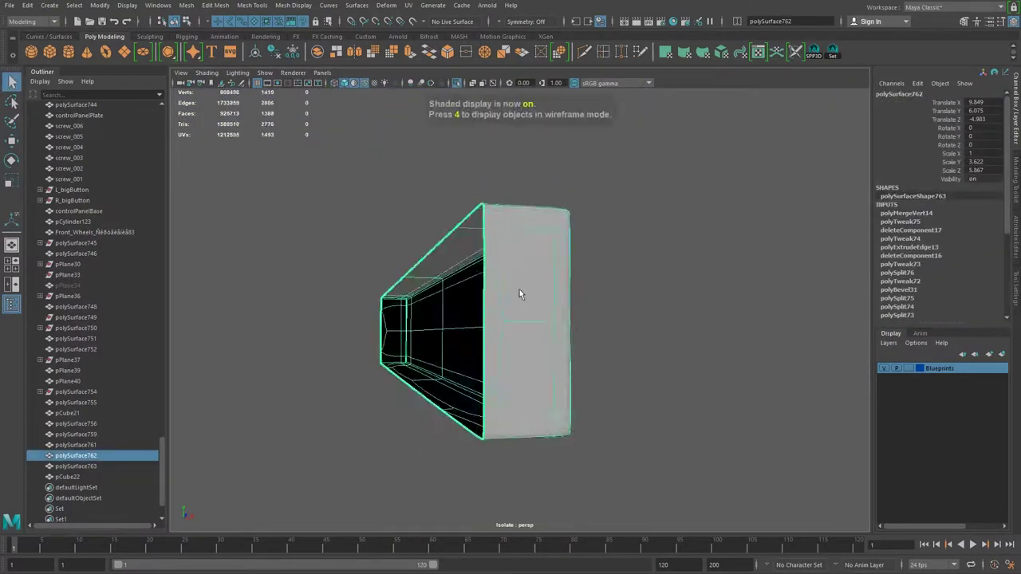
Move a corner vertex of the box into place.
scroll(519, 294, "up", 3)
key("F9")
left_click(598, 337)
key("w")
left_click_drag(597, 338, 423, 335, "alt")
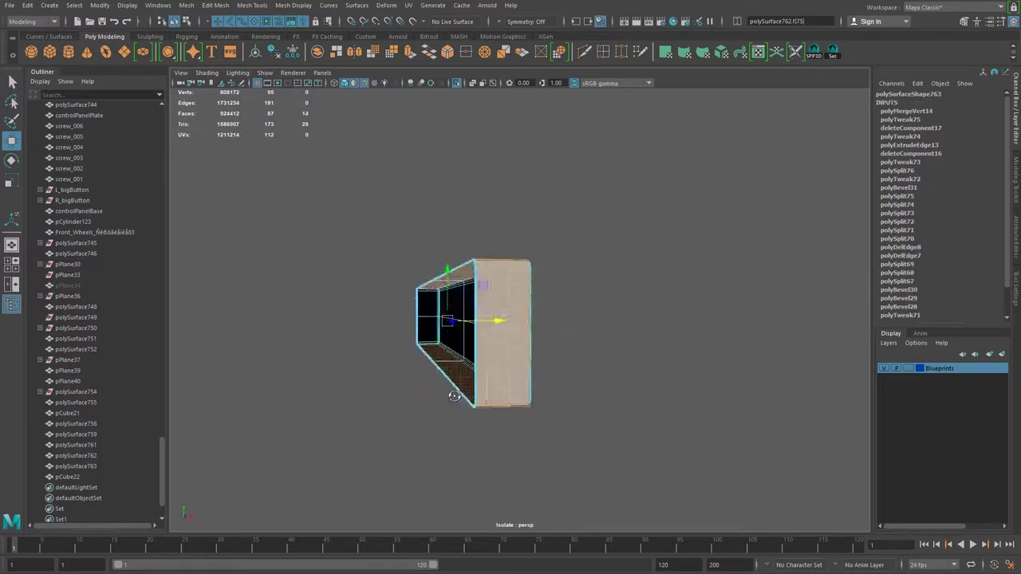
key("5")
Stretch the box into a long bar and bevel its edges.
left_click_drag(453, 386, 522, 367, "alt")
key("F8")
scroll(522, 367, "up", 5)
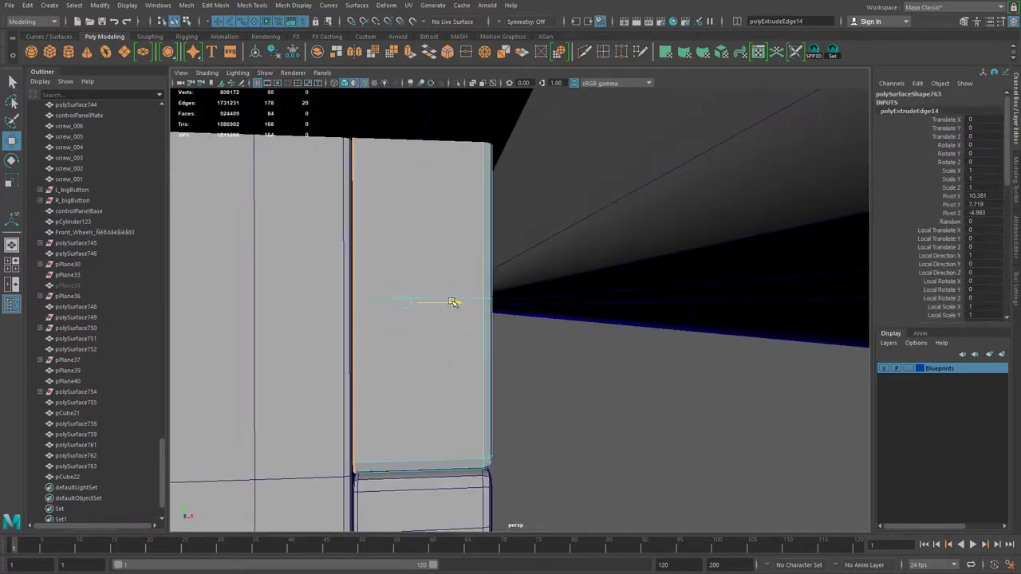
scroll(469, 273, "down", 5)
left_click_drag(469, 272, 467, 296, "alt")
key("ctrl+b")
right_click(627, 266, "shift")
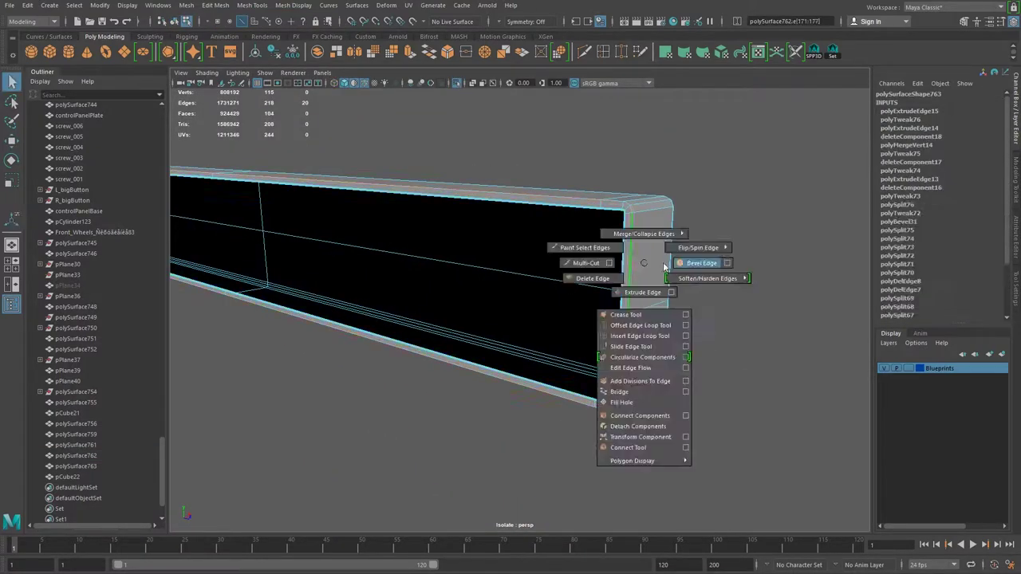
Combine the isolated box parts into one mesh, then show the whole train again.
left_click(615, 504, "shift")
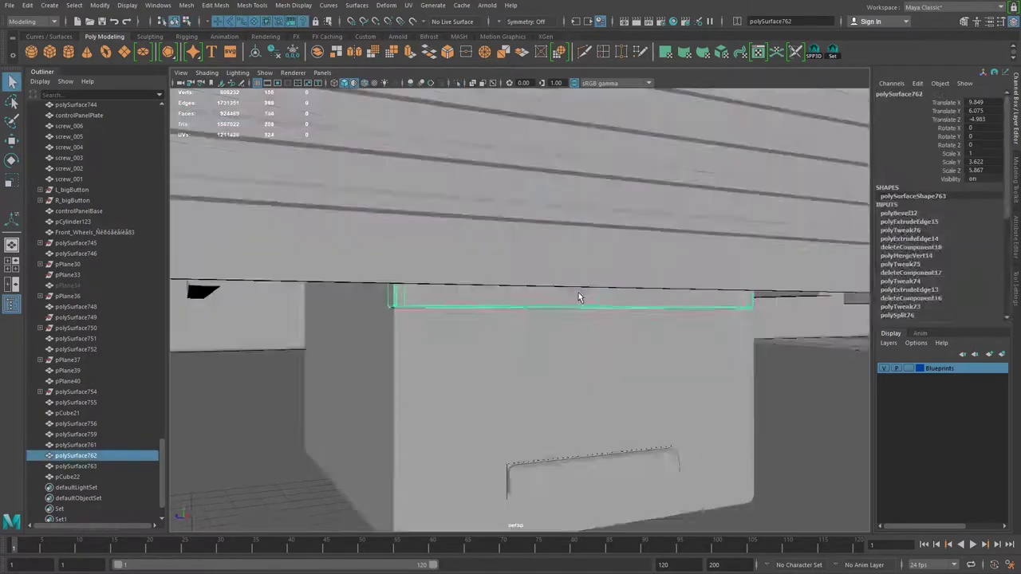
key("ctrl+1")
left_click_drag(477, 370, 511, 271, "alt")
right_click_drag(522, 263, 541, 472, "shift")
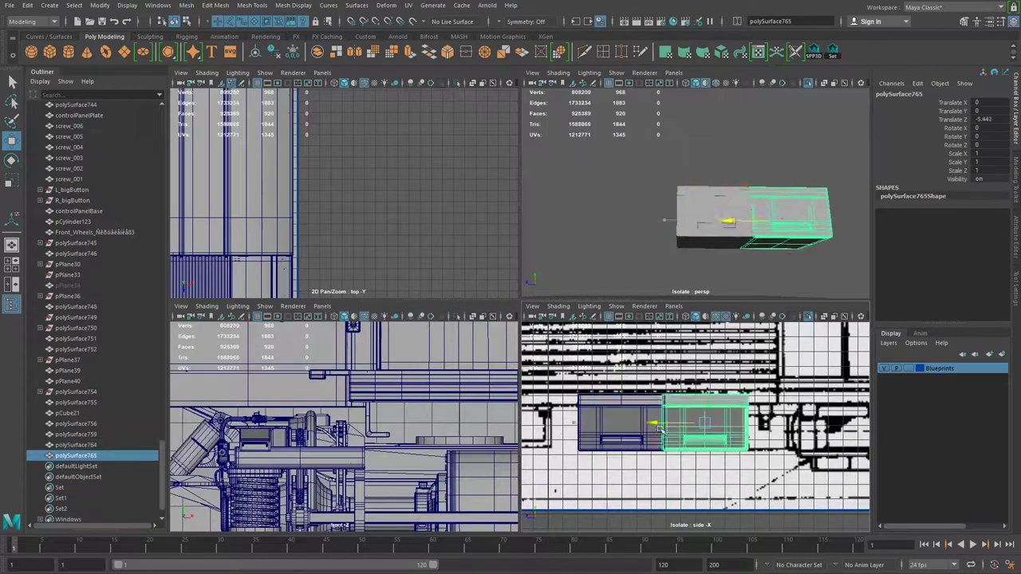
mouse_move(586, 271)
left_mouse_down("alt")
mouse_move(536, 355)
mouse_move(558, 303)
left_mouse_up("alt")
key("ctrl+1")
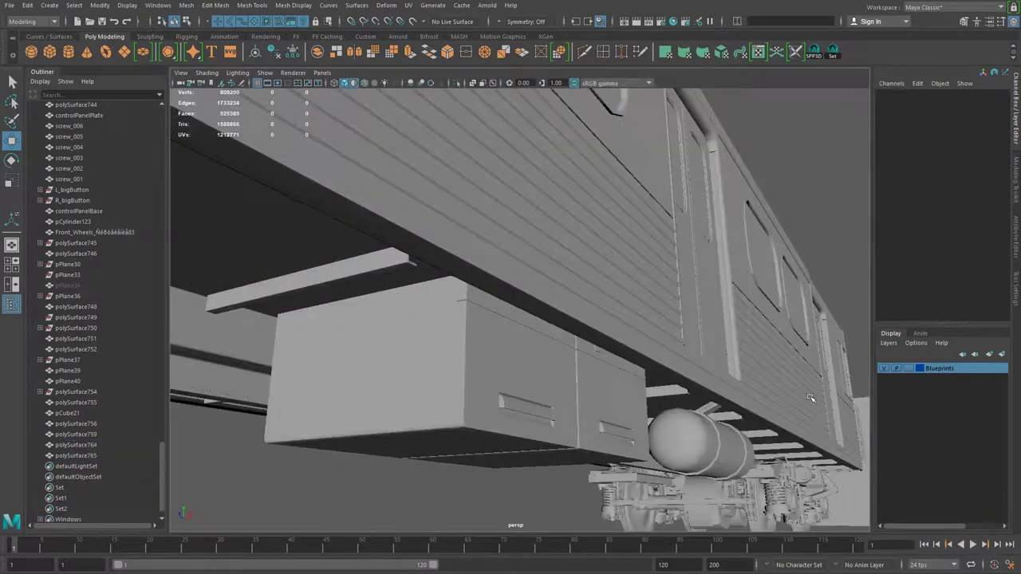
Select the capsule-shaped air tank under the train and frame it.
left_click(580, 353)
left_click_drag(580, 353, 478, 367, "alt")
left_click(448, 374)
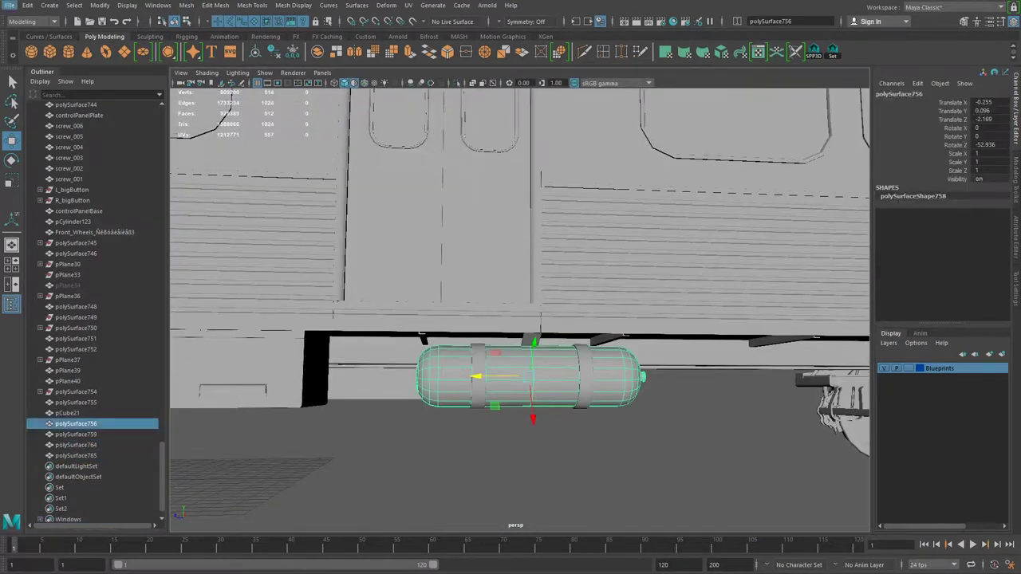
key("f")
key("ctrl+1")
key("e")
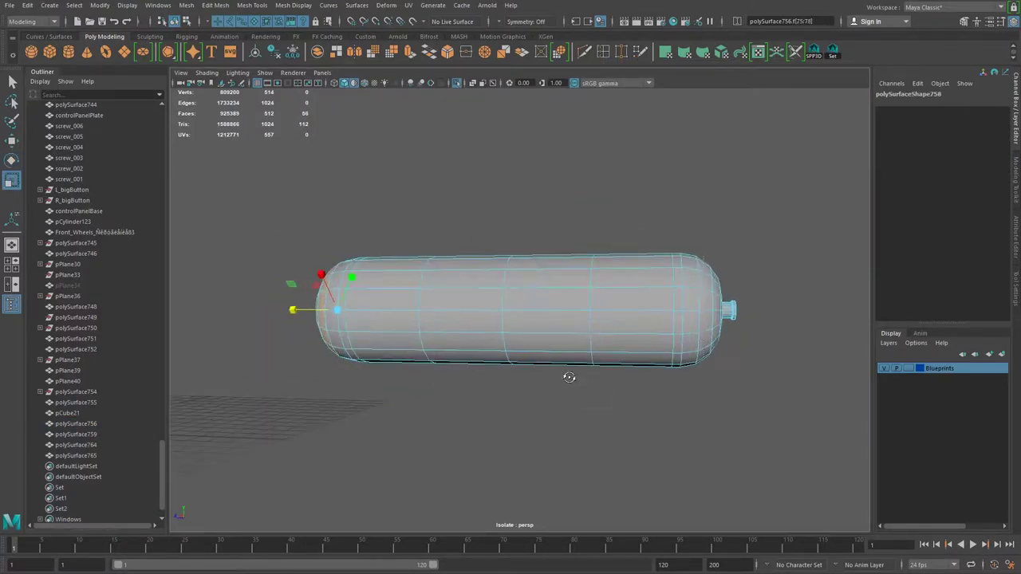
Detach and delete the tank's middle faces, then extrude the open edges.
right_click_drag(582, 285, 615, 478, "shift")
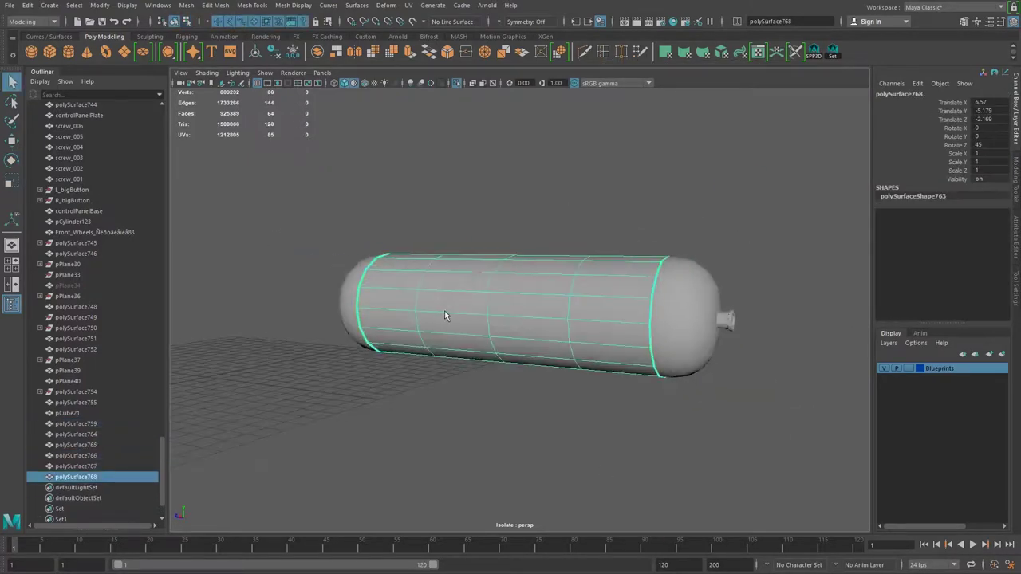
right_click(569, 307, "shift")
left_click_drag(552, 275, 229, 3, "alt")
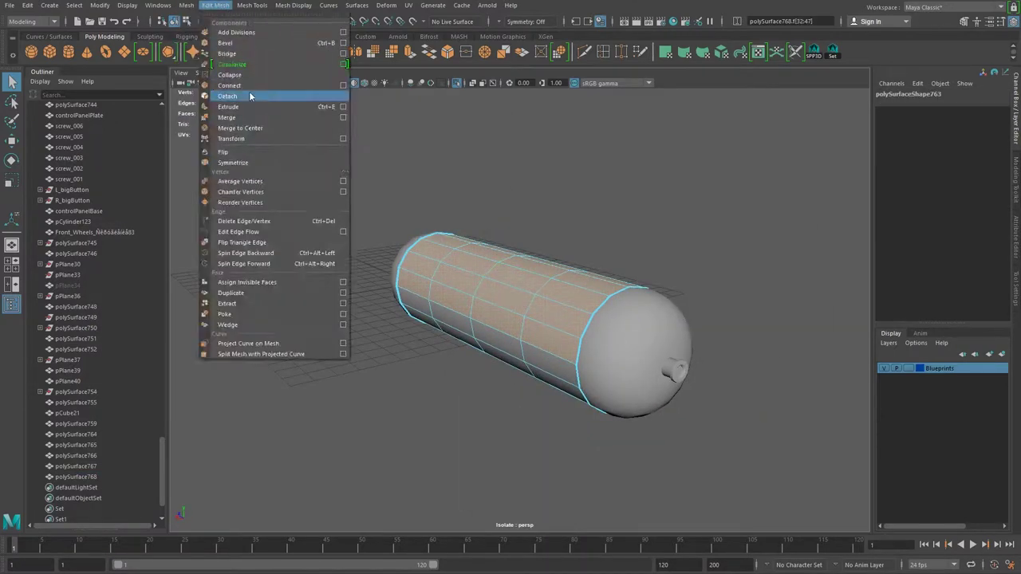
left_click(228, 96)
left_click_drag(382, 239, 451, 309, "alt")
left_click_drag(487, 279, 369, 277, "alt")
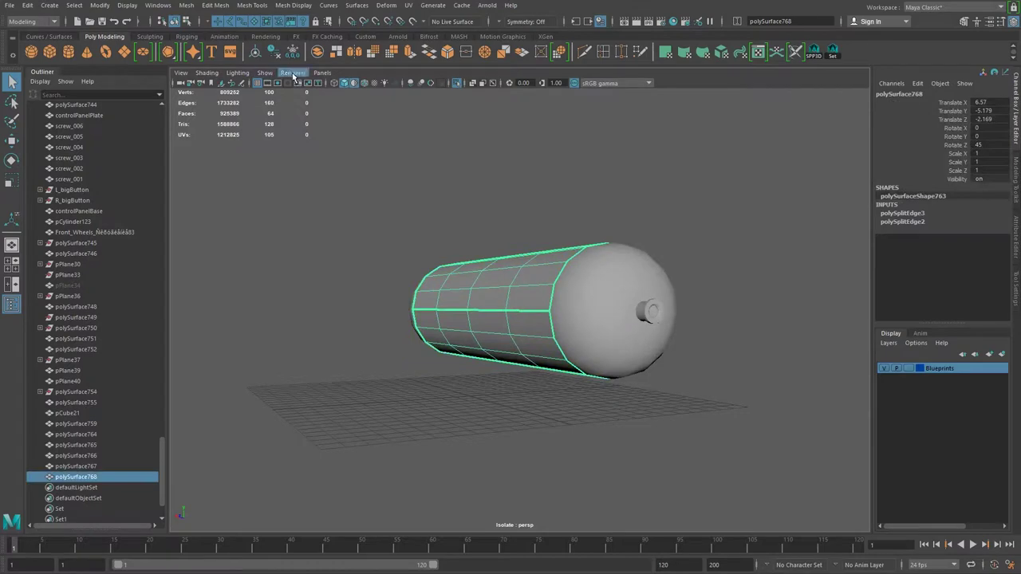
key("Delete")
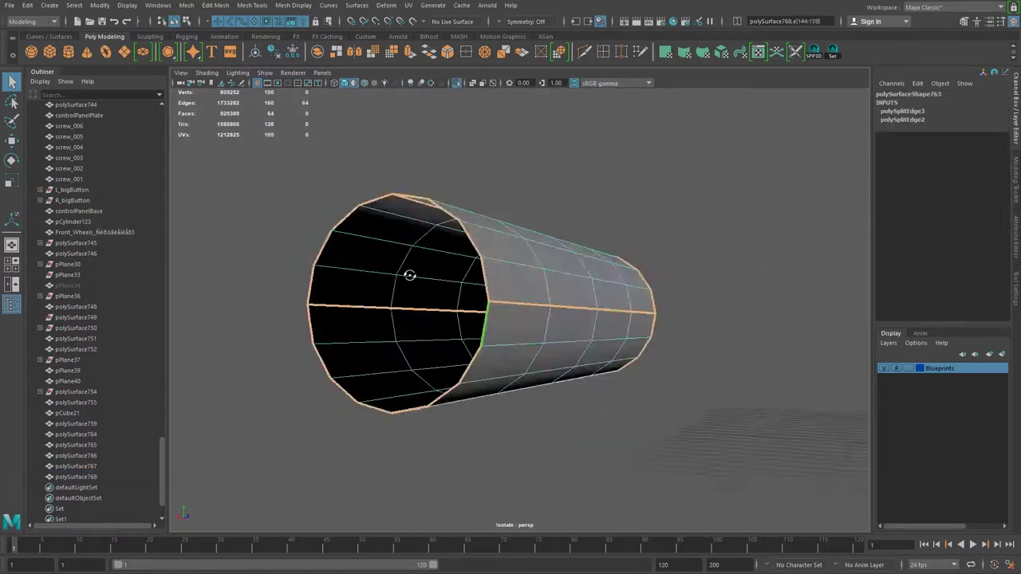
key("ctrl+e")
Separate the open cylinder into individual strips and frame one strip.
scroll(617, 304, "up", 5)
scroll(618, 304, "down", 5)
mouse_move(456, 341)
left_mouse_down("alt")
mouse_move(554, 346)
mouse_move(519, 303)
left_mouse_up("alt")
scroll(519, 303, "up", 3)
left_click_drag(476, 452, 627, 324, "alt")
scroll(478, 337, "up", 4)
left_click_drag(479, 337, 326, 298, "alt")
key("F8")
scroll(326, 298, "down", 5)
right_click_drag(545, 180, 512, 358)
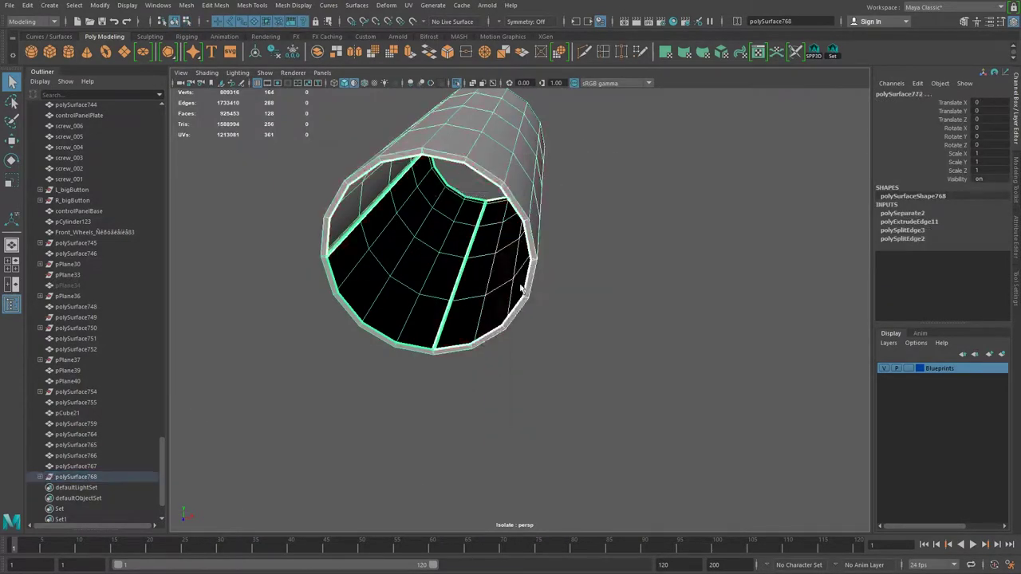
key("f")
left_click_drag(746, 382, 633, 310, "alt")
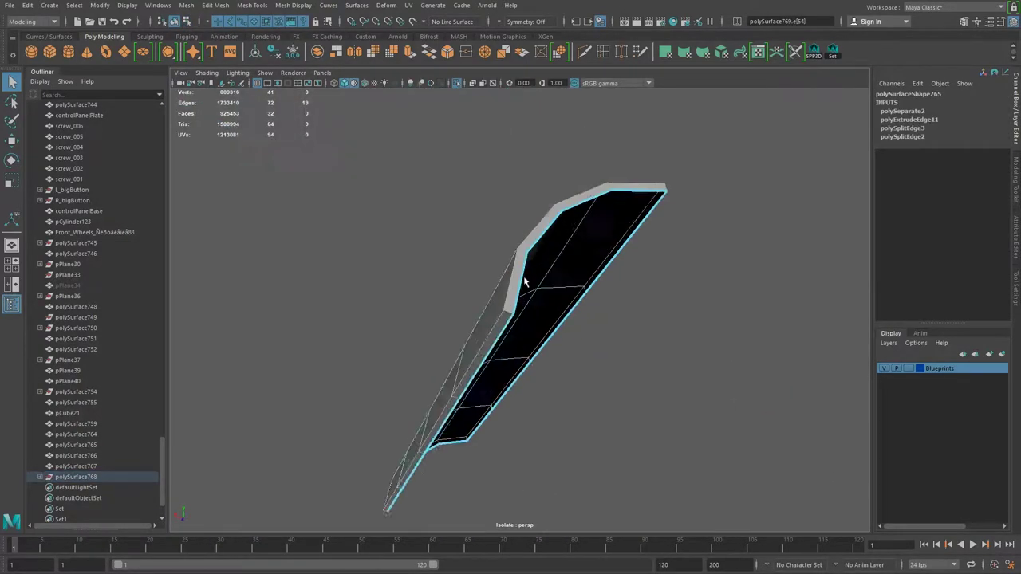
Bevel the strip's edges, undoing and redoing until the bevel looks right.
key("ctrl+b")
left_click_drag(744, 391, 607, 343, "alt")
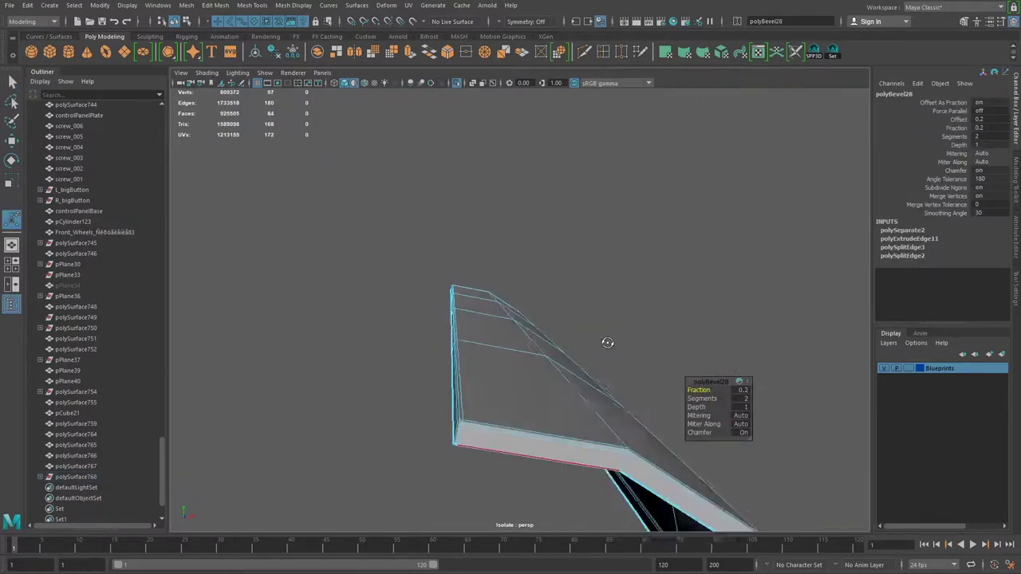
key("ctrl+z")
key("ctrl+z")
key("ctrl+z")
key("ctrl+z")
key("ctrl+z")
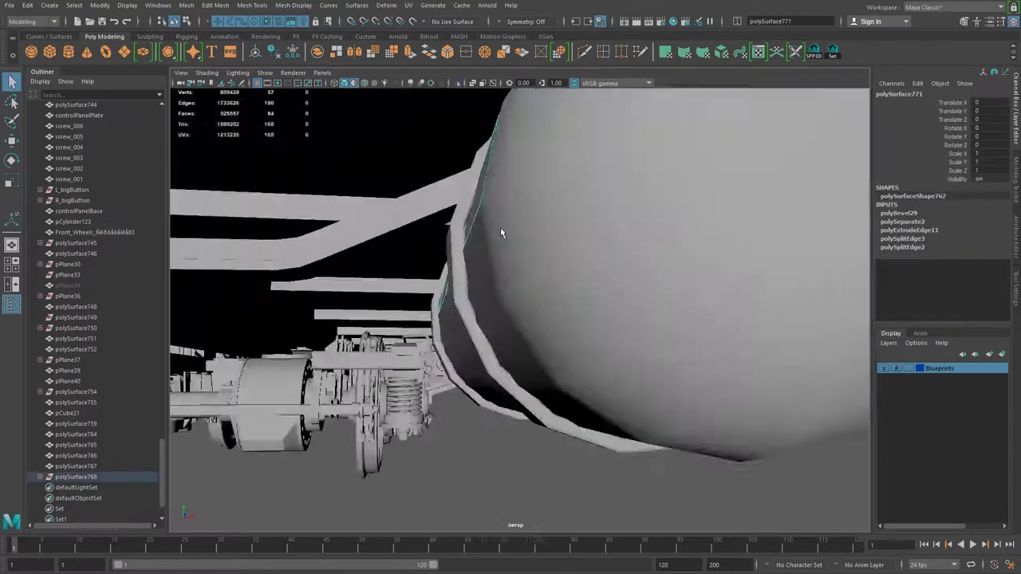
key("ctrl+z")
key("ctrl+z")
key("ctrl+z")
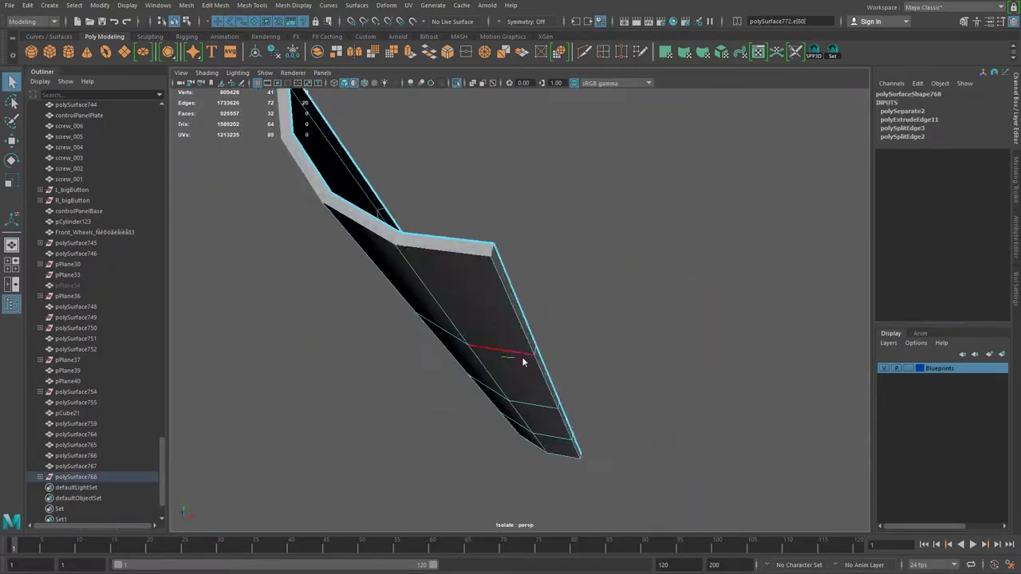
key("ctrl+z")
key("ctrl+z")
key("ctrl+z")
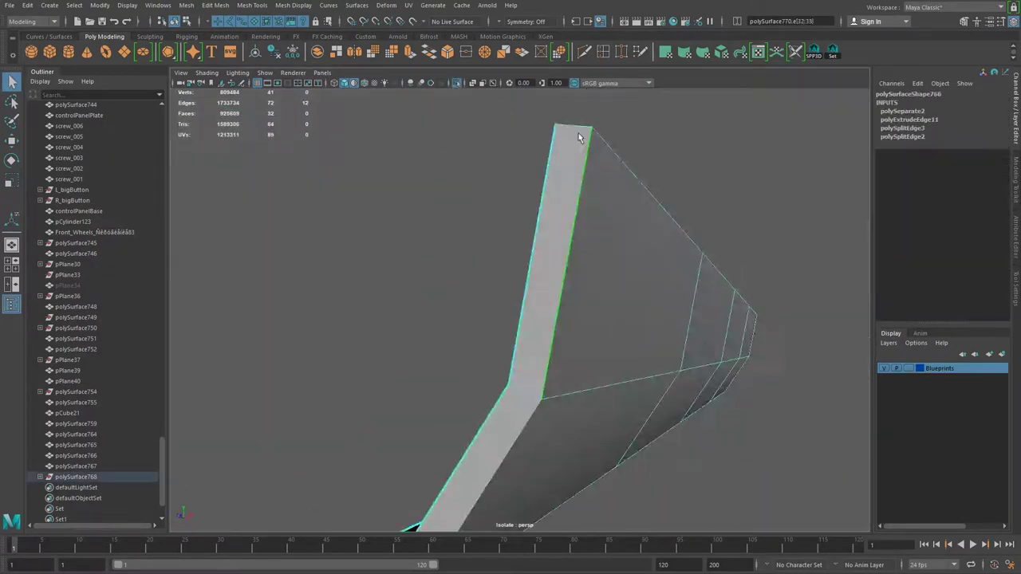
key("ctrl+z")
key("ctrl+z")
key("ctrl+z")
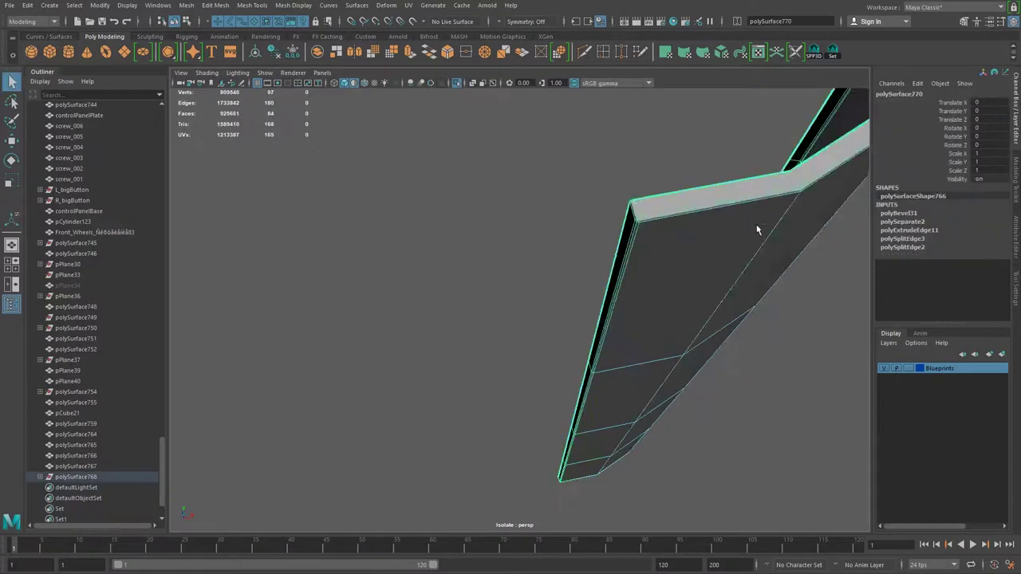
key("ctrl+z")
key("ctrl+z")
key("ctrl+z")
key("ctrl+z")
key("ctrl+z")
key("ctrl+b")
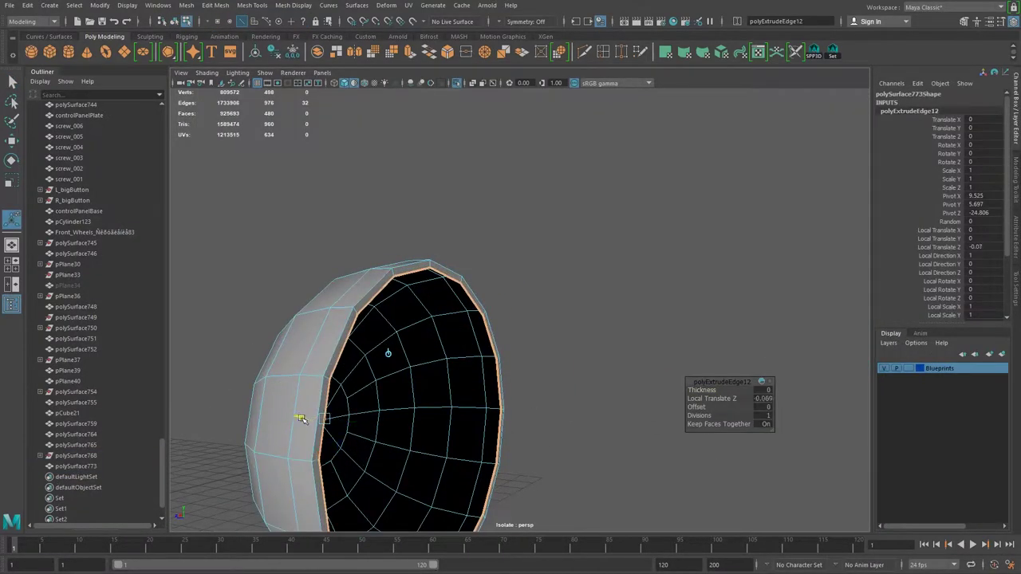
Return to the close-up of the tank end and switch the capsule to component editing.
key("ctrl+z")
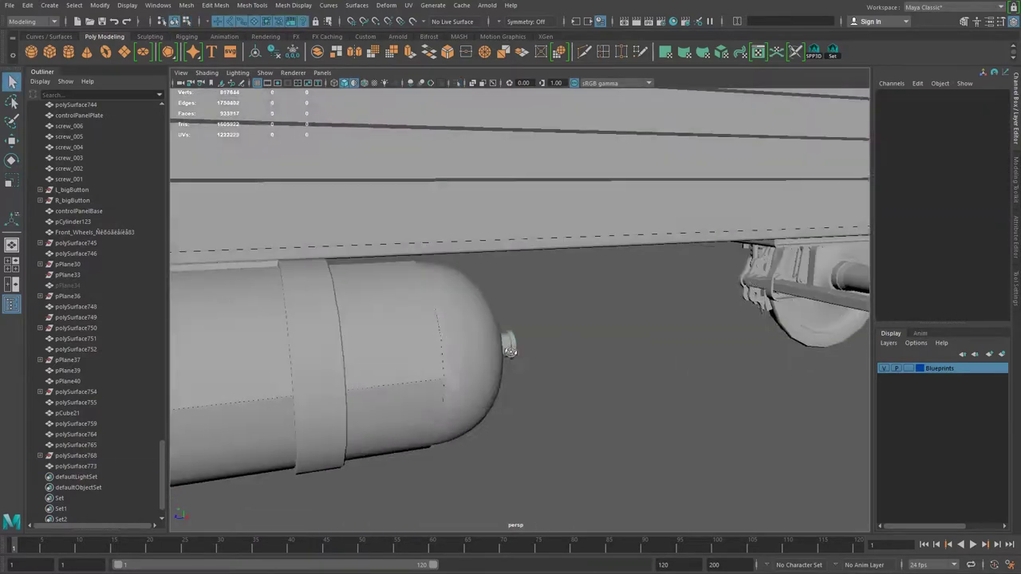
key("ctrl+z")
key("ctrl+z")
key("ctrl+z")
key("shift+z")
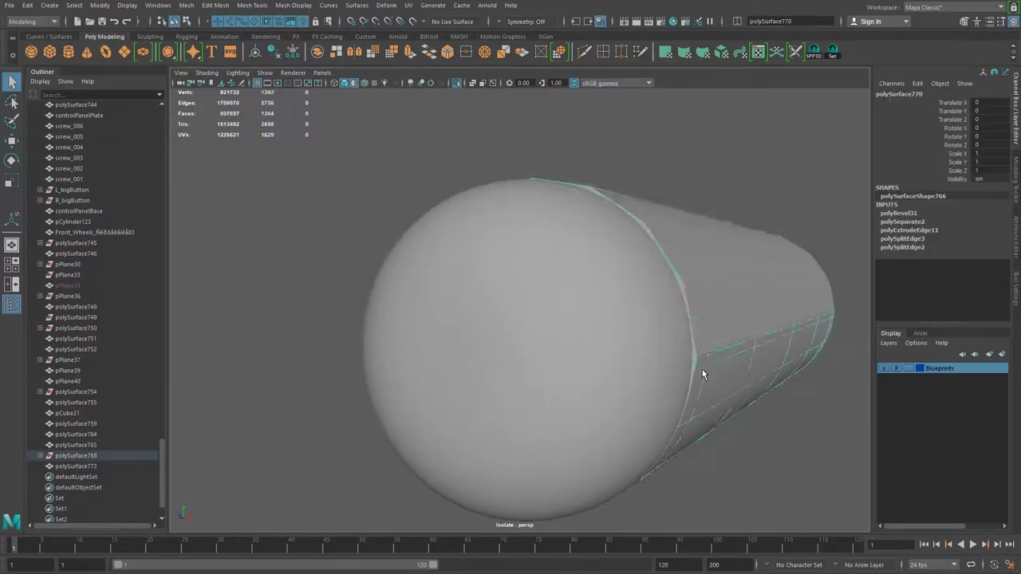
key("shift+z")
key("ctrl+z")
key("ctrl+z")
right_click_drag(547, 341, 528, 399)
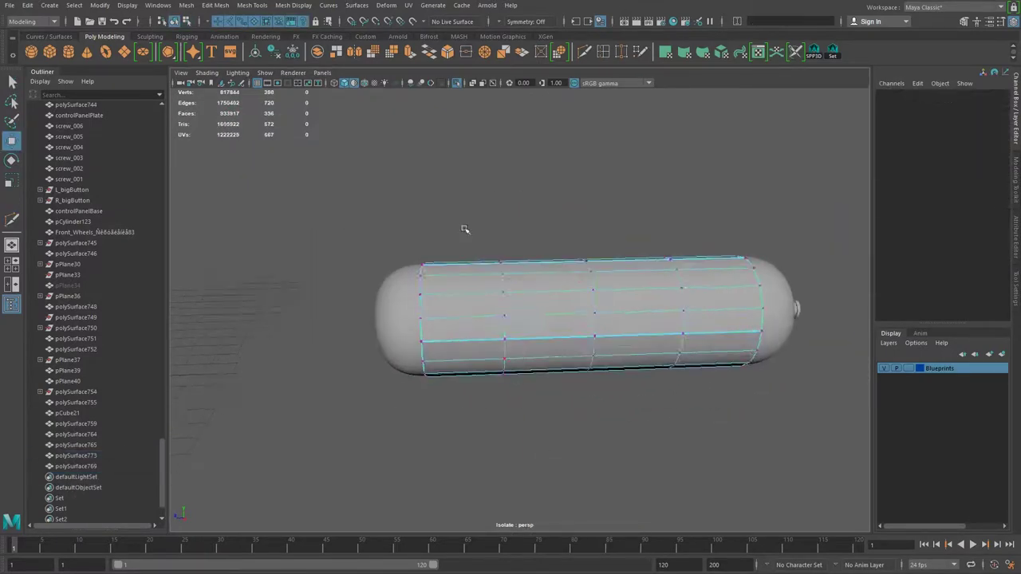
Check the strap band in wireframe, then show the tank back in the full scene.
left_click_drag(503, 328, 621, 278, "alt")
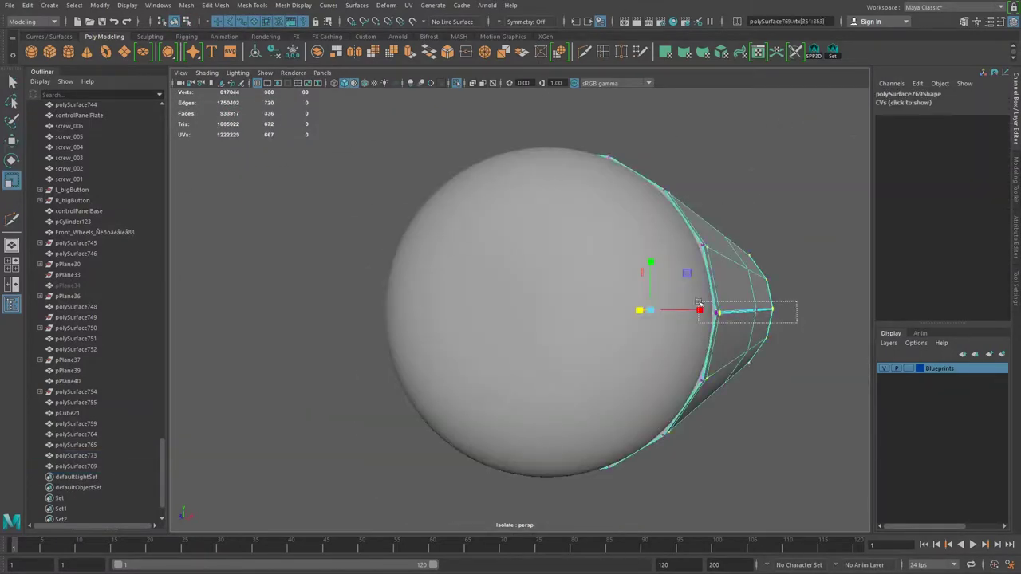
mouse_move(646, 316)
left_mouse_down("alt")
mouse_move(702, 303)
mouse_move(669, 275)
mouse_move(647, 283)
mouse_move(652, 304)
mouse_move(612, 274)
left_mouse_up("alt")
key("4")
key("5")
left_click(622, 447)
key("ctrl+1")
Select and frame the tank pieces polySurface769 and polySurface773 beneath the train car.
left_click(612, 274)
key("f")
mouse_move(581, 335)
left_mouse_down("alt")
mouse_move(512, 317)
mouse_move(401, 181)
left_mouse_up("alt")
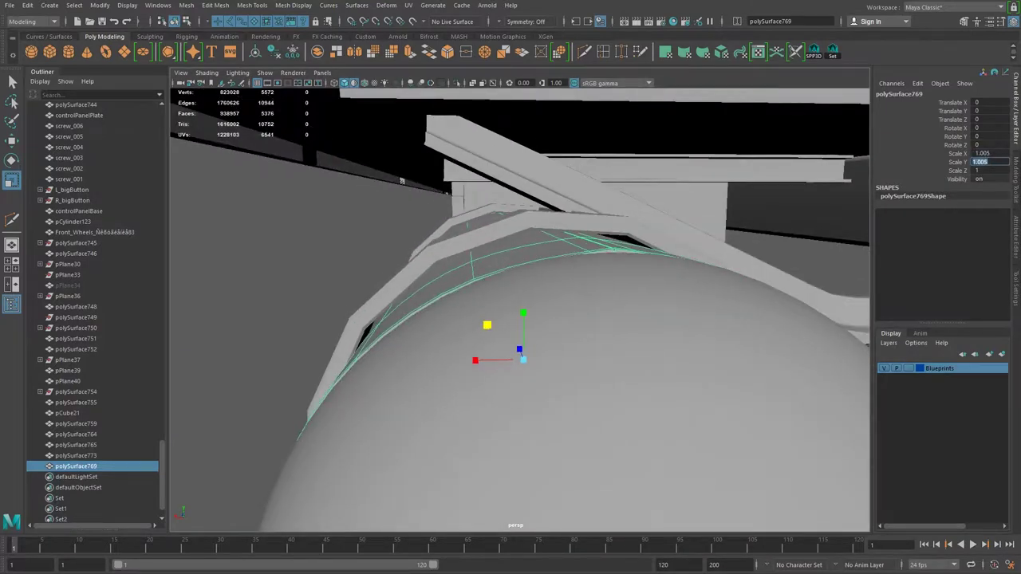
mouse_move(401, 181)
left_mouse_down("alt")
mouse_move(556, 207)
mouse_move(718, 319)
left_mouse_up("alt")
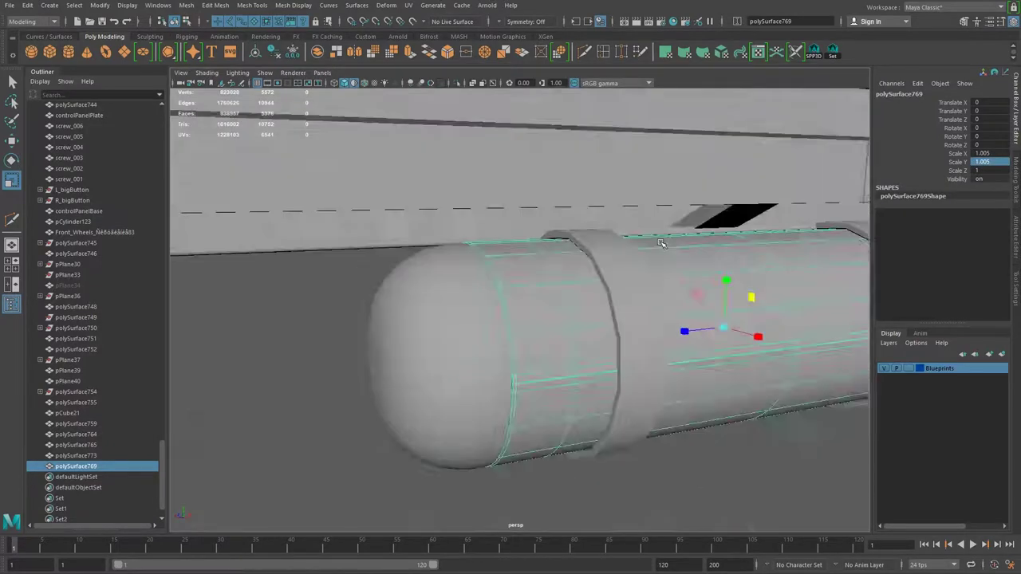
left_click(774, 410)
key("f")
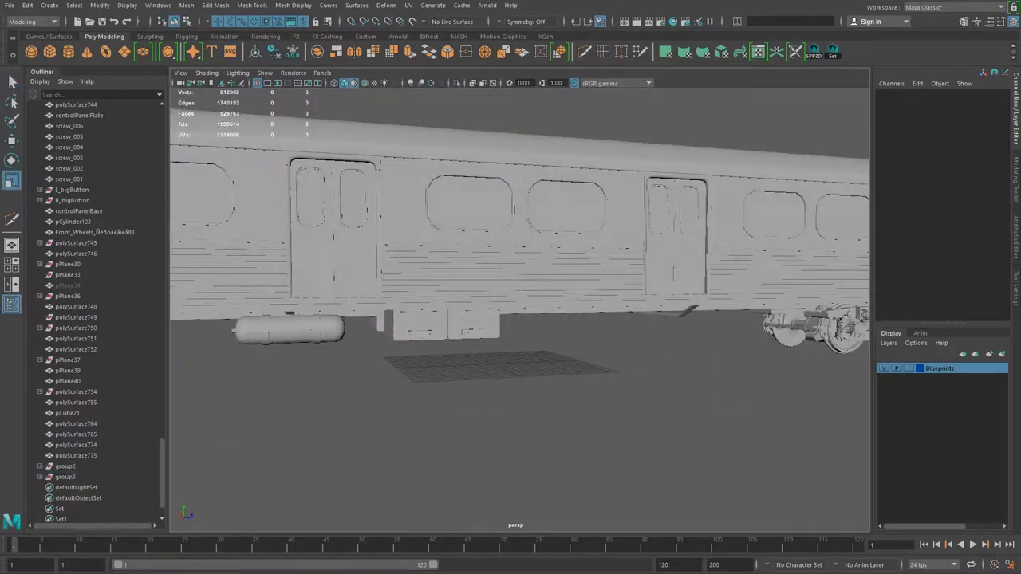
mouse_move(510, 378)
left_mouse_down("alt")
mouse_move(450, 374)
mouse_move(674, 279)
left_mouse_up("alt")
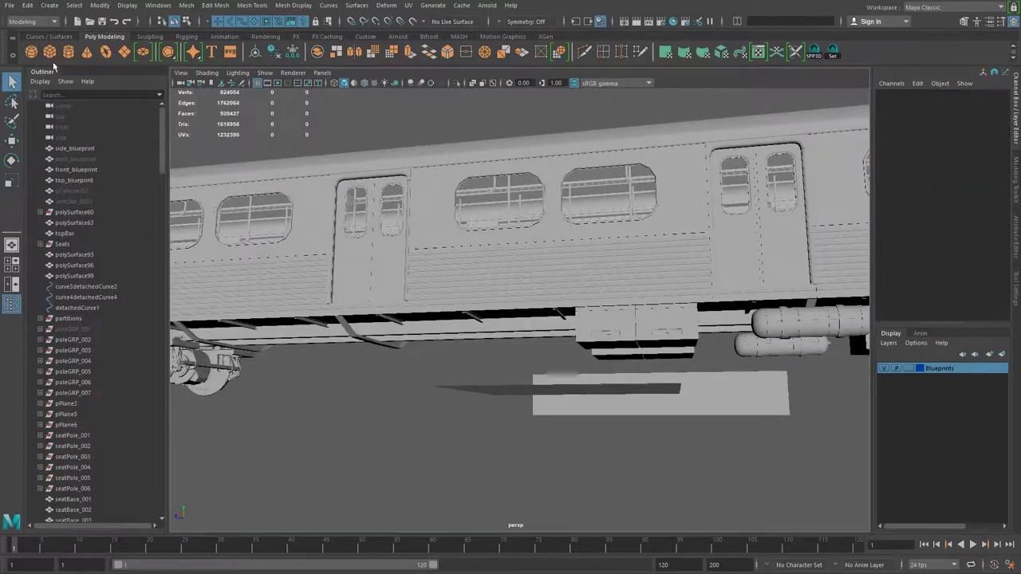
left_click_drag(452, 376, 347, 323, "alt")
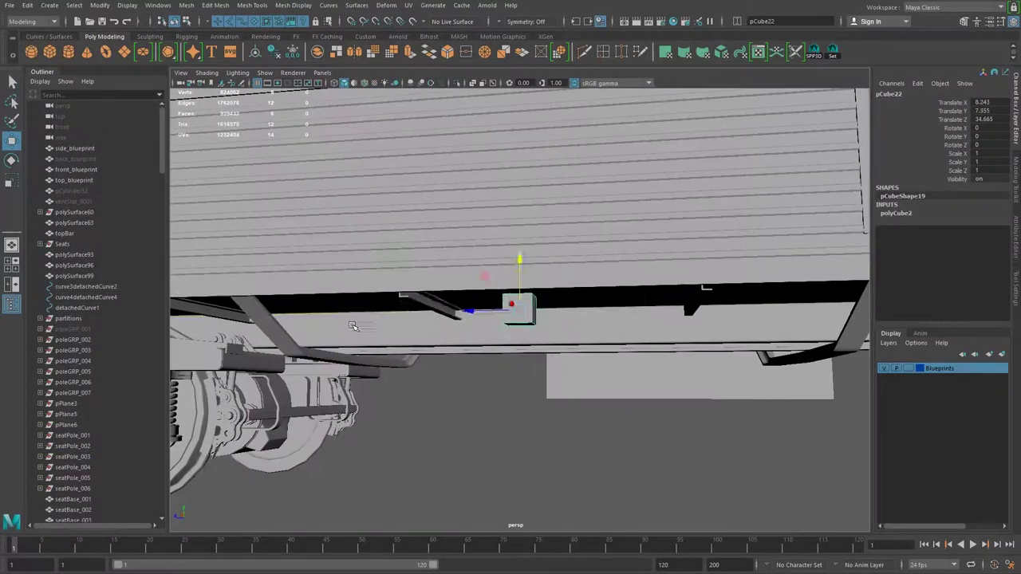
Tilt vent slat ventSlat_0003 to about 31 degrees on X.
left_click_drag(506, 312, 530, 307, "alt")
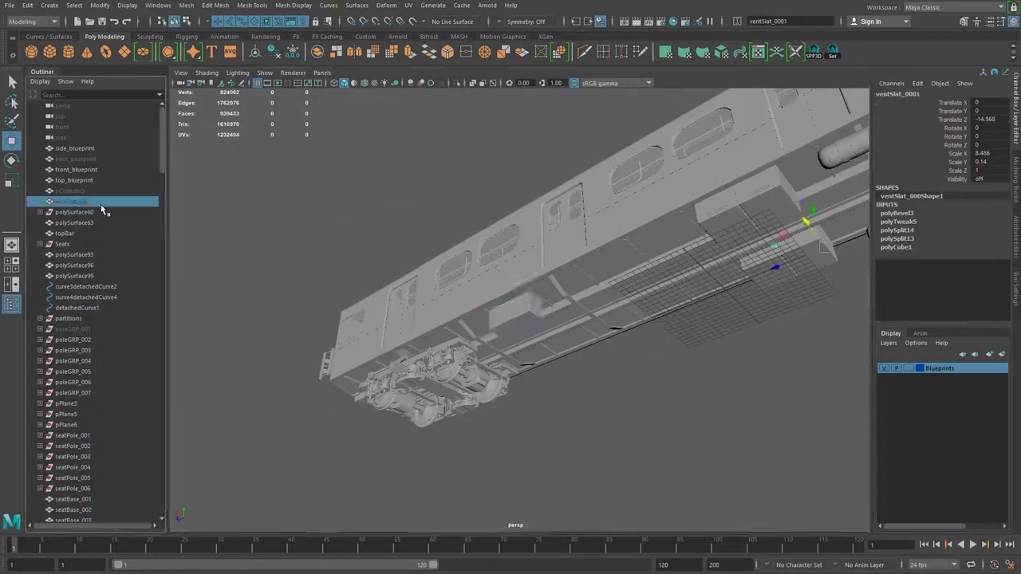
left_click_drag(200, 209, 303, 207, "alt")
key("f")
left_click(483, 305)
key("e")
mouse_move(653, 330)
left_mouse_down("alt")
mouse_move(521, 272)
mouse_move(484, 311)
mouse_move(649, 171)
mouse_move(524, 275)
left_mouse_up("alt")
key("e")
left_click_drag(524, 276, 461, 296)
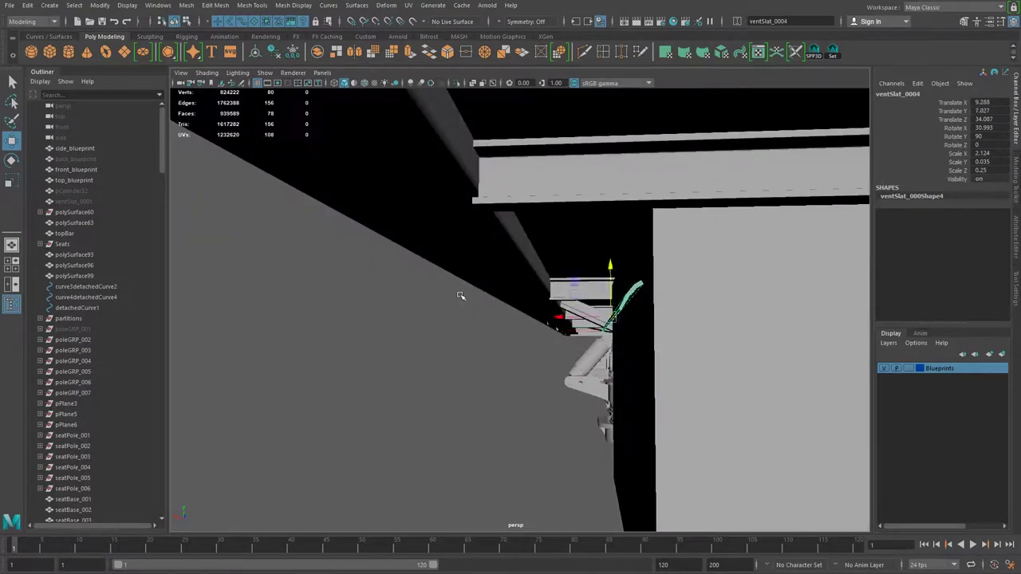
mouse_move(650, 343)
left_mouse_down("alt")
mouse_move(558, 303)
mouse_move(501, 334)
mouse_move(415, 311)
left_mouse_up("alt")
scroll(96, 319, "down", 10)
Select ventSlat_0003 through ventSlat_0021 and enable the Poly Count and Object Details HUD readouts.
left_click(76, 445)
left_click(73, 255, "shift")
left_click(127, 5)
left_click_drag(361, 267, 335, 263, "alt")
left_click(127, 5)
left_click(374, 46)
left_click(350, 149)
Look up from below and select the box under the car.
left_click_drag(558, 239, 599, 214, "alt")
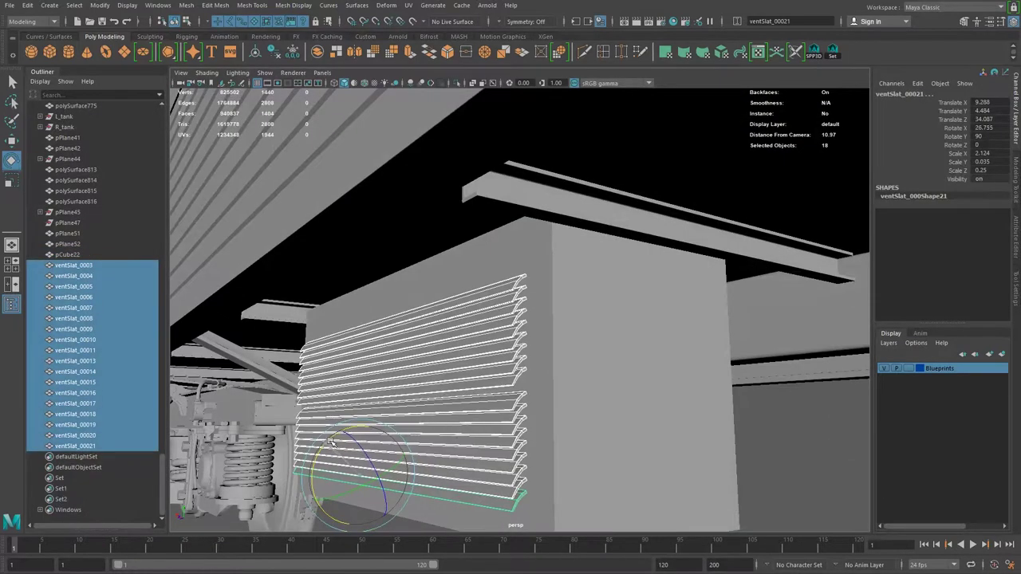
left_click_drag(331, 441, 488, 320, "alt")
left_click(489, 320)
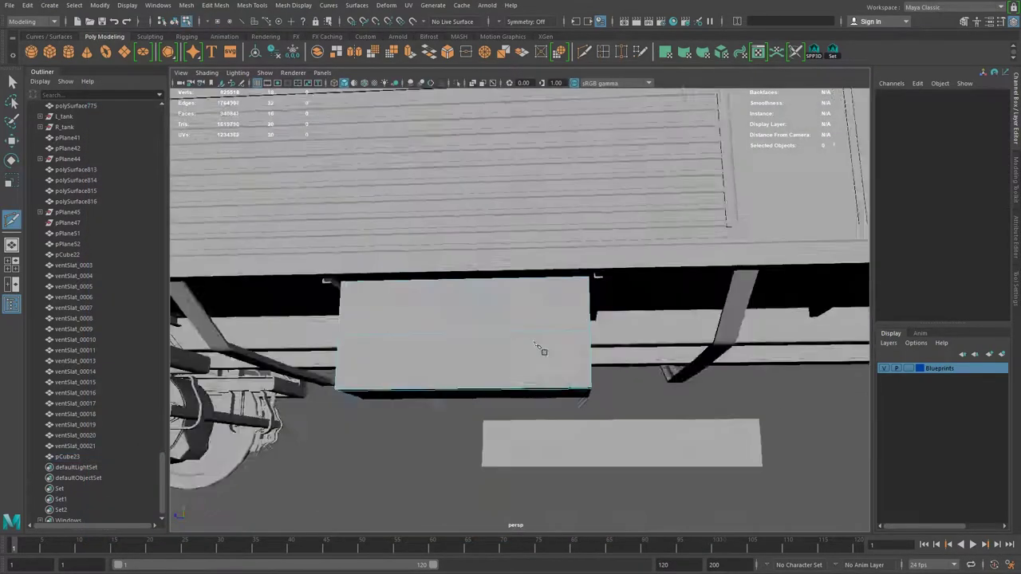
Bevel the edges of pCube23 under the car.
right_click_drag(520, 306, 542, 309, "shift")
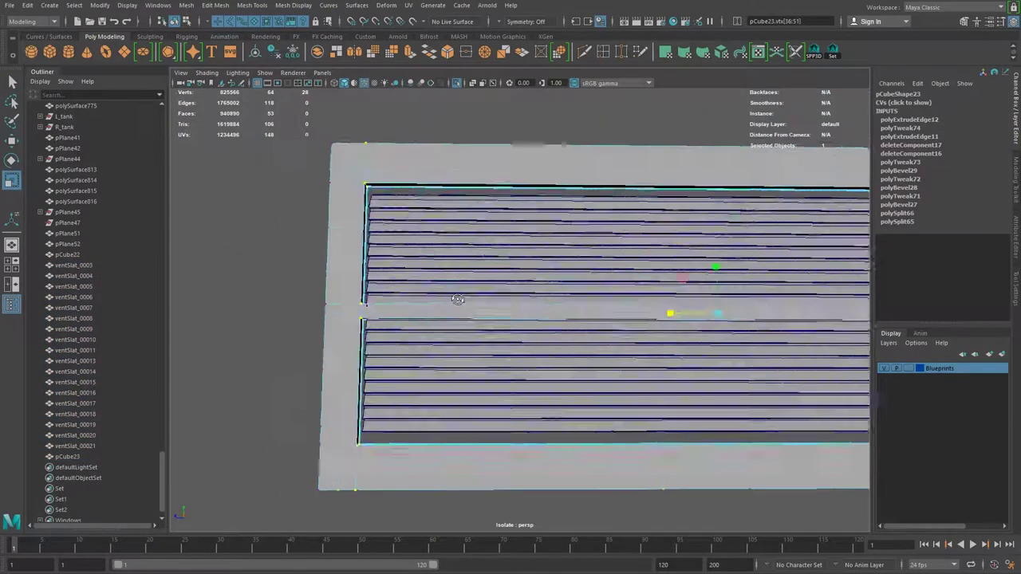
Marquee-select edges across the vent frame and bevel them.
left_click_drag(201, 257, 698, 282)
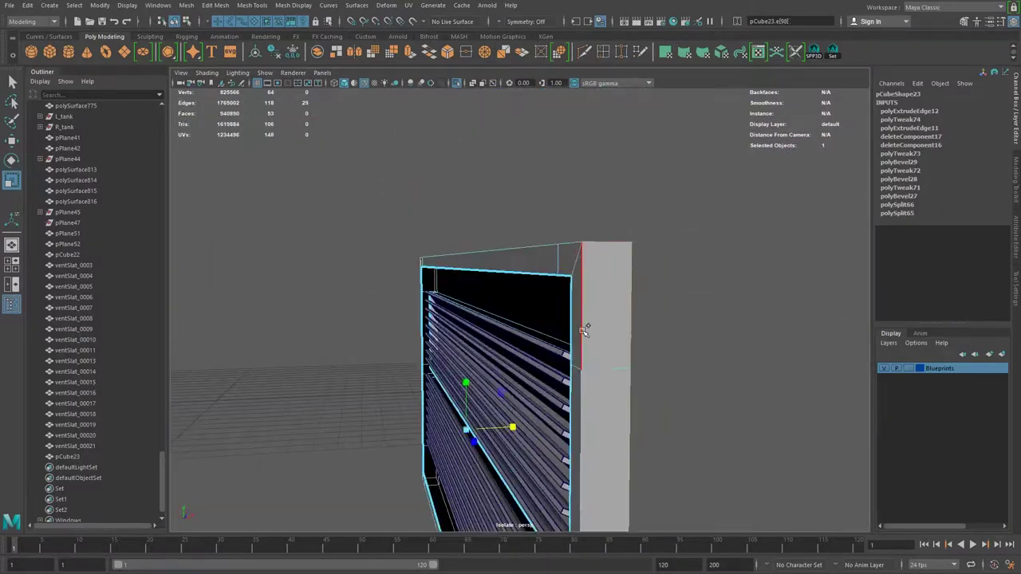
right_click_drag(634, 346, 656, 349, "shift")
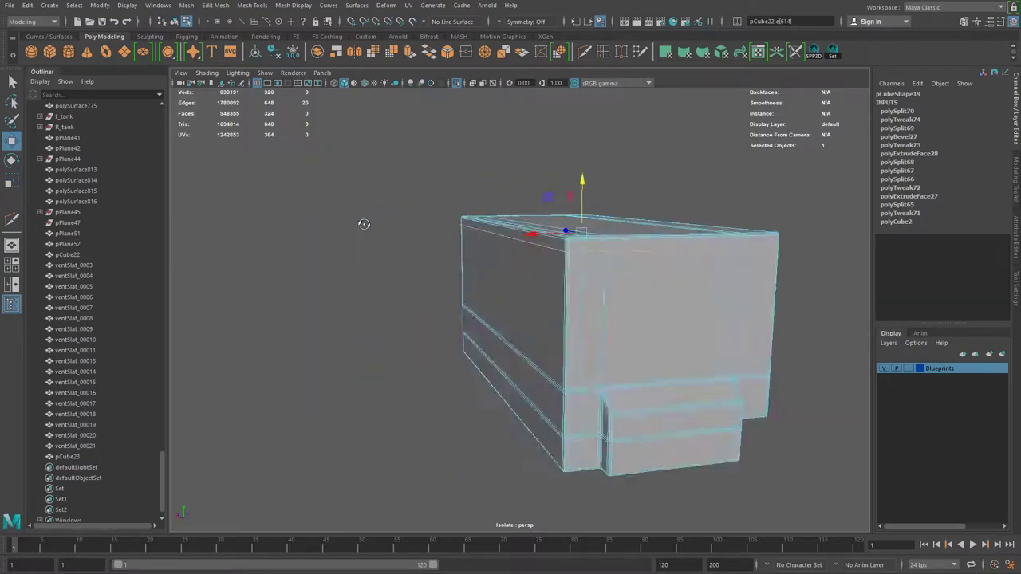
Select the edge loop around the equipment box, then maximise the viewport on a frontal train view.
key("F2")
double_click(719, 333)
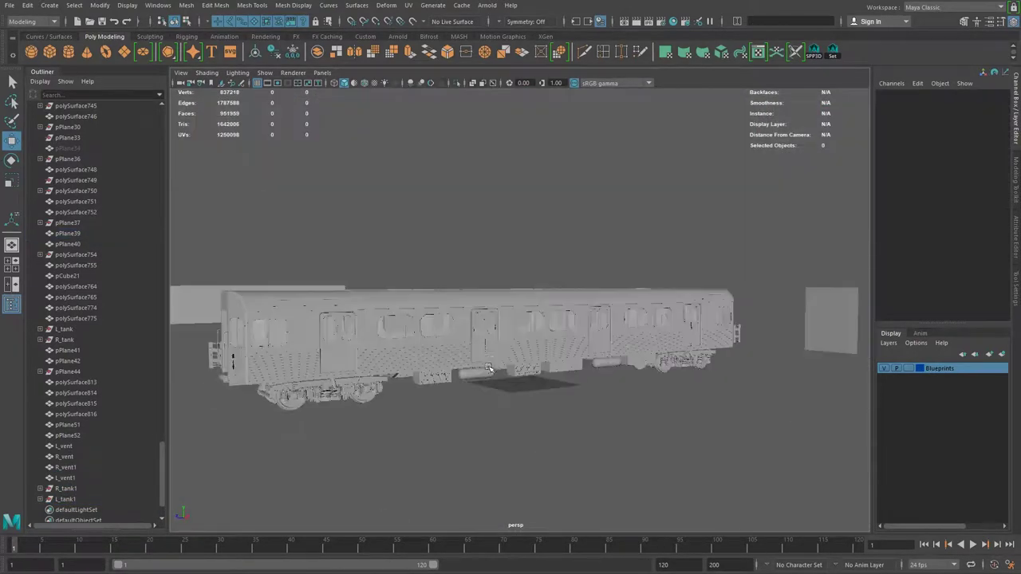
key("ctrl+space")
left_click_drag(500, 431, 442, 447, "alt")
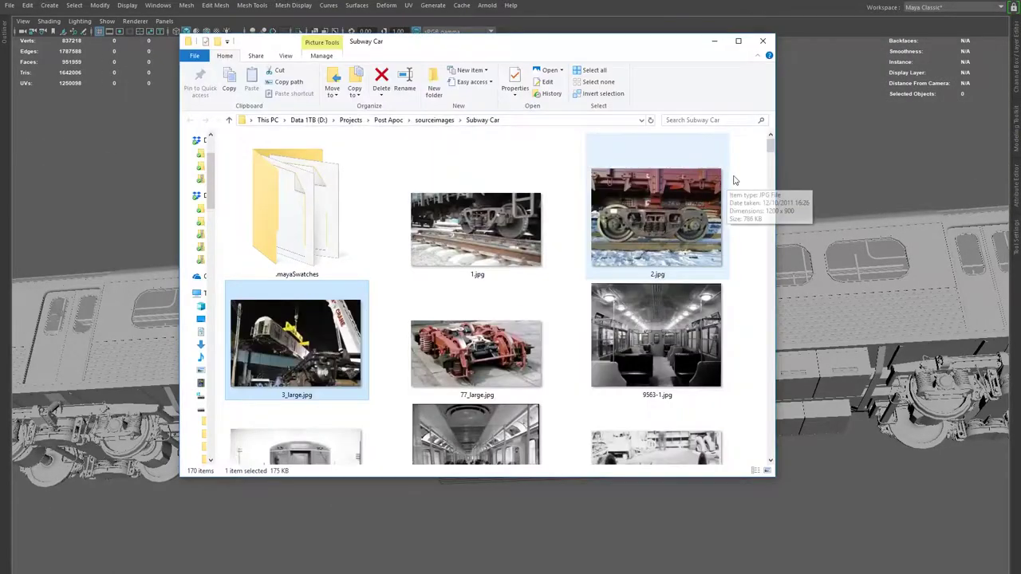
Browse the subway car reference photos in Photos, opening two train shots.
scroll(479, 303, "down", 5)
double_click(659, 315)
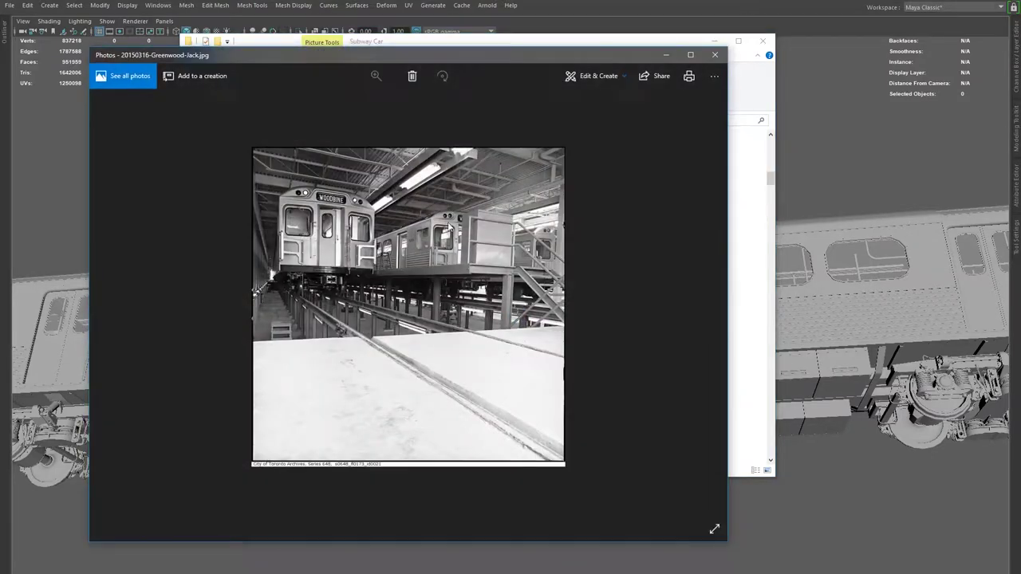
left_click(715, 54)
scroll(662, 175, "down", 5)
double_click(651, 220)
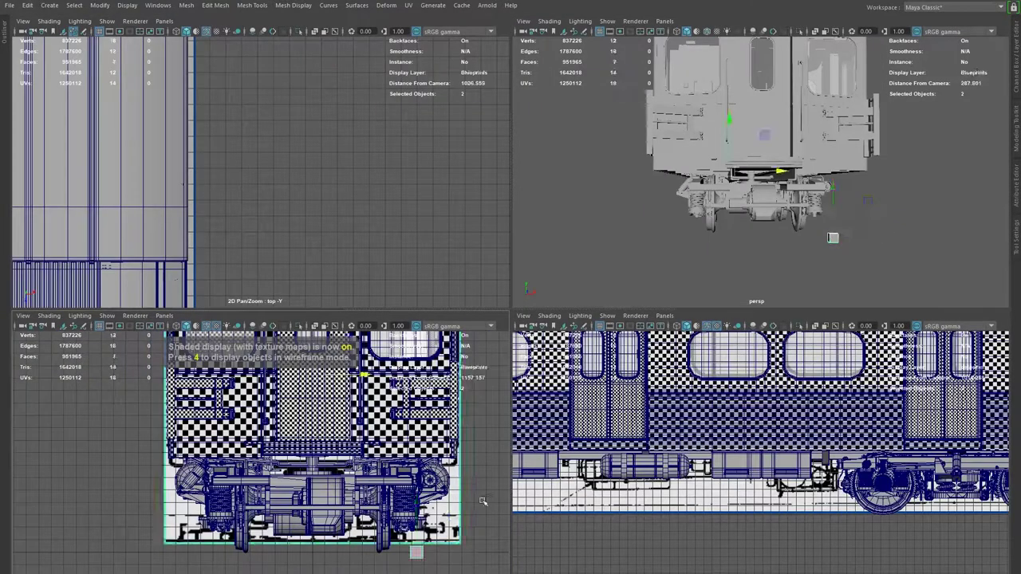
Select the small box on the front blueprint and isolate it in the perspective view.
left_click(416, 552)
scroll(416, 552, "up", 5)
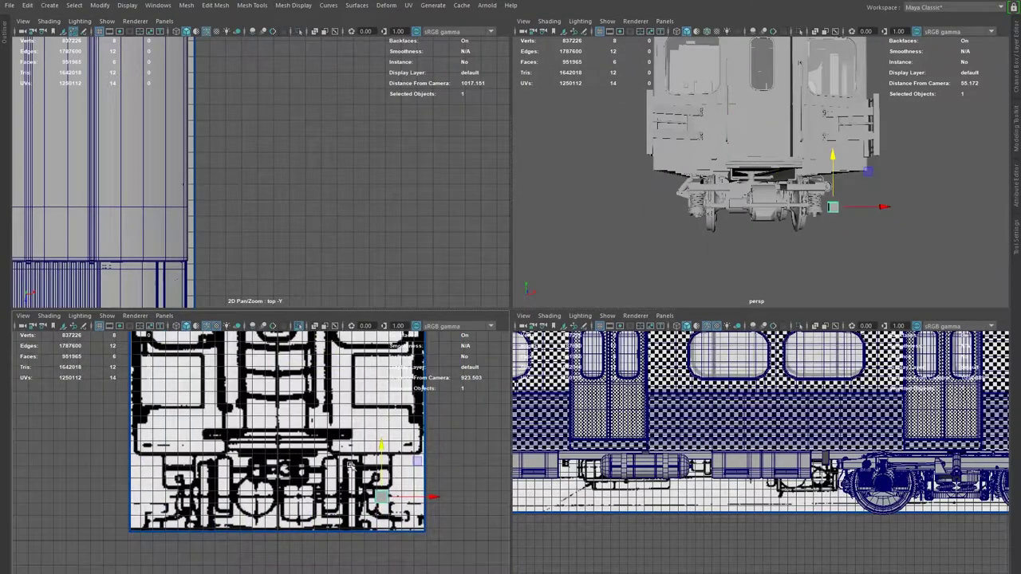
scroll(375, 485, "up", 4)
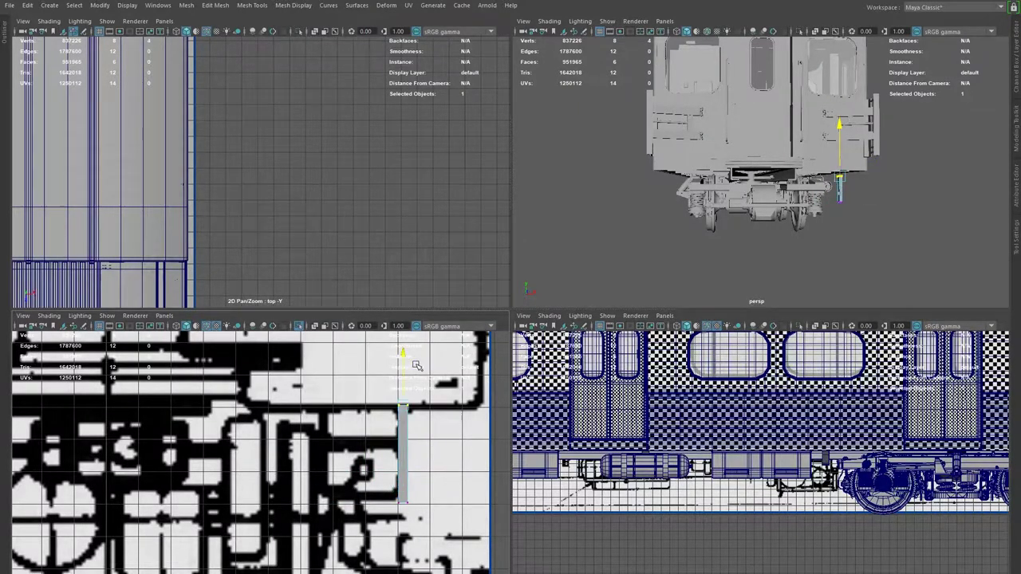
scroll(407, 389, "up", 2)
scroll(415, 443, "up", 2)
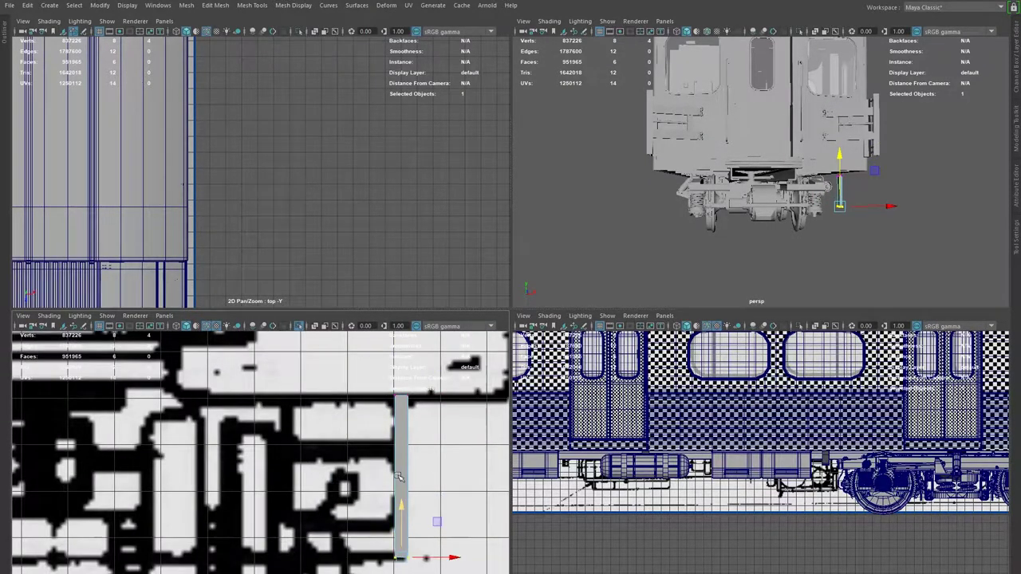
key("ctrl+1")
scroll(421, 485, "up", 2)
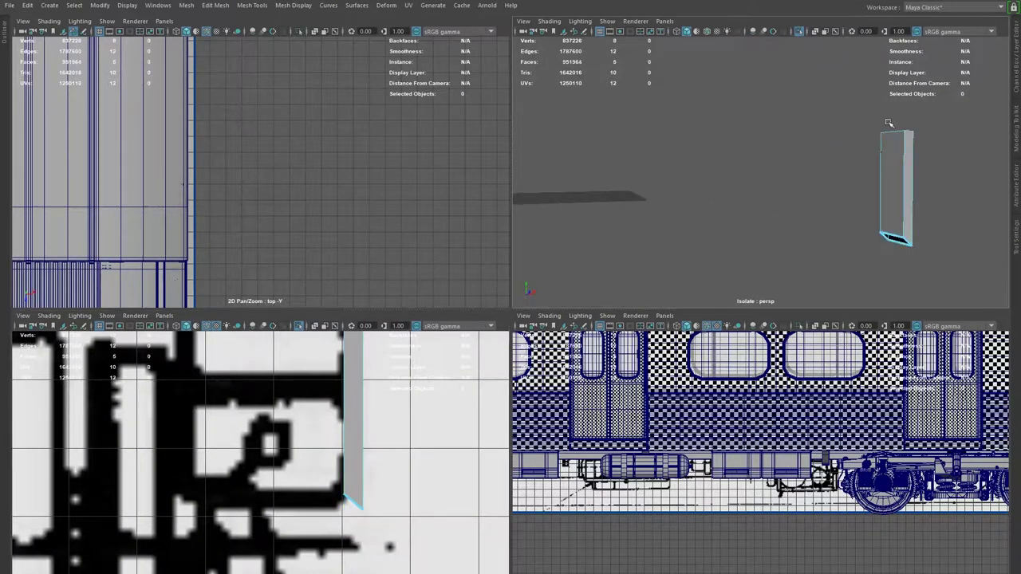
Frame the tall box and delete its top face.
left_click(896, 191)
key("f")
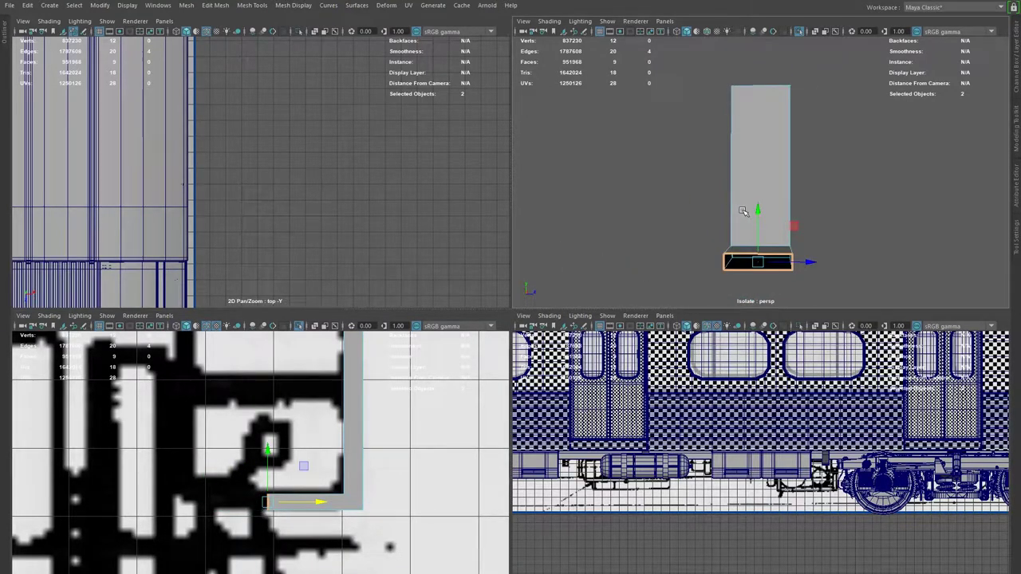
scroll(743, 211, "up", 5)
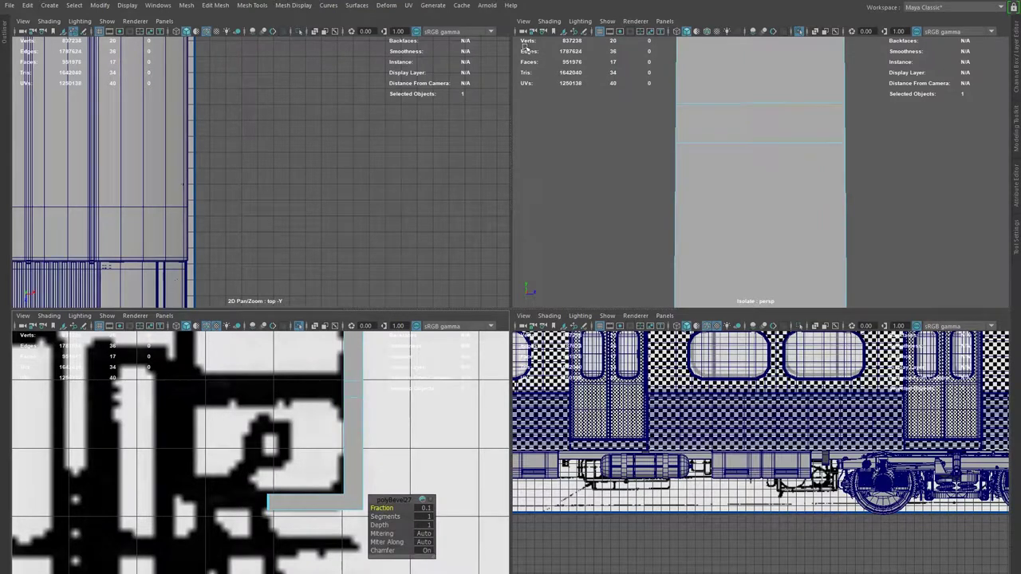
left_click(344, 400)
scroll(744, 240, "down", 5)
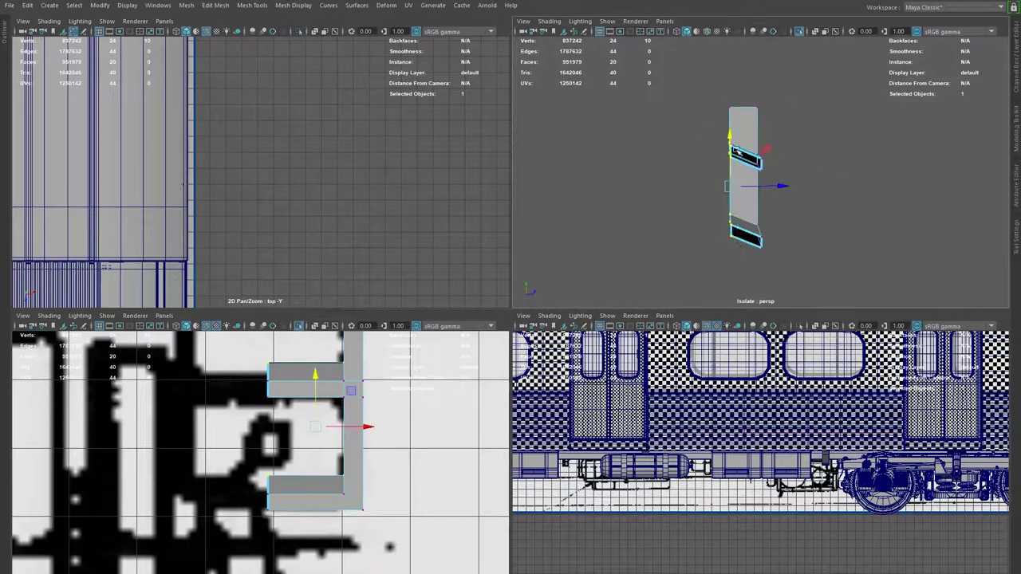
right_click_drag(752, 170, 741, 142, "shift")
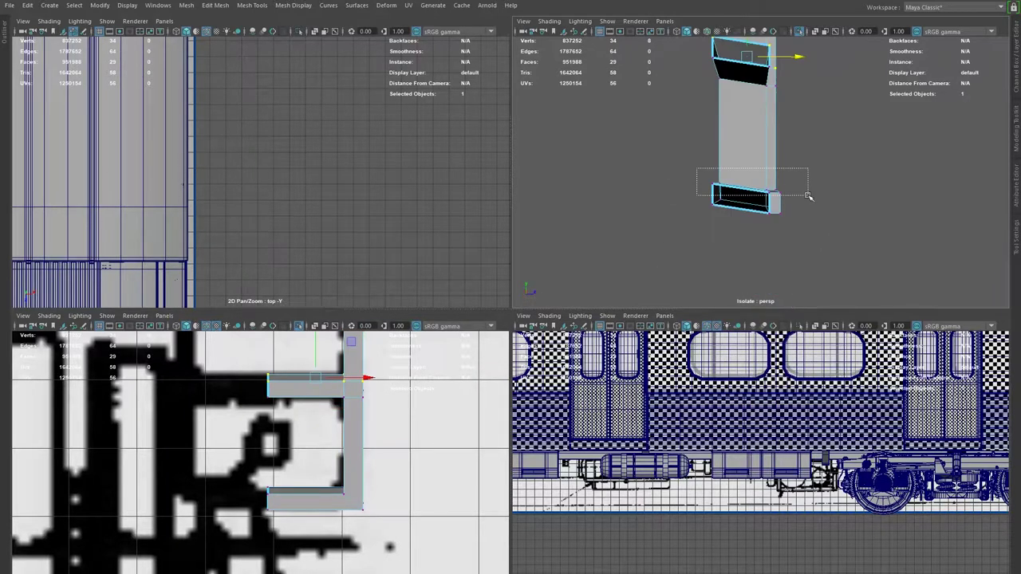
key("Delete")
Select the whole E-shaped piece and bevel its corners at fraction 0.5.
left_click_drag(762, 138, 801, 261, "alt")
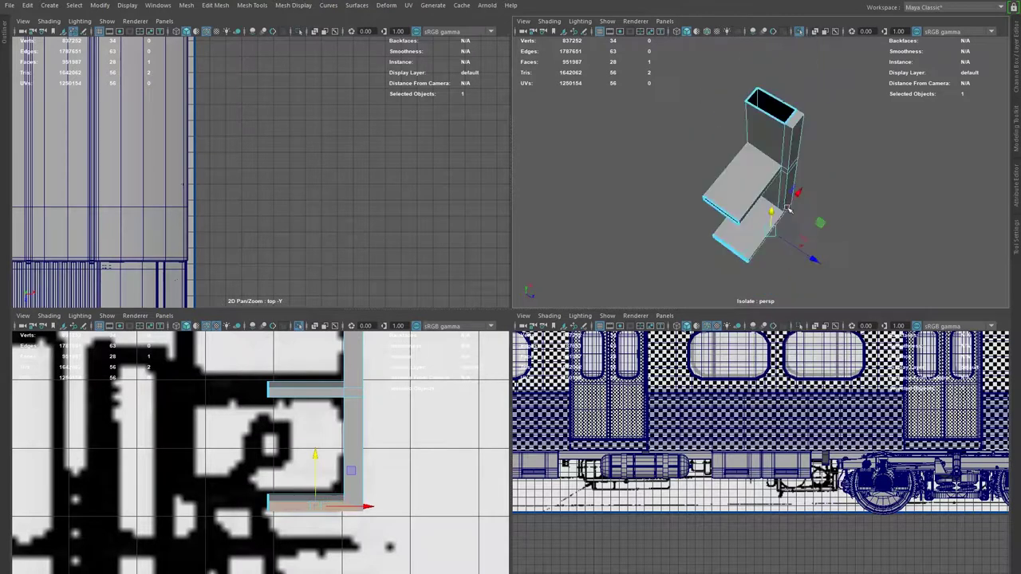
left_click_drag(709, 164, 728, 209, "alt")
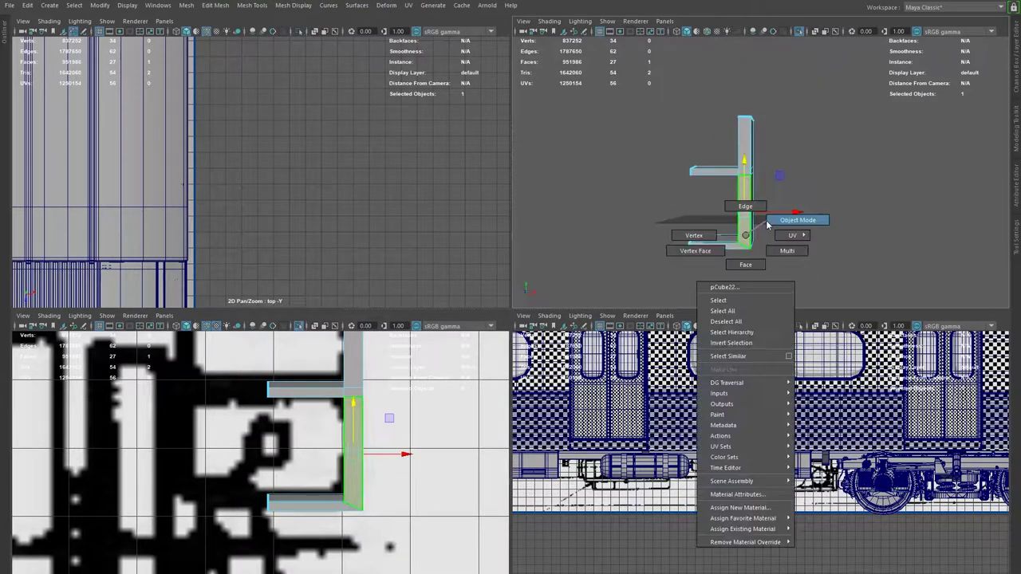
right_click_drag(728, 210, 691, 176)
left_click_drag(749, 186, 803, 186, "alt")
key("ctrl+b")
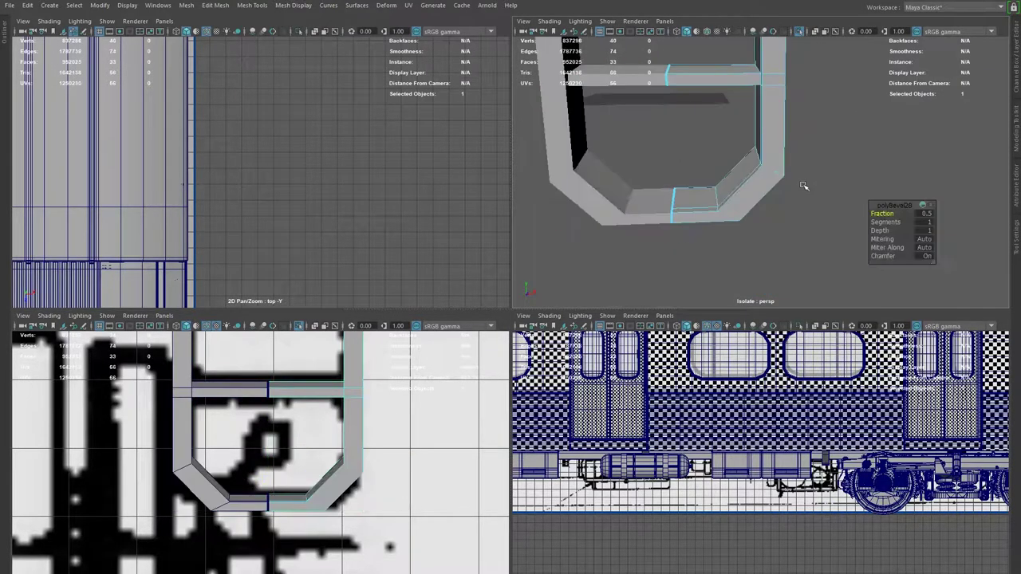
mouse_move(666, 166)
left_mouse_down("alt")
mouse_move(768, 136)
mouse_move(745, 144)
left_mouse_up("alt")
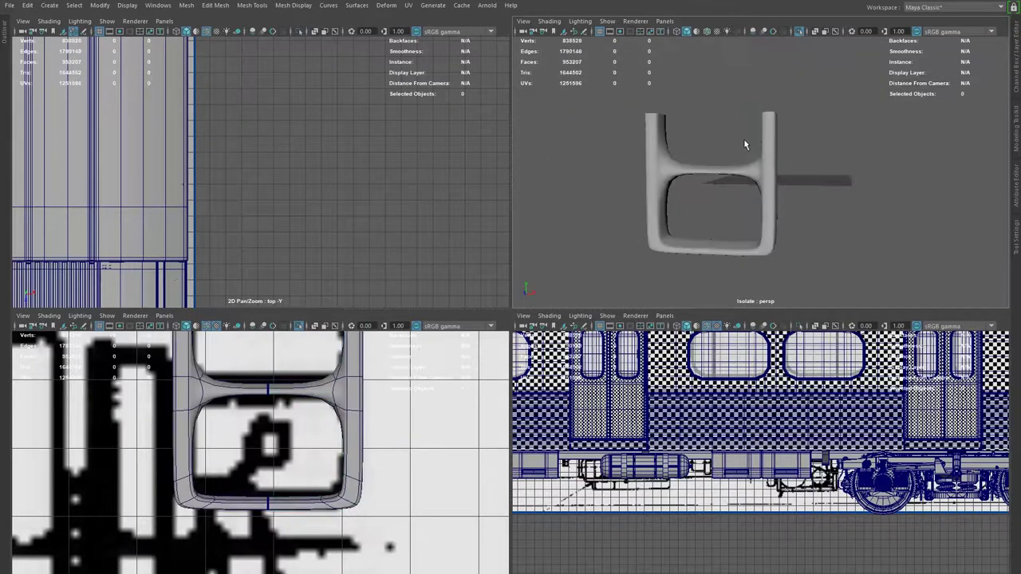
Fill the shelf's open gap with Append to Polygon and bevel the bottom edge loop.
key("space")
mouse_move(557, 254)
left_mouse_down("alt")
mouse_move(551, 337)
mouse_move(479, 261)
left_mouse_up("alt")
double_click(504, 436, "shift")
mouse_move(504, 437)
left_mouse_down("alt")
mouse_move(542, 335)
mouse_move(406, 378)
mouse_move(658, 413)
left_mouse_up("alt")
scroll(542, 335, "up", 3)
key("ctrl+b")
Check the bevel Fraction on the shelf joint, then bevel the pillar-top edges.
scroll(659, 414, "down", 3)
left_click_drag(745, 353, 787, 435, "alt")
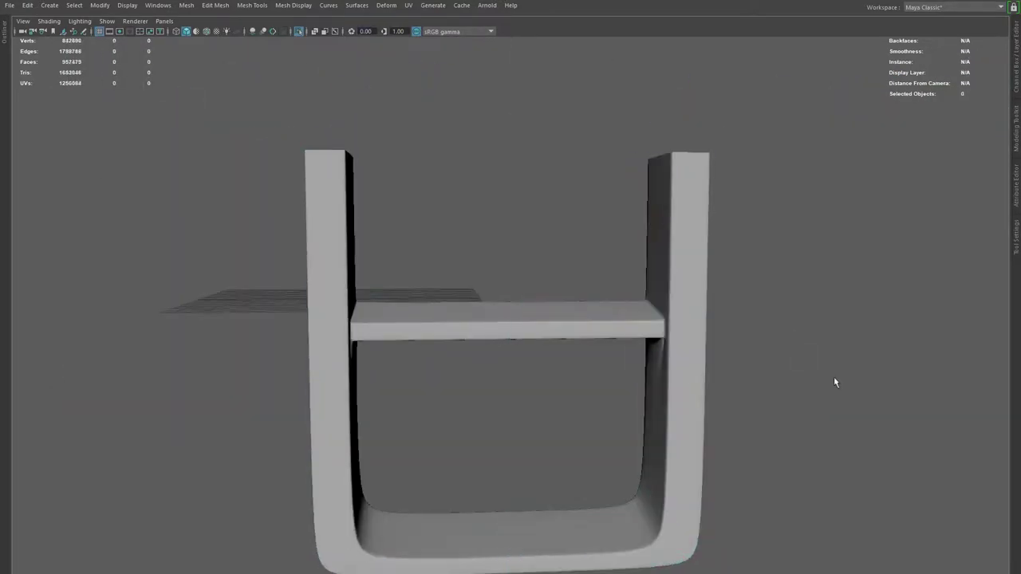
left_click_drag(793, 338, 569, 350, "alt")
left_click_drag(551, 386, 520, 463, "alt")
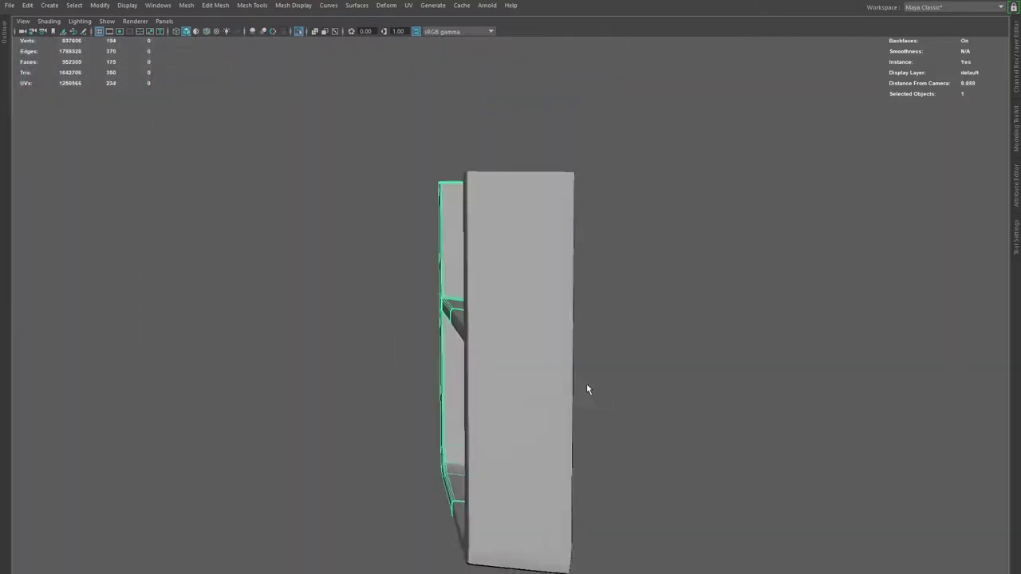
left_click_drag(587, 383, 501, 314, "alt")
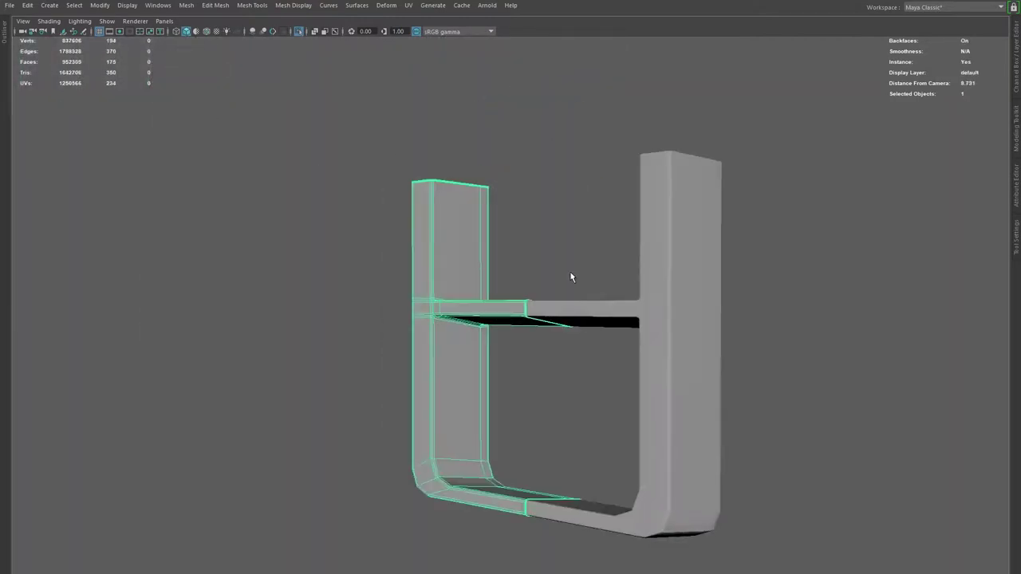
left_click(962, 170)
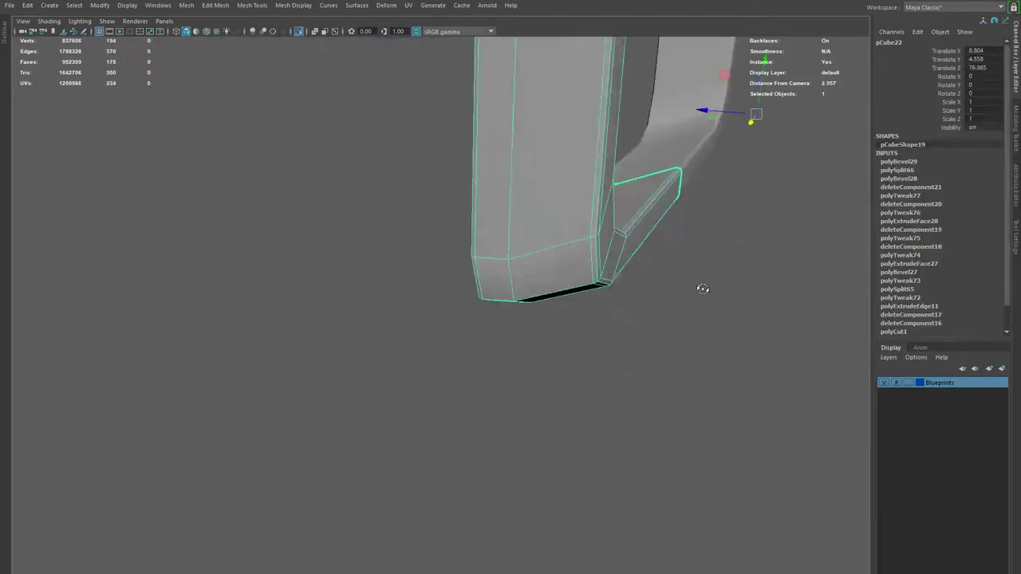
left_click_drag(611, 240, 470, 274, "alt")
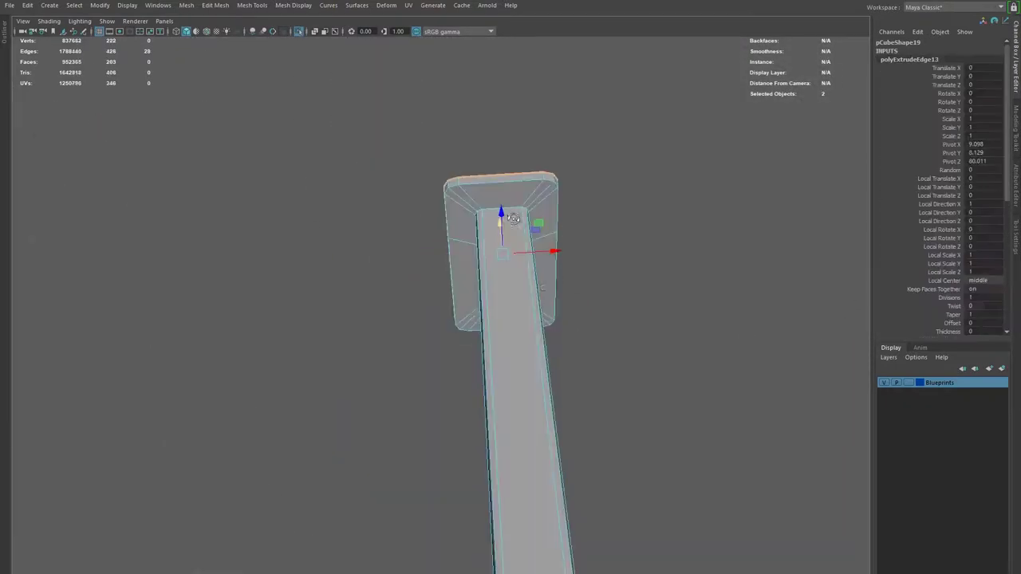
key("ctrl+b")
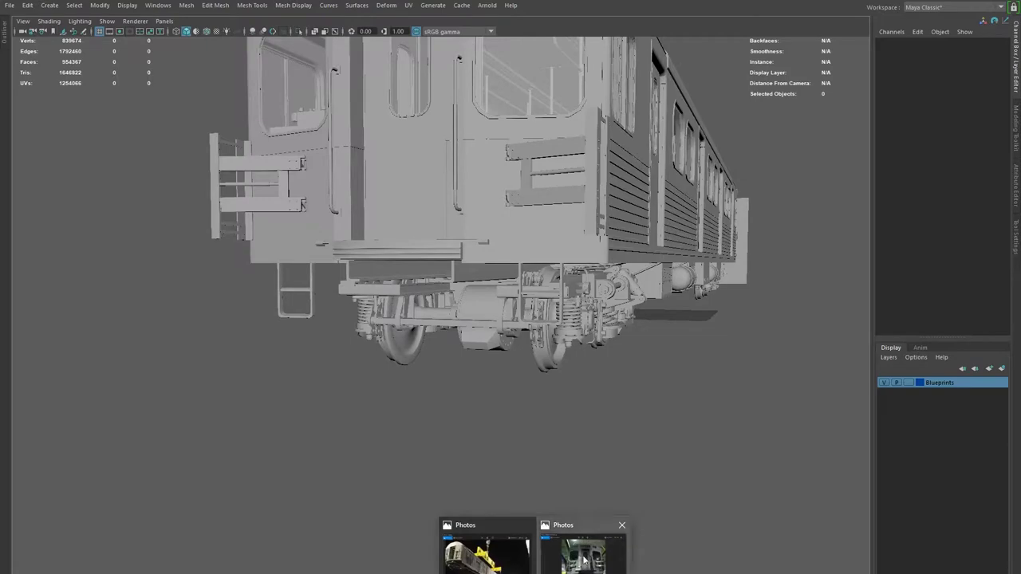
Move the blueprint train plane, frame the new cube and extrude its face.
left_click(584, 561)
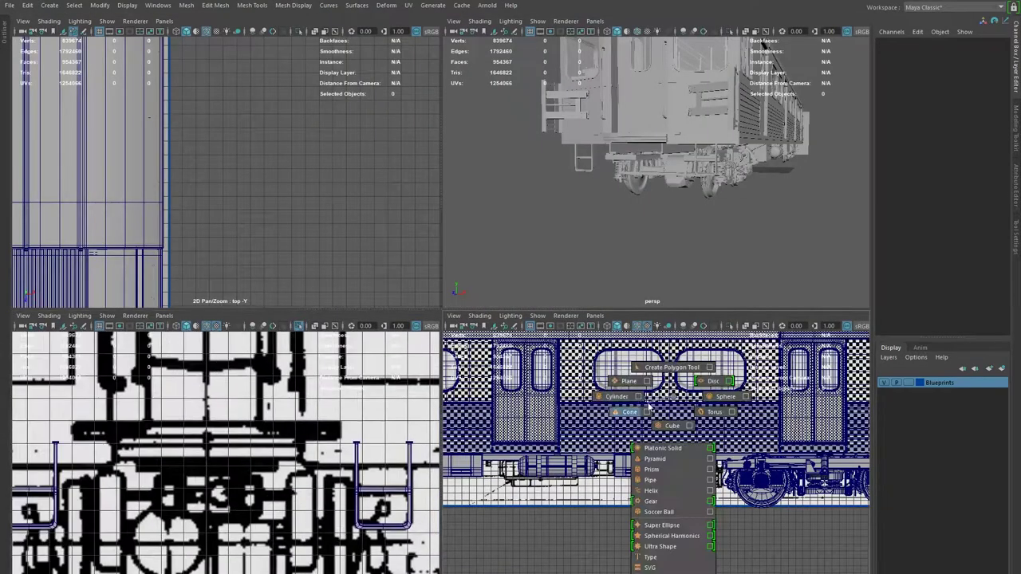
left_click_drag(615, 484, 484, 392)
key("space")
key("f")
right_click_drag(447, 295, 440, 318, "shift")
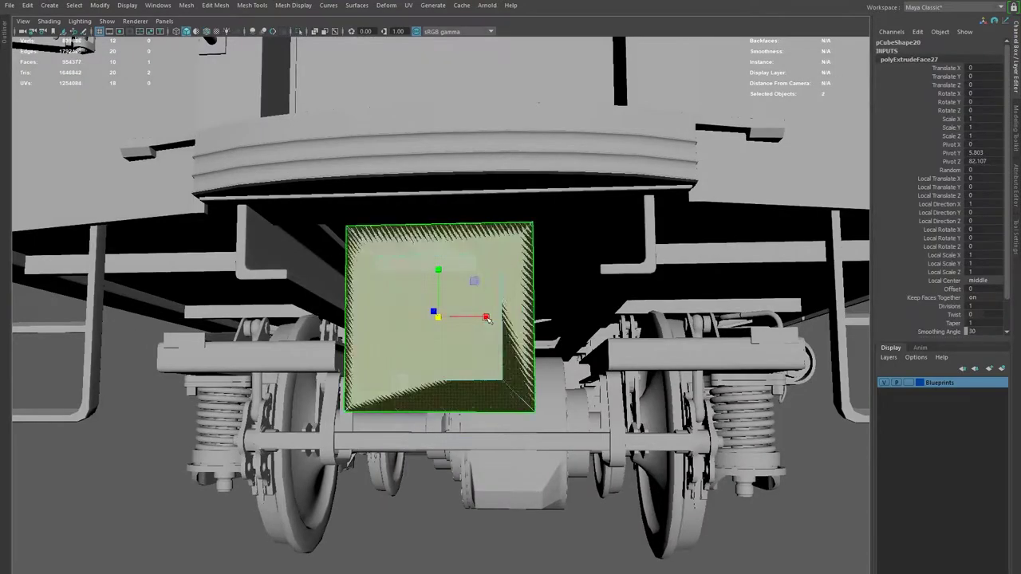
left_click_drag(440, 317, 431, 323, "alt")
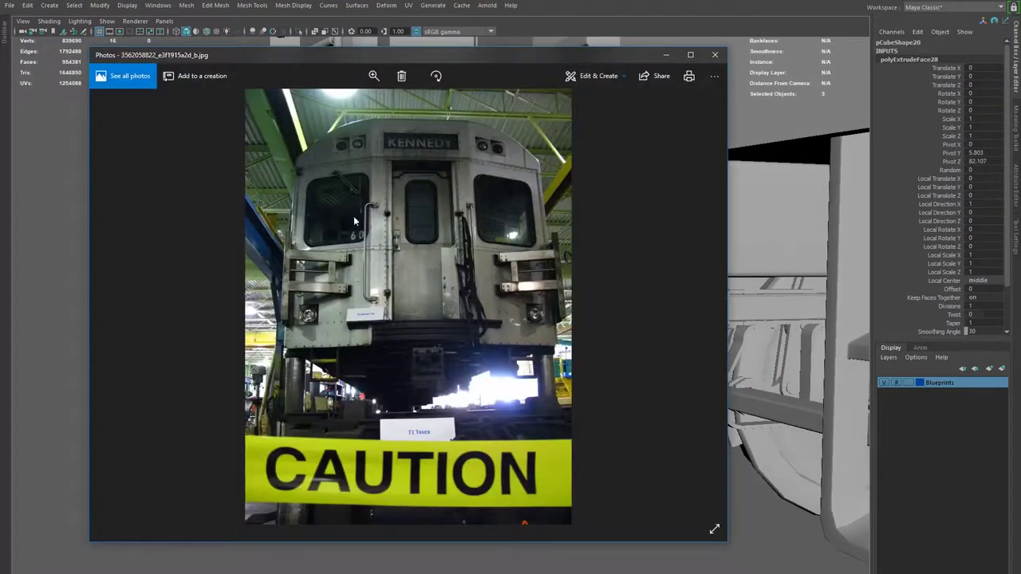
Look at another train reference photo from the images folder.
key("alt+Tab")
scroll(463, 319, "down", 3)
double_click(666, 354)
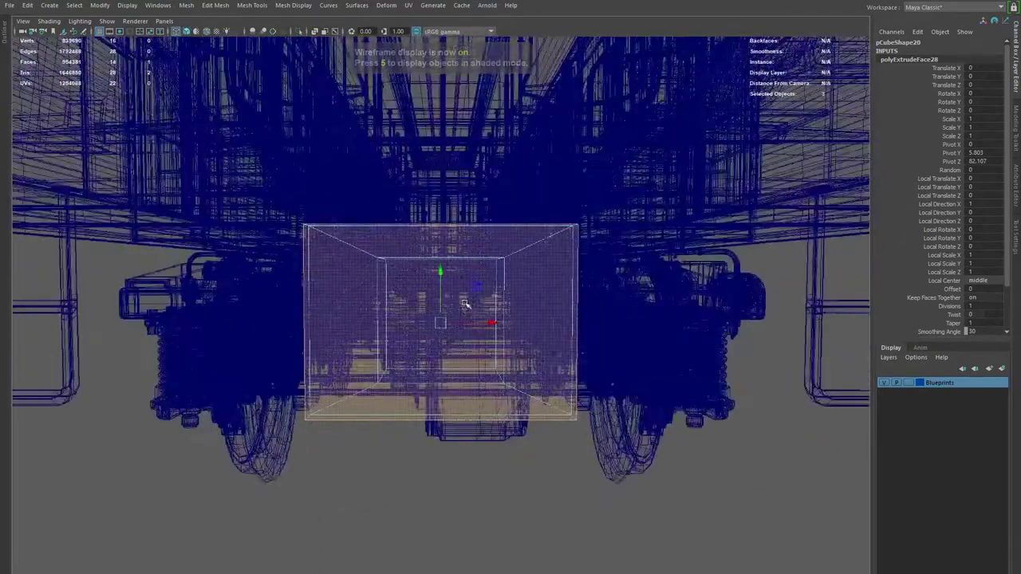
Extrude and shrink the box face into a rim, then add a vertical edge loop.
key("5")
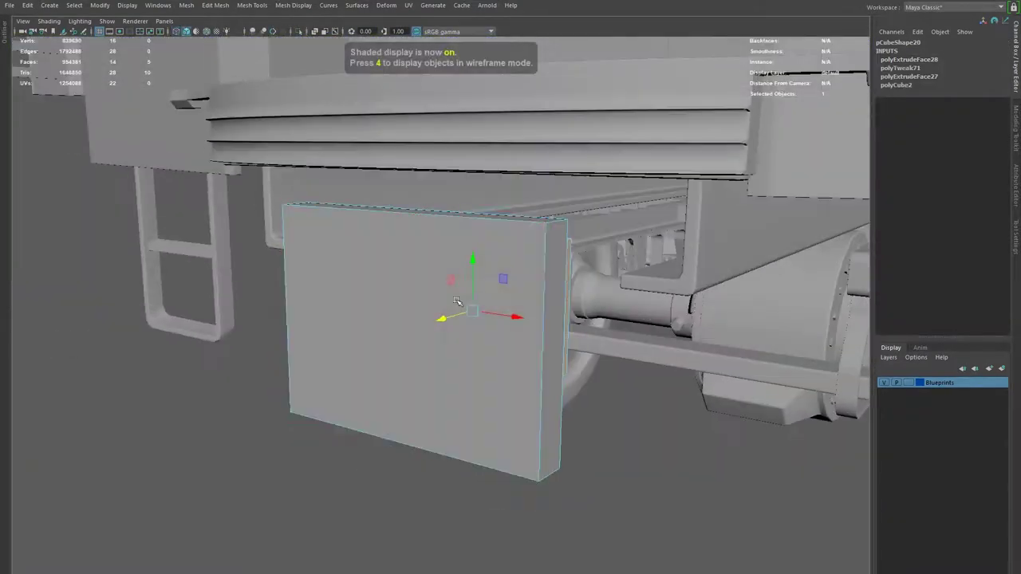
key("ctrl+e")
left_click_drag(483, 363, 425, 319, "alt")
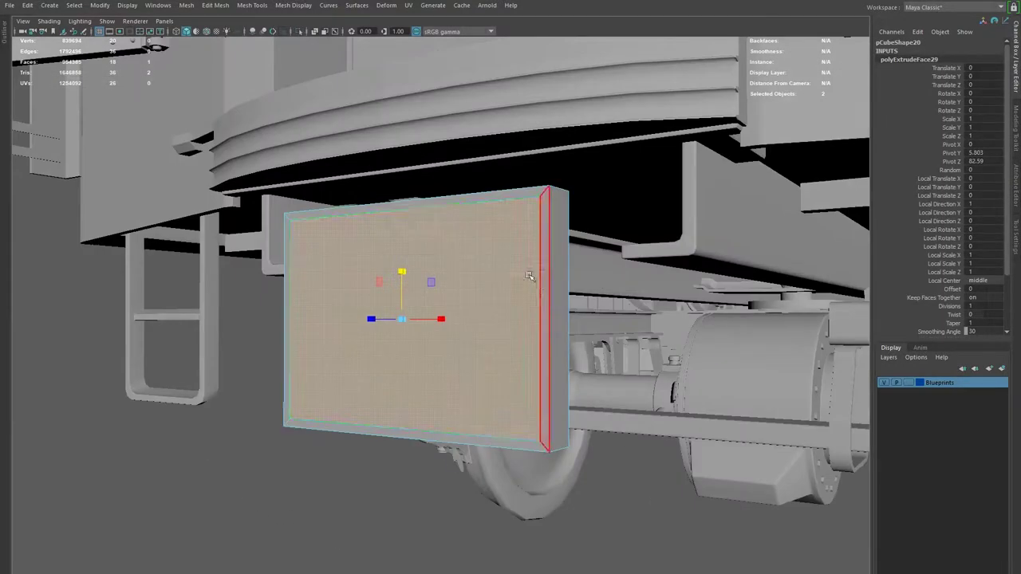
left_click_drag(374, 522, 480, 254, "alt")
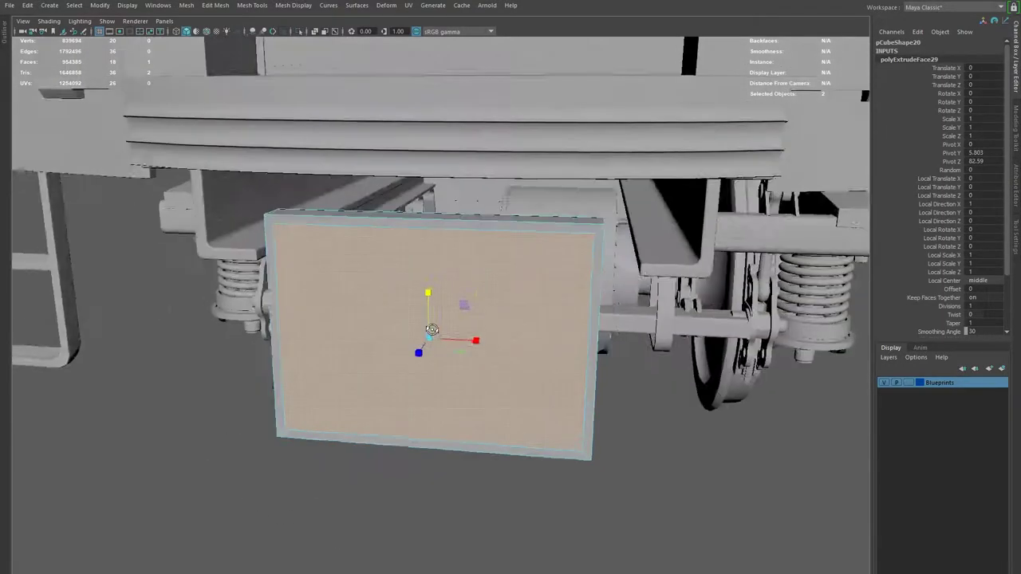
right_click_drag(481, 254, 391, 317, "shift")
left_click(437, 322)
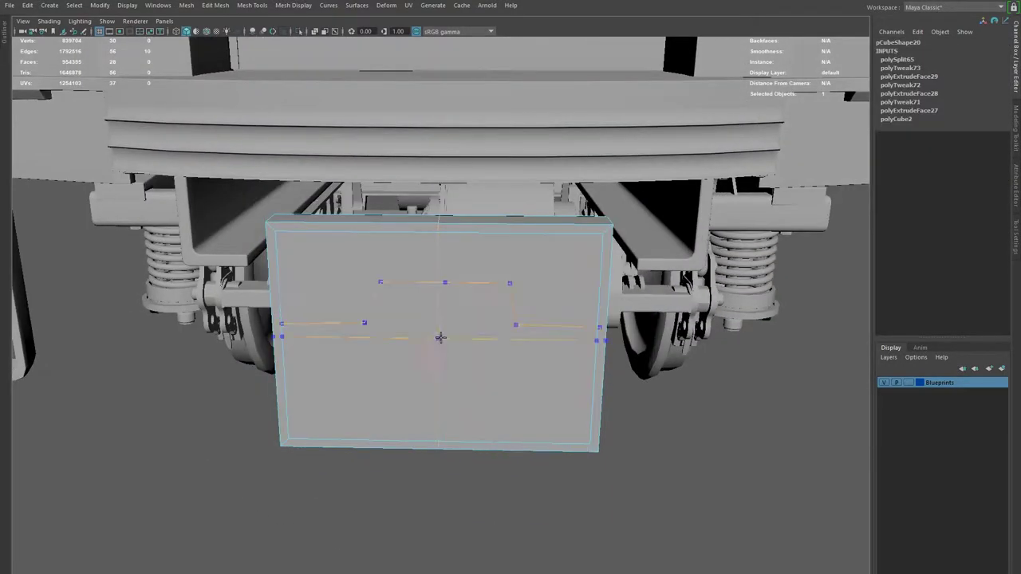
Create a cylinder beside the box and isolate the box and cylinder together.
mouse_move(447, 267)
left_mouse_down("alt")
mouse_move(467, 358)
mouse_move(554, 358)
mouse_move(394, 476)
left_mouse_up("alt")
right_click_drag(391, 386, 378, 401, "shift")
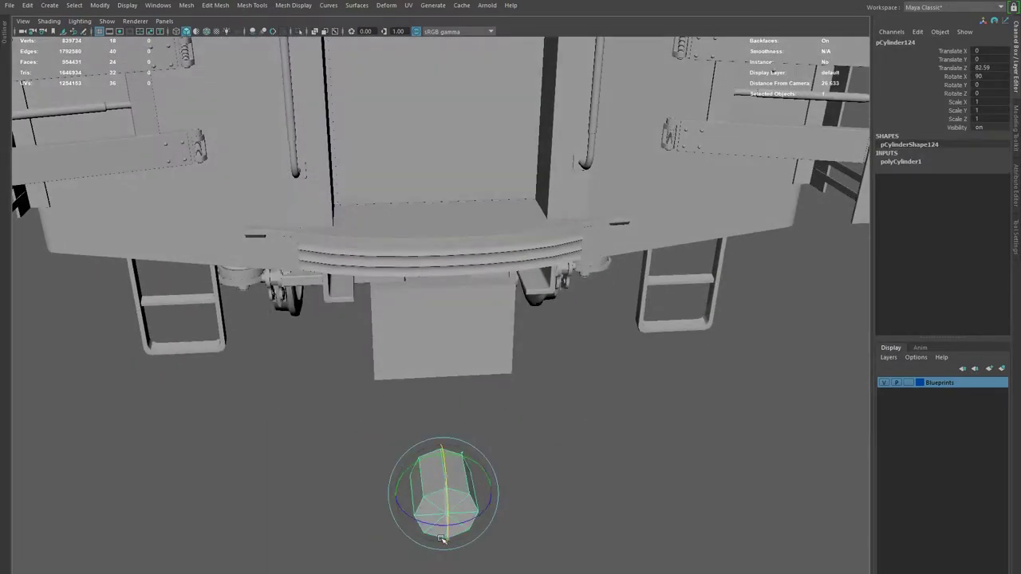
left_click_drag(443, 540, 483, 530, "alt")
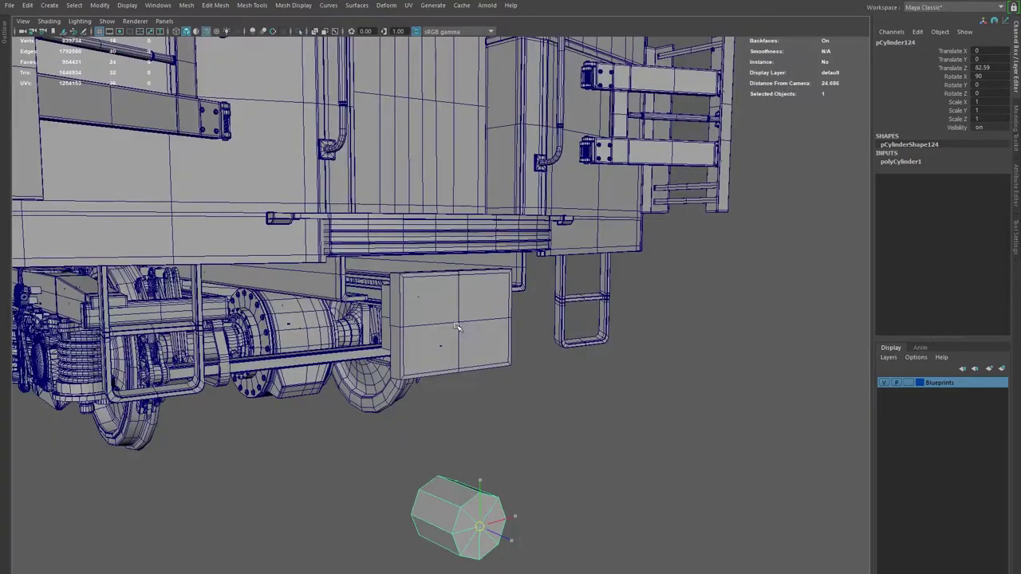
left_click(479, 343, "shift")
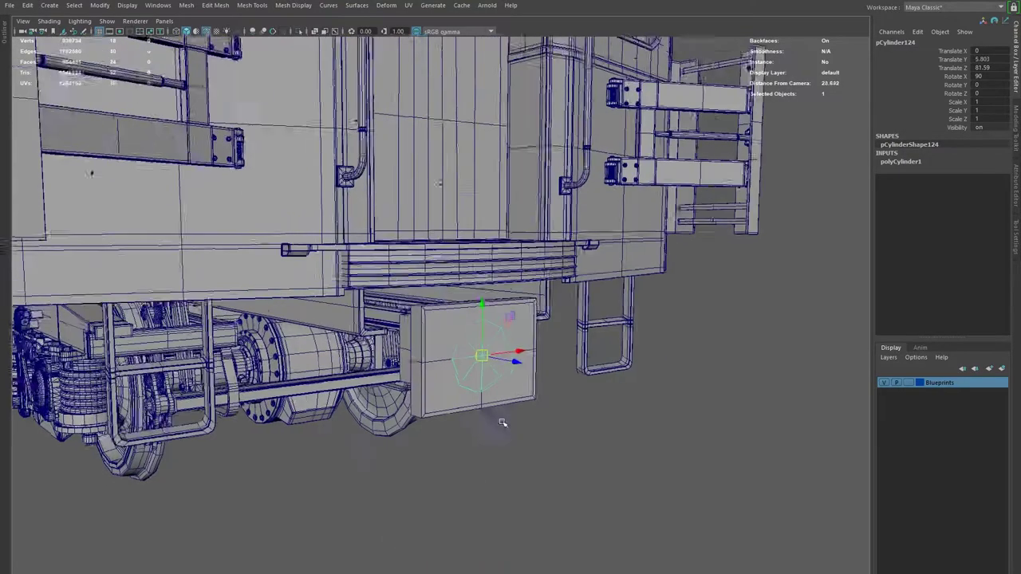
key("ctrl+1")
Frame the box and cylinder, then select the box from a top-down view.
key("f")
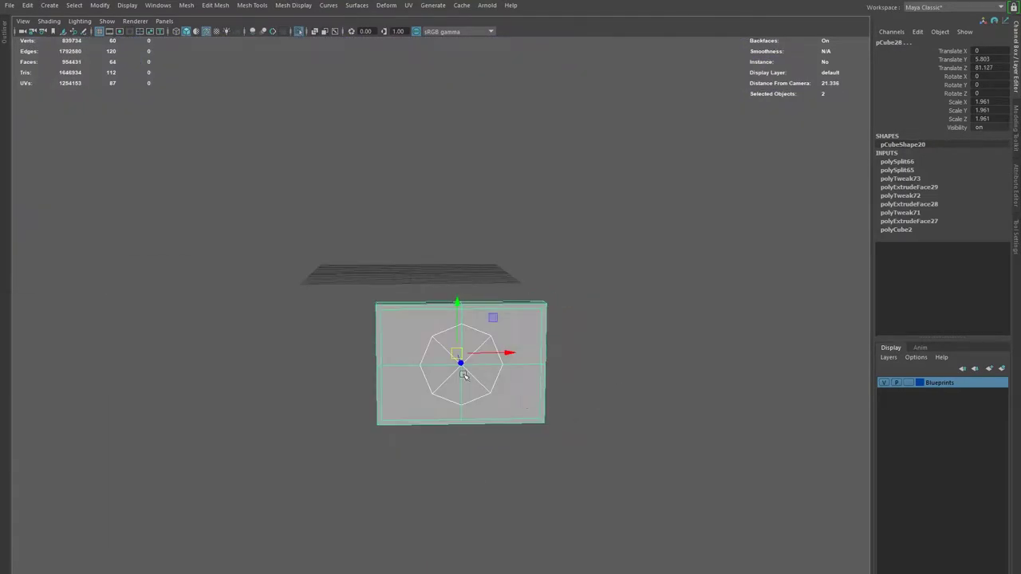
left_click(452, 351)
scroll(443, 420, "up", 3)
scroll(563, 368, "up", 2)
mouse_move(608, 448)
left_mouse_down("alt")
mouse_move(614, 441)
mouse_move(571, 427)
left_mouse_up("alt")
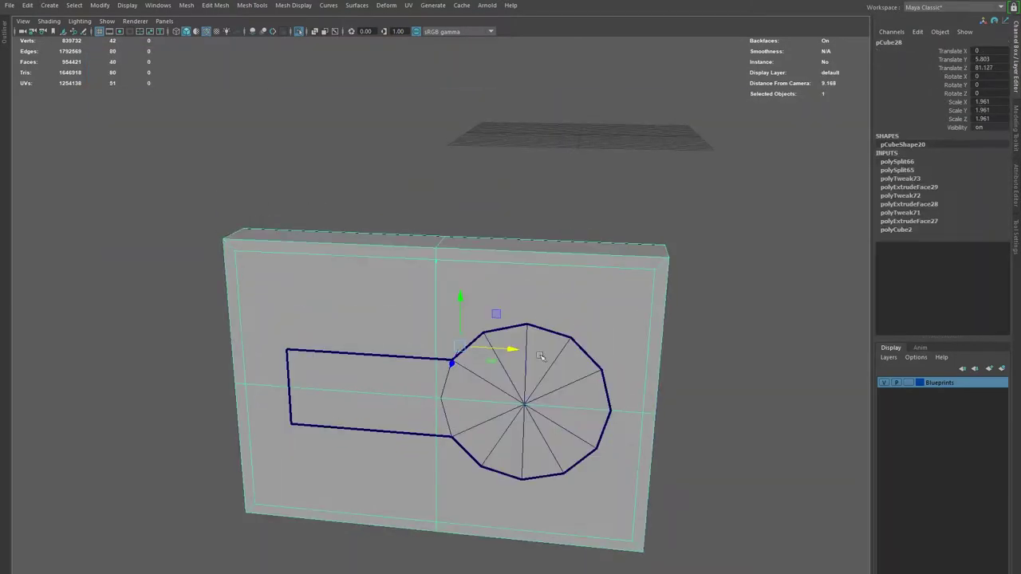
left_click_drag(609, 362, 552, 369, "alt")
left_click(548, 366)
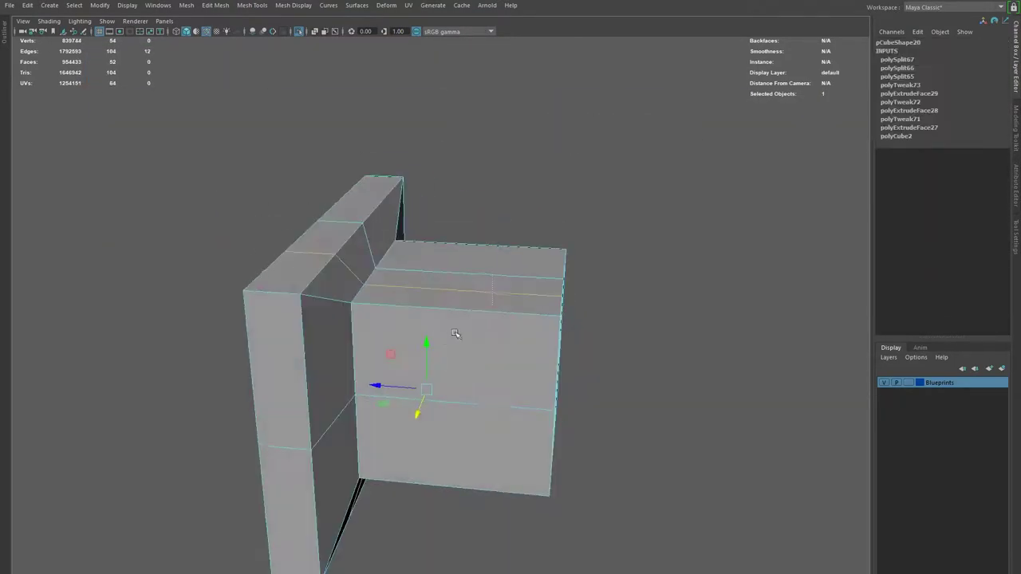
Extrude the face inside the circle outline and circularize it.
left_click_drag(446, 341, 504, 306, "alt")
scroll(603, 414, "up", 5)
scroll(661, 433, "down", 5)
mouse_move(486, 359)
left_mouse_down("alt")
mouse_move(547, 372)
mouse_move(582, 259)
left_mouse_up("alt")
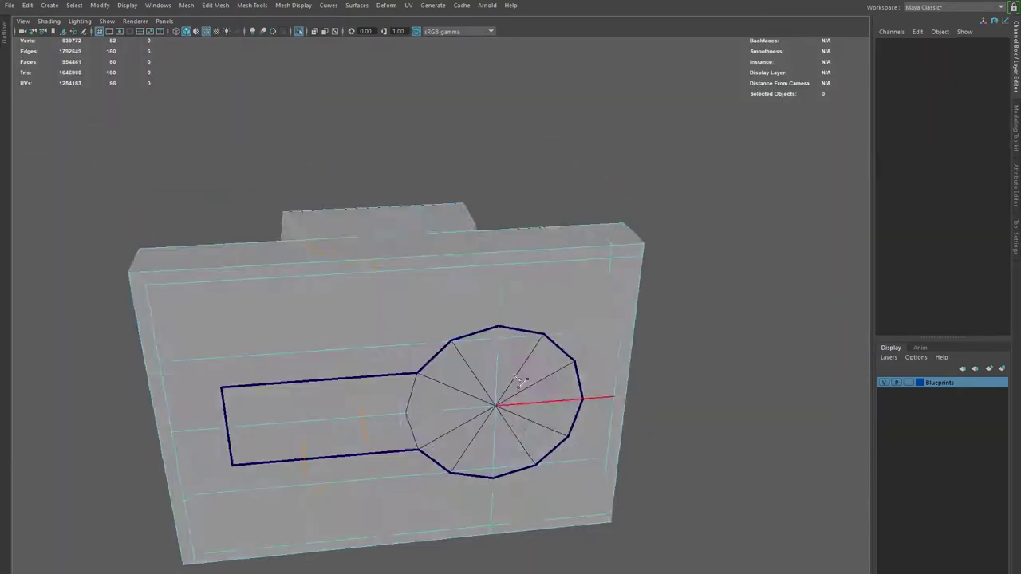
left_click_drag(524, 387, 479, 296, "alt")
left_click(488, 239)
key("ctrl+e")
right_click_drag(564, 268, 529, 358, "shift")
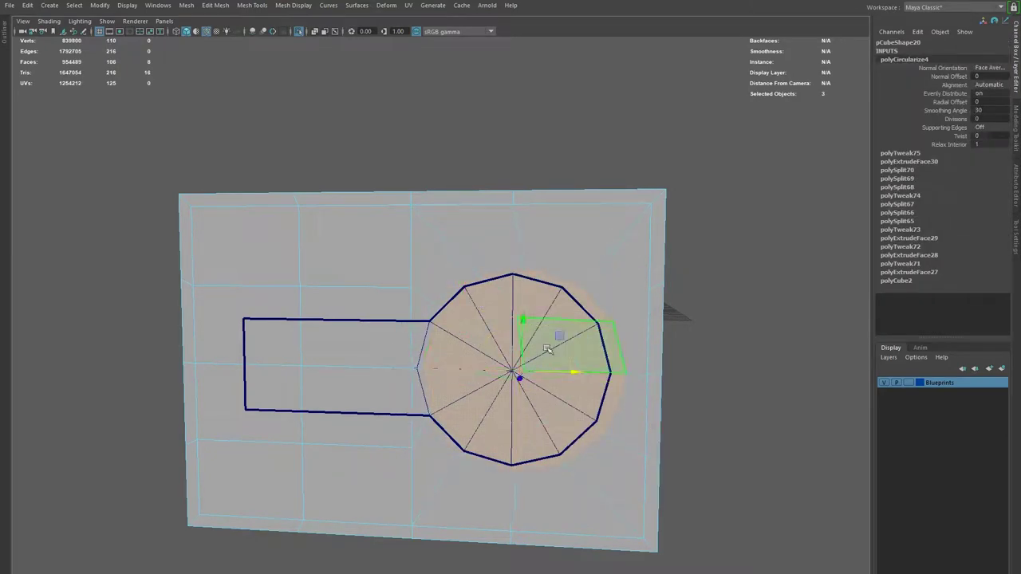
Delete the circular face and select the slot faces to its left.
right_click_drag(492, 373, 607, 422, "alt")
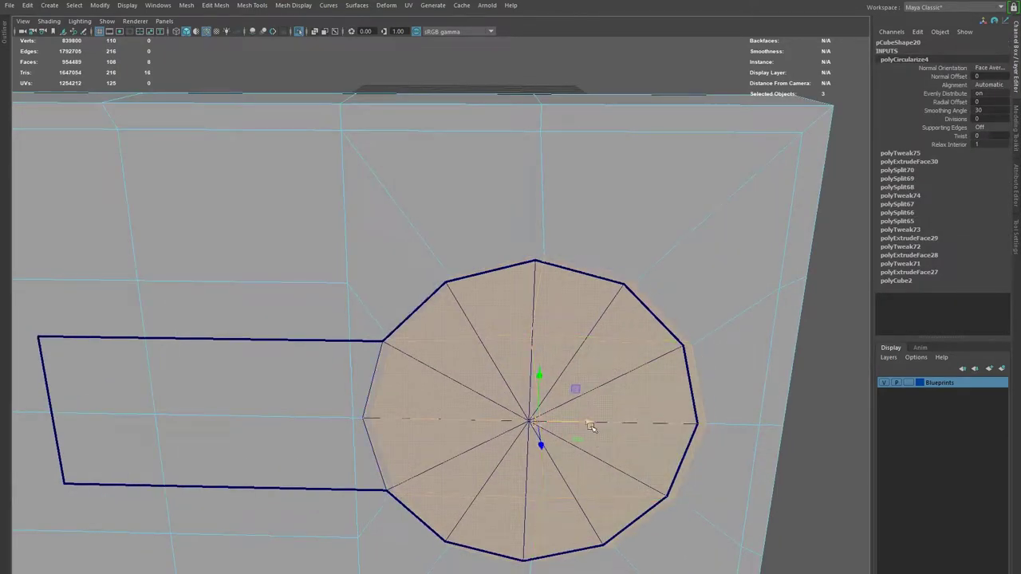
key("Delete")
right_click_drag(568, 417, 447, 335, "alt")
left_click(297, 304)
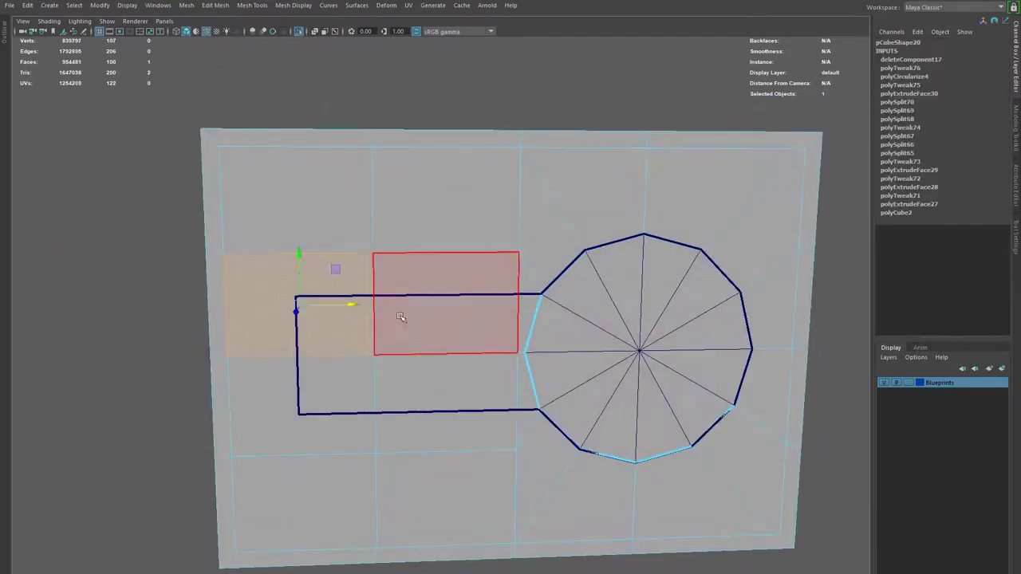
Extrude the slot face, then delete the inner slot and middle strip faces.
key("ctrl+e")
right_click_drag(386, 357, 454, 375, "alt")
key("Delete")
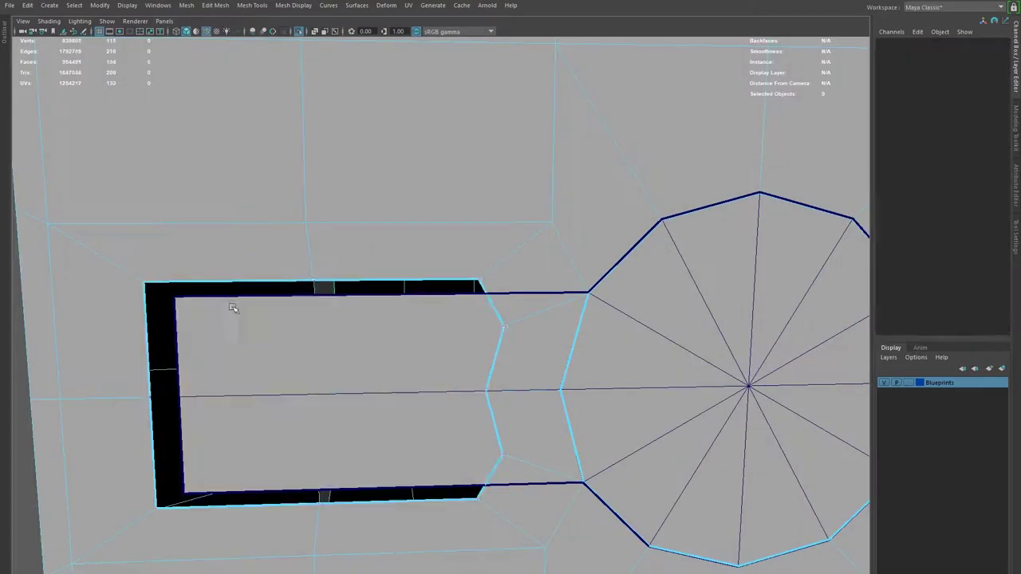
left_click(98, 256)
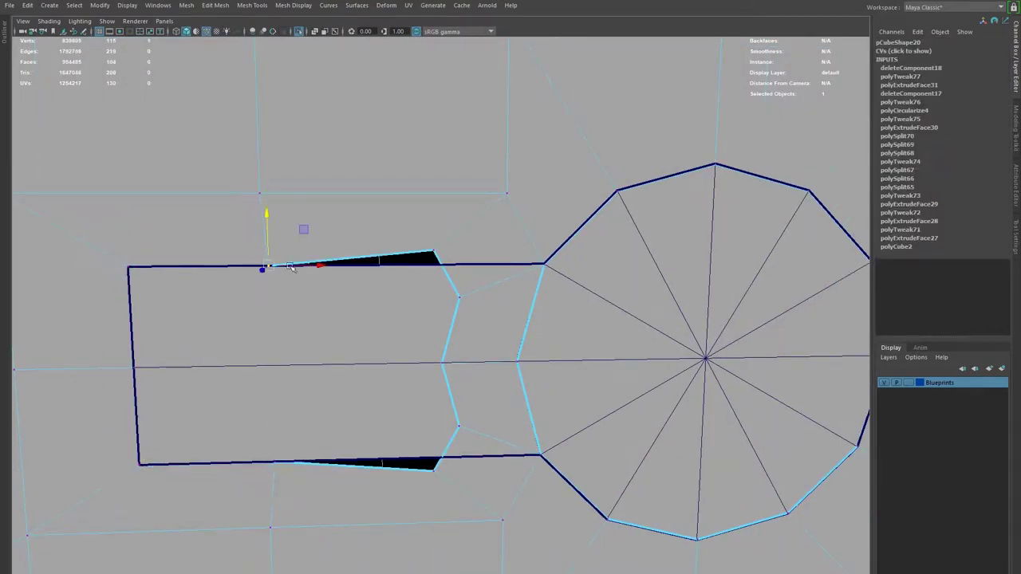
key("F11")
left_click_drag(495, 412, 615, 410)
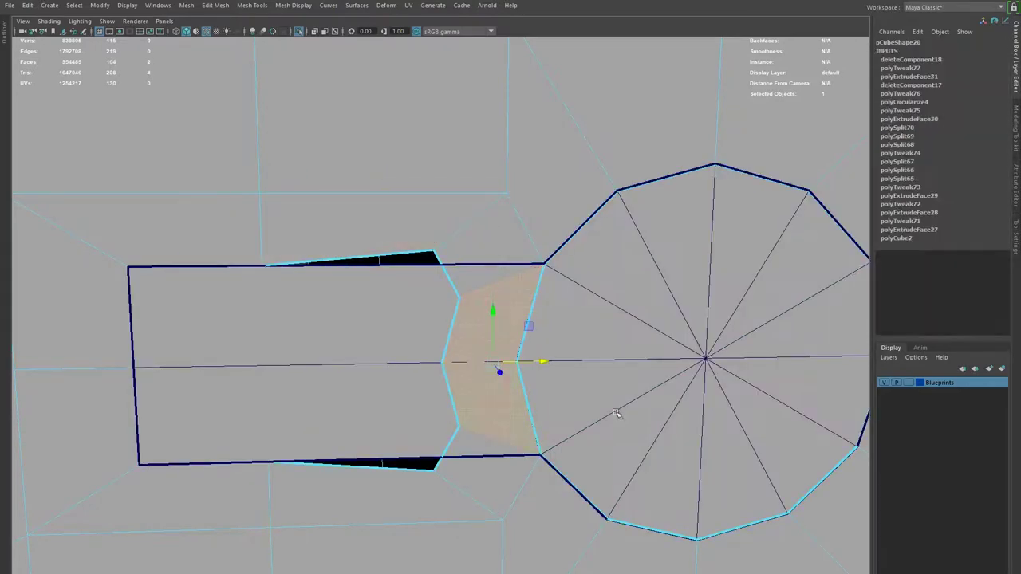
key("Delete")
Select the notch vertices and slide them to close the sliver gaps.
middle_click_drag(615, 410, 336, 236, "alt")
left_click_drag(336, 236, 452, 196)
left_click_drag(463, 233, 489, 235)
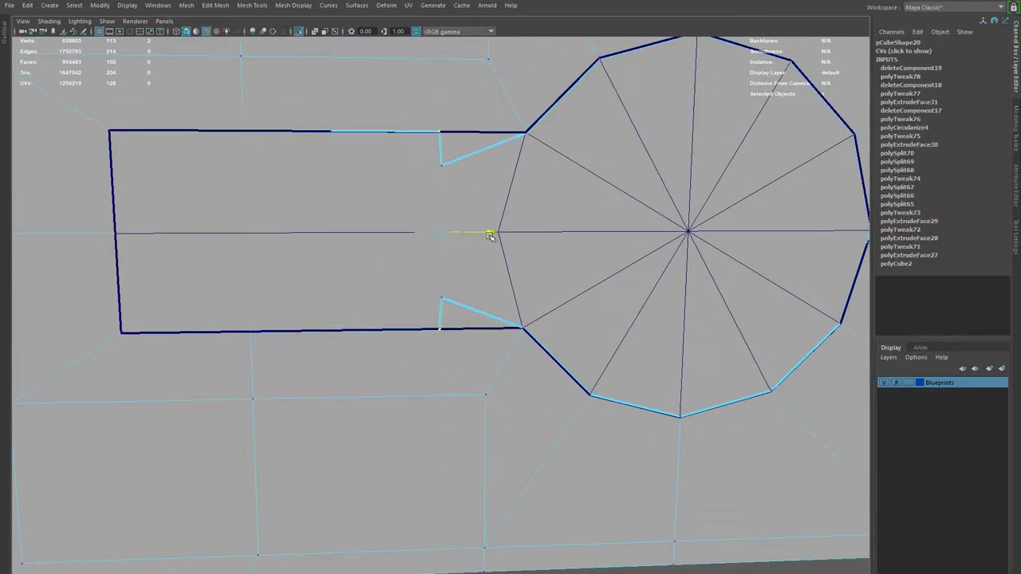
scroll(461, 233, "down", 5)
scroll(433, 331, "up", 2)
scroll(473, 316, "up", 2)
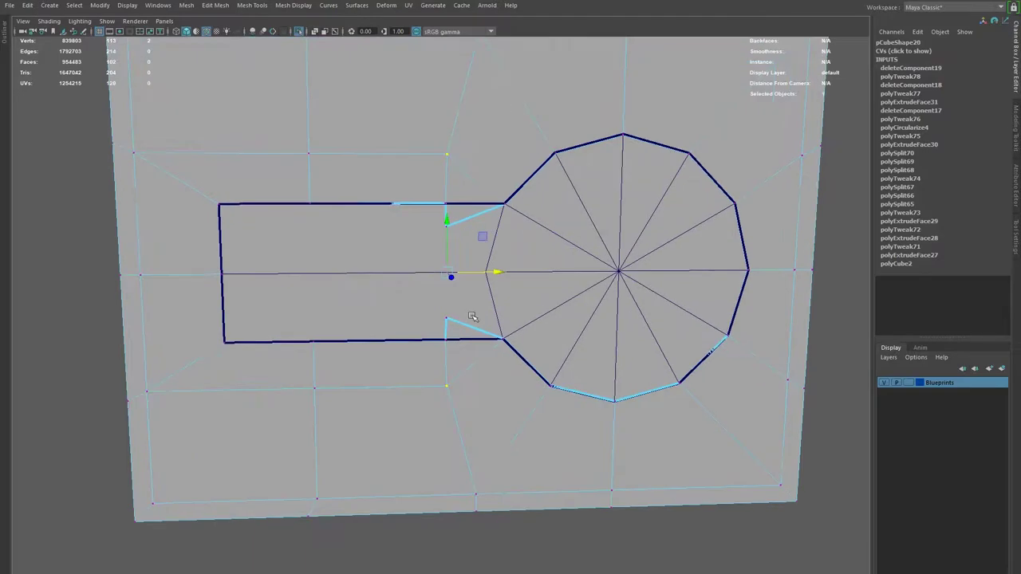
scroll(443, 200, "up", 1)
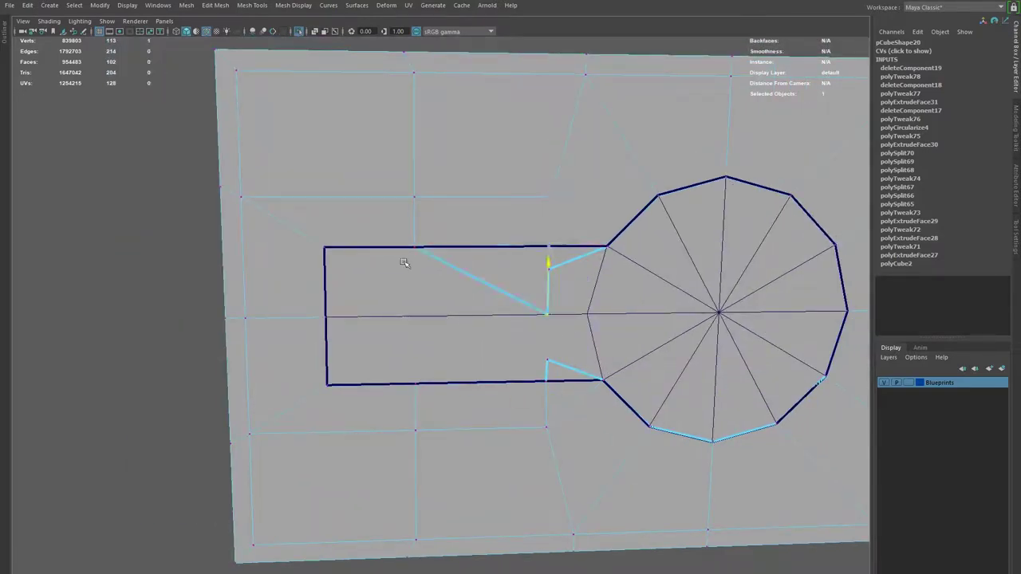
left_click_drag(405, 263, 577, 148, "alt")
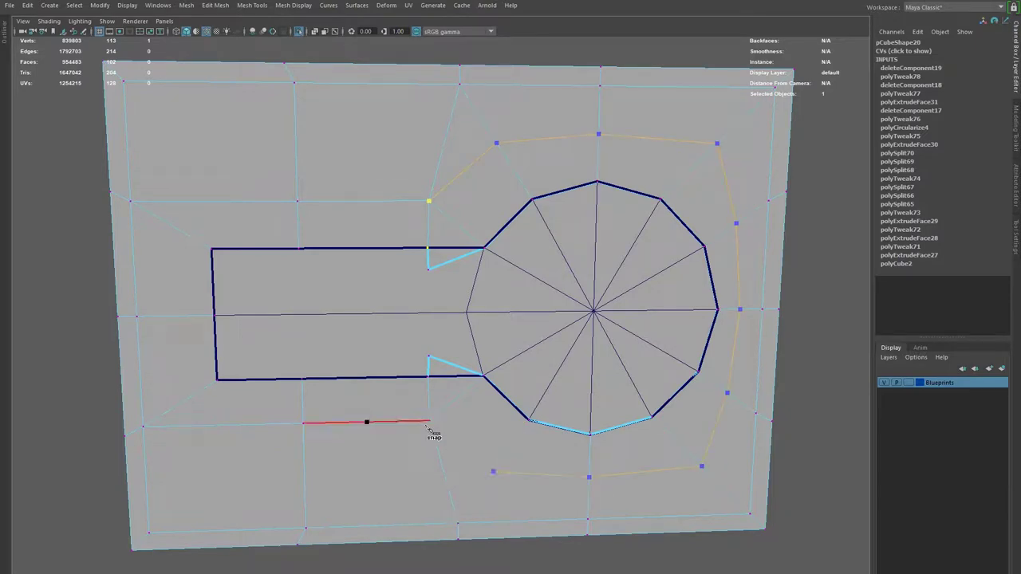
scroll(483, 418, "up", 2)
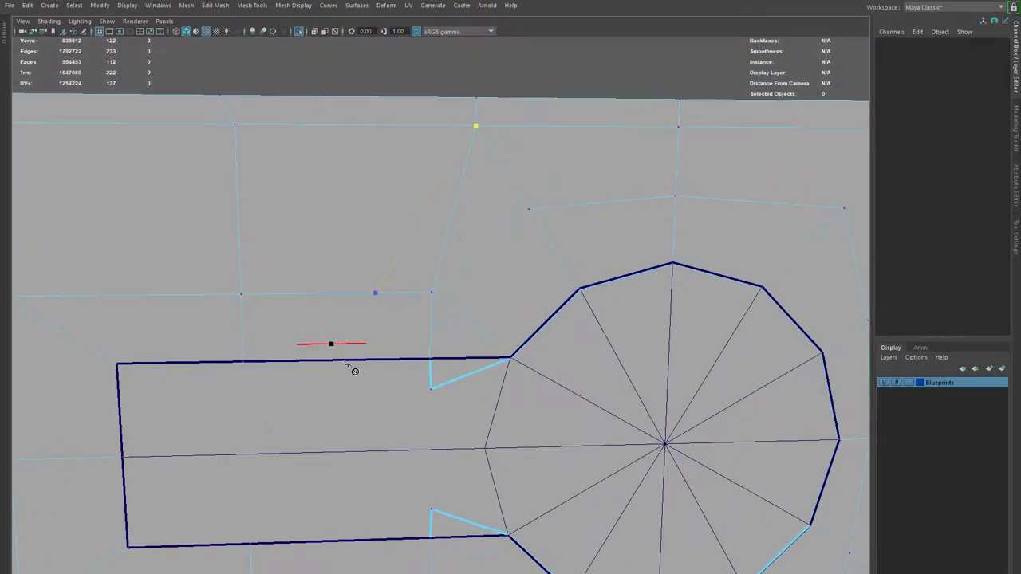
Delete the two notch triangle faces on the plate.
key("q")
scroll(341, 421, "down", 2)
left_click_drag(341, 421, 444, 478, "alt")
left_click(449, 365)
left_click_drag(449, 364, 656, 485, "alt")
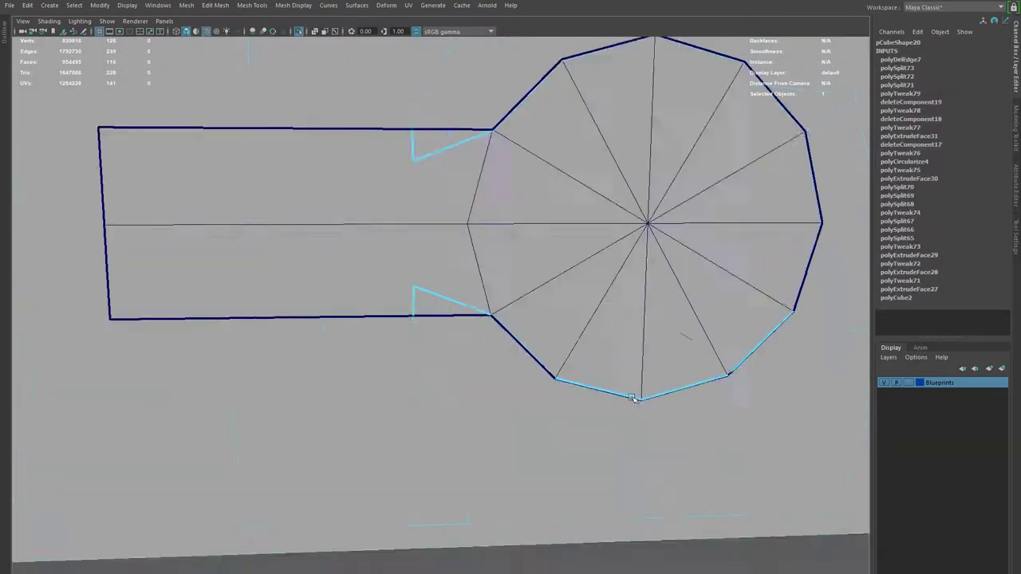
left_click(478, 415)
key("Delete")
scroll(478, 398, "up", 2)
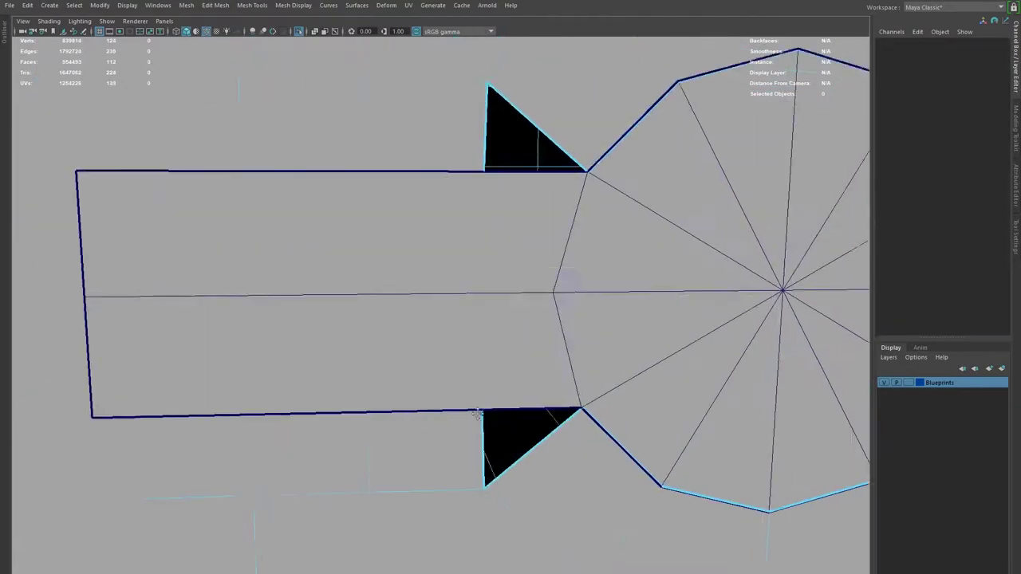
scroll(426, 382, "down", 2)
Merge the notch vertices into a clean outline and extrude the border inward as recess walls.
left_click_drag(547, 421, 513, 460)
left_click_drag(506, 274, 489, 433)
right_click_drag(490, 433, 492, 355, "shift")
scroll(492, 355, "down", 2)
key("ctrl+e")
mouse_move(499, 358)
left_mouse_down("alt")
mouse_move(388, 415)
mouse_move(295, 349)
mouse_move(343, 319)
mouse_move(353, 171)
left_mouse_up("alt")
scroll(343, 319, "up", 3)
Multi-Cut a line through the circle's centre and select the wedge faces inside it.
left_click(372, 324)
left_click_drag(533, 407, 455, 383, "alt")
right_click_drag(455, 383, 423, 511, "shift")
scroll(319, 386, "up", 3)
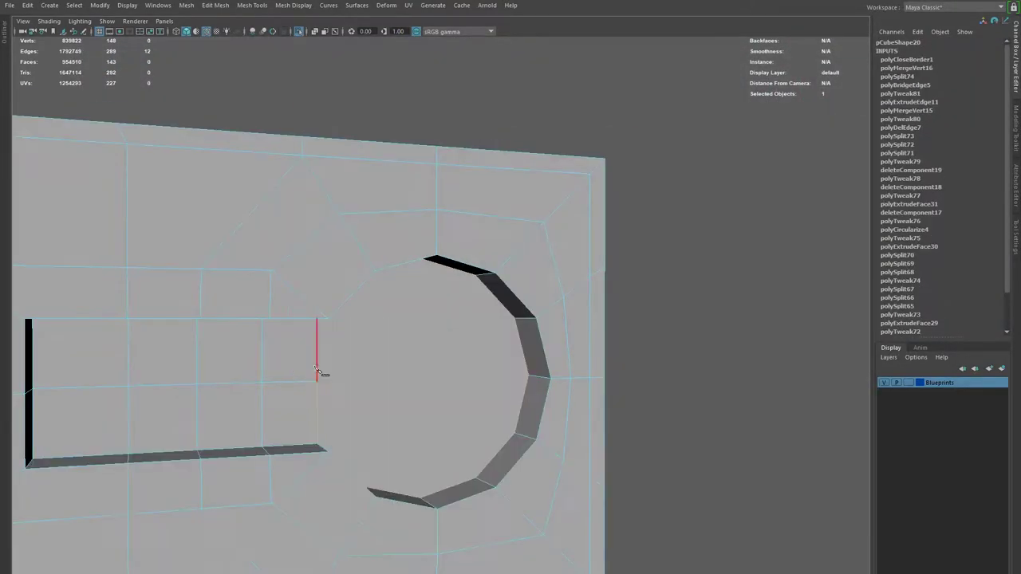
scroll(319, 385, "down", 3)
mouse_move(506, 433)
left_mouse_down("alt")
mouse_move(428, 311)
mouse_move(455, 426)
left_mouse_up("alt")
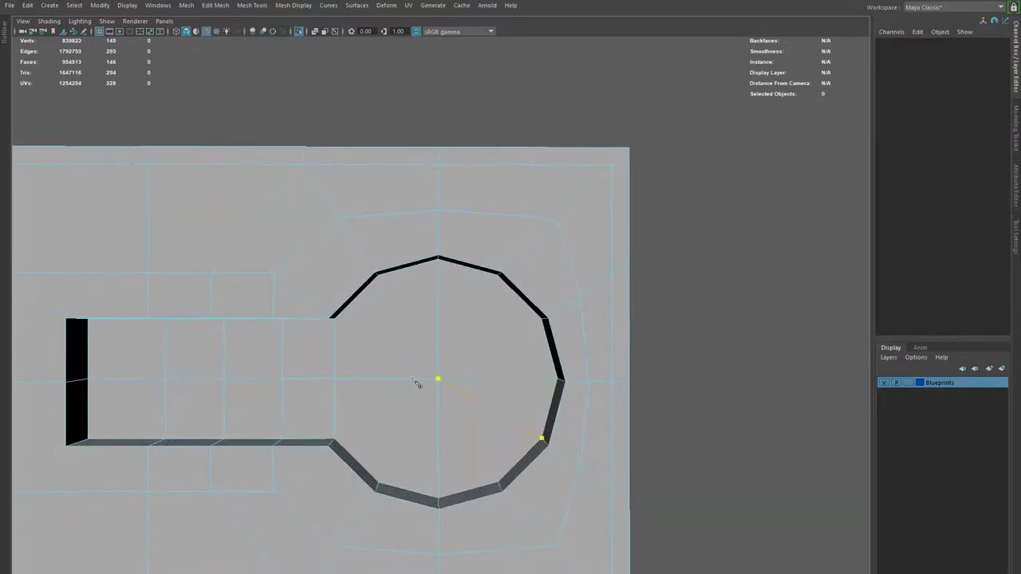
key("Return")
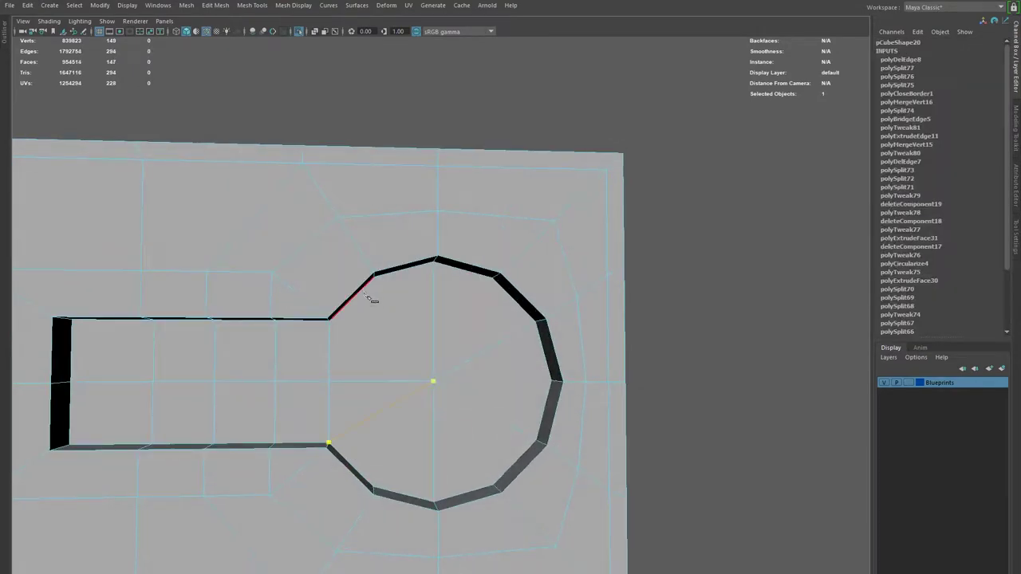
scroll(367, 303, "down", 2)
left_click(622, 414)
left_click_drag(614, 401, 588, 368, "alt")
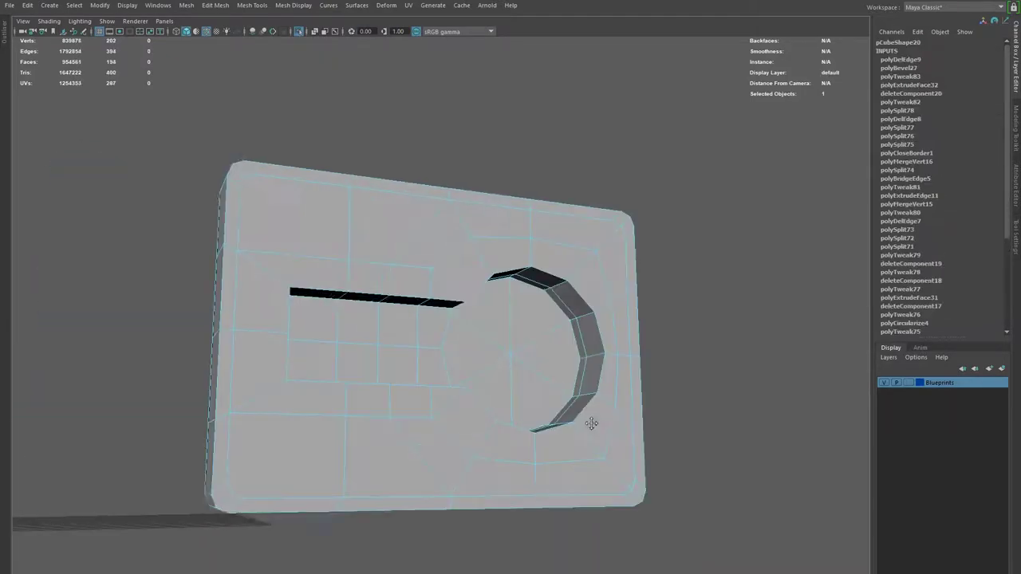
Cut a new edge across the plate and bevel the keyhole recess rim edges.
left_click_drag(591, 423, 408, 362, "alt")
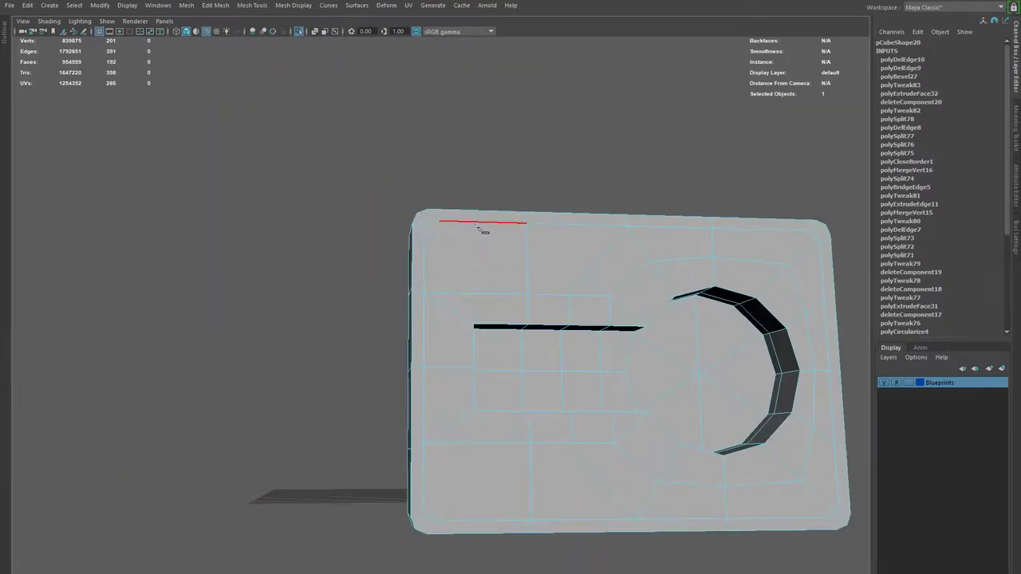
left_click(477, 223)
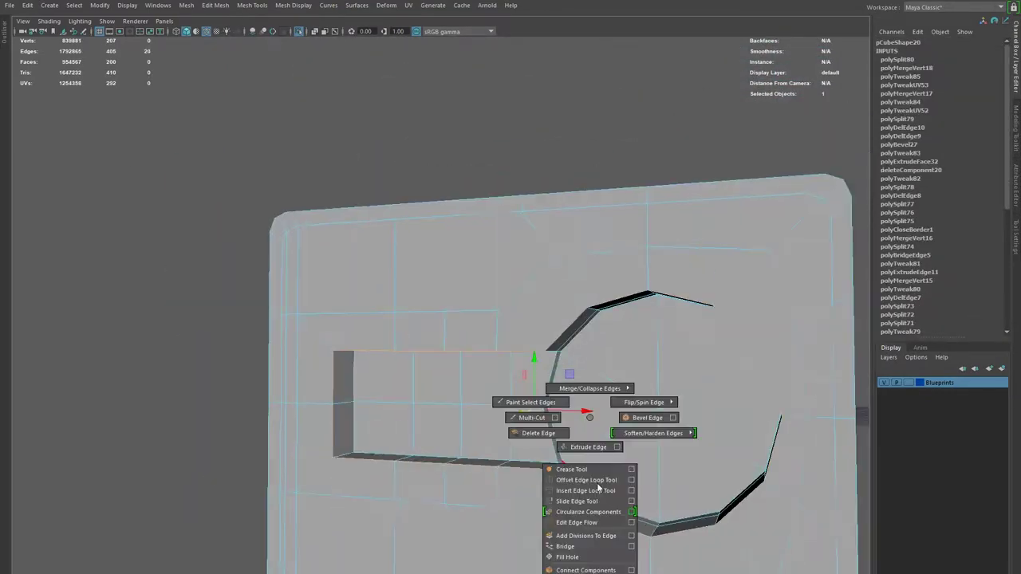
right_click_drag(517, 479, 526, 510, "shift")
mouse_move(526, 511)
left_mouse_down("alt")
mouse_move(549, 336)
mouse_move(532, 386)
mouse_move(527, 352)
left_mouse_up("alt")
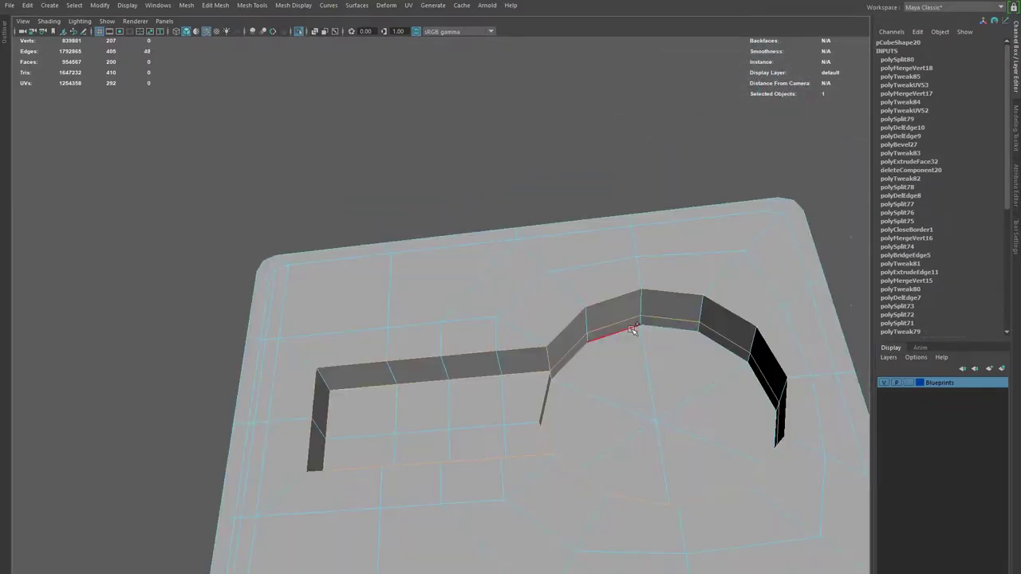
key("ctrl+b")
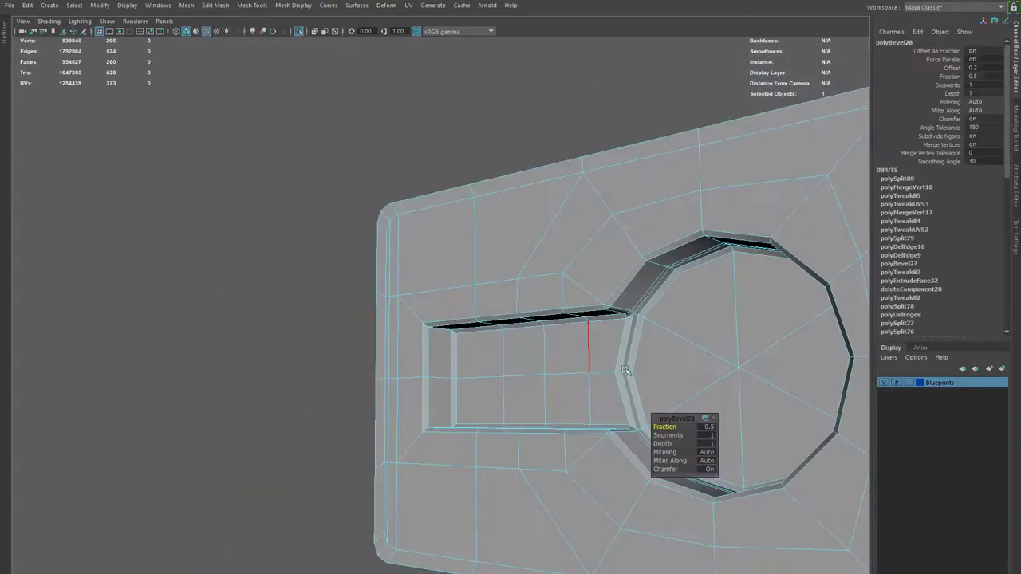
left_click_drag(588, 353, 558, 335, "alt")
left_click(427, 204)
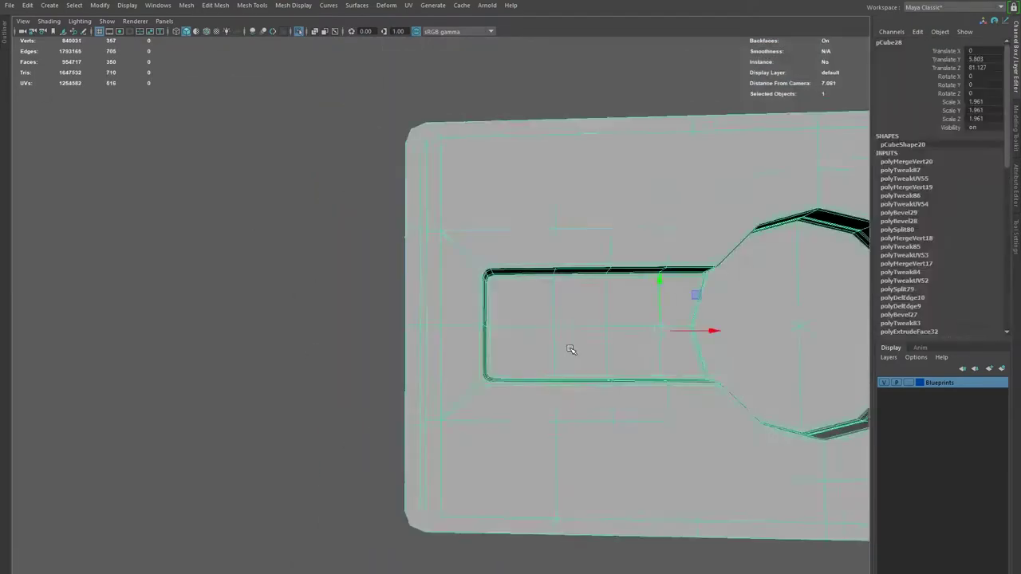
mouse_move(571, 349)
left_mouse_down("alt")
mouse_move(640, 296)
mouse_move(457, 296)
left_mouse_up("alt")
Select the edges of the block behind the keyhole plate using wireframe view.
key("4")
left_click_drag(160, 380, 293, 467)
left_click_drag(410, 242, 332, 358, "alt")
key("5")
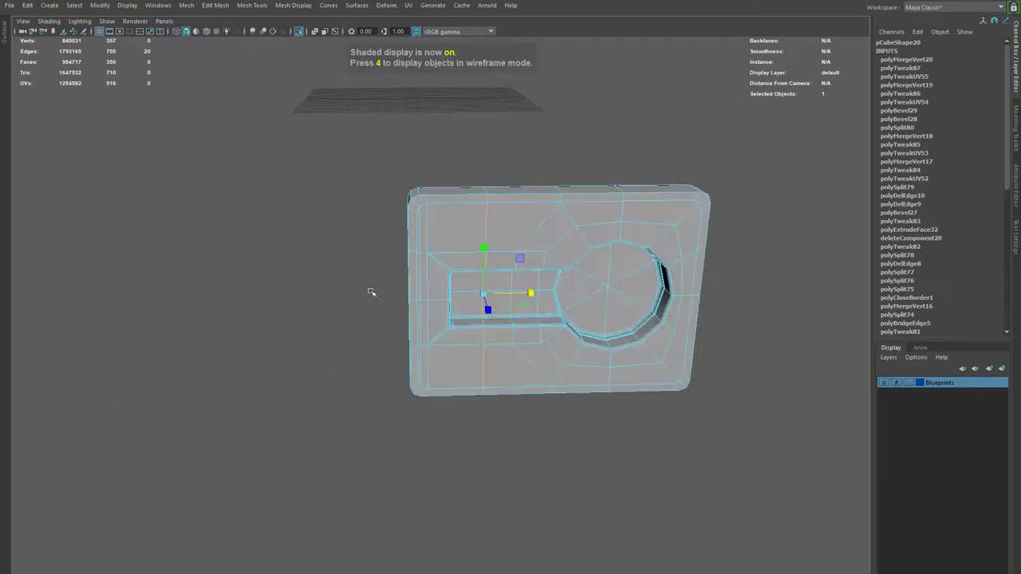
right_click_drag(333, 359, 539, 412, "alt")
left_click_drag(558, 423, 634, 292, "alt")
right_click_drag(633, 291, 572, 292, "alt")
mouse_move(571, 292)
left_mouse_down("alt")
mouse_move(378, 372)
mouse_move(550, 391)
left_mouse_up("alt")
Bevel the block's edges twice with Fraction 0.1 and 2 segments.
mouse_move(721, 425)
left_mouse_down("alt")
mouse_move(533, 291)
mouse_move(296, 337)
left_mouse_up("alt")
right_click_drag(296, 338, 272, 363, "shift")
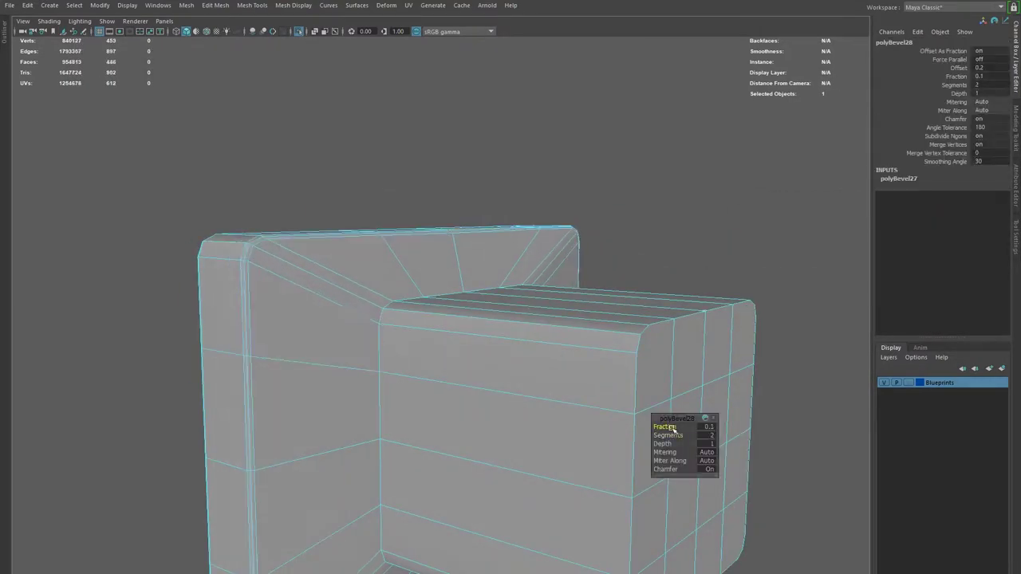
left_click_drag(672, 429, 404, 333, "alt")
right_click_drag(403, 333, 478, 319, "shift")
left_click_drag(478, 319, 678, 428, "alt")
left_click_drag(691, 369, 713, 433, "alt")
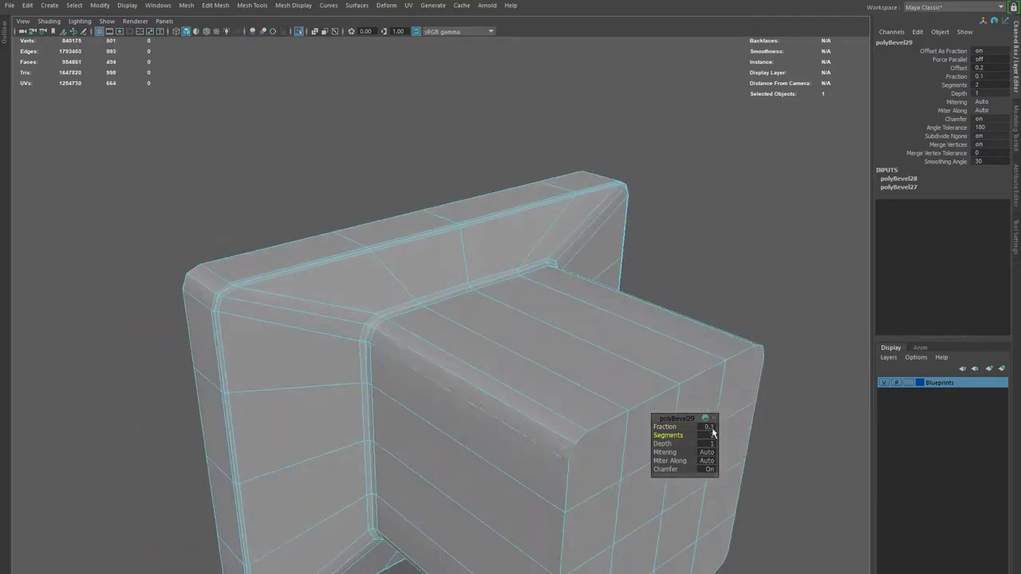
left_click(665, 262)
Zoom out to view the whole train and return to object selection mode.
mouse_move(665, 262)
left_mouse_down("alt")
mouse_move(604, 400)
mouse_move(654, 375)
left_mouse_up("alt")
key("ctrl+1")
mouse_move(445, 352)
left_mouse_down("alt")
mouse_move(421, 330)
mouse_move(438, 284)
mouse_move(468, 330)
mouse_move(406, 335)
mouse_move(447, 351)
mouse_move(474, 463)
mouse_move(471, 375)
mouse_move(543, 264)
mouse_move(308, 285)
mouse_move(608, 353)
mouse_move(364, 353)
mouse_move(531, 365)
mouse_move(431, 335)
left_mouse_up("alt")
key("F8")
key("F8")
key("F8")
Select an existing rivet to reuse on the coupler plate and frame it.
scroll(431, 335, "up", 5)
right_click(529, 284, "shift")
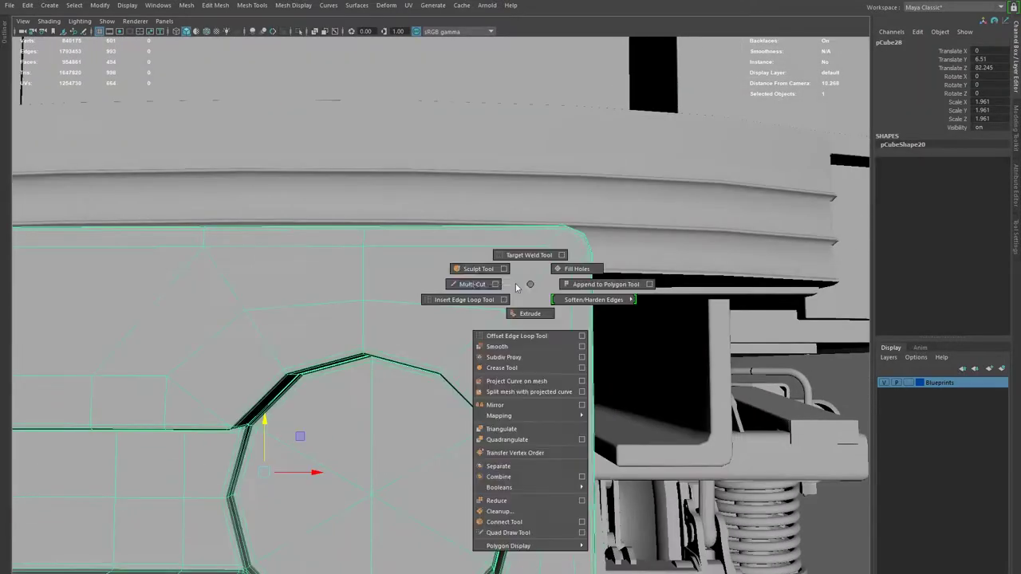
mouse_move(528, 320)
left_mouse_down("alt")
mouse_move(571, 478)
mouse_move(511, 406)
mouse_move(678, 529)
mouse_move(478, 446)
mouse_move(327, 401)
mouse_move(588, 412)
mouse_move(513, 467)
mouse_move(330, 335)
mouse_move(510, 343)
mouse_move(743, 389)
left_mouse_up("alt")
left_click(588, 413)
left_click(417, 319)
left_click(499, 466)
key("f")
Move the rivet onto the plate, scale it up and place it at the top-left corner.
right_click_drag(447, 396, 443, 326, "alt")
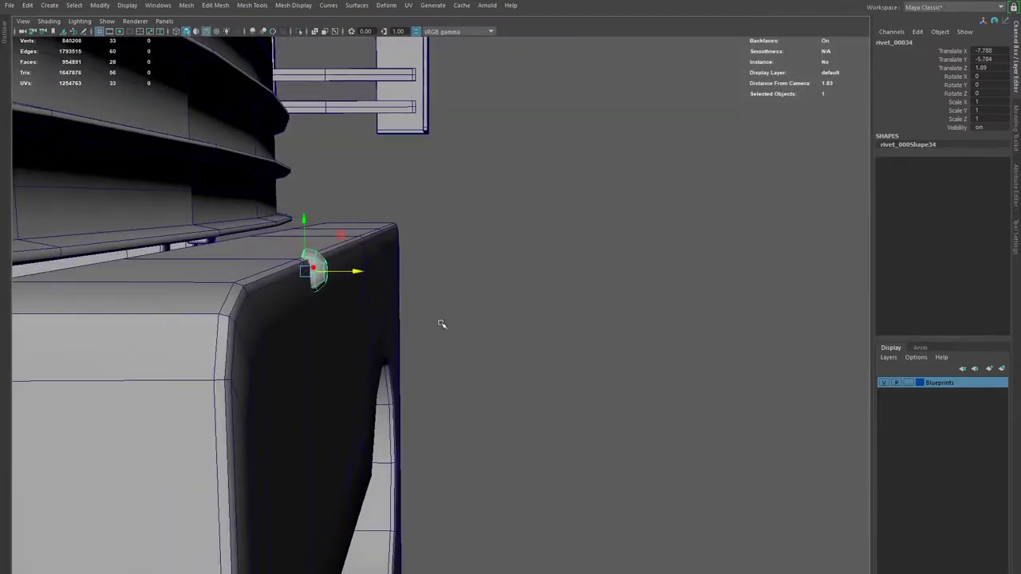
left_click_drag(324, 238, 469, 386, "alt")
right_click_drag(488, 375, 474, 346, "alt")
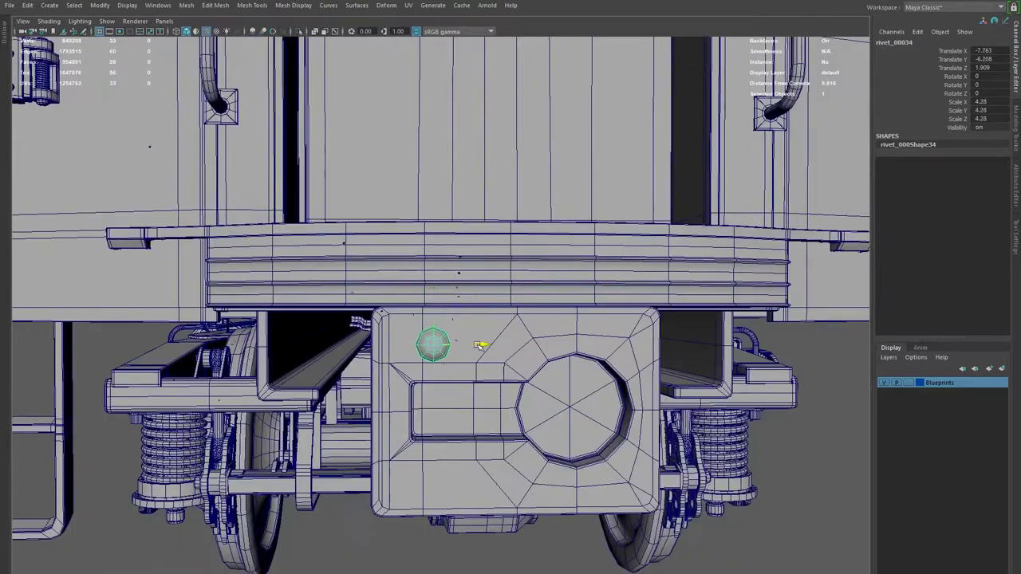
left_click_drag(474, 346, 410, 319, "alt")
right_click_drag(410, 319, 466, 319, "alt")
mouse_move(467, 319)
left_mouse_down("alt")
mouse_move(431, 335)
mouse_move(472, 321)
mouse_move(439, 295)
left_mouse_up("alt")
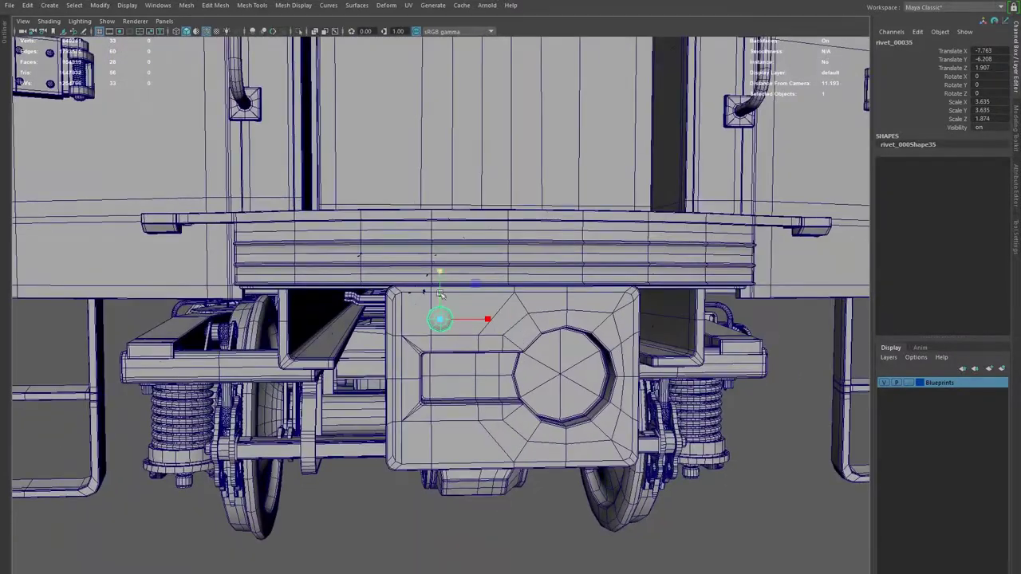
Select the coupler plate and the beam's end vertices, then return to whole-object selection.
left_click(611, 436)
mouse_move(611, 436)
left_mouse_down("alt")
mouse_move(706, 497)
mouse_move(433, 326)
left_mouse_up("alt")
mouse_move(451, 401)
left_mouse_down("alt")
mouse_move(479, 359)
mouse_move(558, 303)
left_mouse_up("alt")
right_click_drag(559, 303, 613, 258, "alt")
right_click_drag(608, 303, 387, 285, "alt")
right_click_drag(387, 285, 388, 263)
mouse_move(387, 263)
left_mouse_down("alt")
mouse_move(478, 319)
mouse_move(638, 335)
mouse_move(696, 363)
mouse_move(449, 335)
mouse_move(468, 319)
left_mouse_up("alt")
Orbit under the train to inspect the underframe tanks and boxes.
scroll(449, 333, "down", 3)
right_click_drag(468, 319, 467, 350)
left_click_drag(468, 351, 543, 432, "alt")
right_click_drag(544, 431, 699, 447, "alt")
mouse_move(699, 447)
left_mouse_down("alt")
mouse_move(621, 411)
mouse_move(602, 358)
mouse_move(510, 446)
left_mouse_up("alt")
scroll(406, 481, "up", 5)
scroll(375, 417, "up", 3)
scroll(262, 342, "up", 3)
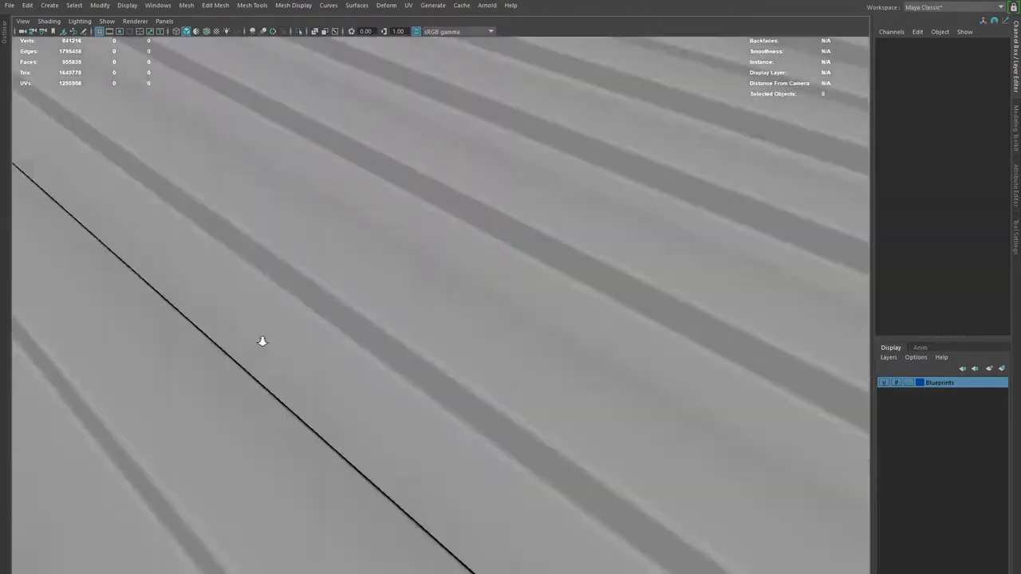
Frame the whole train and dolly into the driver's cab.
key("f")
scroll(474, 319, "up", 2)
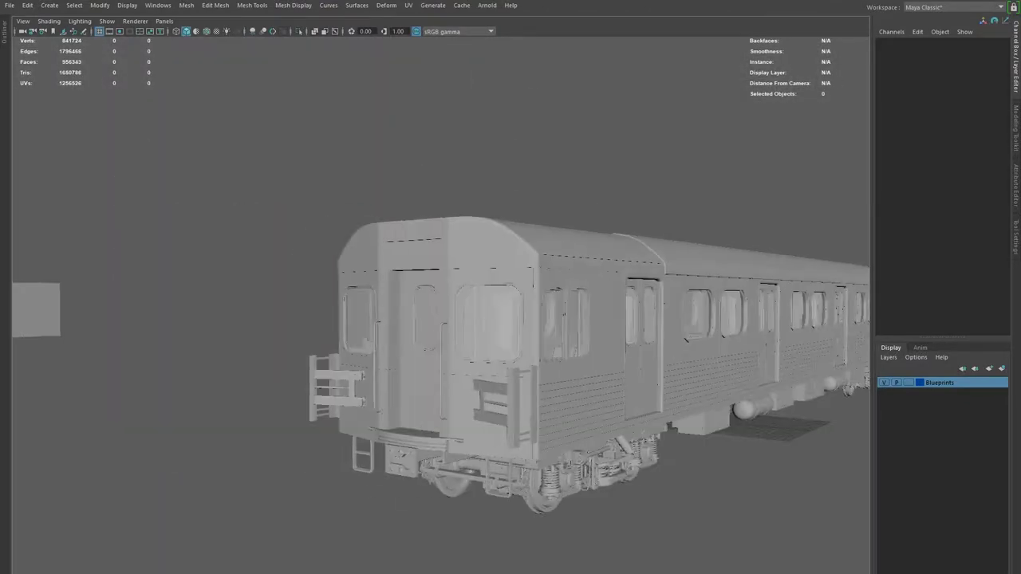
scroll(474, 319, "up", 5)
scroll(473, 319, "up", 4)
right_click_drag(473, 236, 473, 323, "shift")
middle_click_drag(473, 323, 614, 231, "alt")
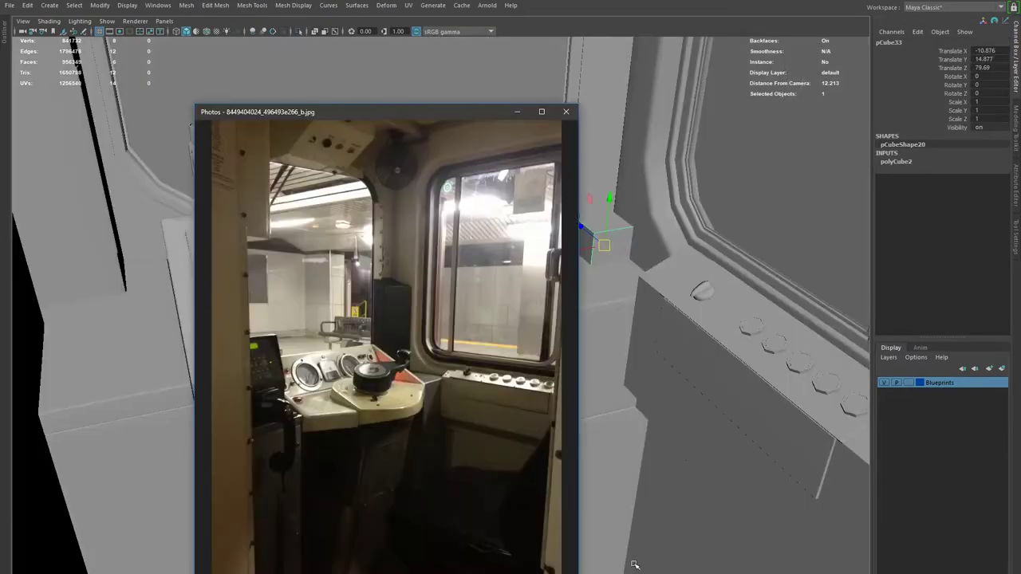
Scale the cab cube up into a tall column, comparing with the reference photo.
key("f")
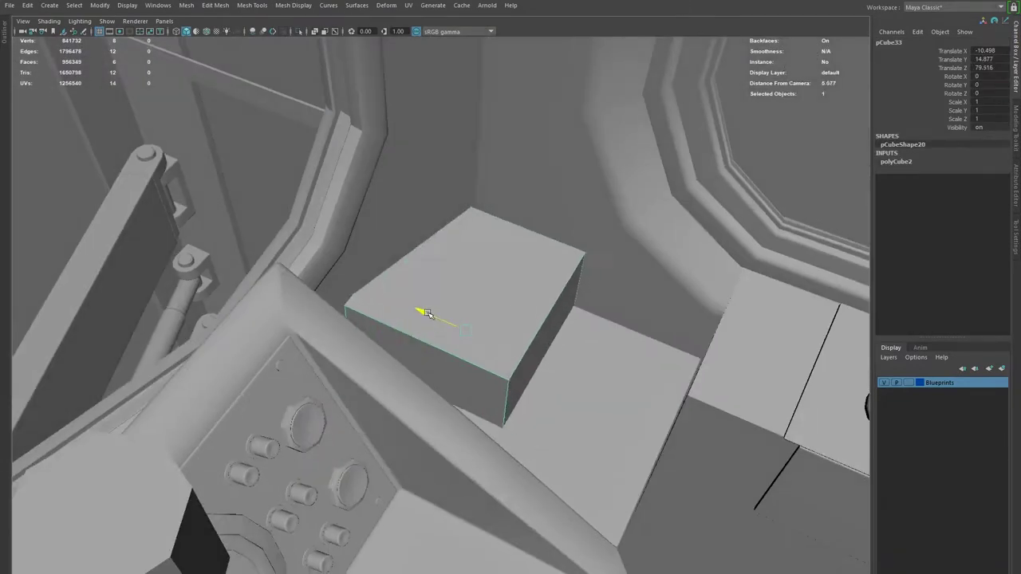
left_click_drag(420, 307, 481, 342, "alt")
key("alt+Tab")
key("alt+Tab")
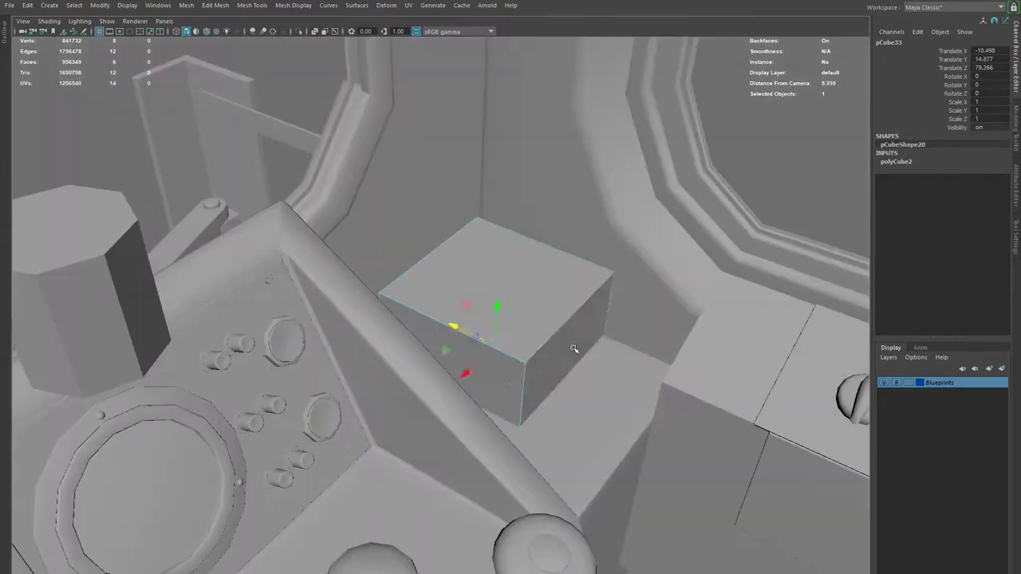
mouse_move(570, 346)
left_mouse_down("alt")
mouse_move(528, 351)
mouse_move(482, 383)
left_mouse_up("alt")
mouse_move(581, 205)
left_mouse_down("alt")
mouse_move(577, 337)
mouse_move(457, 236)
mouse_move(414, 228)
mouse_move(481, 334)
mouse_move(661, 99)
mouse_move(474, 331)
mouse_move(713, 262)
mouse_move(579, 259)
left_mouse_up("alt")
key("alt+Tab")
key("alt+Tab")
mouse_move(628, 198)
left_mouse_down("alt")
mouse_move(610, 223)
mouse_move(412, 317)
mouse_move(487, 268)
mouse_move(440, 410)
mouse_move(473, 419)
left_mouse_up("alt")
Cut a new edge across the tall box with Multi-Cut.
left_click(473, 420)
left_click_drag(394, 415, 486, 405, "alt")
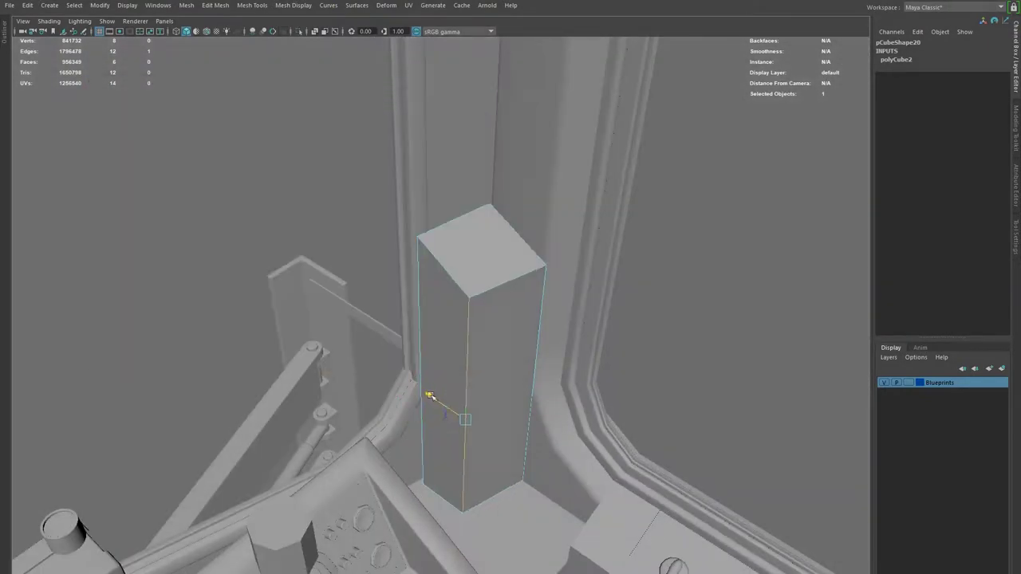
left_click_drag(429, 396, 482, 260, "alt")
right_click_drag(483, 260, 441, 278, "shift")
mouse_move(439, 312)
left_mouse_down("alt")
mouse_move(472, 354)
mouse_move(422, 342)
mouse_move(479, 303)
mouse_move(420, 339)
mouse_move(467, 319)
left_mouse_up("alt")
key("Return")
Extrude the box's selected face with Ctrl+E and pull it out.
key("ctrl+e")
key("ctrl+z")
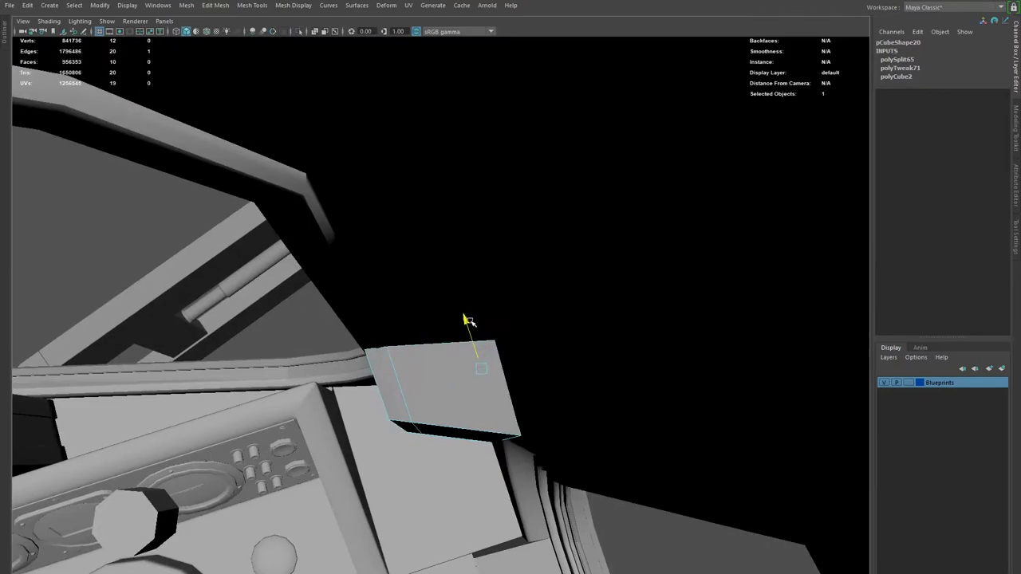
right_click_drag(454, 308, 507, 293)
key("ctrl+e")
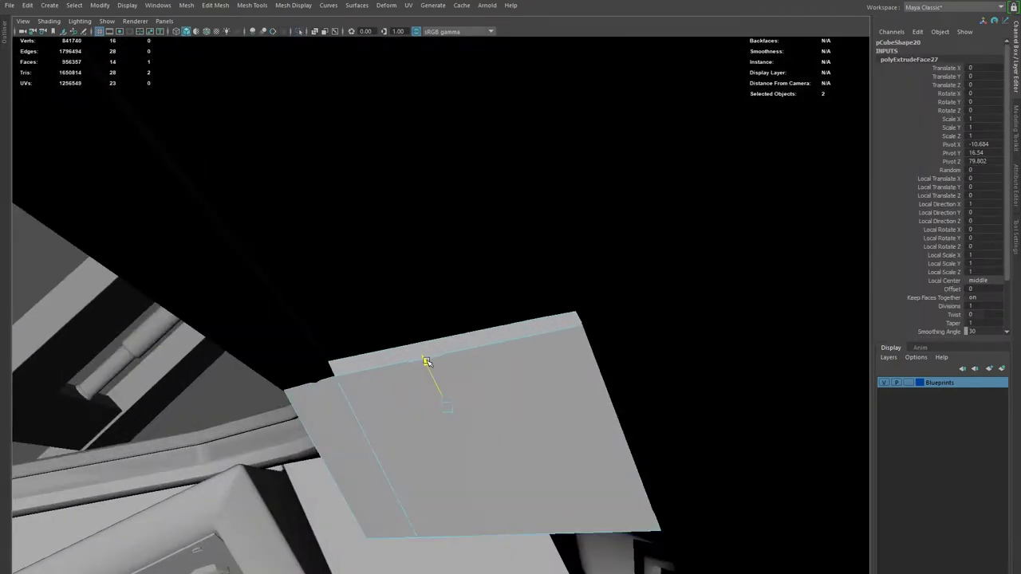
mouse_move(426, 359)
left_mouse_down("alt")
mouse_move(524, 399)
mouse_move(593, 391)
mouse_move(416, 457)
mouse_move(419, 421)
mouse_move(551, 372)
mouse_move(521, 406)
mouse_move(450, 398)
left_mouse_up("alt")
Select edge loops along the pillar and start a Multi-Cut across its base.
key("4")
key("5")
key("f")
left_click_drag(486, 335, 514, 364, "alt")
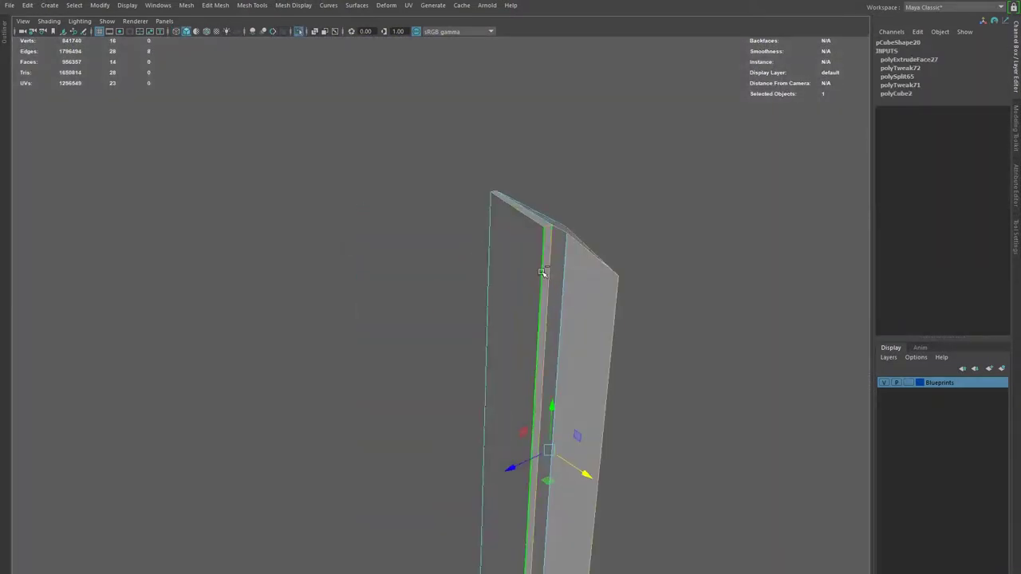
left_click(582, 275)
left_click_drag(540, 263, 634, 257, "alt")
double_click(433, 392)
left_click_drag(433, 392, 630, 369, "alt")
mouse_move(516, 261)
left_mouse_down("alt")
mouse_move(606, 372)
mouse_move(615, 412)
mouse_move(717, 165)
mouse_move(683, 433)
mouse_move(489, 228)
left_mouse_up("alt")
right_click_drag(490, 228, 446, 264, "shift")
left_click(456, 441)
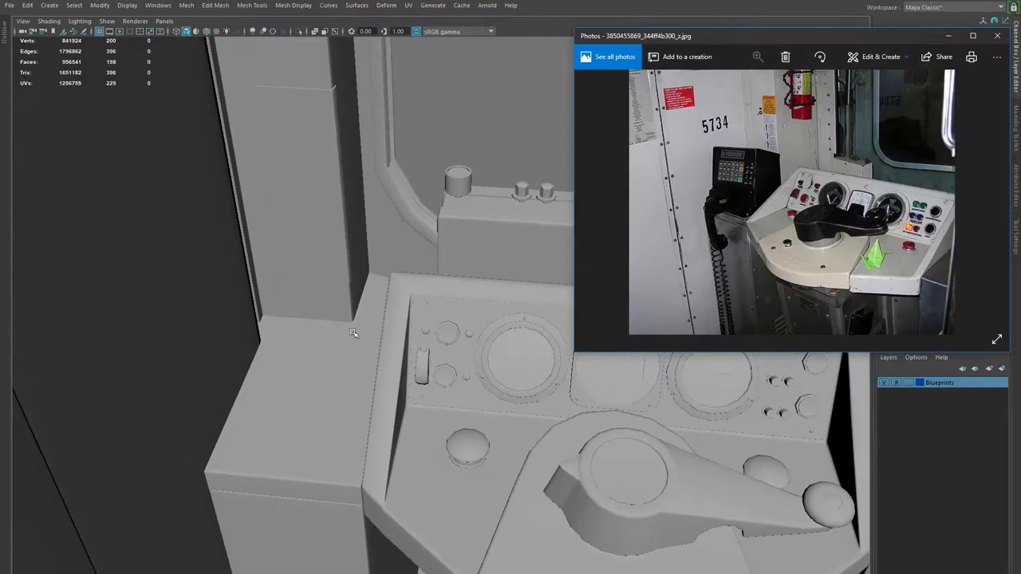
Select the small cube beside the console and orbit around it for shaping.
key("4")
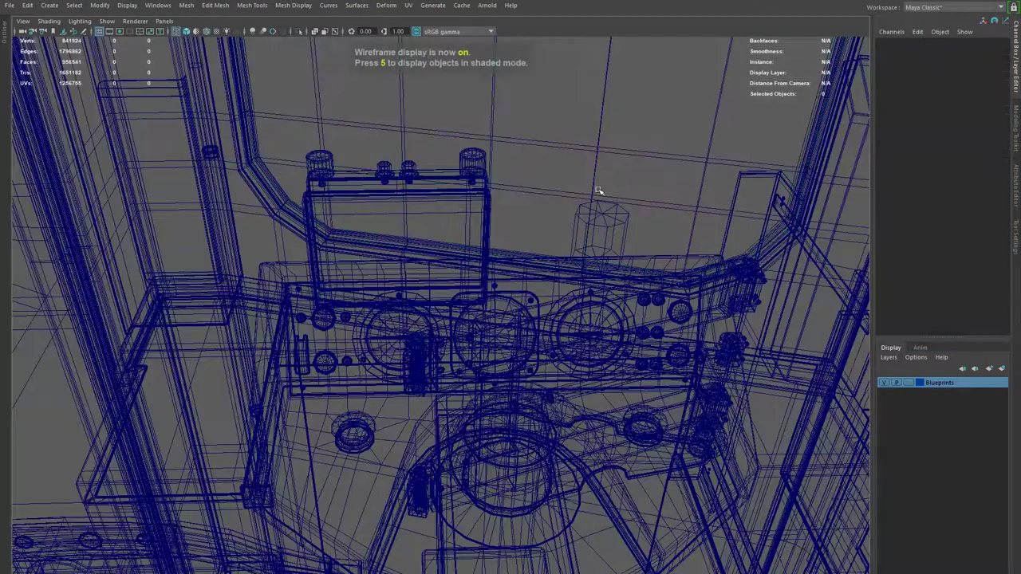
key("5")
left_click(517, 369)
left_click_drag(245, 480, 378, 301, "alt")
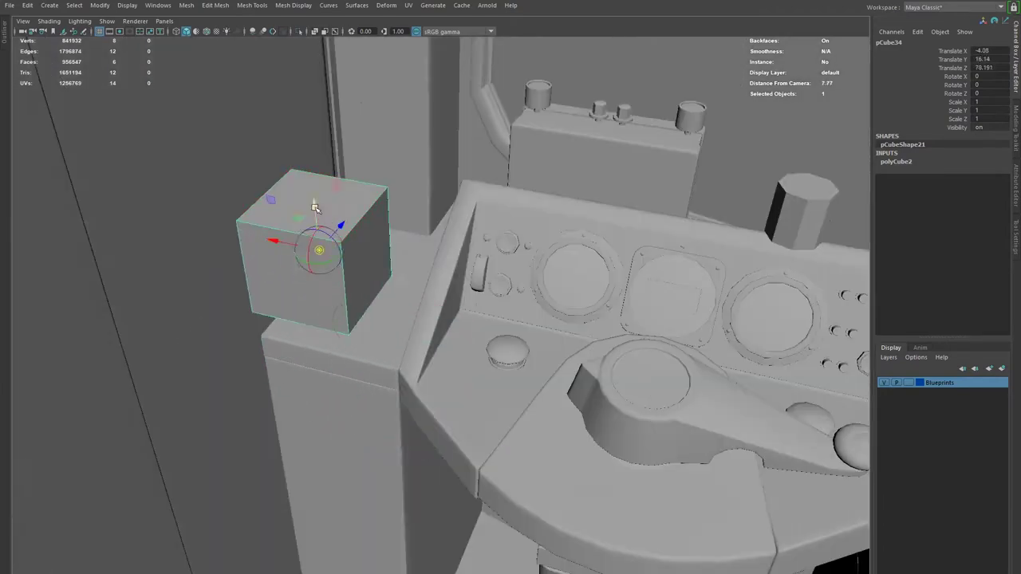
left_click_drag(315, 207, 413, 284, "alt")
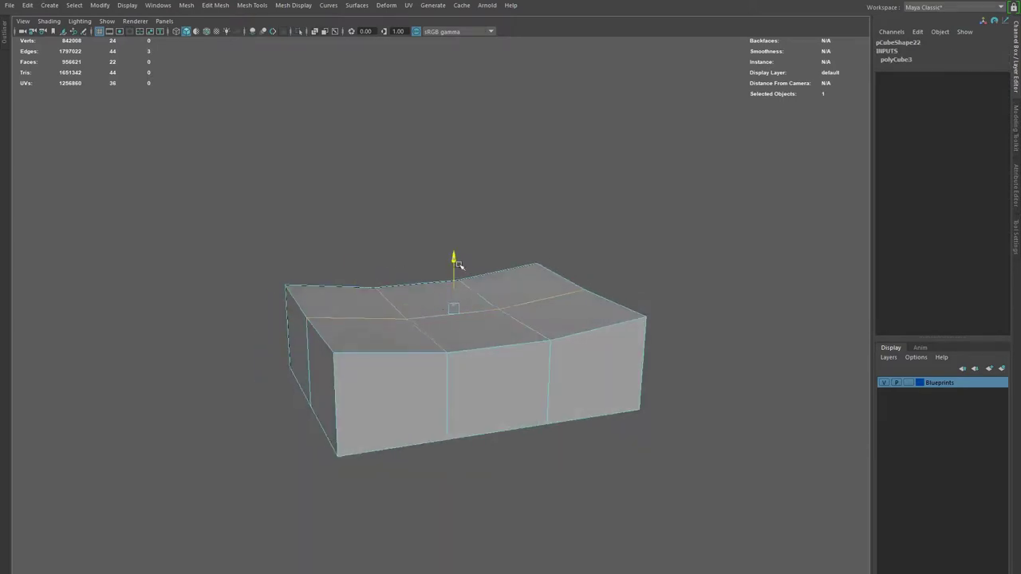
Delete the box's bottom faces and select the open border edge loop.
left_click_drag(454, 266, 456, 271, "alt")
mouse_move(347, 469)
left_mouse_down("alt")
mouse_move(537, 458)
mouse_move(645, 370)
mouse_move(466, 273)
left_mouse_up("alt")
key("Delete")
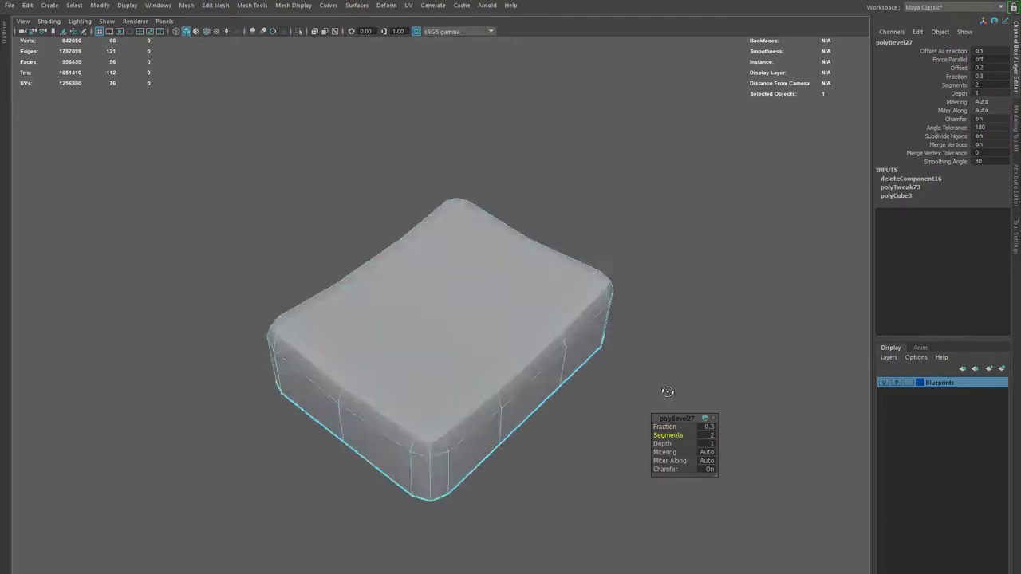
double_click(254, 381)
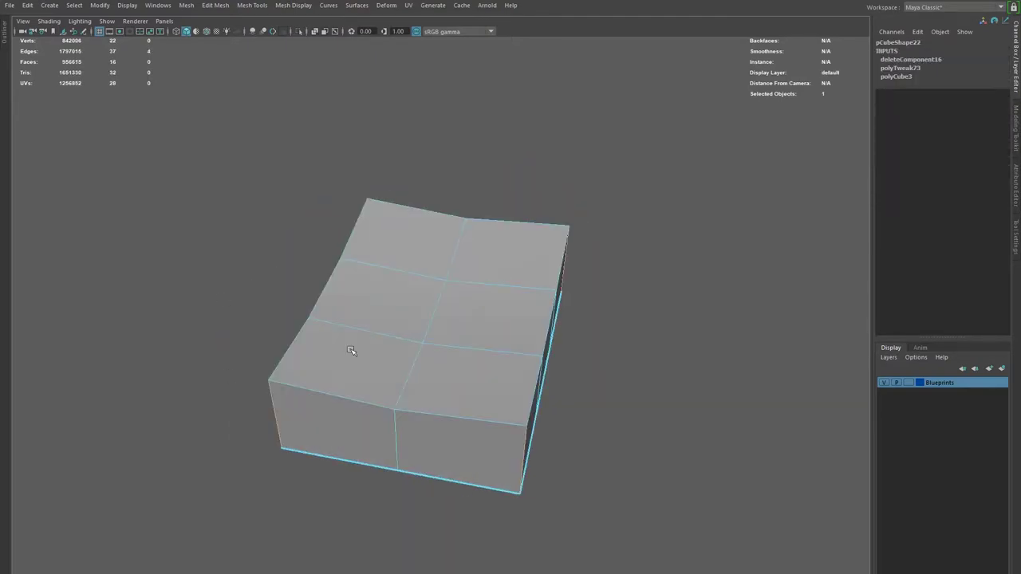
mouse_move(436, 319)
left_mouse_down("alt")
mouse_move(455, 262)
mouse_move(446, 335)
left_mouse_up("alt")
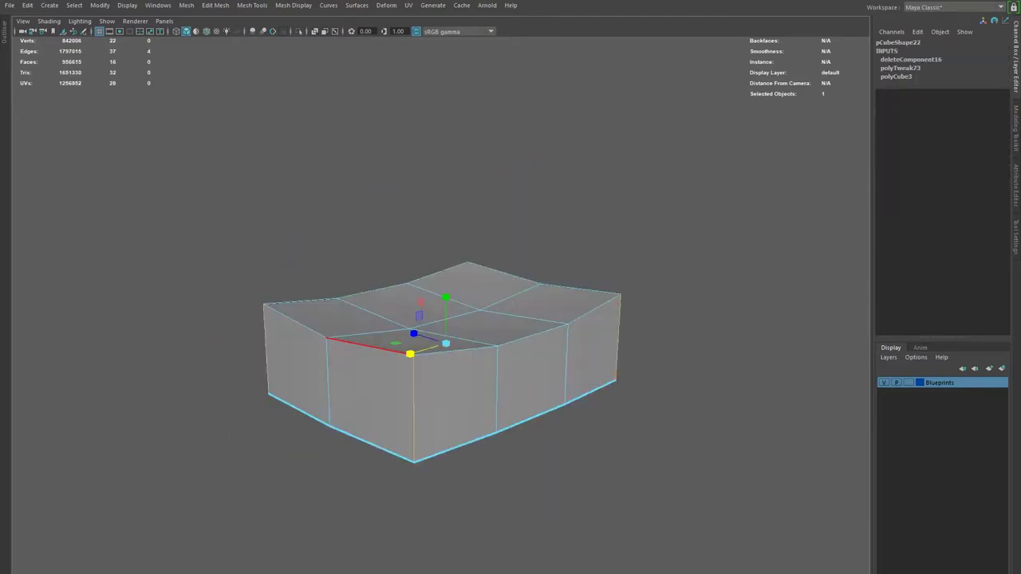
Bevel the border edges at Fraction 0.3 with 2 segments, then inspect the keycap.
key("ctrl+b")
key("F8")
mouse_move(561, 312)
left_mouse_down("alt")
mouse_move(478, 298)
mouse_move(483, 340)
left_mouse_up("alt")
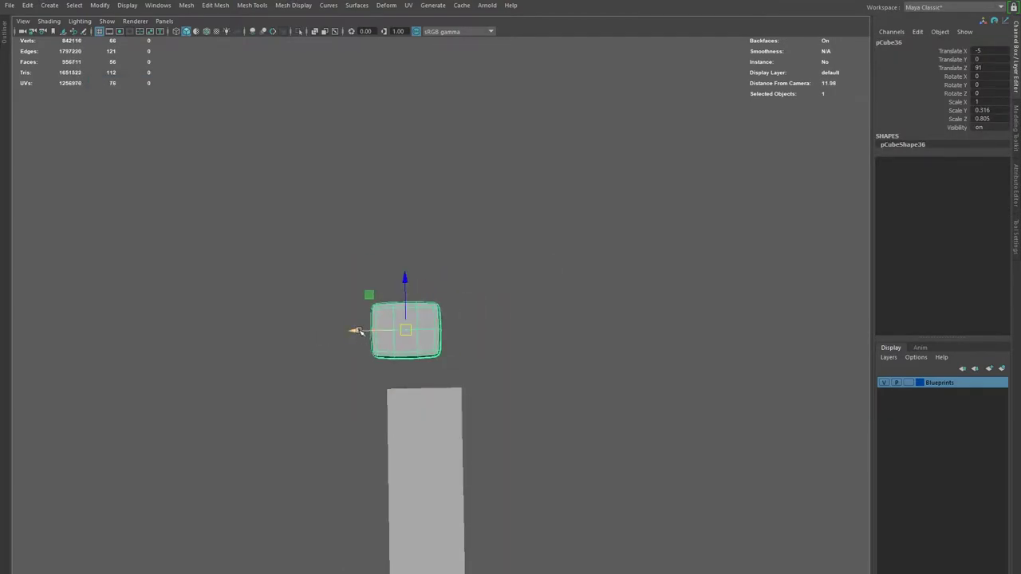
left_click_drag(424, 390, 349, 303, "alt")
left_click(409, 5)
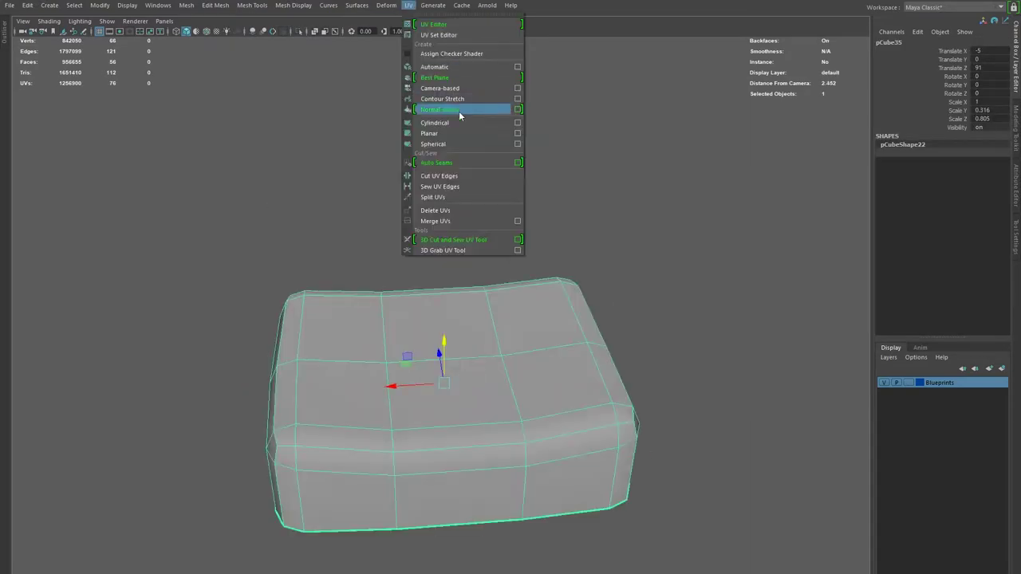
Apply a planar UV projection to the key and select its UVs in the UV Editor.
left_click(408, 5)
left_click(427, 22)
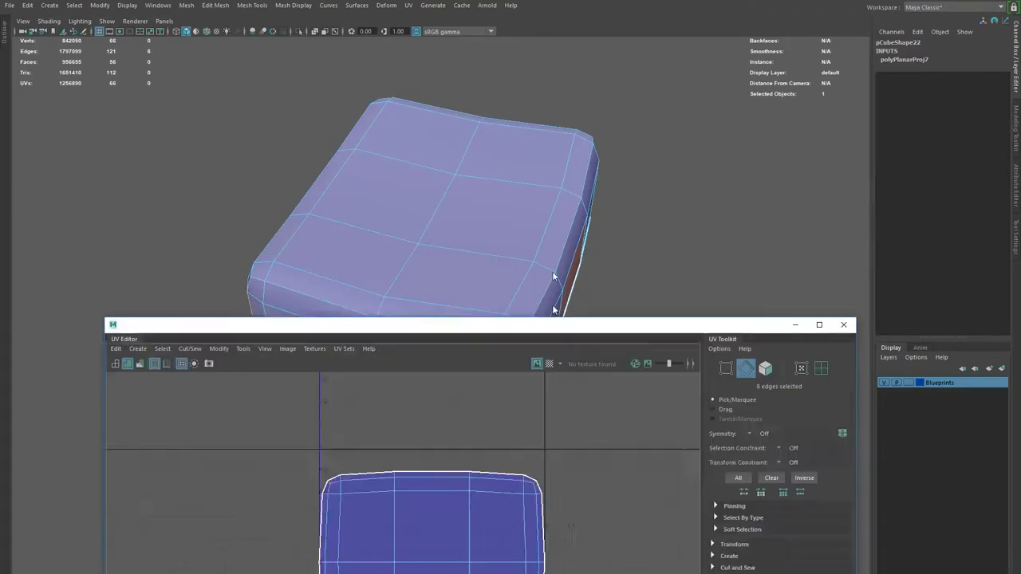
key("ctrl+F12")
Increment and save the scene, then unfold the key's UVs into a flat cross shape.
left_click(710, 440)
left_click(9, 5)
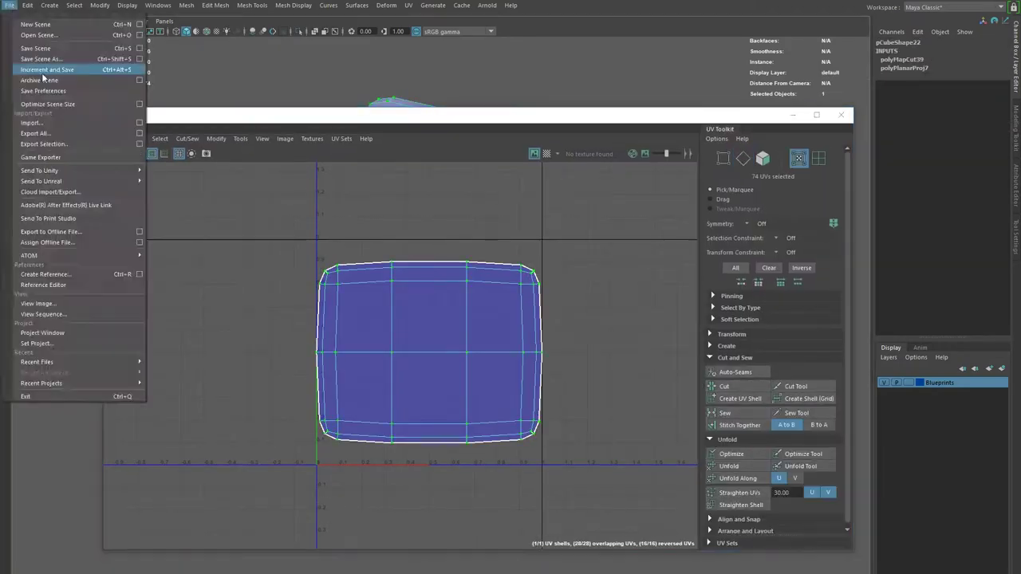
left_click(36, 69)
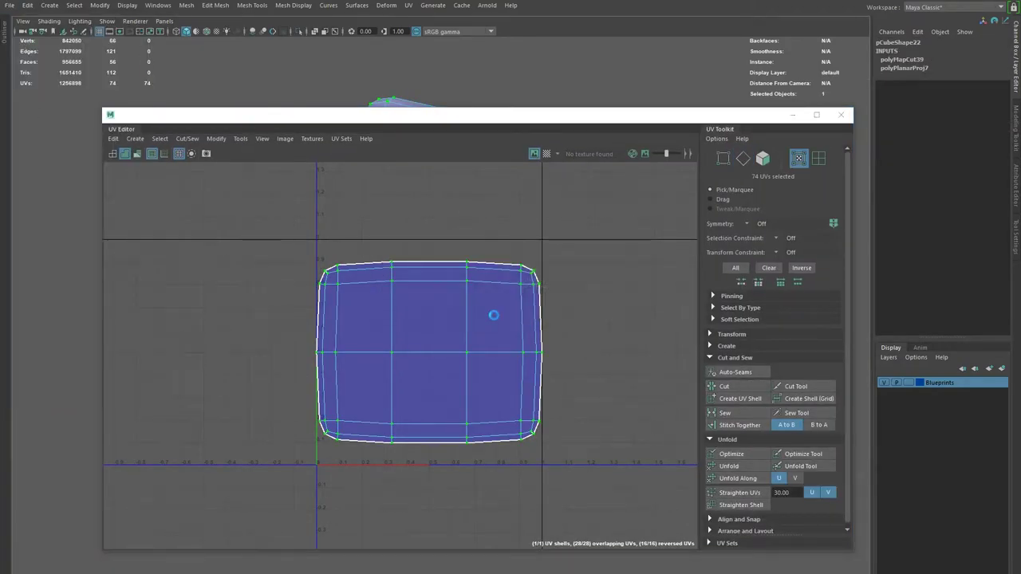
left_click(240, 138)
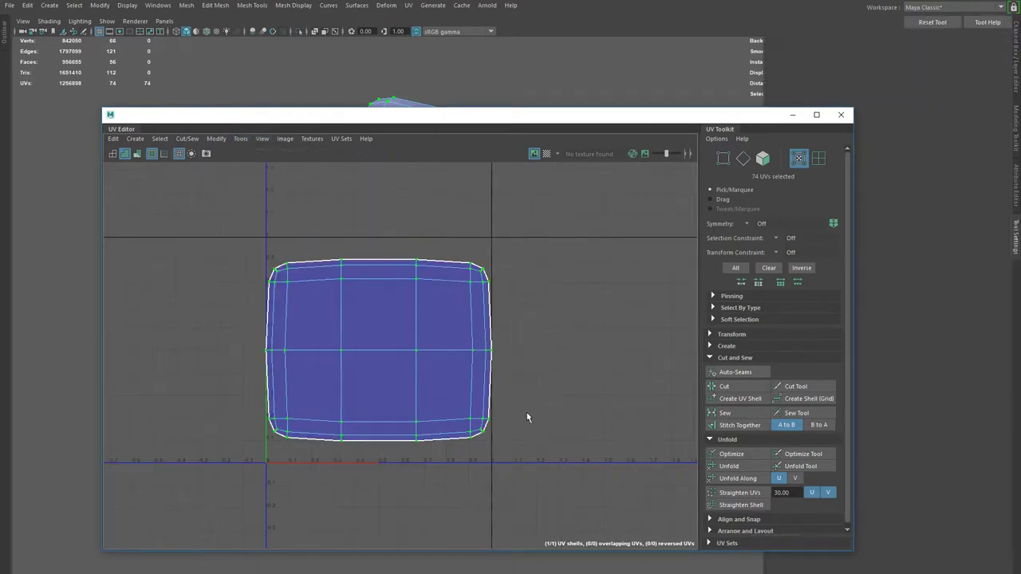
left_click_drag(246, 446, 271, 447)
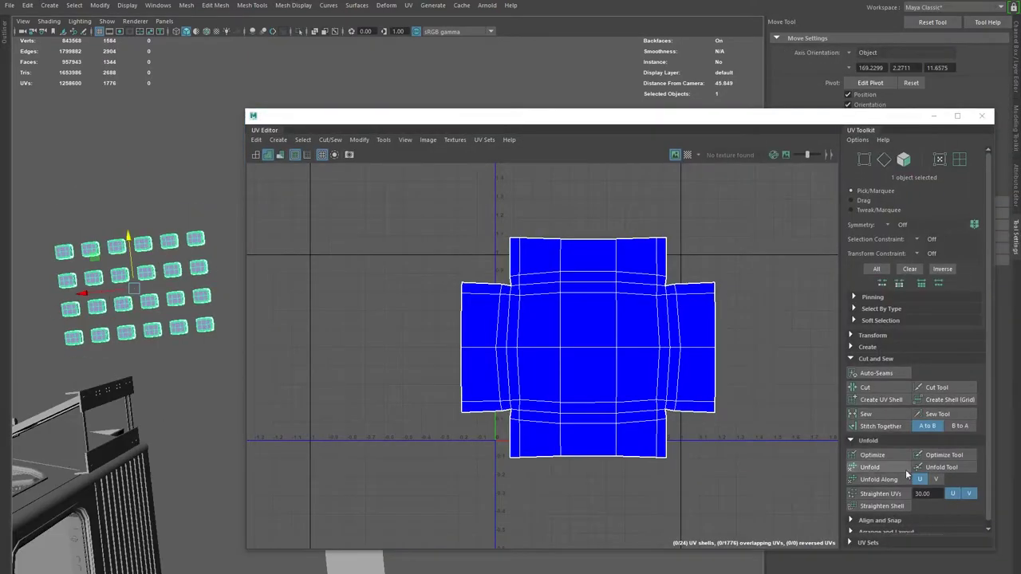
Select all the key UV shells and start the first row of the grid with shells from the cluster.
left_click(866, 532)
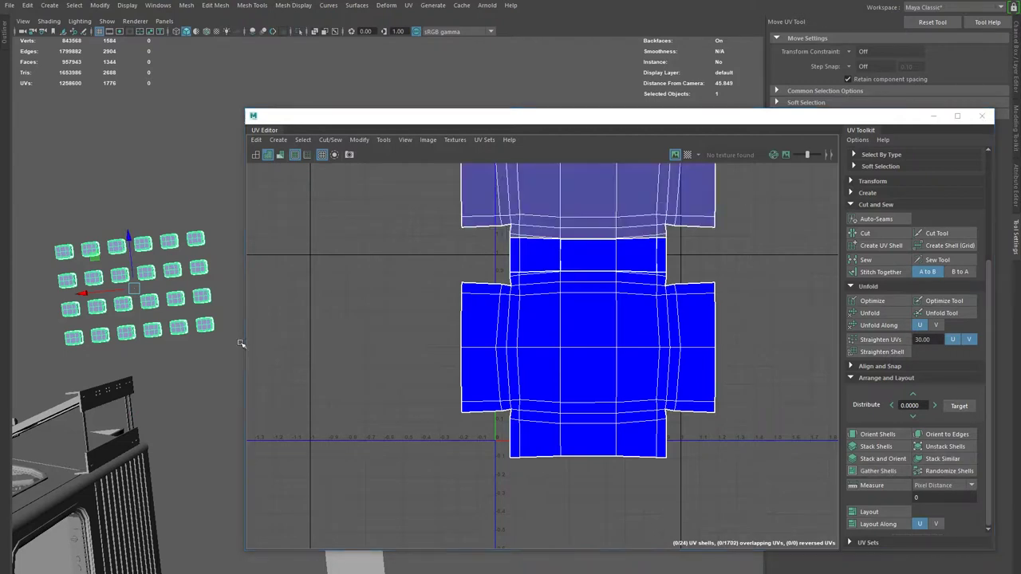
scroll(548, 376, "down", 5)
right_click_drag(548, 351, 547, 377, "ctrl")
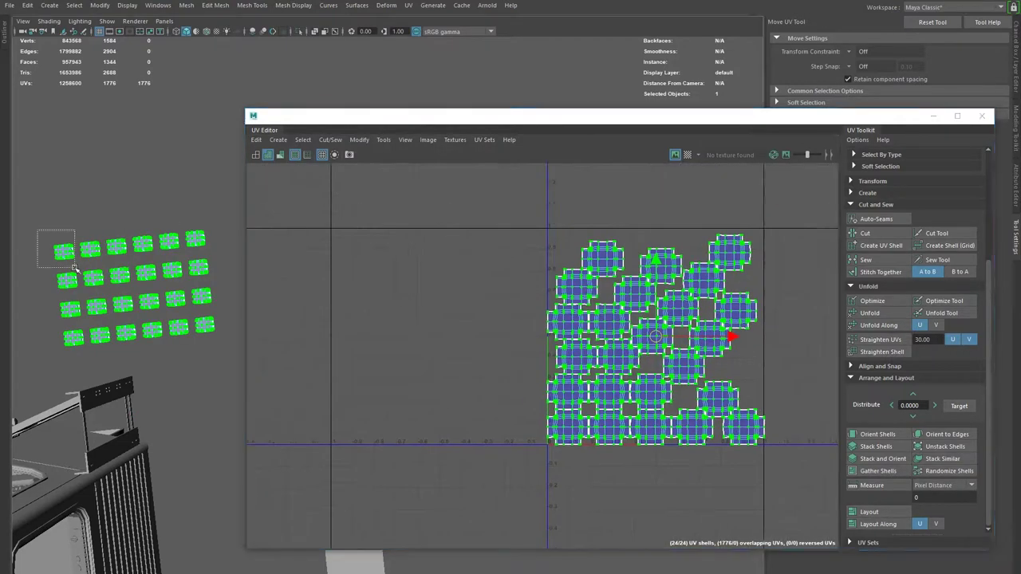
mouse_move(610, 473)
left_mouse_down()
mouse_move(547, 309)
mouse_move(579, 309)
left_mouse_up()
mouse_move(678, 461)
left_mouse_down()
mouse_move(606, 309)
mouse_move(639, 313)
left_mouse_up()
left_click(610, 455)
left_click_drag(611, 455, 667, 309)
left_click(682, 395)
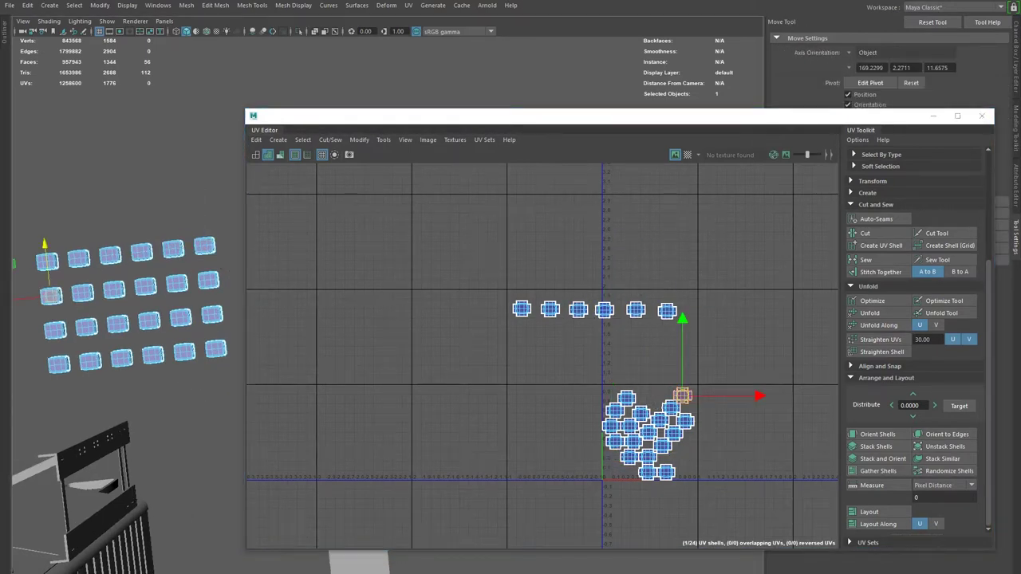
Lay out the second row of key UV shells.
left_click_drag(537, 351, 524, 343)
mouse_move(670, 408)
left_mouse_down()
mouse_move(550, 343)
mouse_move(581, 343)
left_mouse_up()
left_click_drag(614, 410, 612, 343)
left_click_drag(626, 397, 640, 345)
left_click_drag(673, 433, 673, 346)
Lay out the third row of key UV shells.
left_click_drag(649, 467, 524, 384)
left_click_drag(659, 420, 550, 383)
left_click_drag(629, 431, 582, 384)
left_click(648, 435)
mouse_move(647, 434)
left_mouse_down()
mouse_move(615, 386)
mouse_move(644, 384)
left_mouse_up()
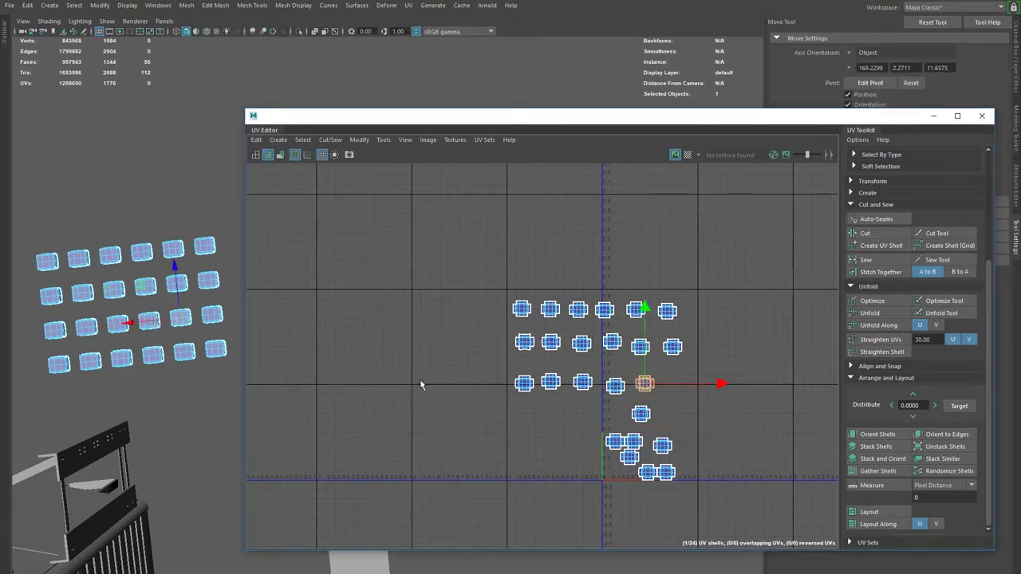
left_click_drag(629, 456, 676, 388)
Place the remaining loose shells into the fourth row.
left_click_drag(610, 426, 529, 421)
left_click(646, 472)
left_click_drag(646, 472, 559, 419)
mouse_move(613, 441)
left_mouse_down()
mouse_move(590, 418)
mouse_move(621, 424)
left_mouse_up()
left_click(665, 473)
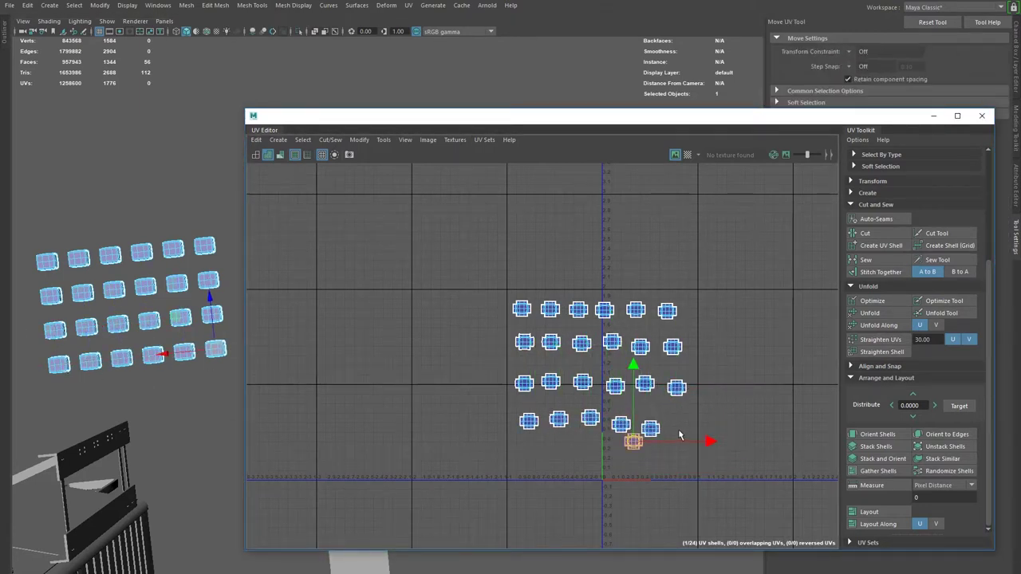
Lower the second row of shells to even the spacing between rows.
key("F8")
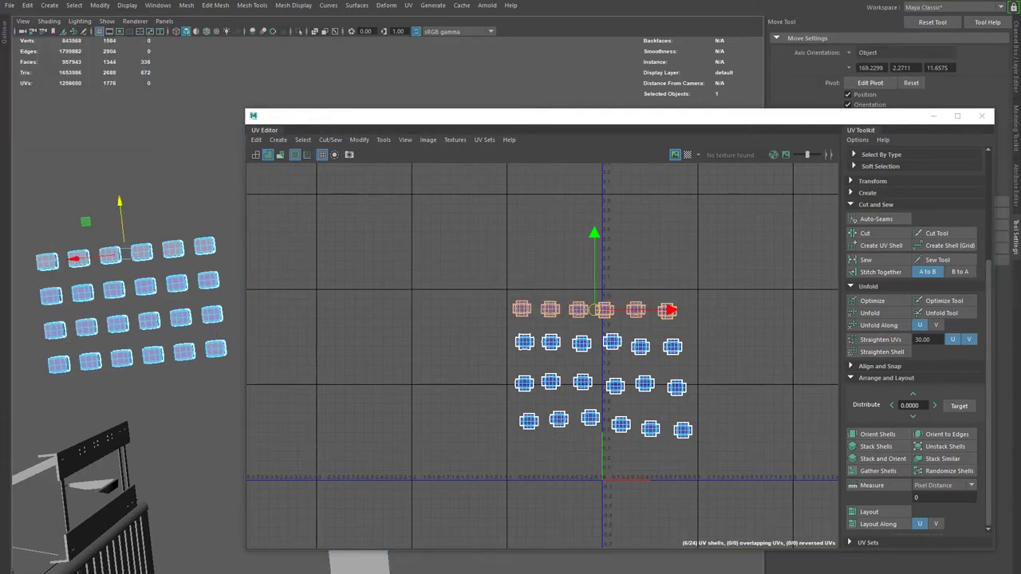
left_click(875, 364)
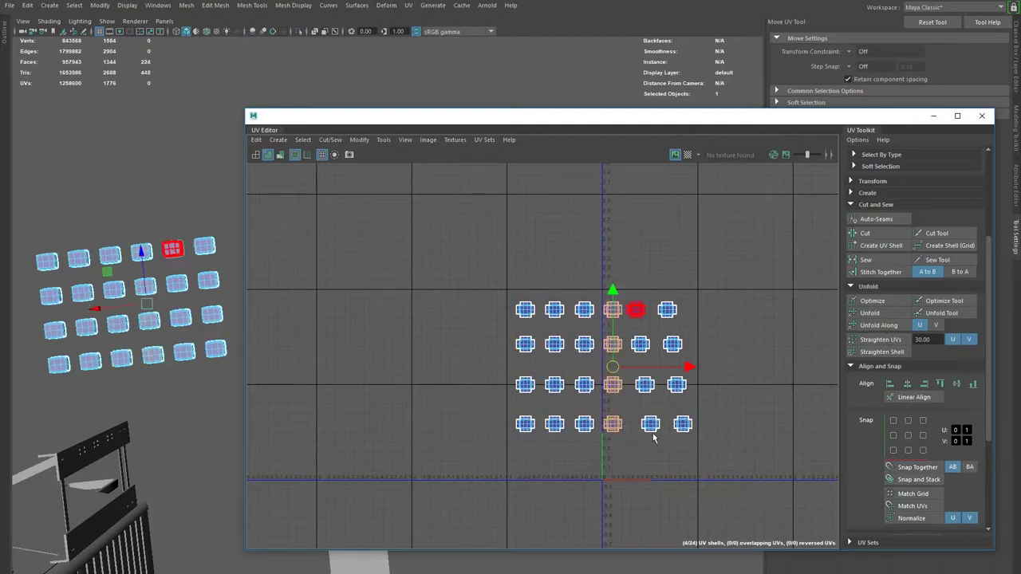
scroll(620, 421, "up", 1)
left_click_drag(494, 319, 702, 351)
left_click_drag(601, 255, 622, 351)
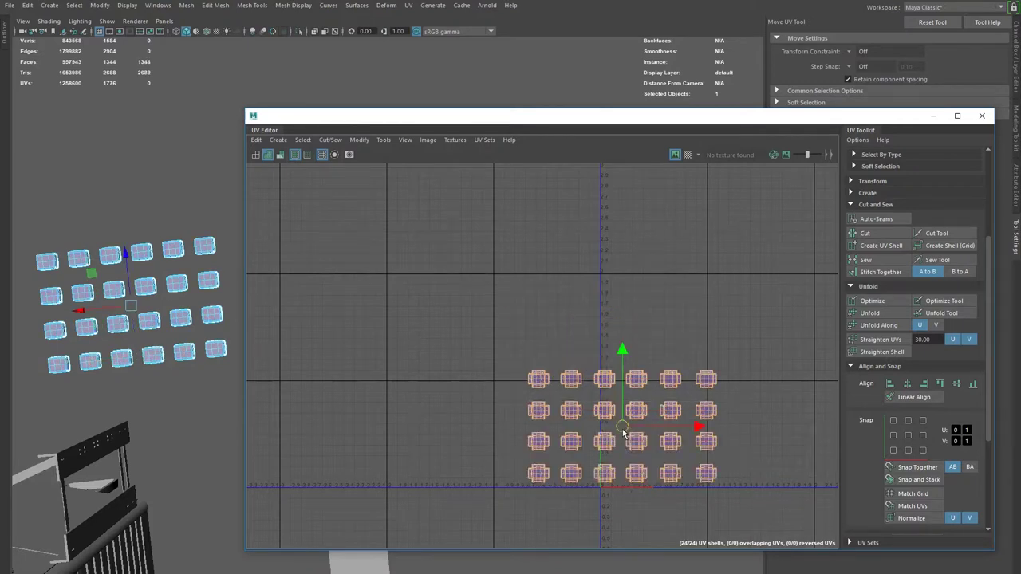
Scale and reposition the whole 6×4 shell grid to fill more UV space.
key("r")
left_click_drag(636, 423, 630, 427)
middle_click_drag(630, 426, 542, 412, "alt")
left_click_drag(543, 413, 531, 353)
key("w")
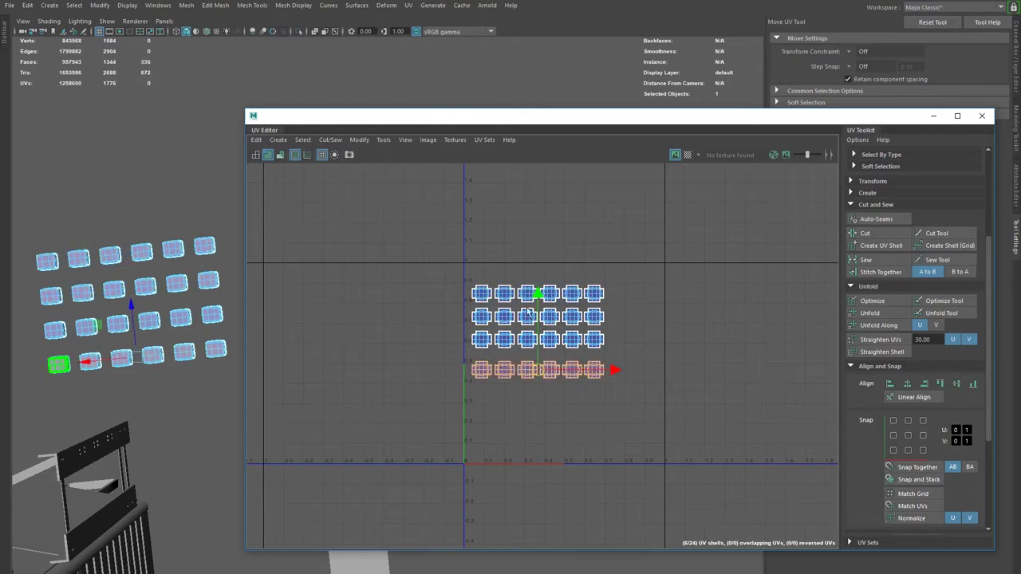
key("r")
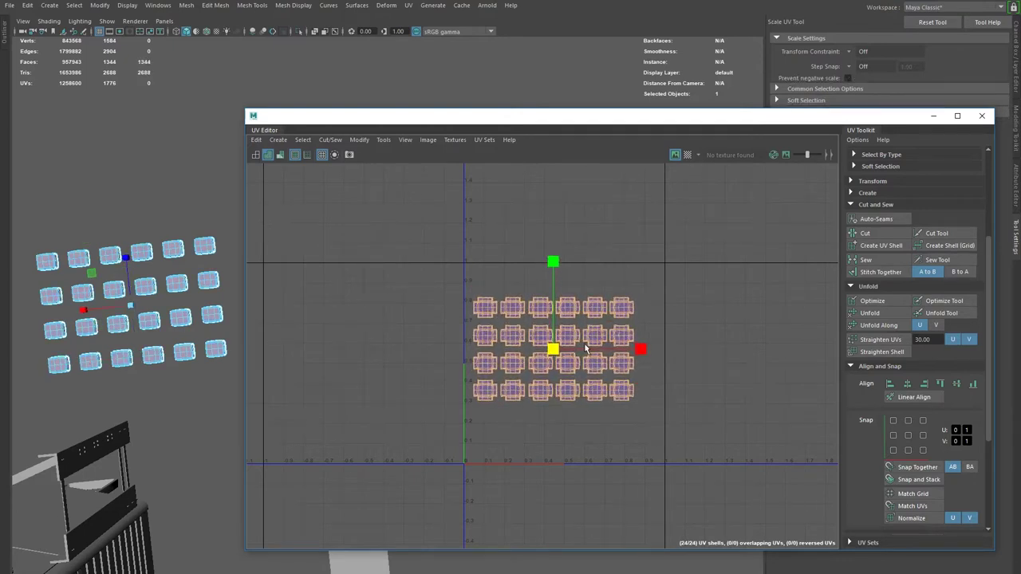
left_click_drag(627, 346, 638, 349)
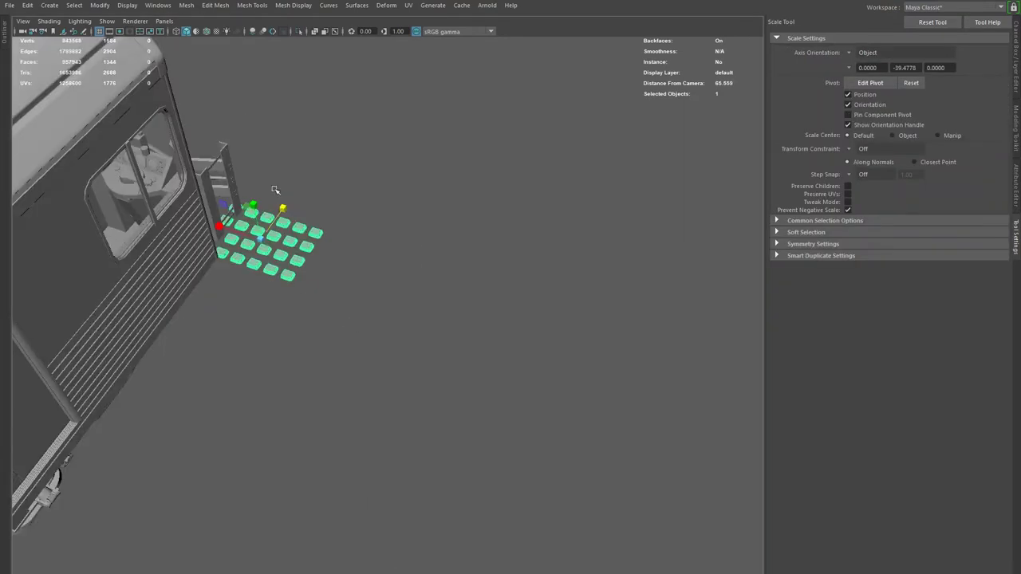
Return to the Move tool and zoom the viewport toward the terminal box.
key("w")
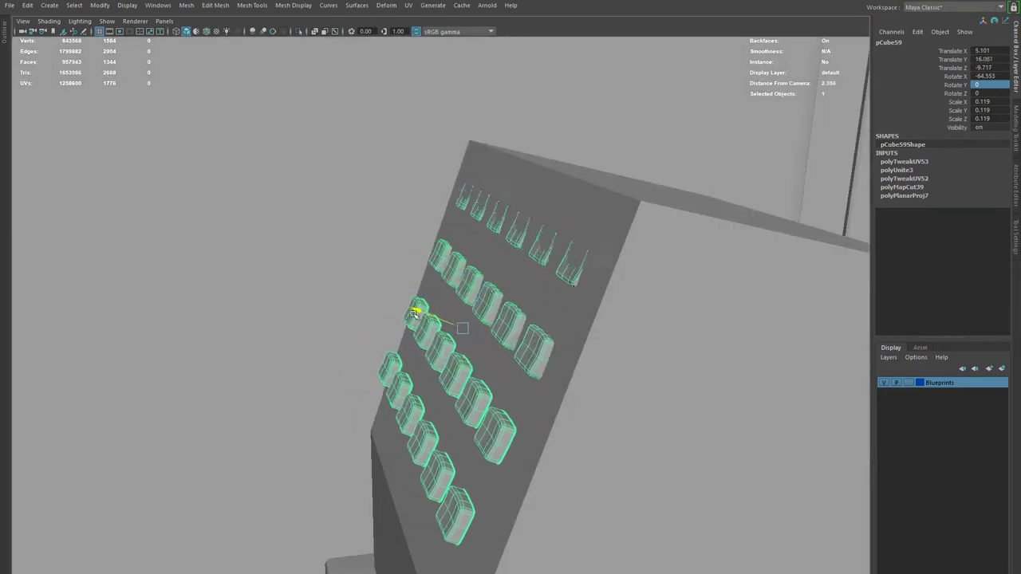
scroll(709, 373, "up", 2)
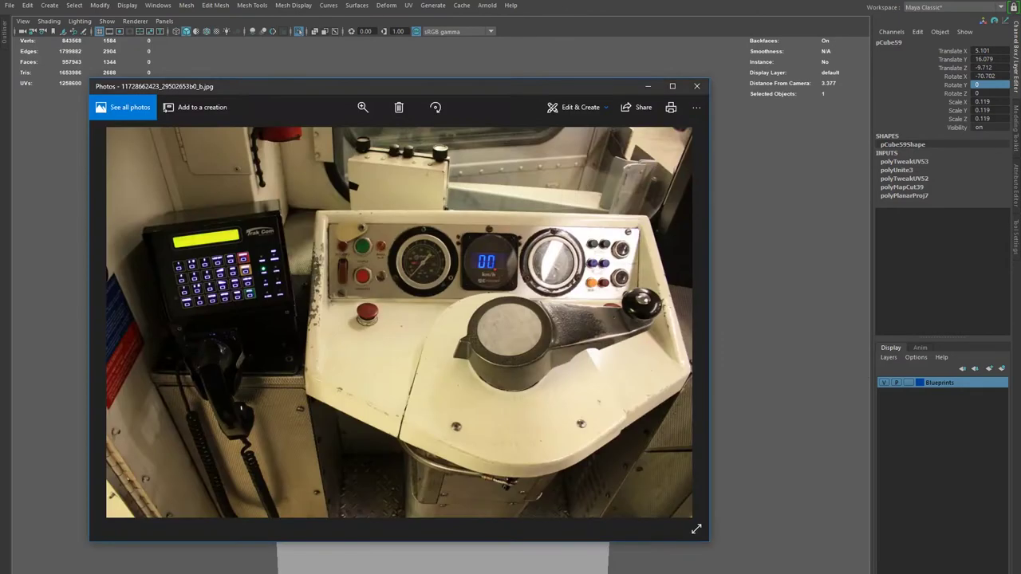